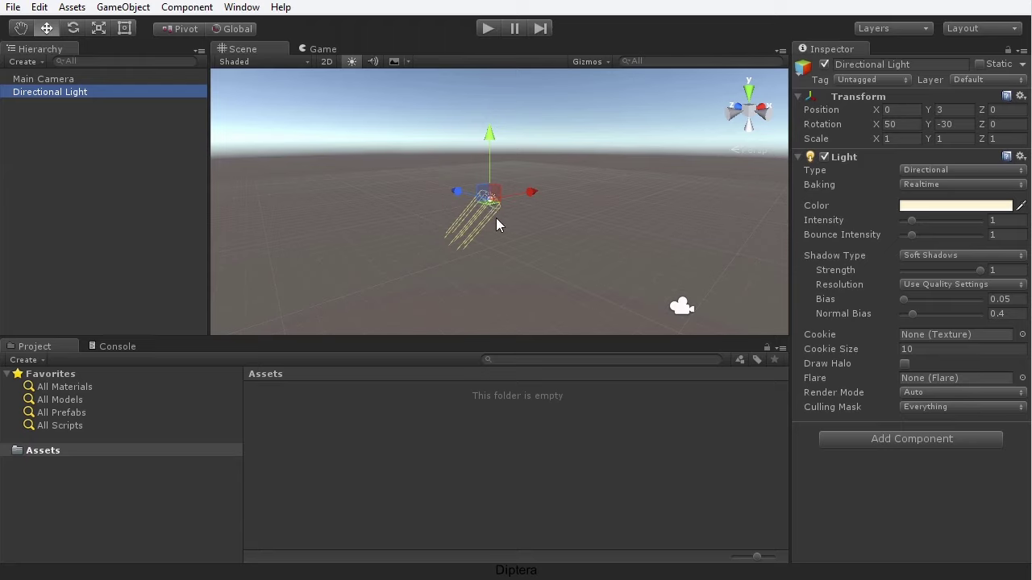
# - Try rotating the directional light to change the sky's lighting, undoing each rotation
pyautogui.press('e')
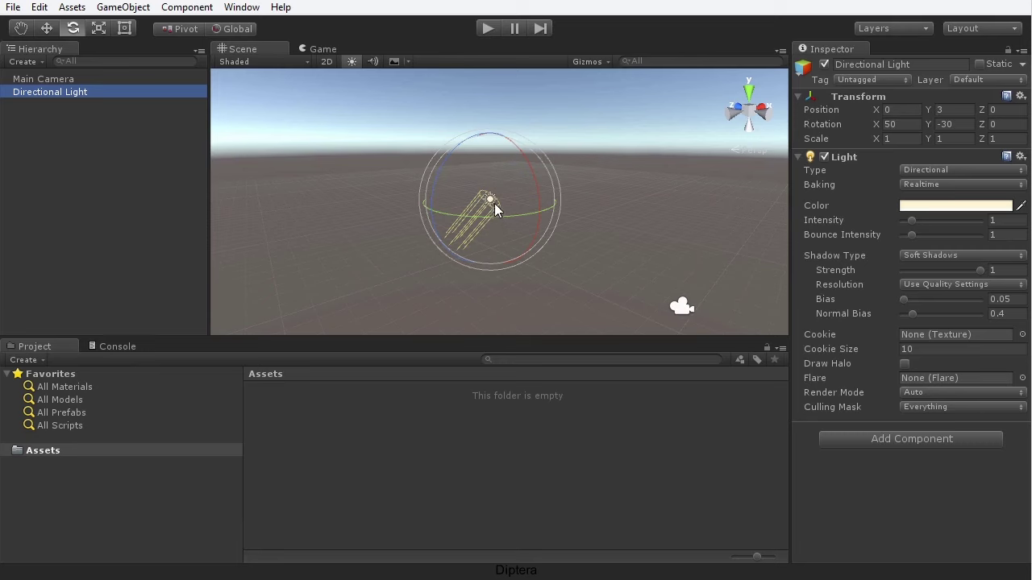
pyautogui.moveTo(436, 191); pyautogui.dragTo(992, 564)
pyautogui.moveTo(715, 541); pyautogui.dragTo(720, 127)
pyautogui.hotkey('ctrl', 'z')
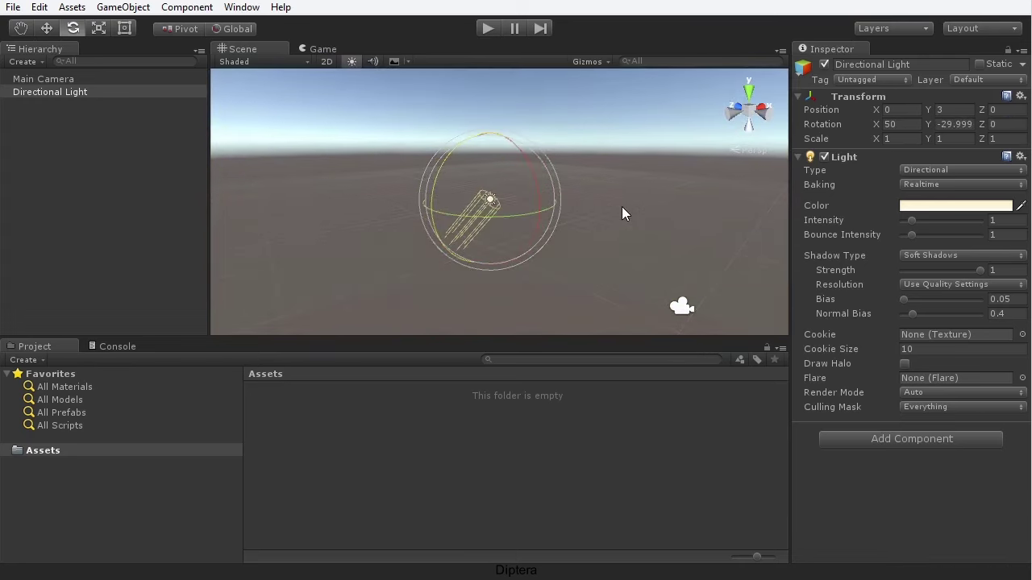
pyautogui.press('w')
pyautogui.keyDown('alt'); pyautogui.moveTo(565, 195); pyautogui.dragTo(483, 270); pyautogui.keyUp('alt')
pyautogui.press('e')
pyautogui.moveTo(418, 129)
pyautogui.mouseDown()
pyautogui.moveTo(421, 570)
pyautogui.moveTo(434, 139)
pyautogui.mouseUp()
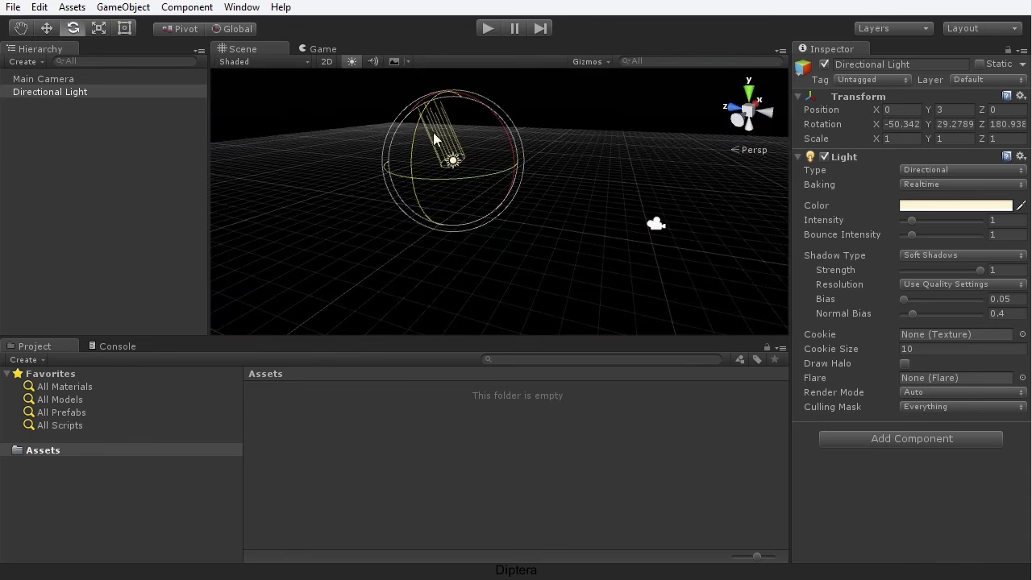
pyautogui.hotkey('ctrl', 'z')
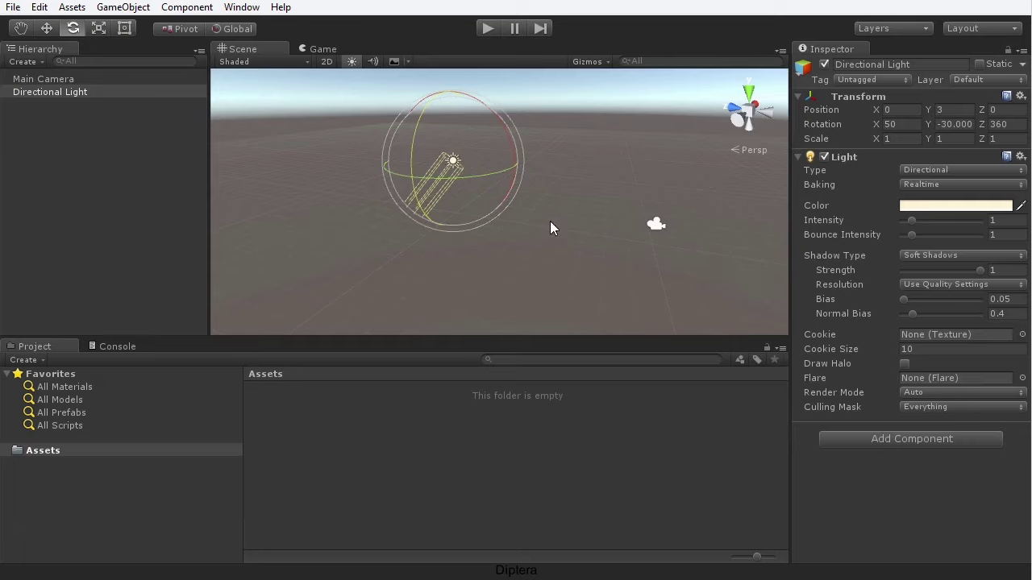
# - Add a 3D cube to the scene near the directional light
pyautogui.keyDown('alt'); pyautogui.moveTo(573, 166); pyautogui.dragTo(519, 193); pyautogui.keyUp('alt')
pyautogui.click(557, 183)
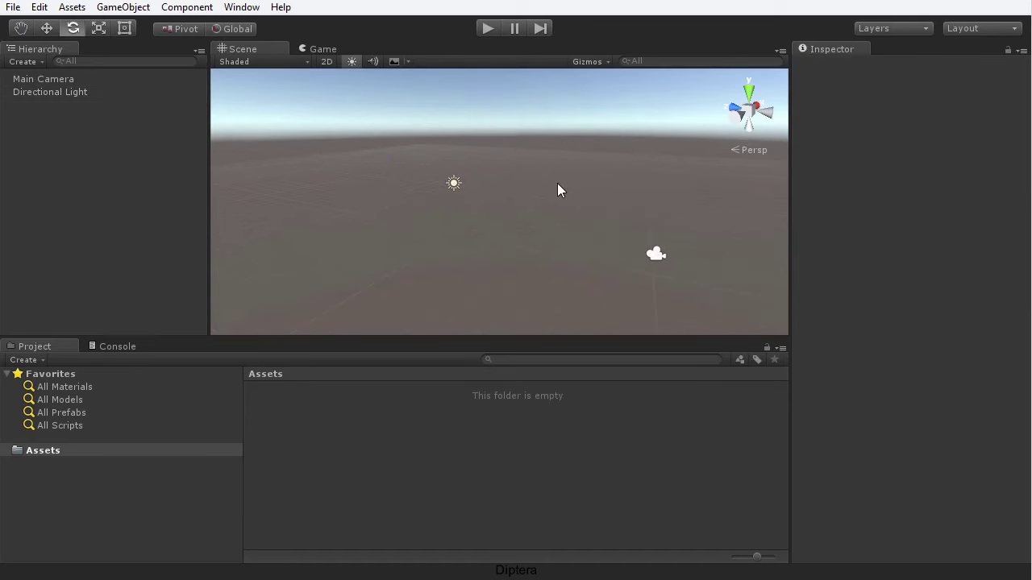
pyautogui.click(137, 8)
pyautogui.moveTo(164, 73)
pyautogui.click(361, 61)
pyautogui.scroll(3, 523, 223)
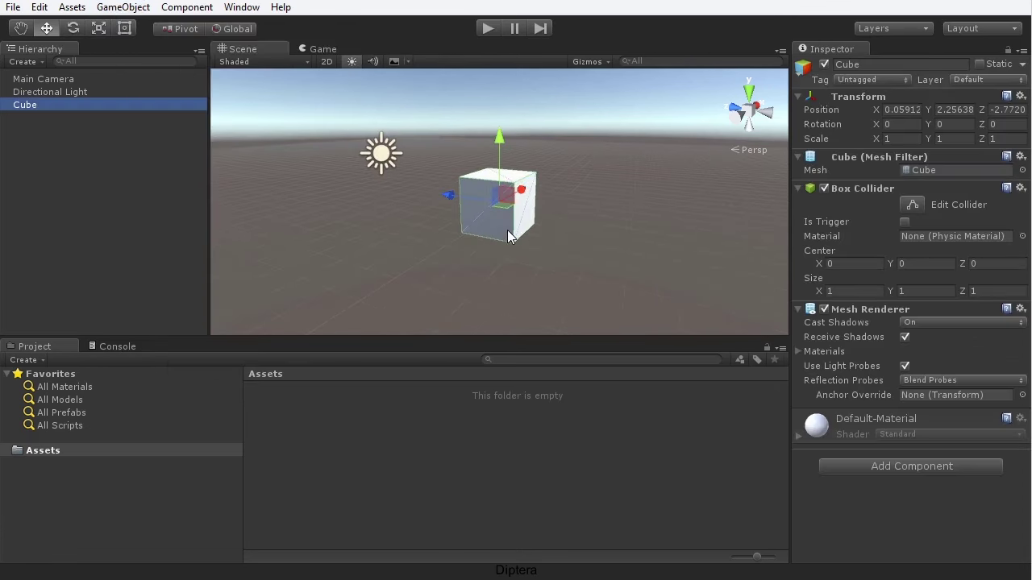
pyautogui.keyDown('alt'); pyautogui.moveTo(420, 274); pyautogui.dragTo(517, 261); pyautogui.keyUp('alt')
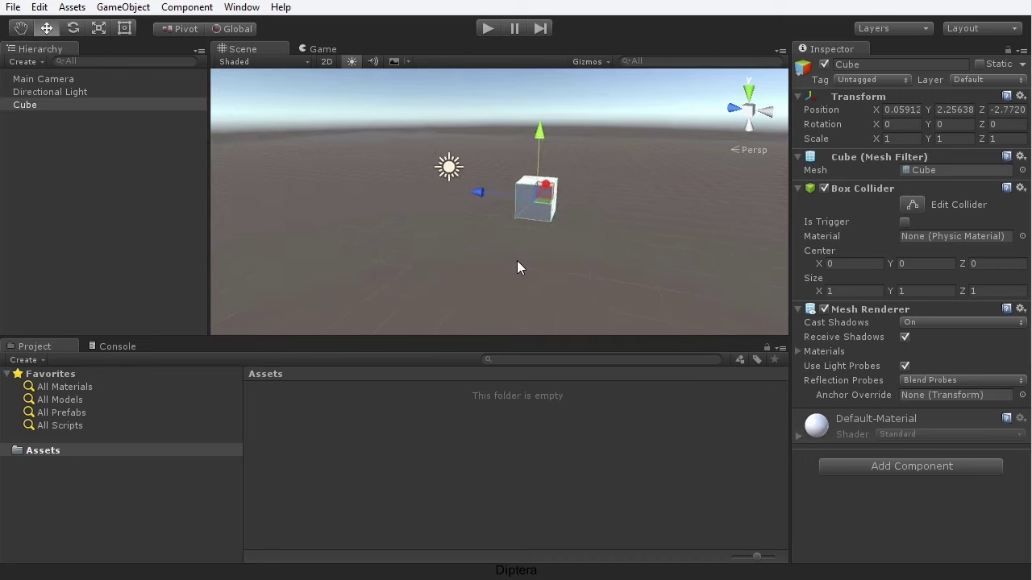
# - Delete the directional light and check the cube's remaining illumination in the Scene and Game views
pyautogui.click(444, 165)
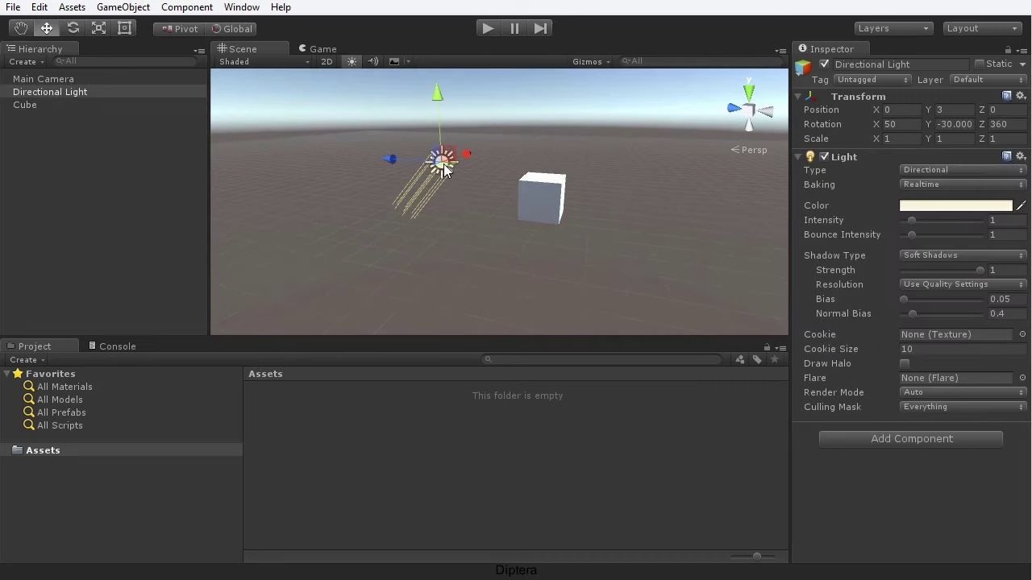
pyautogui.press('Delete')
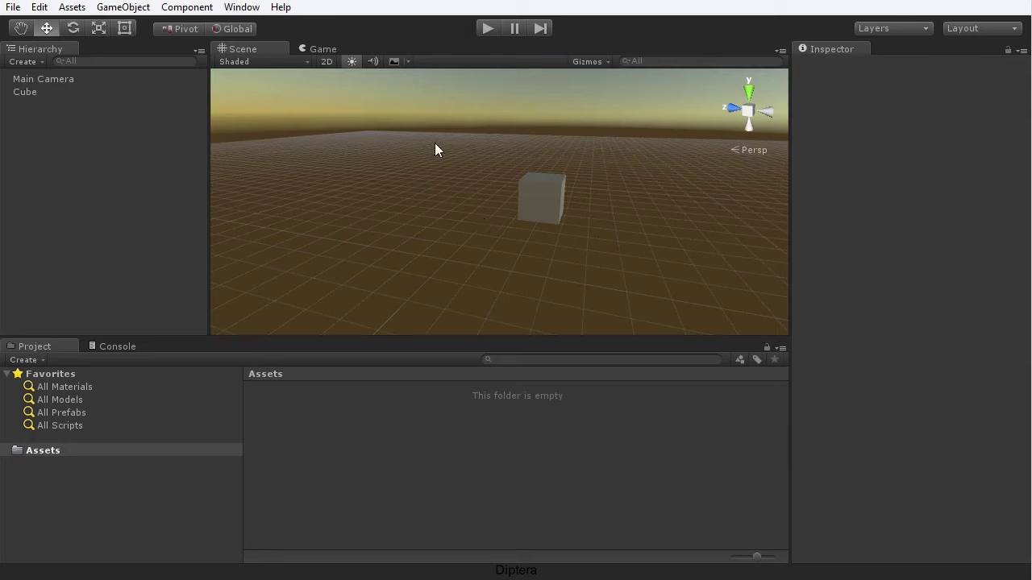
pyautogui.click(537, 191)
pyautogui.press('f')
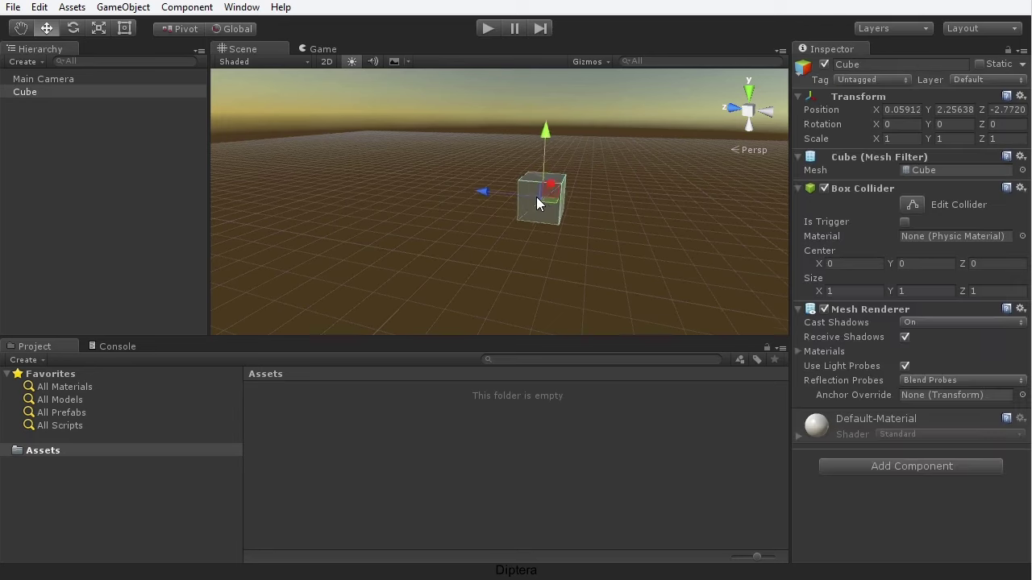
pyautogui.keyDown('alt'); pyautogui.moveTo(349, 219); pyautogui.dragTo(526, 247); pyautogui.keyUp('alt')
pyautogui.click(322, 50)
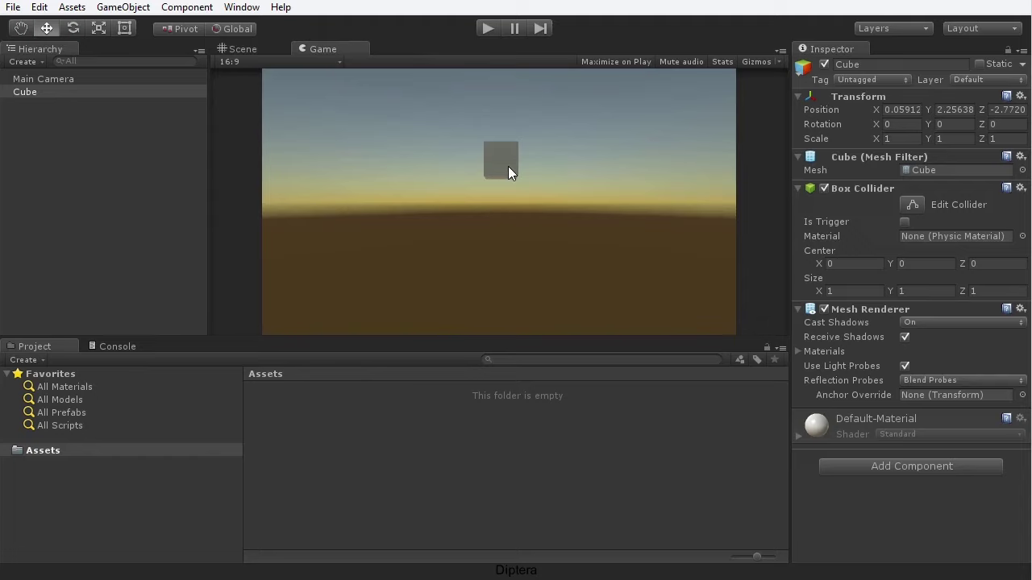
pyautogui.click(244, 50)
pyautogui.keyDown('alt'); pyautogui.moveTo(407, 169); pyautogui.dragTo(411, 110); pyautogui.keyUp('alt')
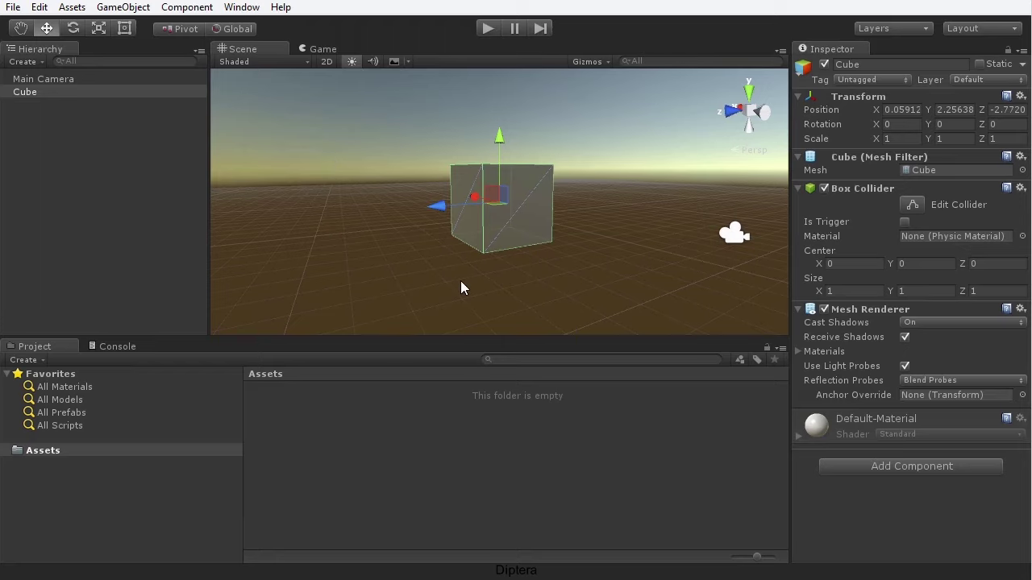
pyautogui.click(323, 264)
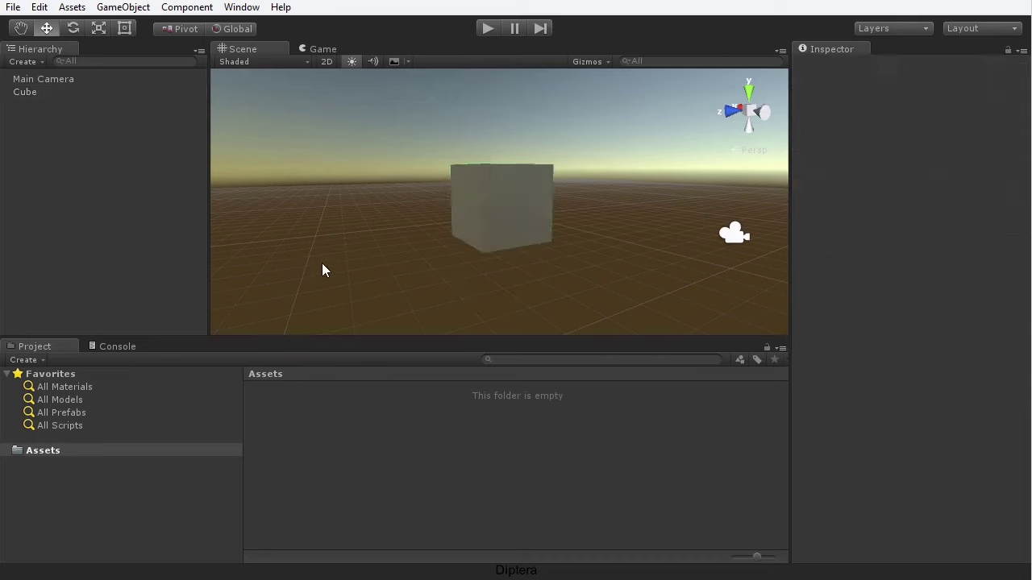
# - Open the Lighting window, dock it beside the Inspector and widen the panel
pyautogui.click(236, 8)
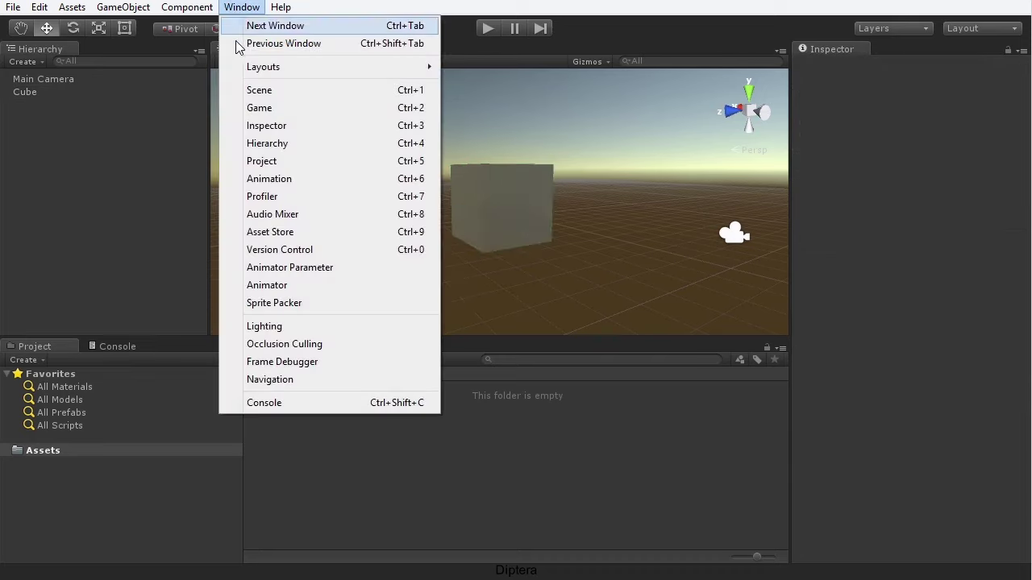
pyautogui.click(276, 329)
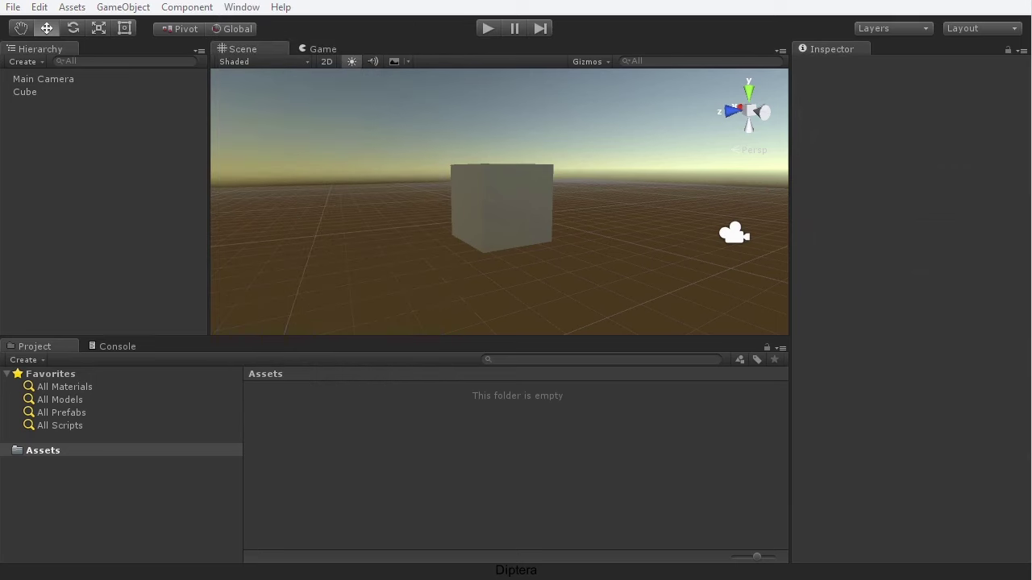
pyautogui.moveTo(105, 61); pyautogui.dragTo(286, 62)
pyautogui.moveTo(202, 62); pyautogui.dragTo(883, 47)
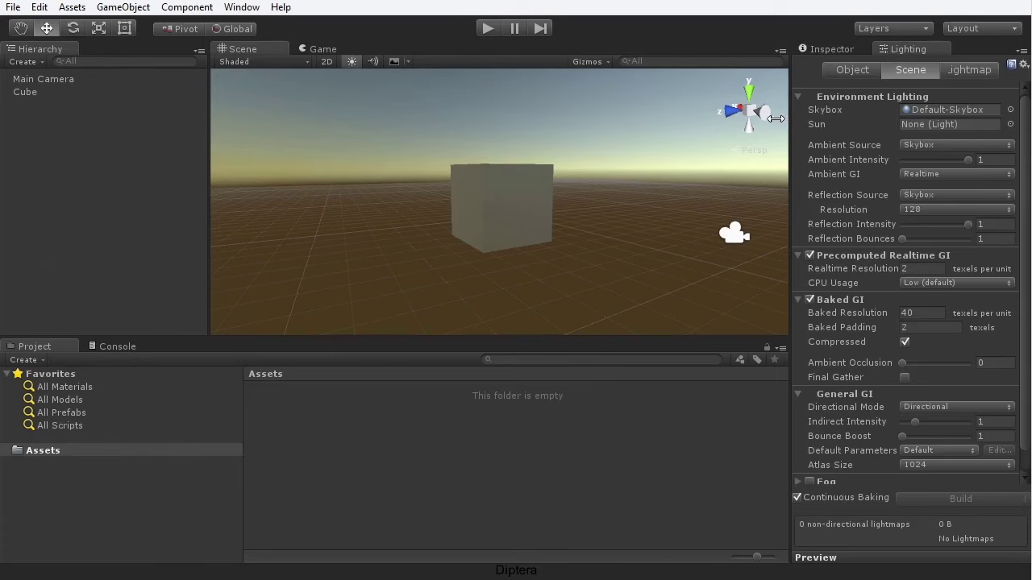
pyautogui.moveTo(790, 119); pyautogui.dragTo(727, 120)
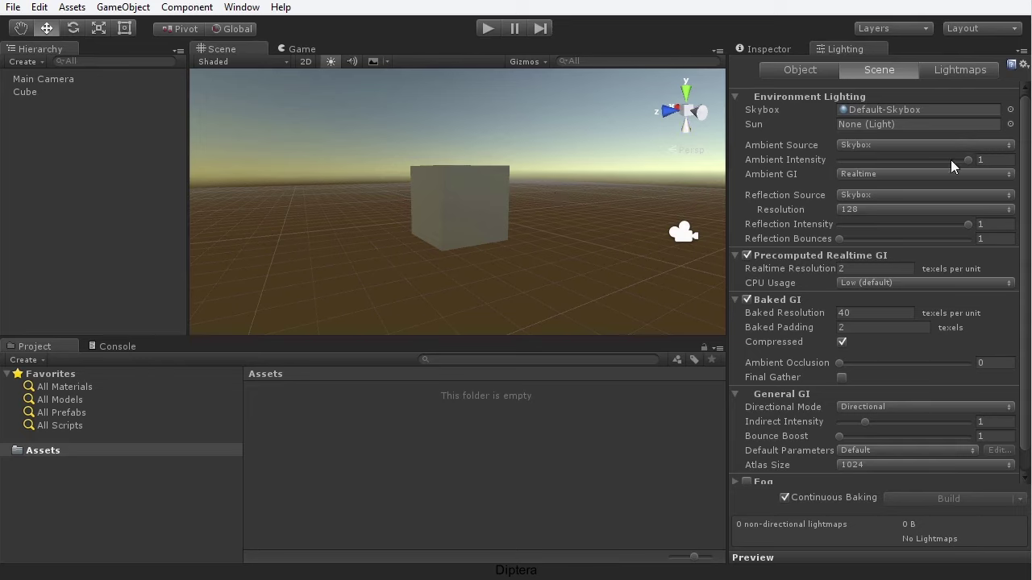
# - Set the scene's ambient intensity to 0 and its skybox material to None to remove all environment light from the cube
pyautogui.moveTo(968, 159); pyautogui.dragTo(803, 156)
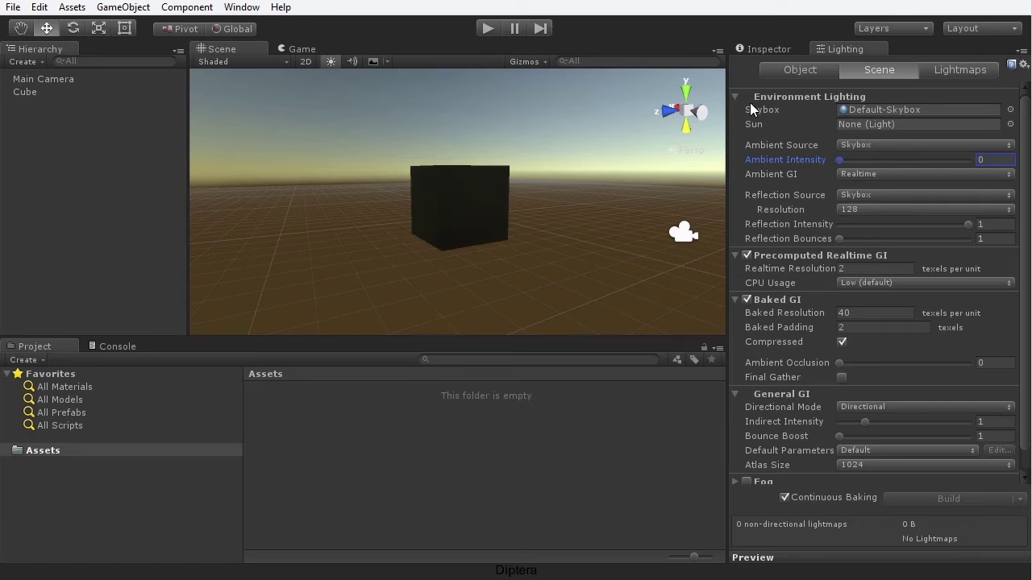
pyautogui.click(1009, 110)
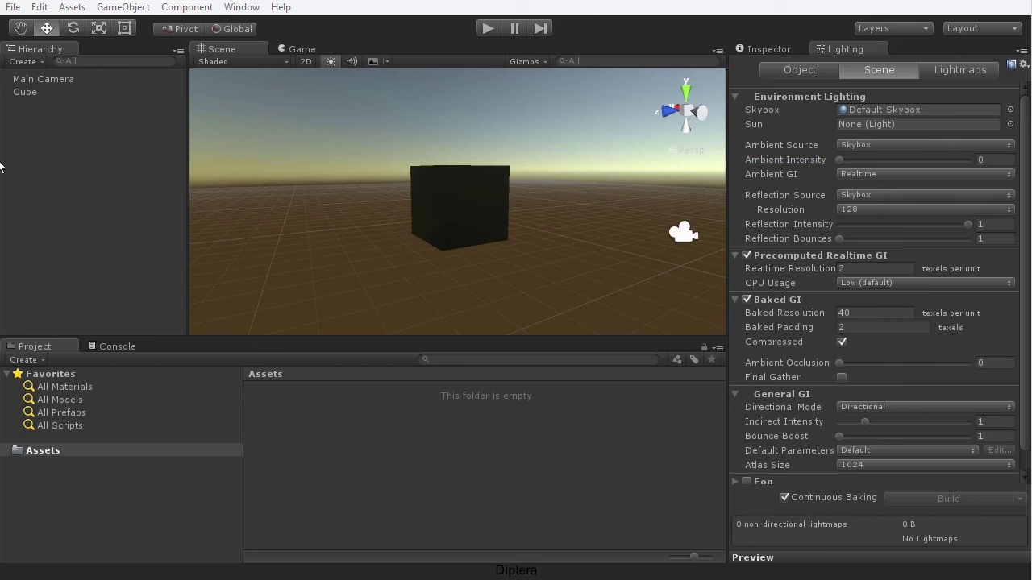
pyautogui.moveTo(243, 211); pyautogui.dragTo(673, 89)
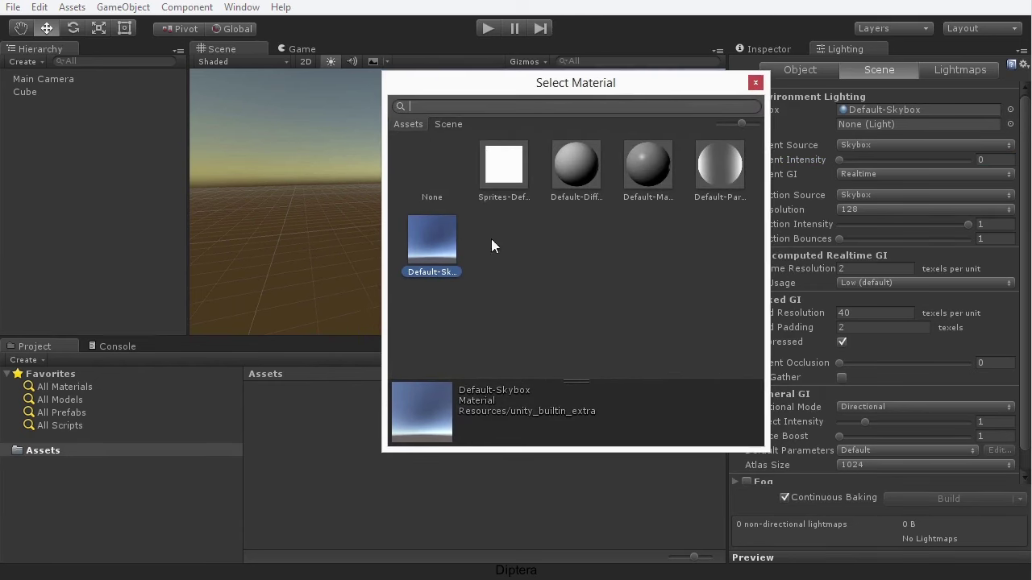
pyautogui.click(436, 197)
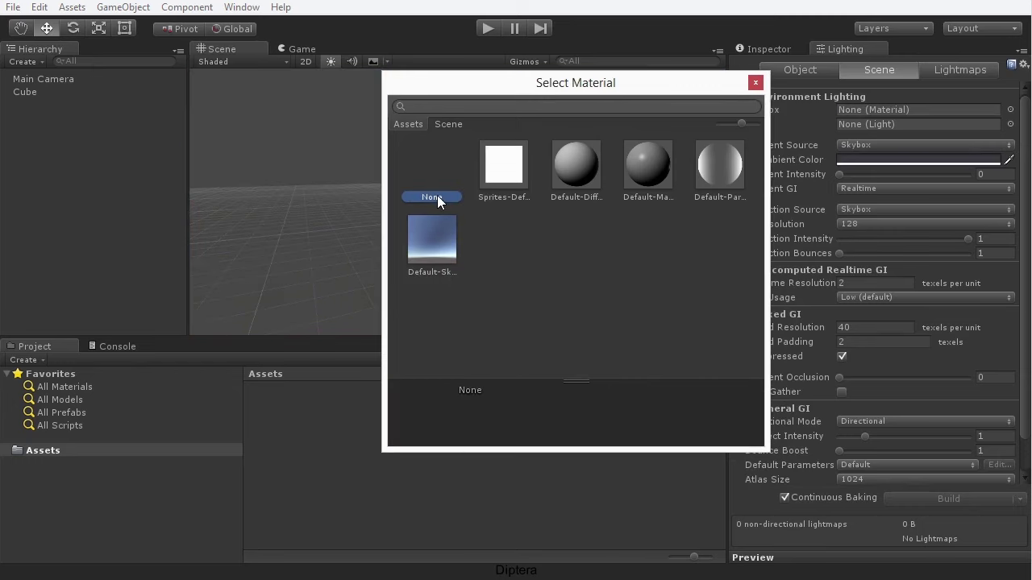
pyautogui.click(754, 84)
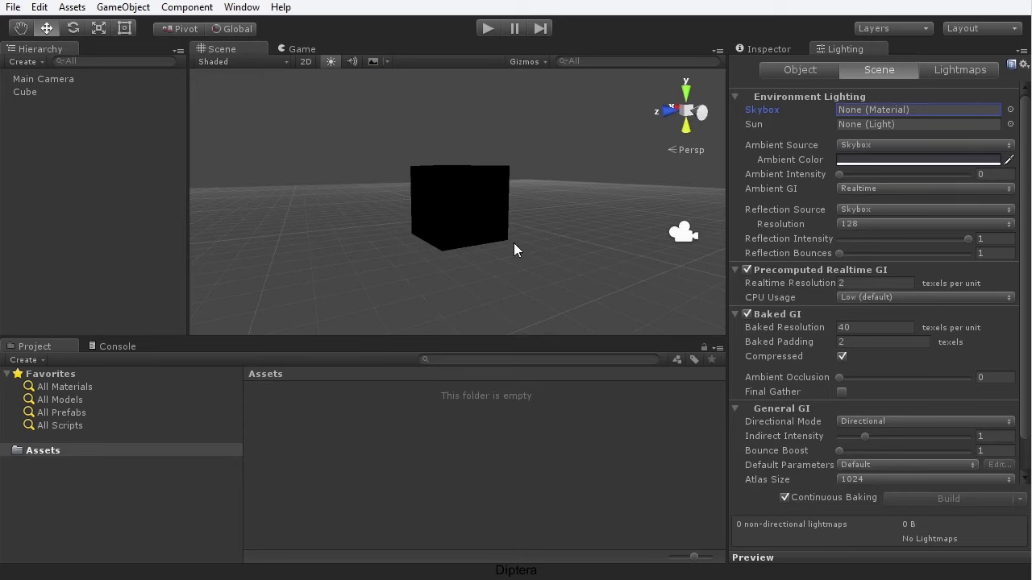
pyautogui.keyDown('alt'); pyautogui.moveTo(440, 228); pyautogui.dragTo(481, 229); pyautogui.keyUp('alt')
pyautogui.click(481, 229)
pyautogui.keyDown('alt'); pyautogui.moveTo(594, 235); pyautogui.dragTo(377, 232); pyautogui.keyUp('alt')
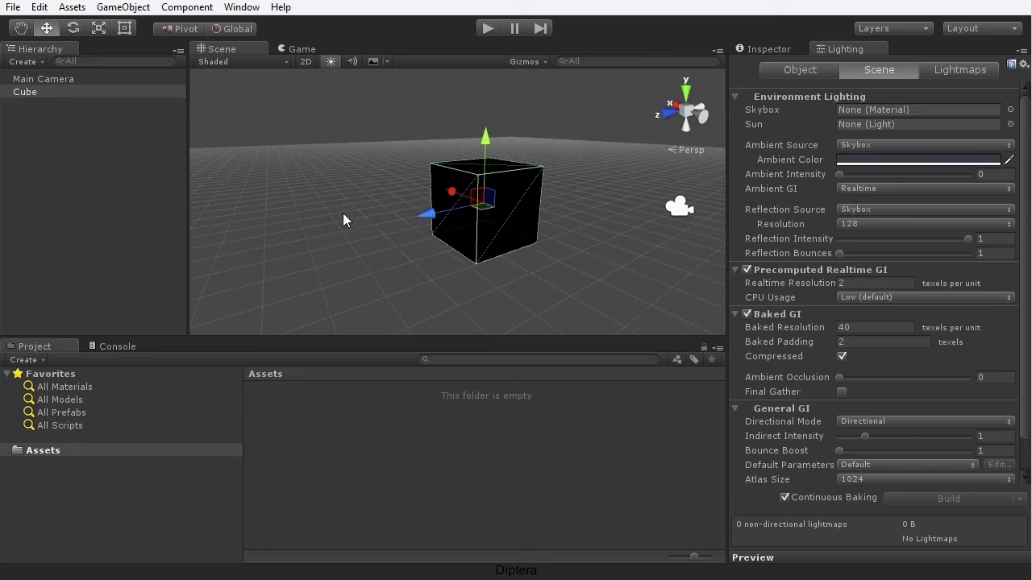
# - Set the Main Camera's background colour to black and return to the Scene view
pyautogui.click(300, 49)
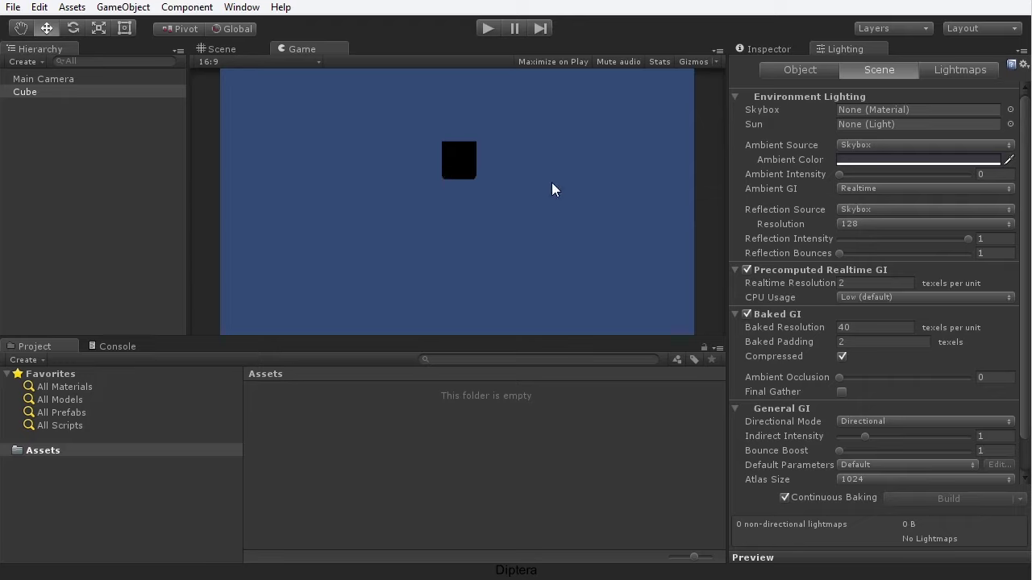
pyautogui.click(61, 78)
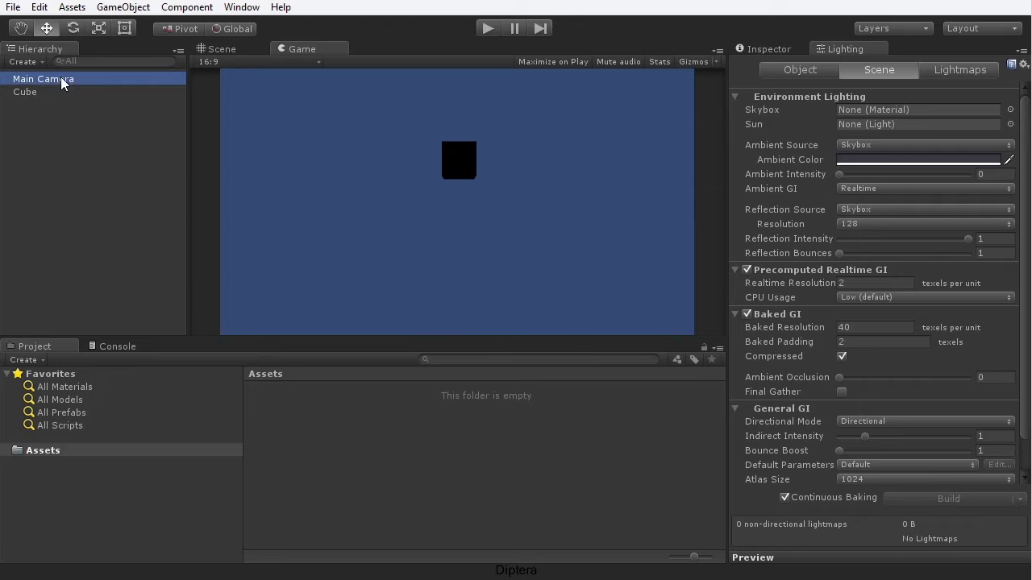
pyautogui.click(767, 49)
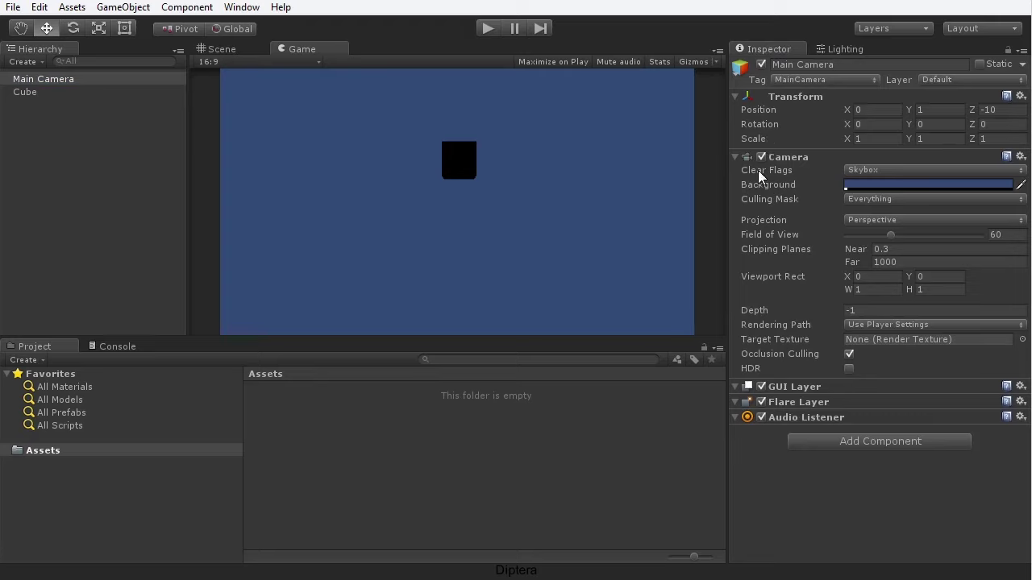
pyautogui.click(885, 183)
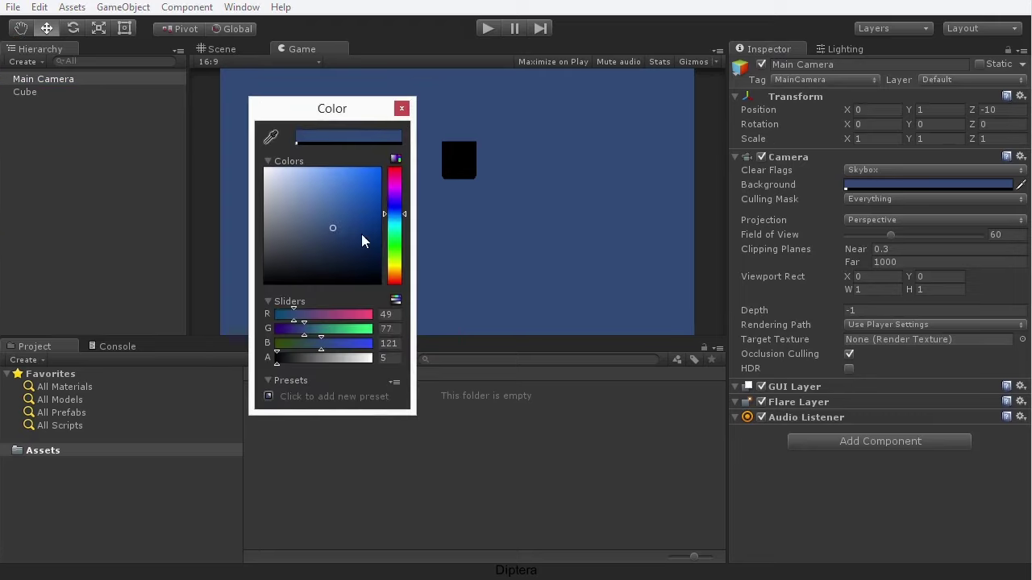
pyautogui.moveTo(320, 227); pyautogui.dragTo(250, 304)
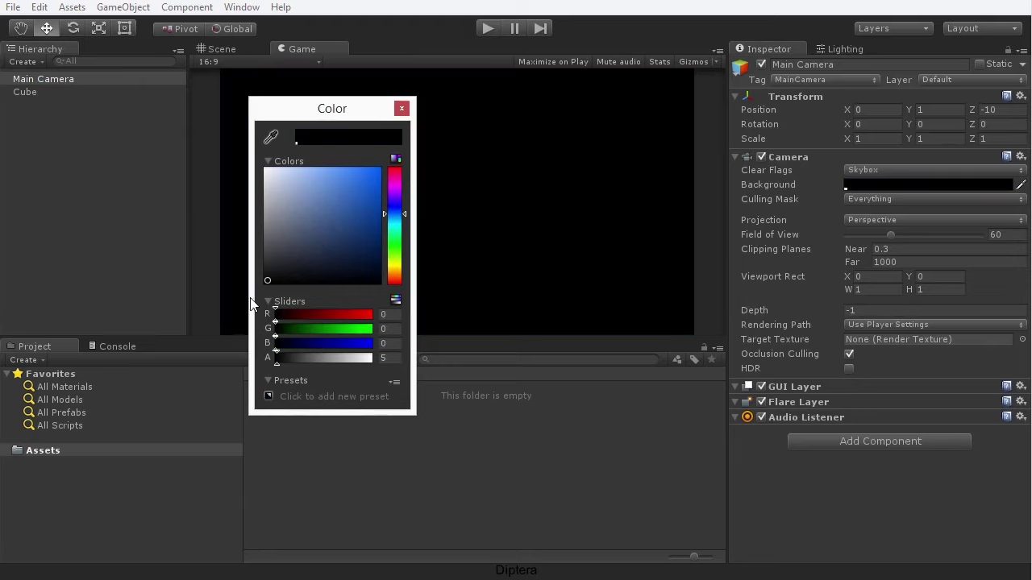
pyautogui.click(402, 108)
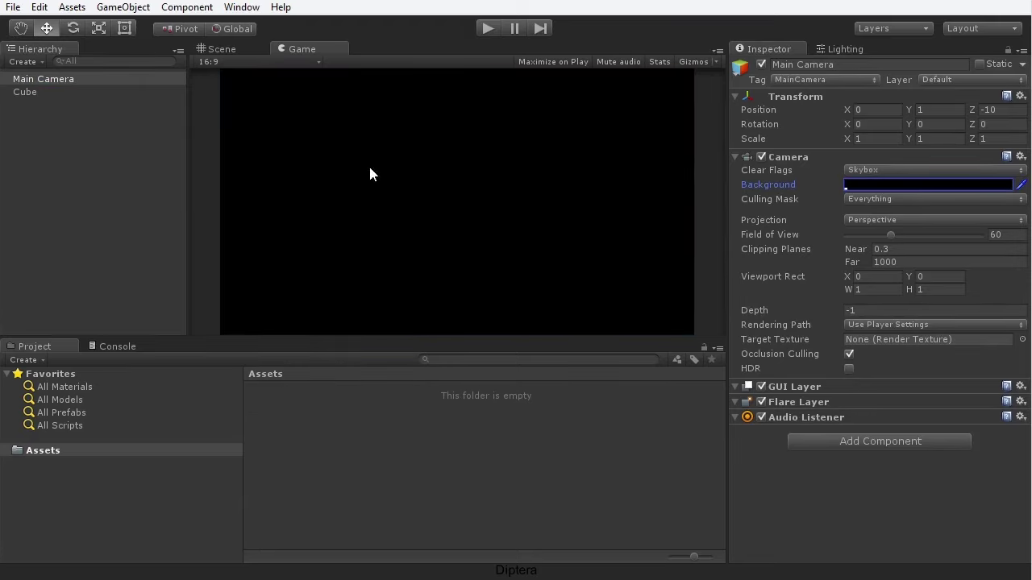
pyautogui.click(224, 51)
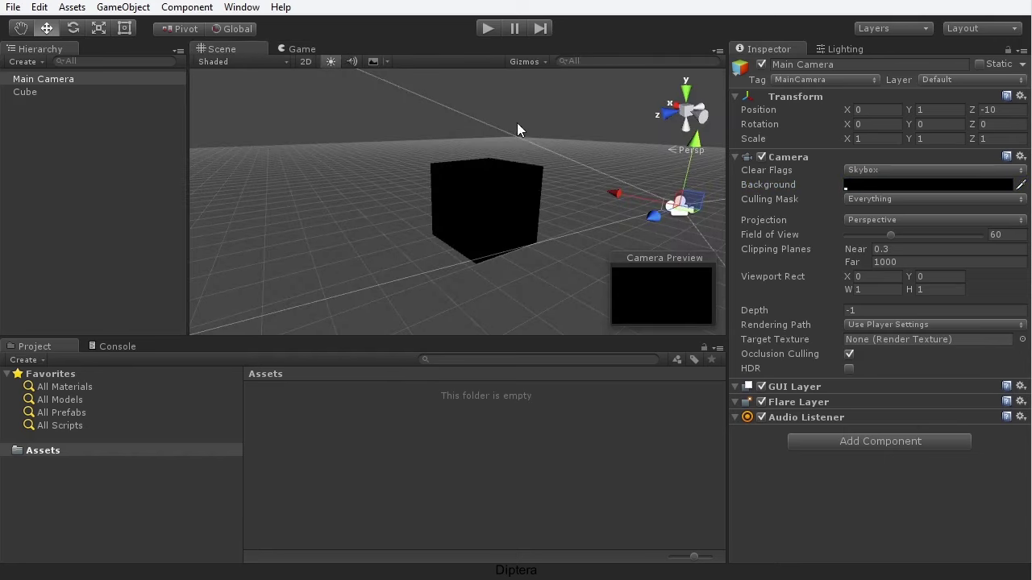
pyautogui.click(570, 114)
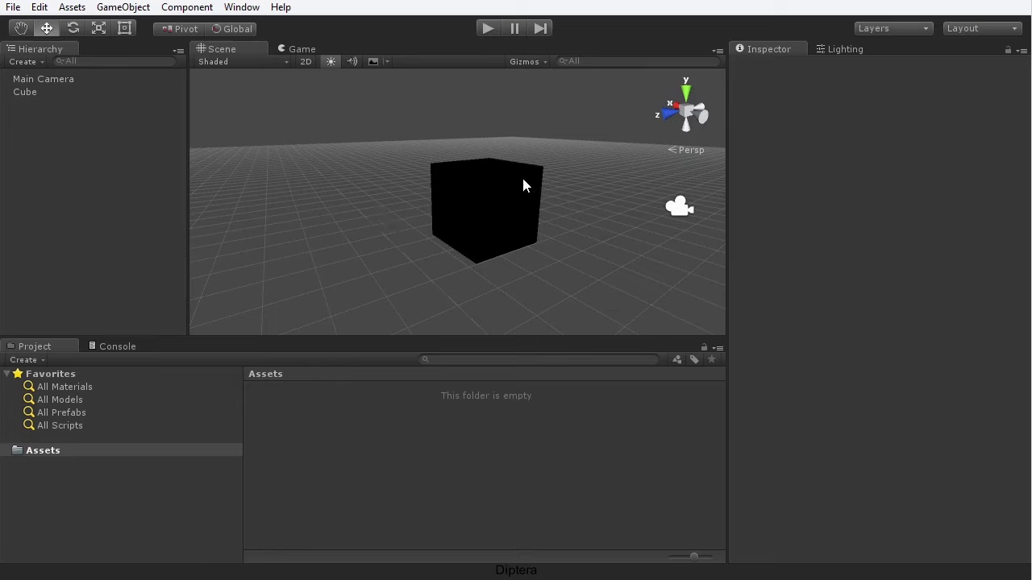
pyautogui.scroll(-5, 412, 196)
pyautogui.scroll(3, 400, 208)
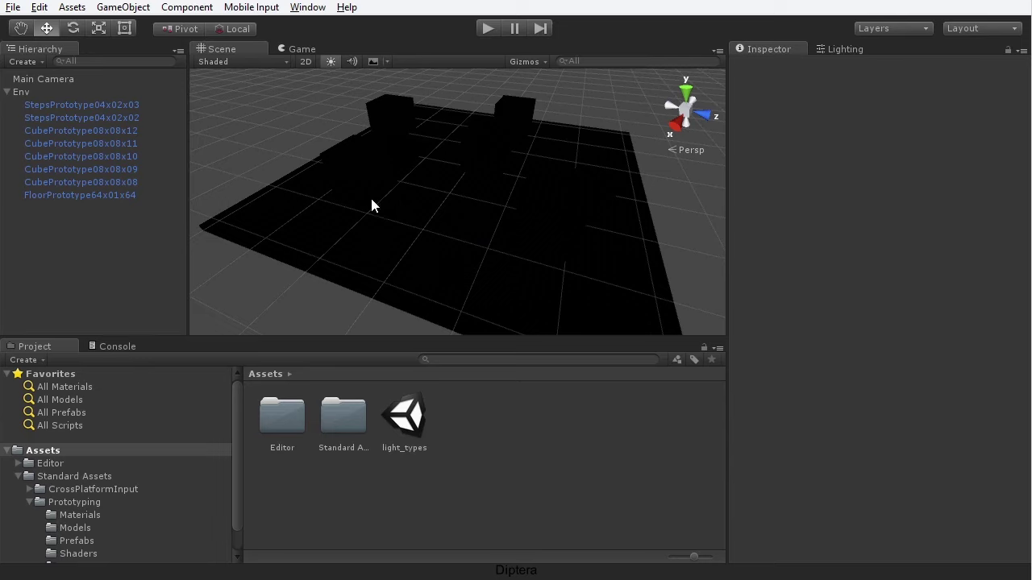
# - Locate the Prototyping package among the importable asset packages without importing it
pyautogui.click(72, 9)
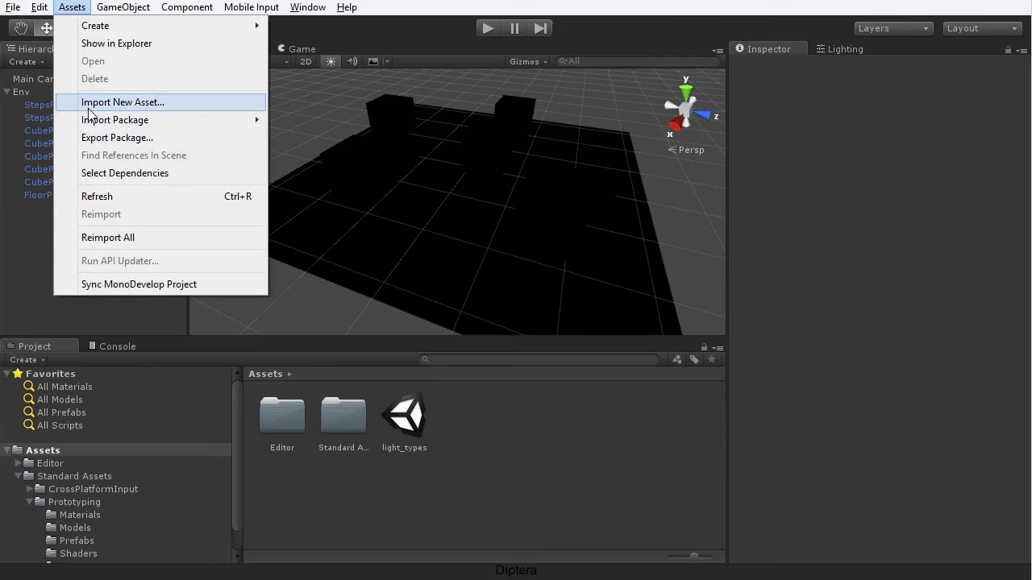
pyautogui.moveTo(88, 119)
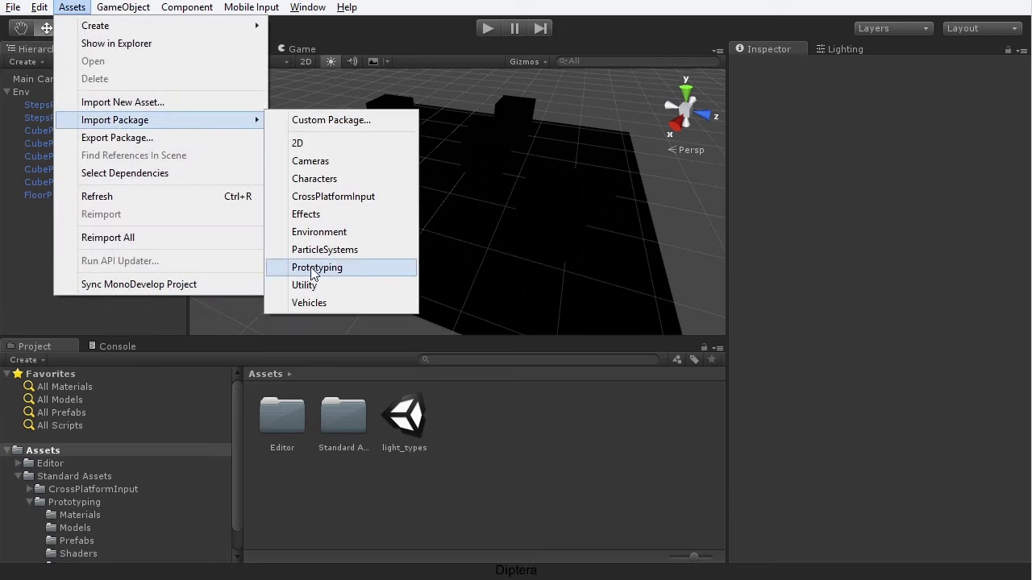
pyautogui.click(777, 286)
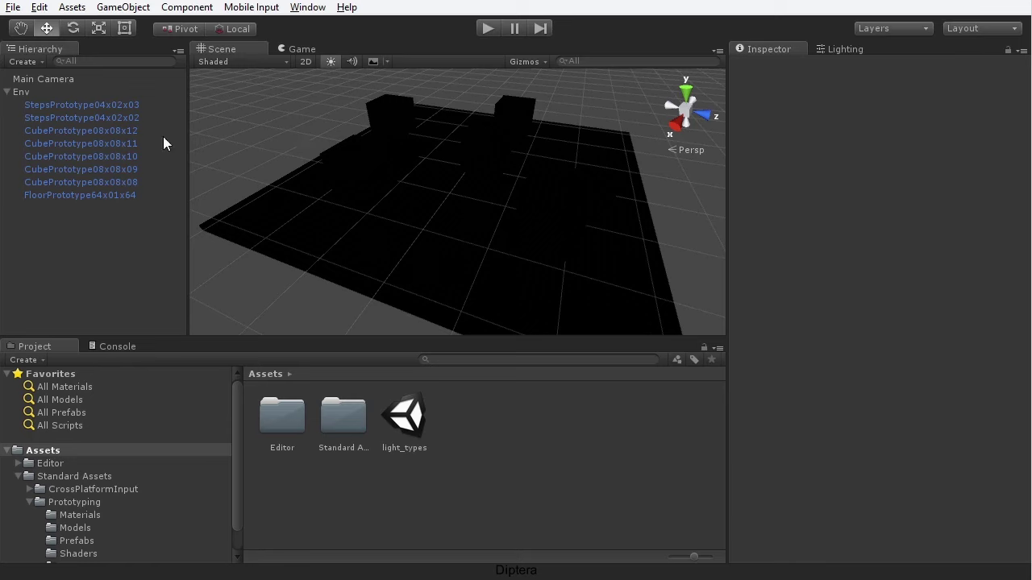
# - Add a Spotlight to the scene as a separate object outside the Env group
pyautogui.click(28, 92)
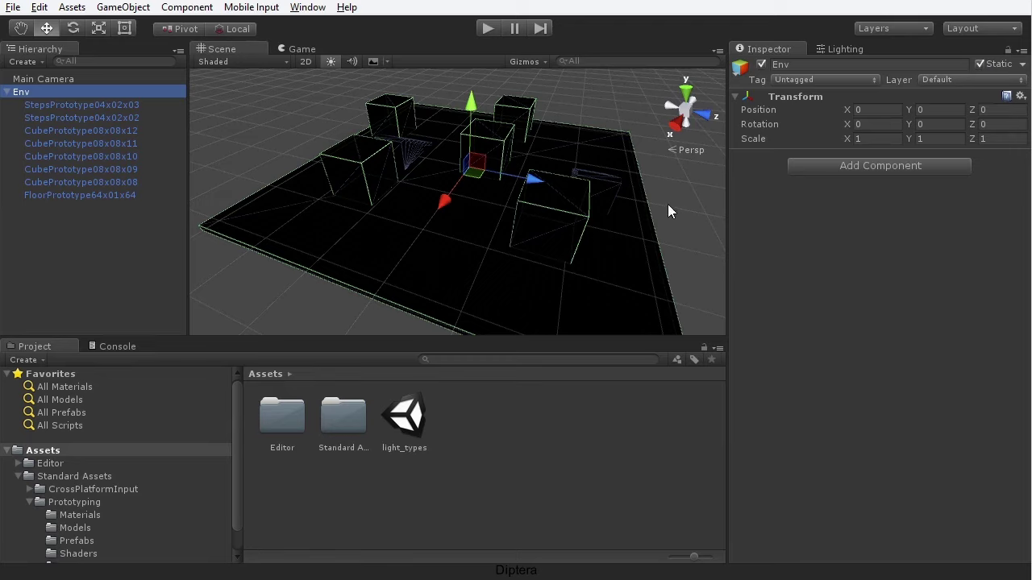
pyautogui.click(676, 235)
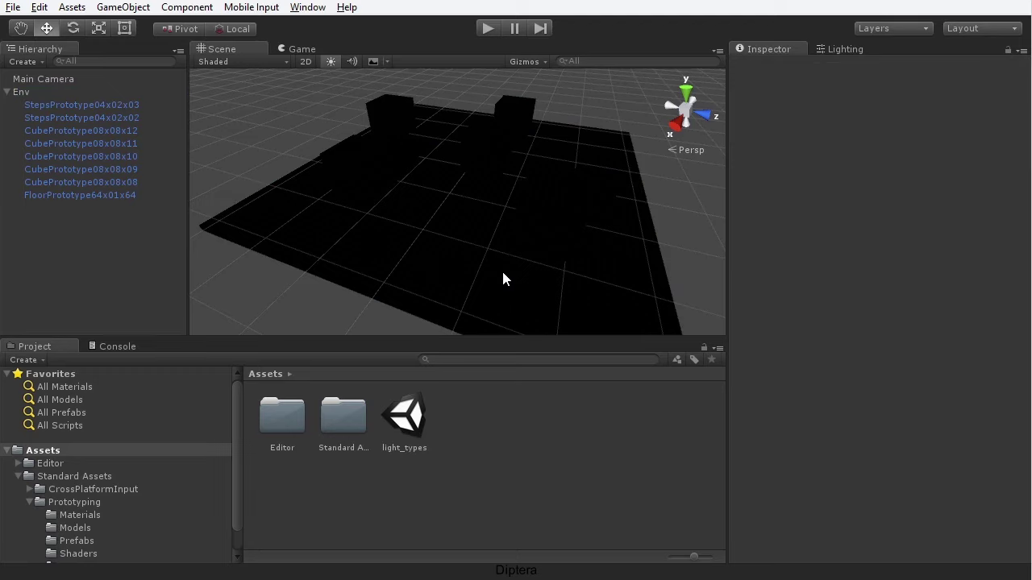
pyautogui.click(122, 7)
pyautogui.moveTo(133, 97)
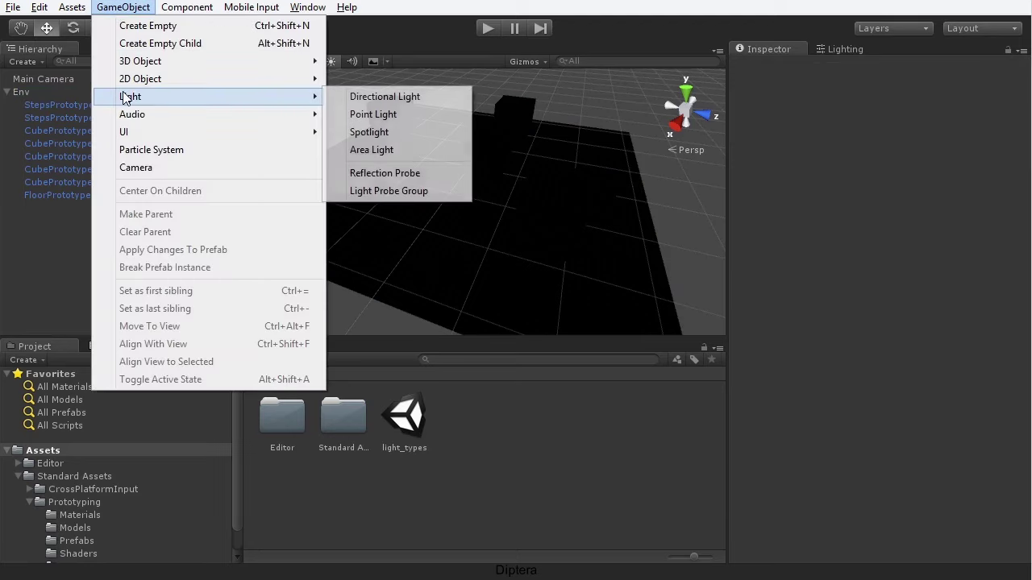
pyautogui.click(414, 138)
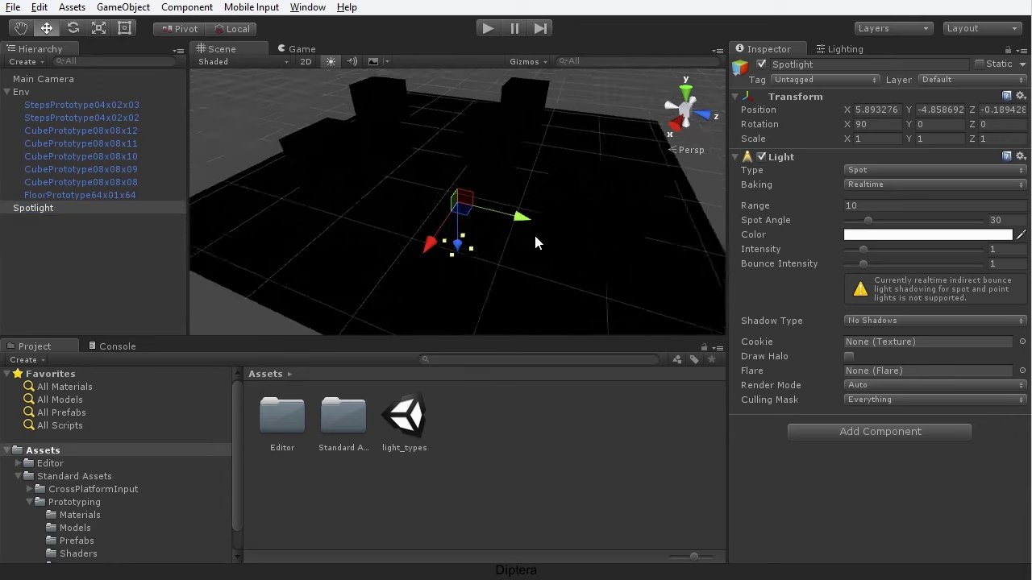
# - Switch the transform handles to global orientation and move the Spotlight above the floor to X 13.72, Y 6.35
pyautogui.keyDown('alt'); pyautogui.moveTo(534, 271); pyautogui.dragTo(472, 165); pyautogui.keyUp('alt')
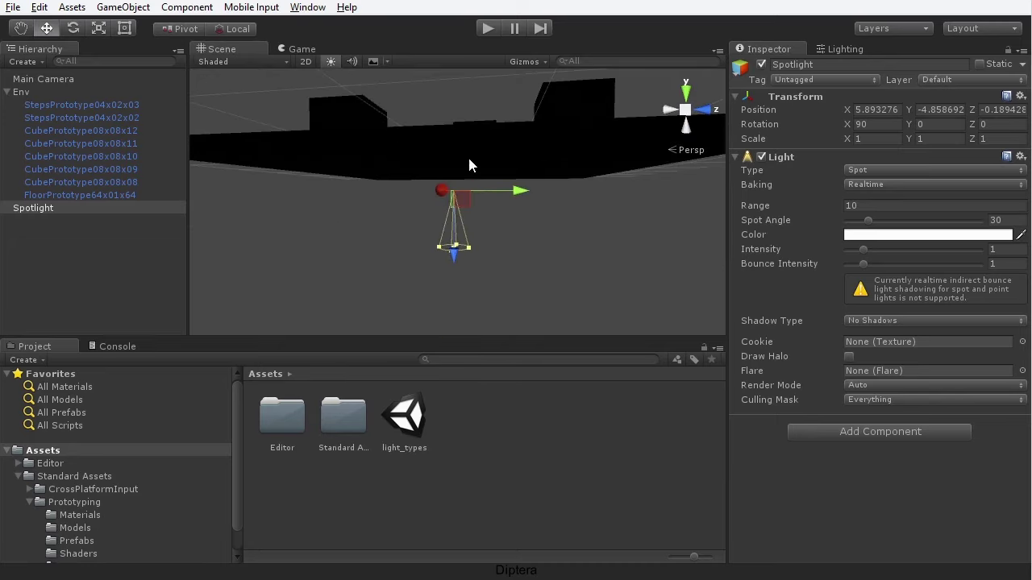
pyautogui.keyDown('alt'); pyautogui.moveTo(516, 209); pyautogui.dragTo(492, 244); pyautogui.keyUp('alt')
pyautogui.scroll(5, 470, 259)
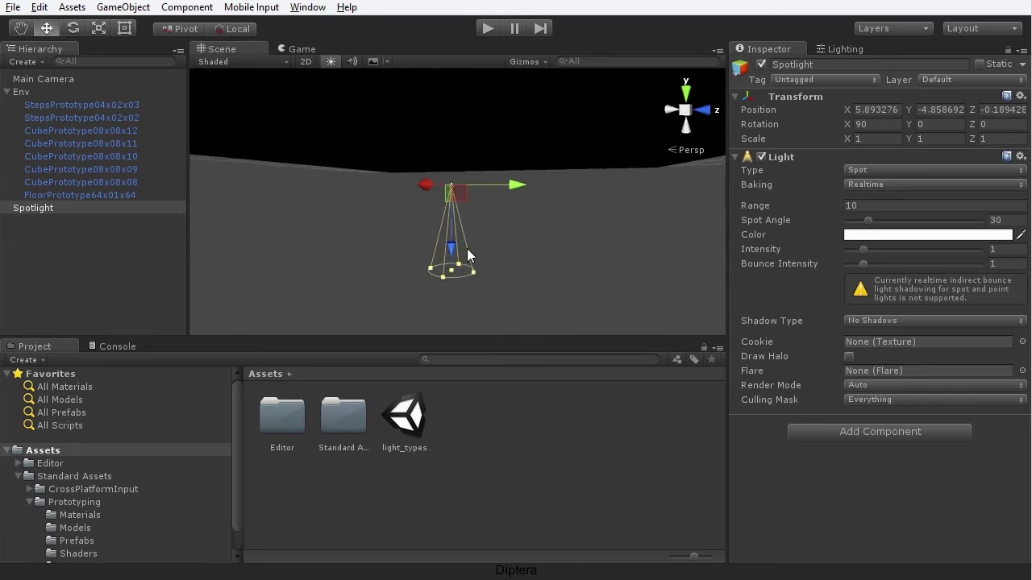
pyautogui.moveTo(465, 250)
pyautogui.keyDown('alt'); pyautogui.mouseDown()
pyautogui.moveTo(481, 253)
pyautogui.moveTo(471, 242)
pyautogui.mouseUp(); pyautogui.keyUp('alt')
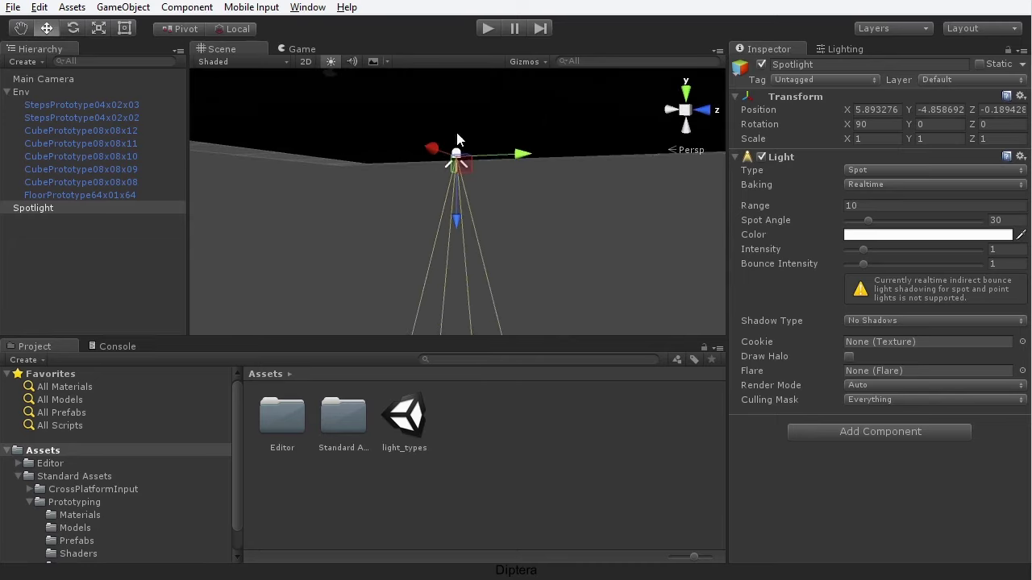
pyautogui.keyDown('alt'); pyautogui.moveTo(445, 169); pyautogui.dragTo(472, 129); pyautogui.keyUp('alt')
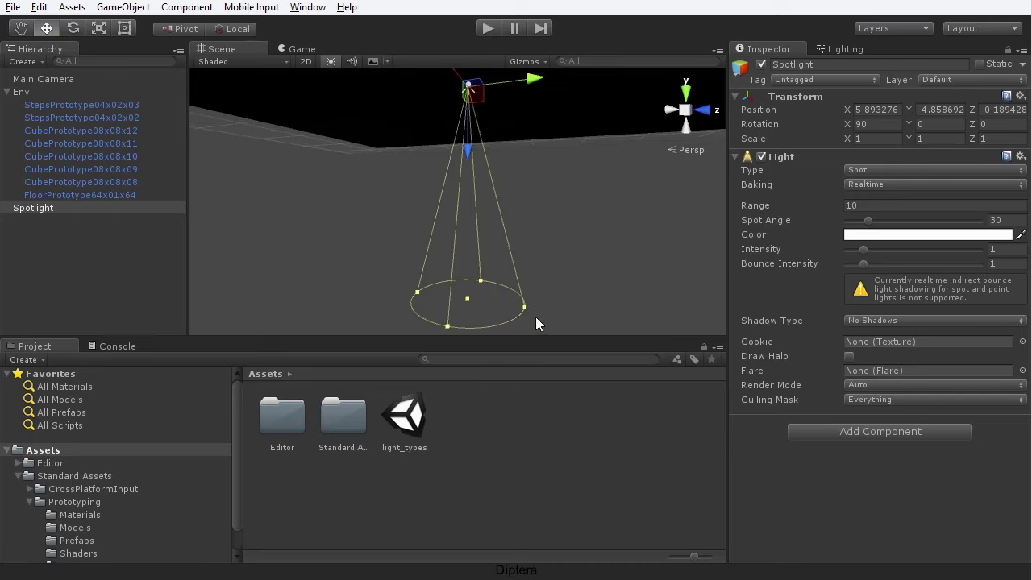
pyautogui.scroll(-5, 508, 264)
pyautogui.keyDown('alt'); pyautogui.moveTo(515, 260); pyautogui.dragTo(456, 307); pyautogui.keyUp('alt')
pyautogui.moveTo(528, 193); pyautogui.dragTo(536, 262, button='middle')
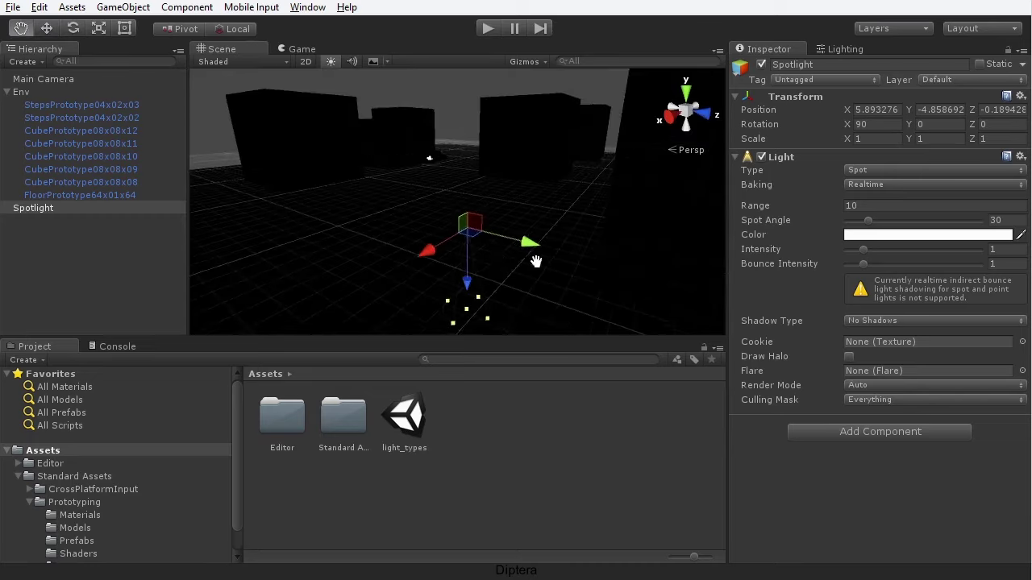
pyautogui.click(238, 29)
pyautogui.moveTo(458, 172); pyautogui.dragTo(453, 62)
pyautogui.keyDown('alt'); pyautogui.moveTo(526, 182); pyautogui.dragTo(414, 284); pyautogui.keyUp('alt')
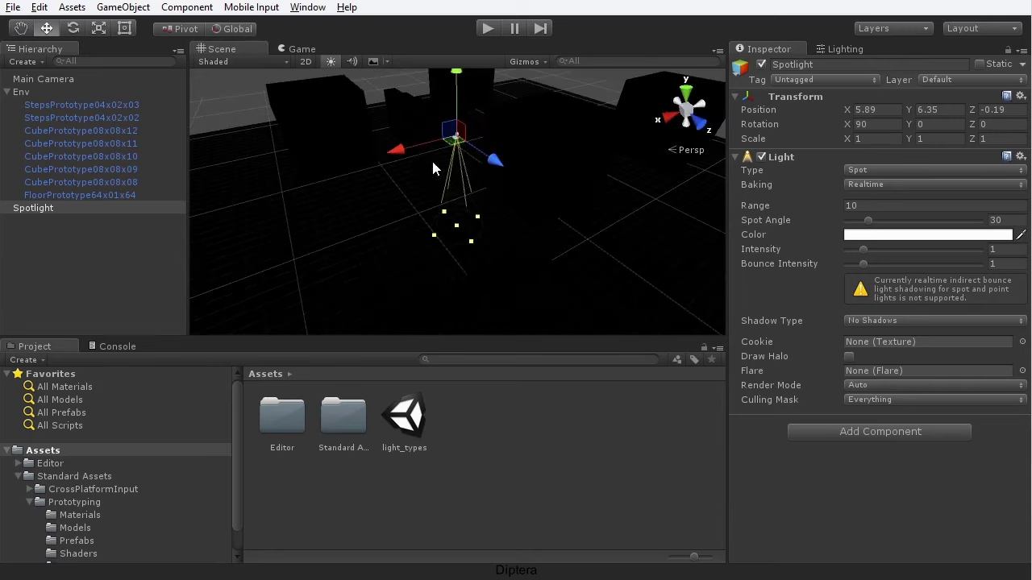
pyautogui.moveTo(406, 152); pyautogui.dragTo(536, 289)
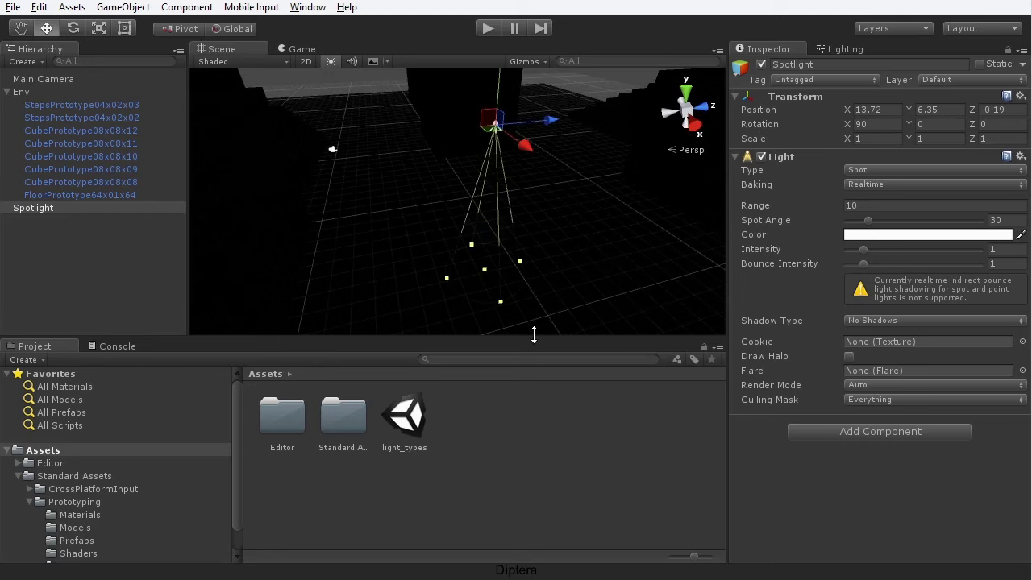
# - Enlarge the Scene view by shrinking the Project and Inspector panels
pyautogui.moveTo(534, 334); pyautogui.dragTo(534, 345)
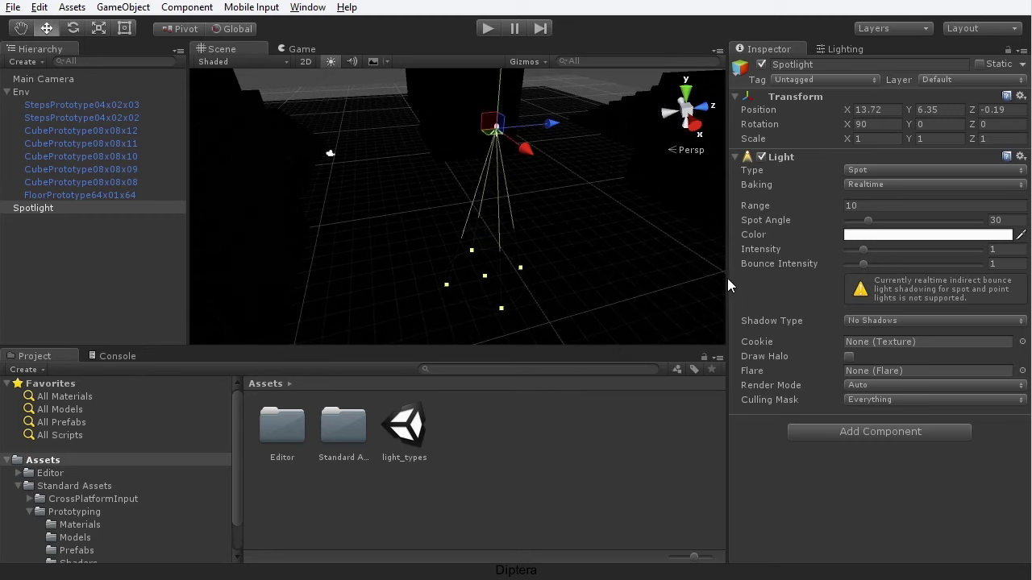
pyautogui.moveTo(728, 278); pyautogui.dragTo(790, 278)
pyautogui.moveTo(564, 223); pyautogui.dragTo(549, 206, button='middle')
pyautogui.keyDown('alt'); pyautogui.moveTo(549, 206); pyautogui.dragTo(407, 209); pyautogui.keyUp('alt')
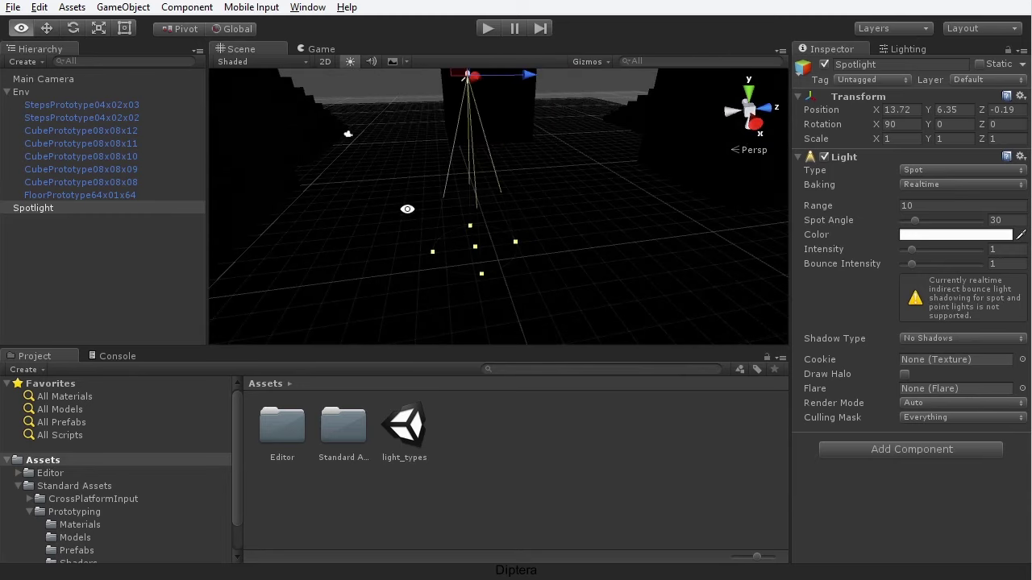
# - Extend the Spotlight's range in the scene to about 55.29 so its cone reaches past the floor
pyautogui.moveTo(511, 233)
pyautogui.keyDown('alt'); pyautogui.mouseDown()
pyautogui.moveTo(489, 260)
pyautogui.moveTo(530, 242)
pyautogui.mouseUp(); pyautogui.keyUp('alt')
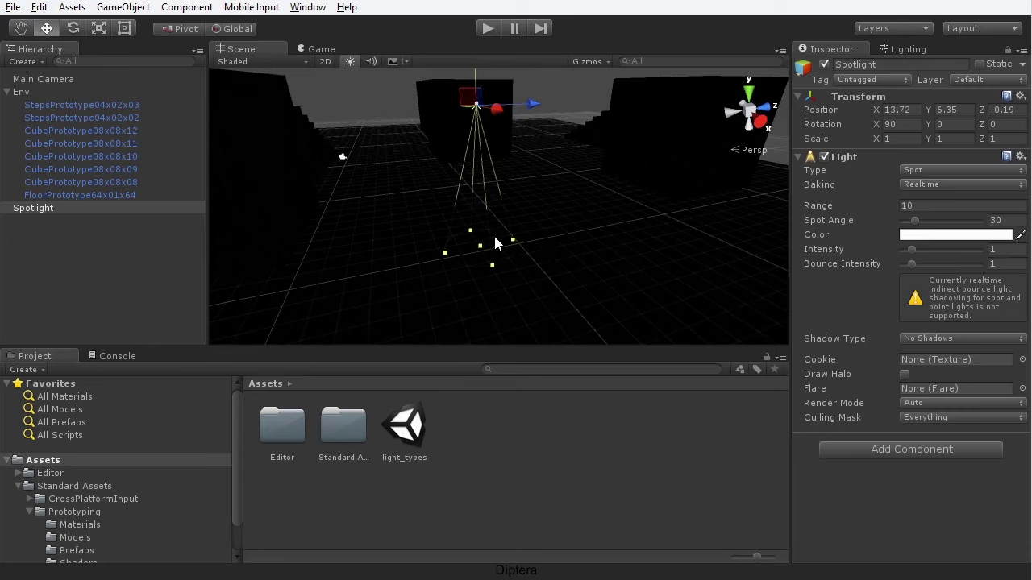
pyautogui.keyDown('alt'); pyautogui.moveTo(495, 250); pyautogui.dragTo(602, 207); pyautogui.keyUp('alt')
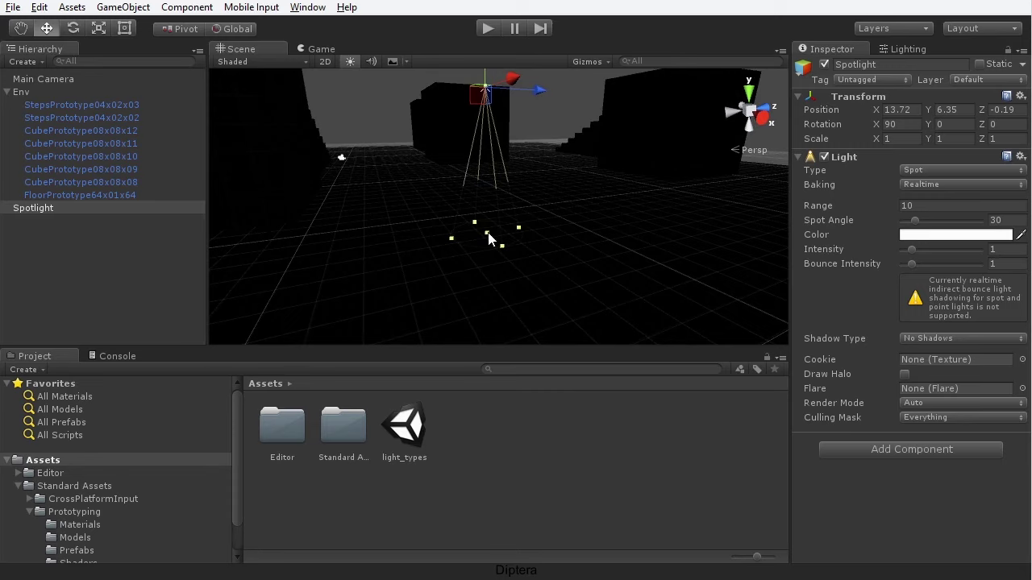
pyautogui.moveTo(487, 237); pyautogui.dragTo(538, 345)
pyautogui.press('f')
pyautogui.keyDown('alt'); pyautogui.moveTo(543, 274); pyautogui.dragTo(557, 182); pyautogui.keyUp('alt')
pyautogui.moveTo(523, 256); pyautogui.dragTo(533, 315)
pyautogui.keyDown('alt'); pyautogui.moveTo(567, 226); pyautogui.dragTo(451, 247); pyautogui.keyUp('alt')
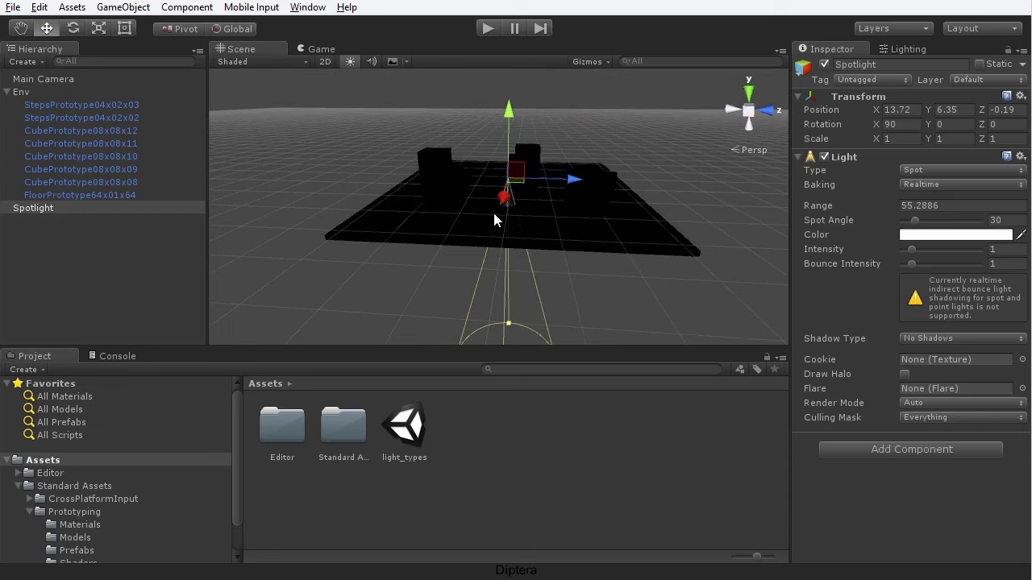
# - Set the Spotlight's intensity to 4.88 and its spot angle to 70
pyautogui.scroll(8, 494, 215)
pyautogui.keyDown('alt'); pyautogui.moveTo(601, 216); pyautogui.dragTo(518, 257); pyautogui.keyUp('alt')
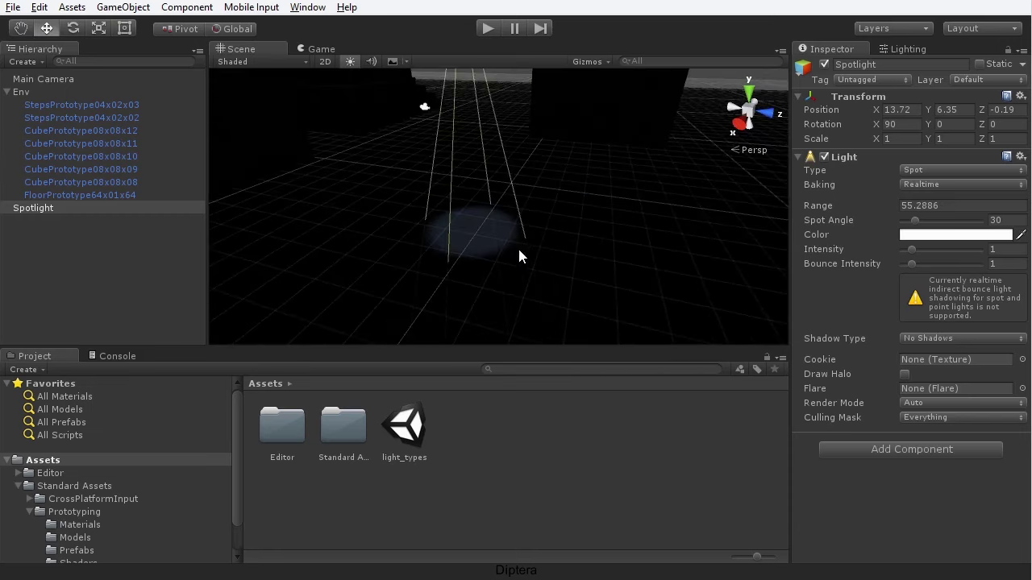
pyautogui.scroll(2, 493, 233)
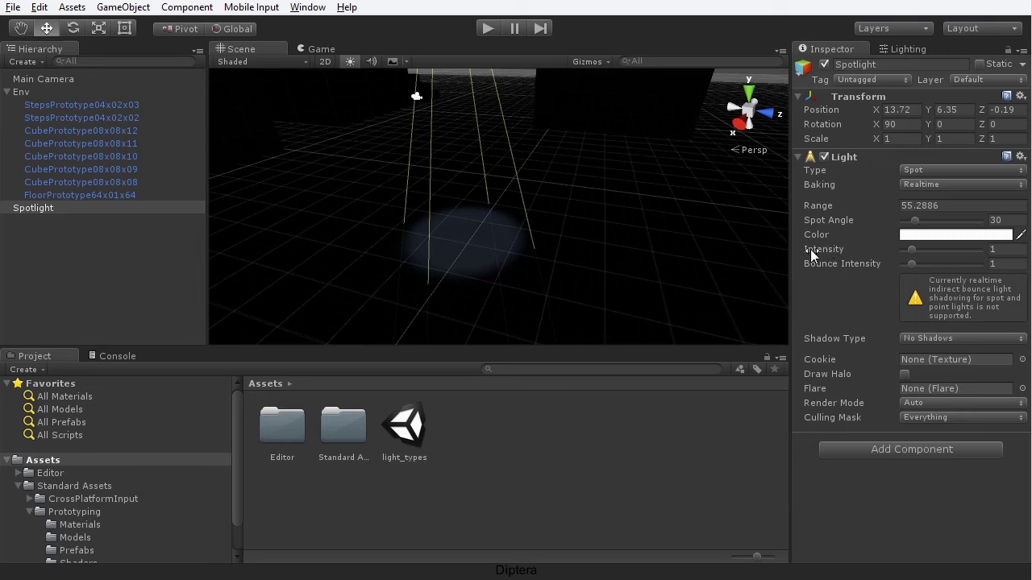
pyautogui.moveTo(912, 249); pyautogui.dragTo(950, 247)
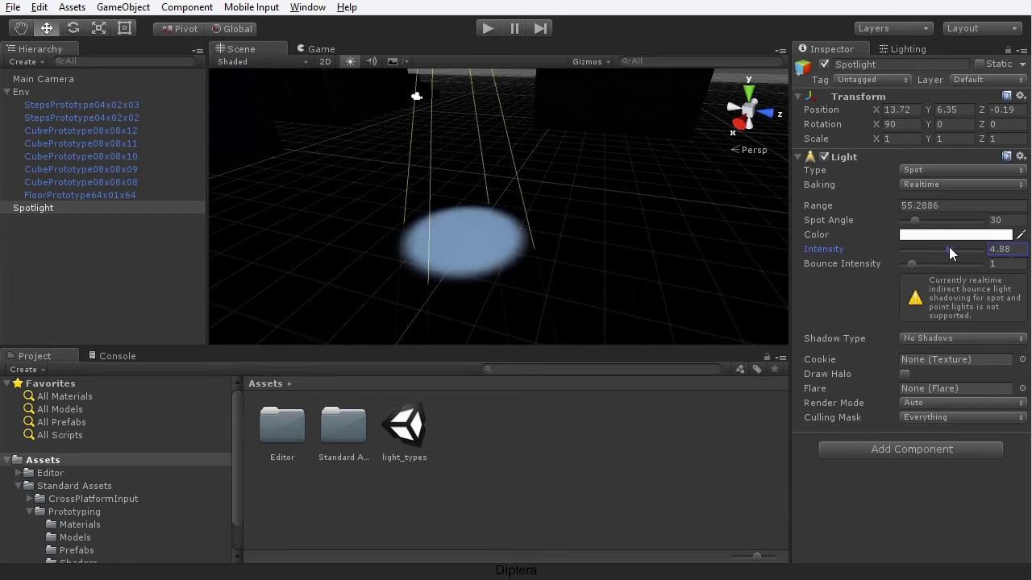
pyautogui.scroll(-5, 508, 245)
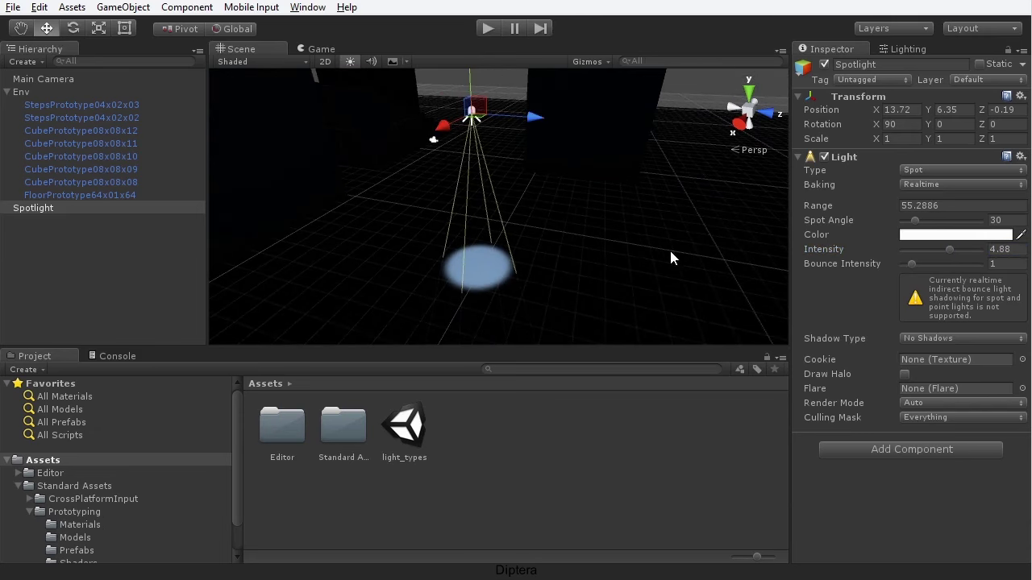
pyautogui.moveTo(915, 221); pyautogui.dragTo(934, 225)
# - Raise the Spotlight further above the floor to Y 8.84
pyautogui.keyDown('alt'); pyautogui.moveTo(518, 184); pyautogui.dragTo(413, 256); pyautogui.keyUp('alt')
pyautogui.moveTo(392, 95); pyautogui.dragTo(380, 77)
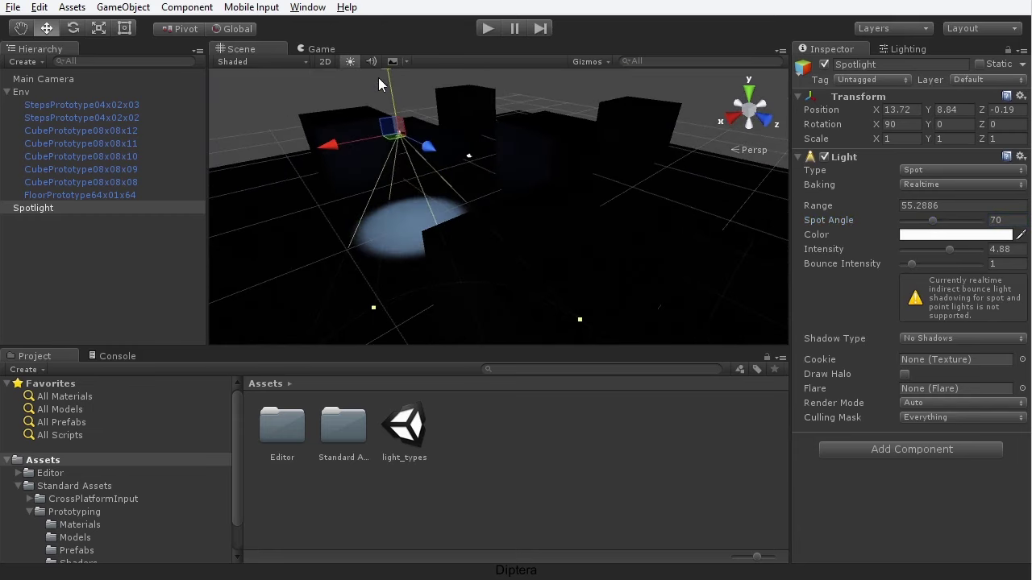
pyautogui.moveTo(378, 77); pyautogui.dragTo(516, 176, button='middle')
# - Rotate the Spotlight towards the cubes, to a rotation of about X 39.9, Y -90, Z -90
pyautogui.keyDown('alt'); pyautogui.moveTo(516, 176); pyautogui.dragTo(507, 226); pyautogui.keyUp('alt')
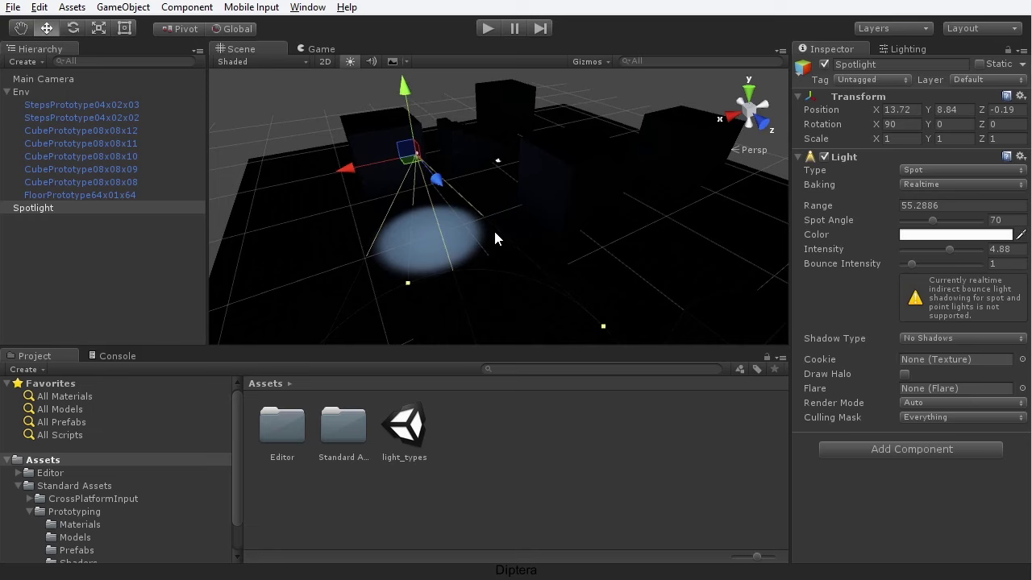
pyautogui.press('e')
pyautogui.keyDown('alt'); pyautogui.moveTo(361, 216); pyautogui.dragTo(509, 228); pyautogui.keyUp('alt')
pyautogui.moveTo(490, 143); pyautogui.dragTo(403, 215)
pyautogui.press('w')
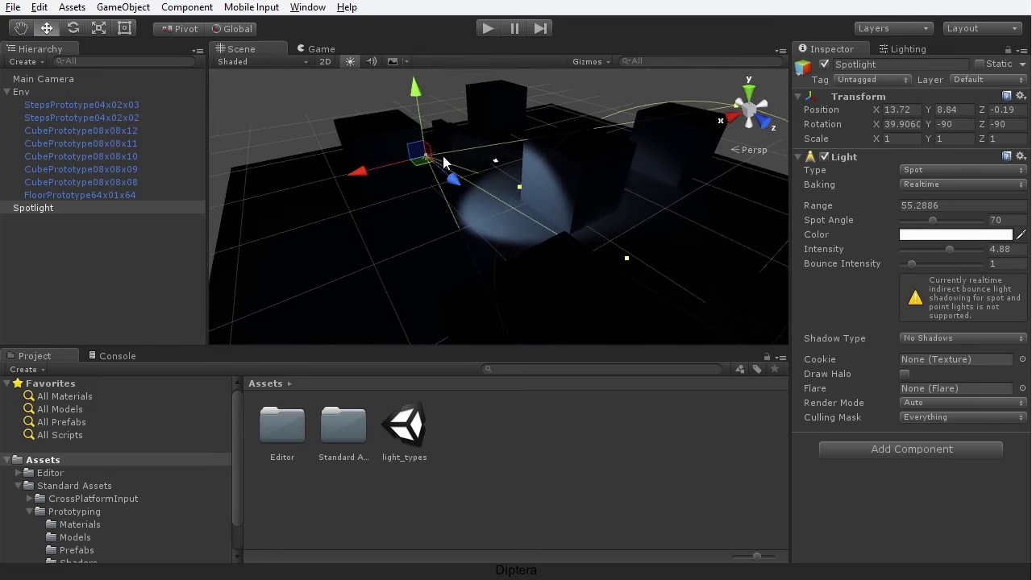
# - Switch the handles to local orientation and pull the Spotlight back along its beam to X 19.57, Y 13.73
pyautogui.click(238, 29)
pyautogui.keyDown('alt'); pyautogui.moveTo(515, 217); pyautogui.dragTo(477, 229); pyautogui.keyUp('alt')
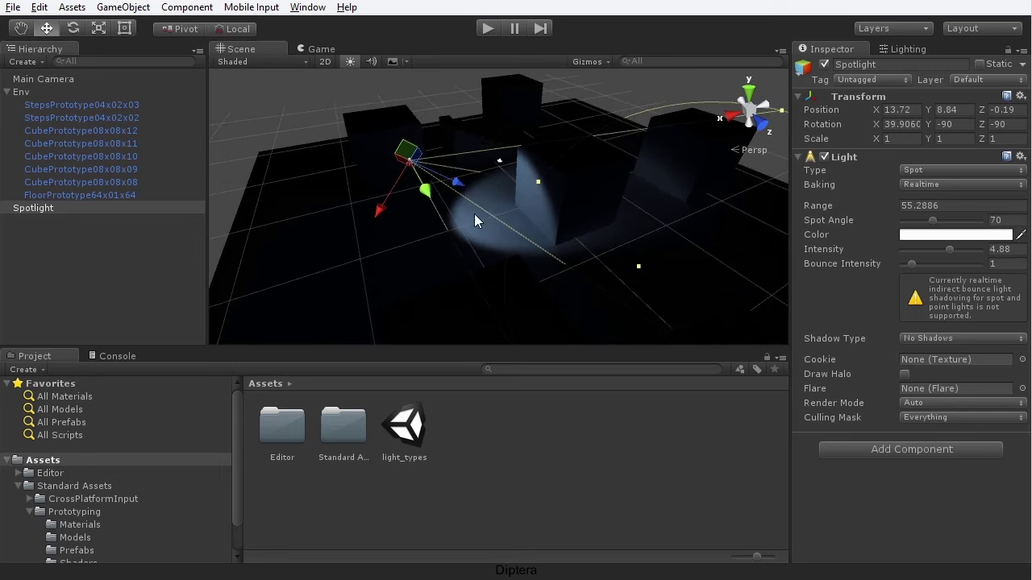
pyautogui.moveTo(457, 186); pyautogui.dragTo(373, 160)
# - Increase the Spotlight's range to about 276.12 and its intensity to 5.62
pyautogui.keyDown('alt'); pyautogui.moveTo(615, 256); pyautogui.dragTo(1023, 322); pyautogui.keyUp('alt')
pyautogui.moveTo(948, 247); pyautogui.dragTo(956, 248)
pyautogui.keyDown('alt'); pyautogui.moveTo(430, 258); pyautogui.dragTo(457, 208); pyautogui.keyUp('alt')
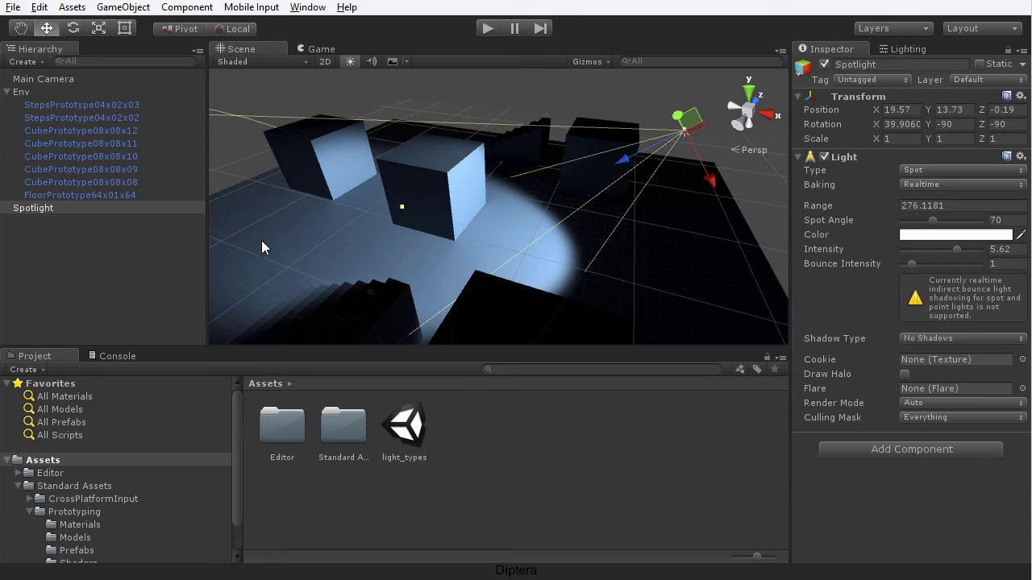
# - Turn Cast Shadows off for CubePrototype08x08x12 and switch it back on
pyautogui.click(448, 192)
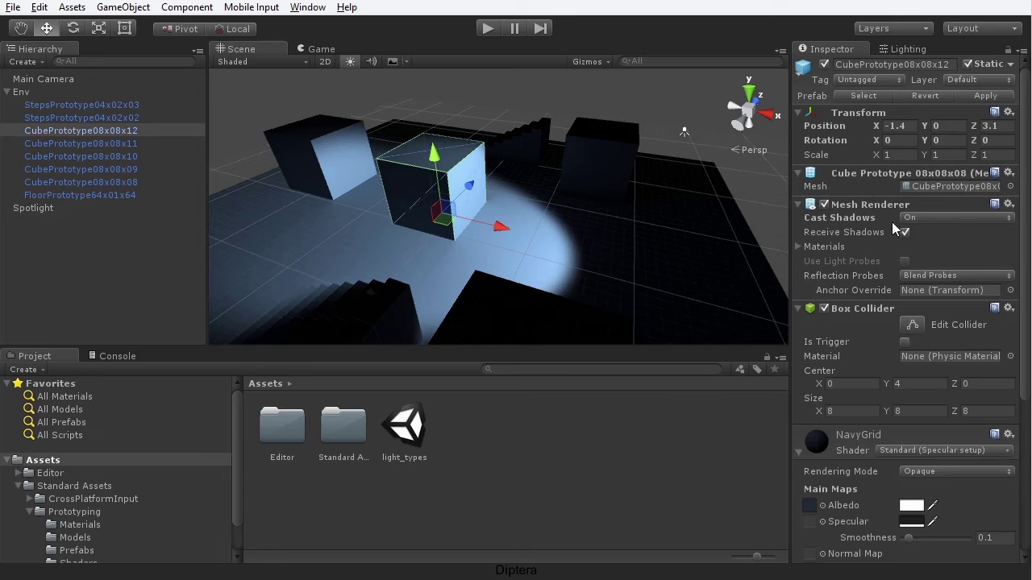
pyautogui.click(929, 218)
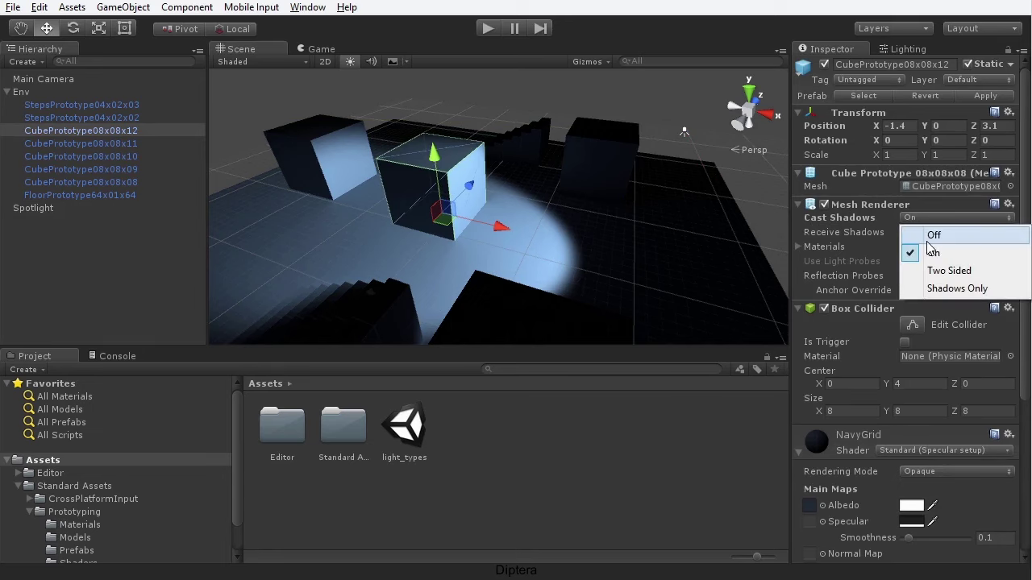
pyautogui.click(938, 235)
pyautogui.click(918, 218)
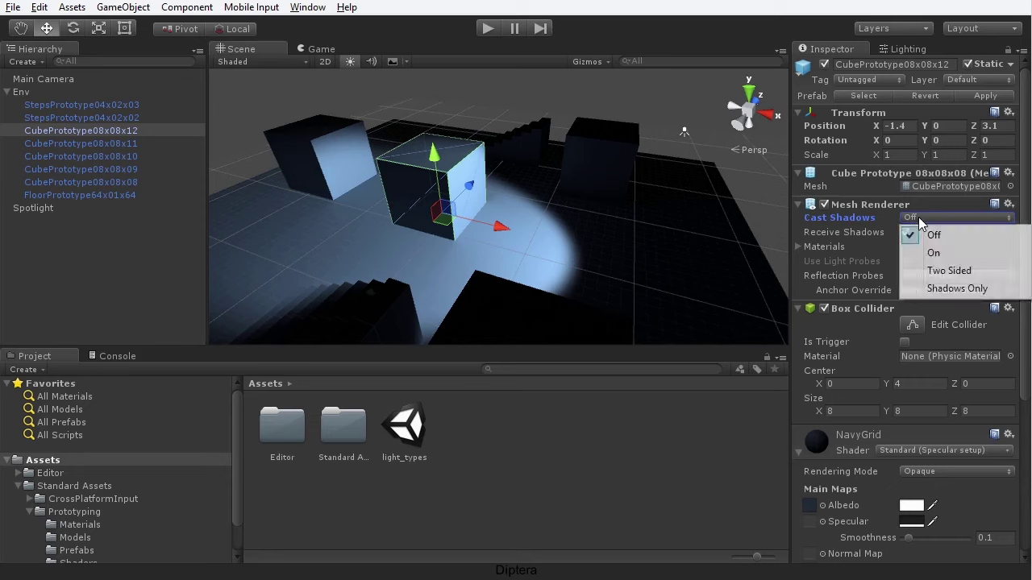
pyautogui.click(950, 253)
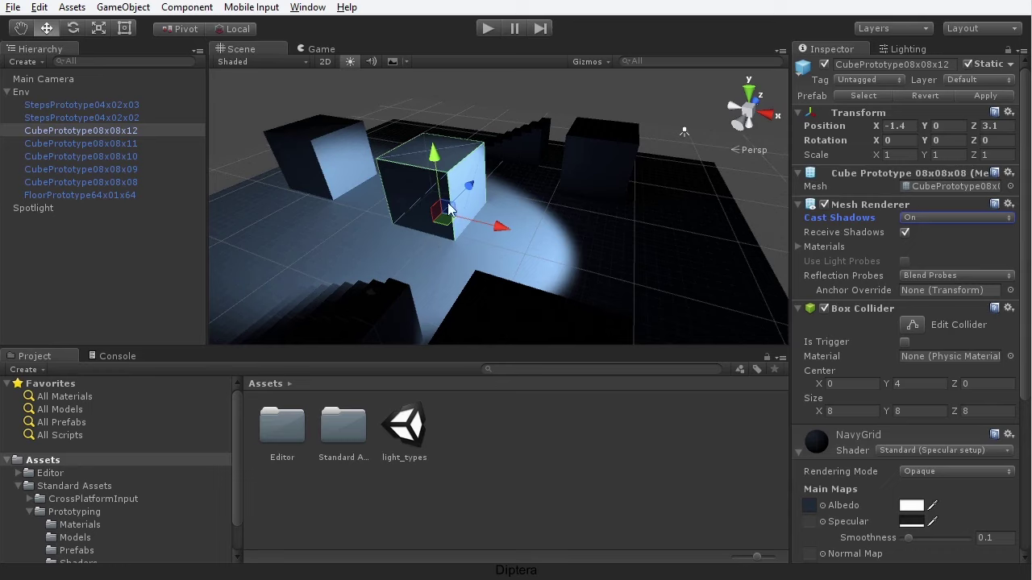
# - Set the Spotlight's shadow type to Soft Shadows
pyautogui.click(683, 132)
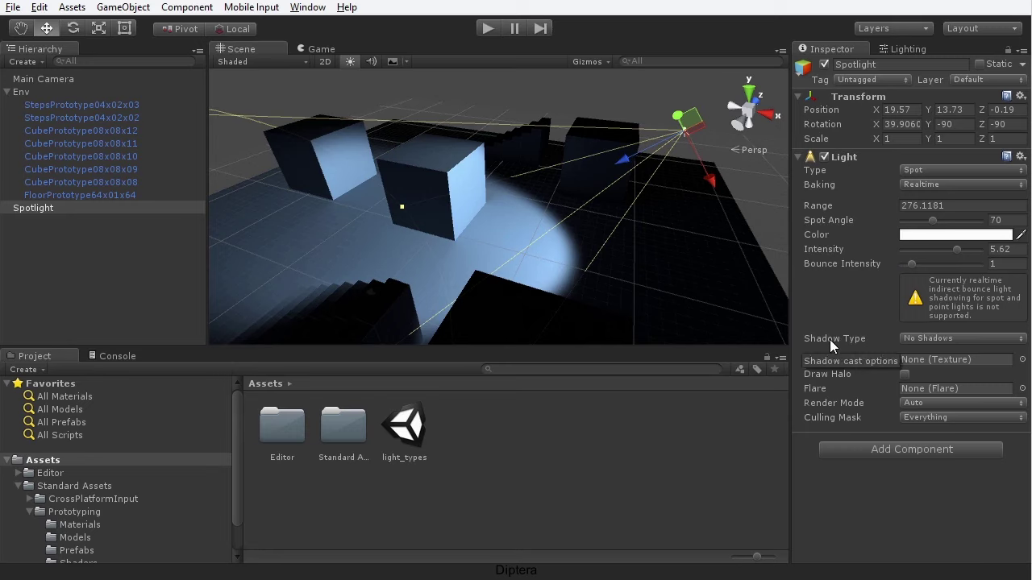
pyautogui.click(956, 340)
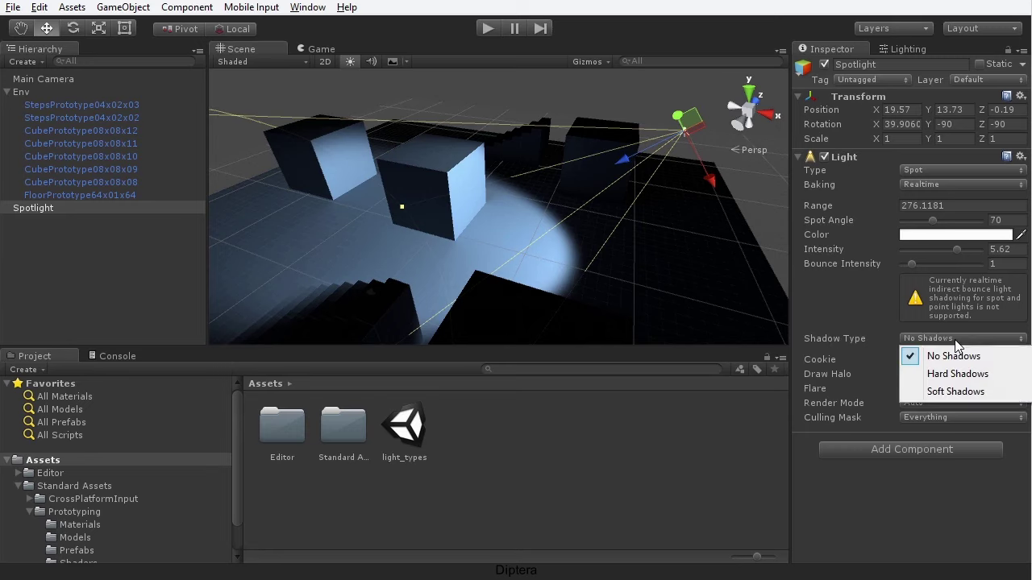
pyautogui.click(955, 392)
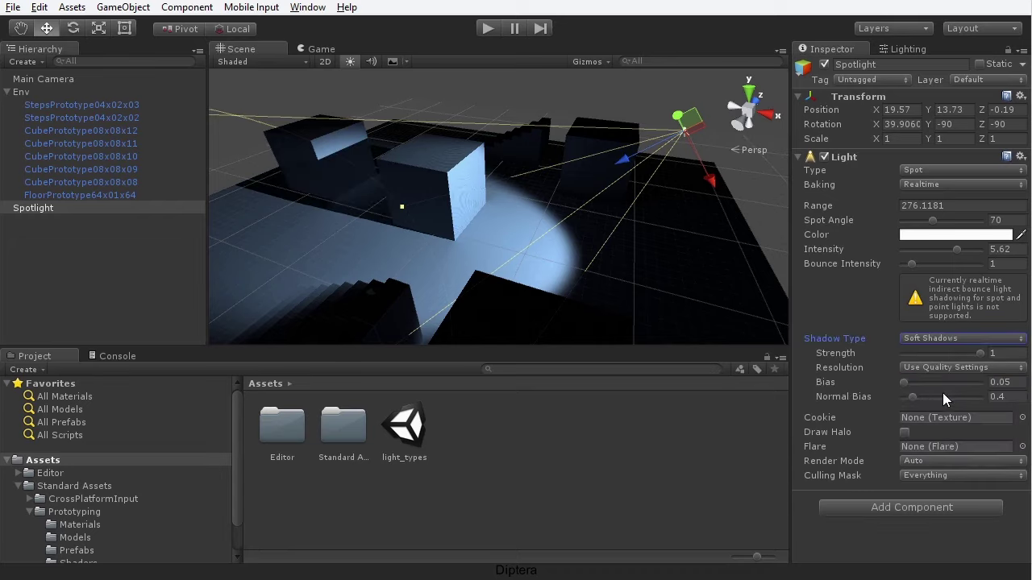
# - Rotate the Spotlight to about X 38, Y -69, Z -76.7 and view the cubes' shadows up close
pyautogui.keyDown('alt'); pyautogui.moveTo(456, 232); pyautogui.dragTo(497, 255); pyautogui.keyUp('alt')
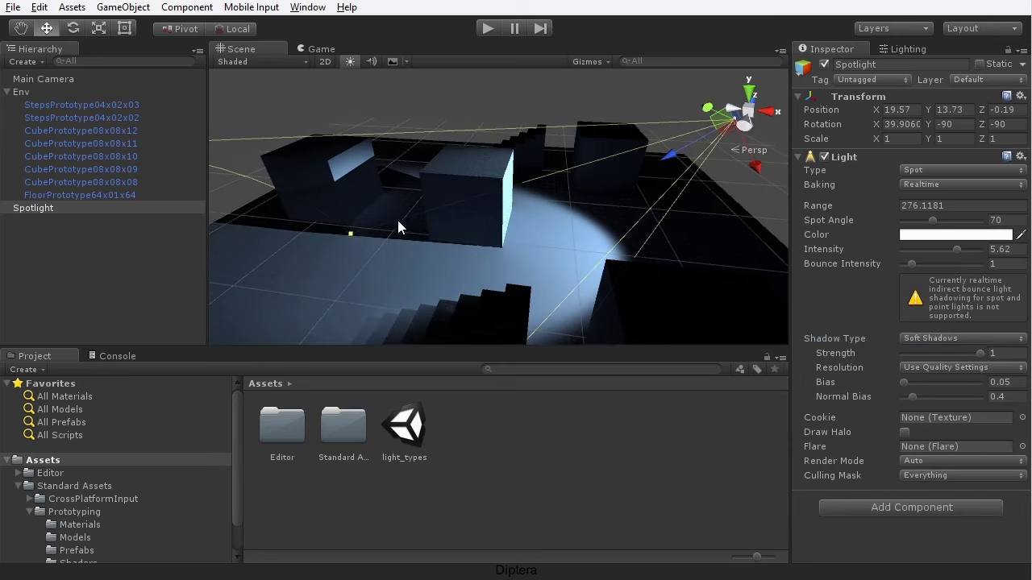
pyautogui.keyDown('alt'); pyautogui.moveTo(323, 222); pyautogui.dragTo(672, 207); pyautogui.keyUp('alt')
pyautogui.press('e')
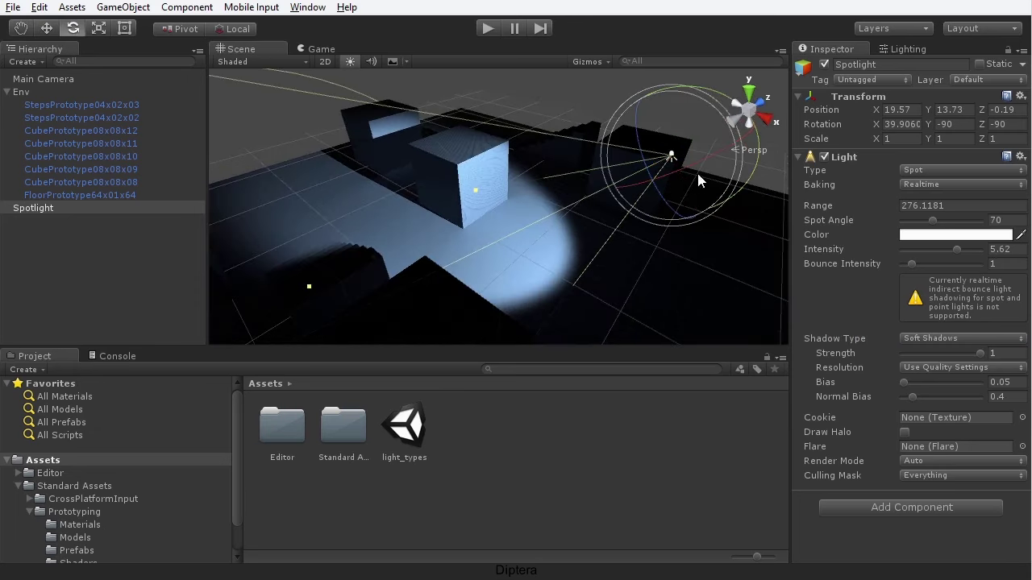
pyautogui.moveTo(689, 166); pyautogui.dragTo(527, 217)
pyautogui.moveTo(527, 216); pyautogui.dragTo(522, 220, button='right')
pyautogui.press('w')
pyautogui.press('a')
pyautogui.scroll(3, 522, 220)
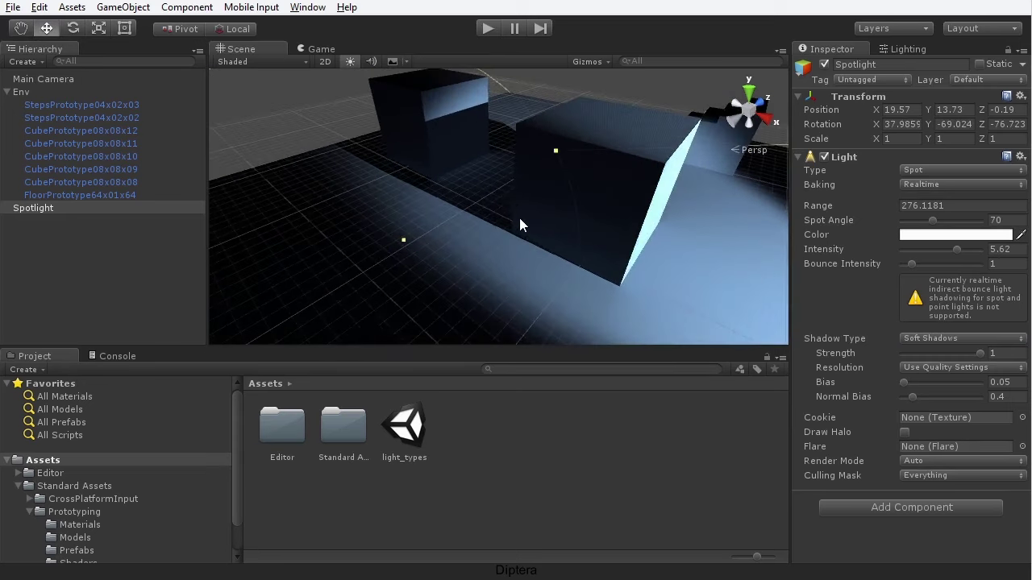
# - Examine the shadow quality on the top face of CubePrototype08x08x12 up close
pyautogui.keyDown('alt'); pyautogui.moveTo(519, 217); pyautogui.dragTo(481, 219); pyautogui.keyUp('alt')
pyautogui.click(558, 205)
pyautogui.press('e')
pyautogui.scroll(-3, 560, 254)
pyautogui.moveTo(559, 254); pyautogui.dragTo(526, 259, button='middle')
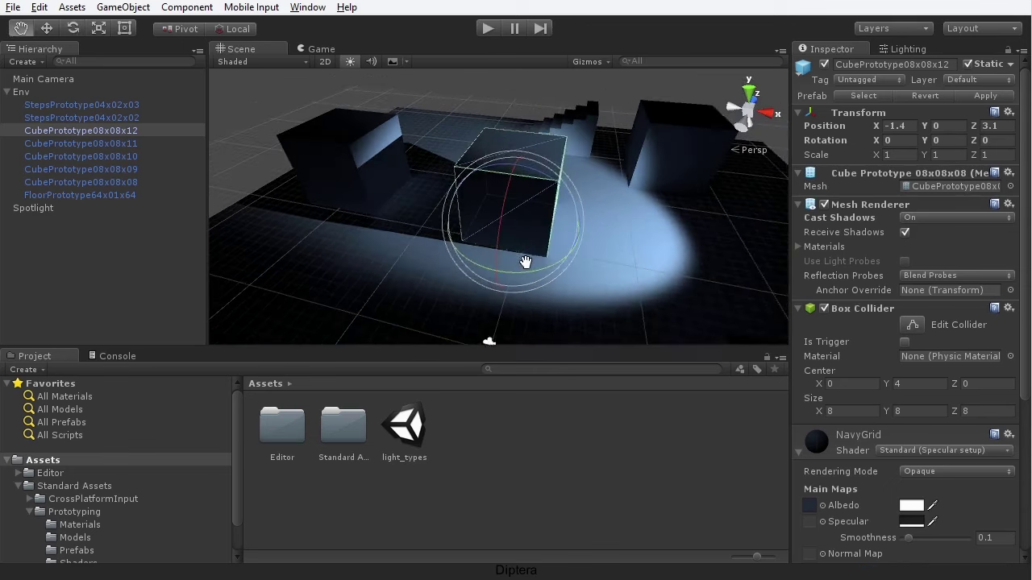
pyautogui.scroll(3, 530, 247)
pyautogui.scroll(8, 549, 264)
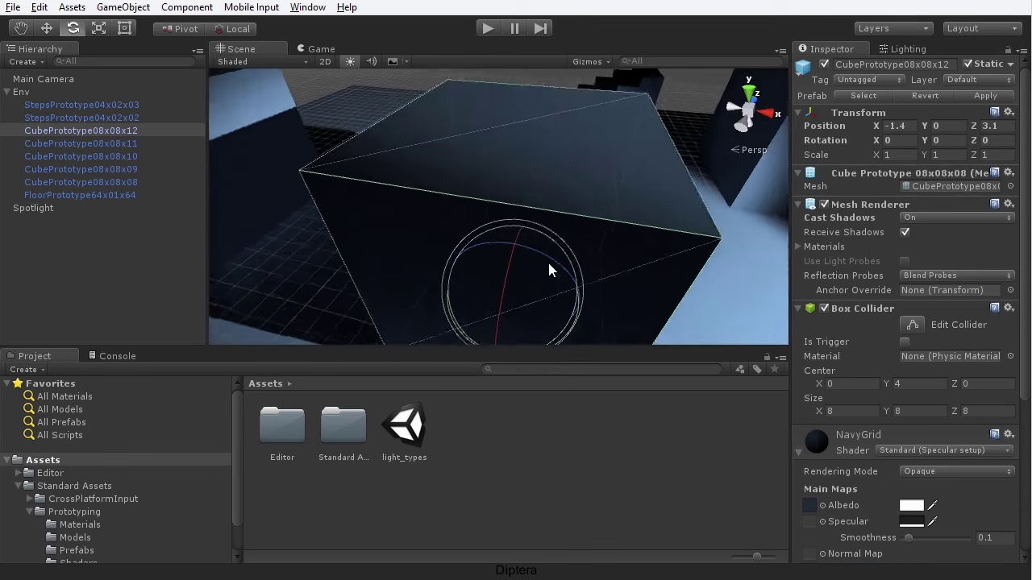
pyautogui.keyDown('alt'); pyautogui.moveTo(569, 256); pyautogui.dragTo(398, 213); pyautogui.keyUp('alt')
pyautogui.scroll(6, 542, 226)
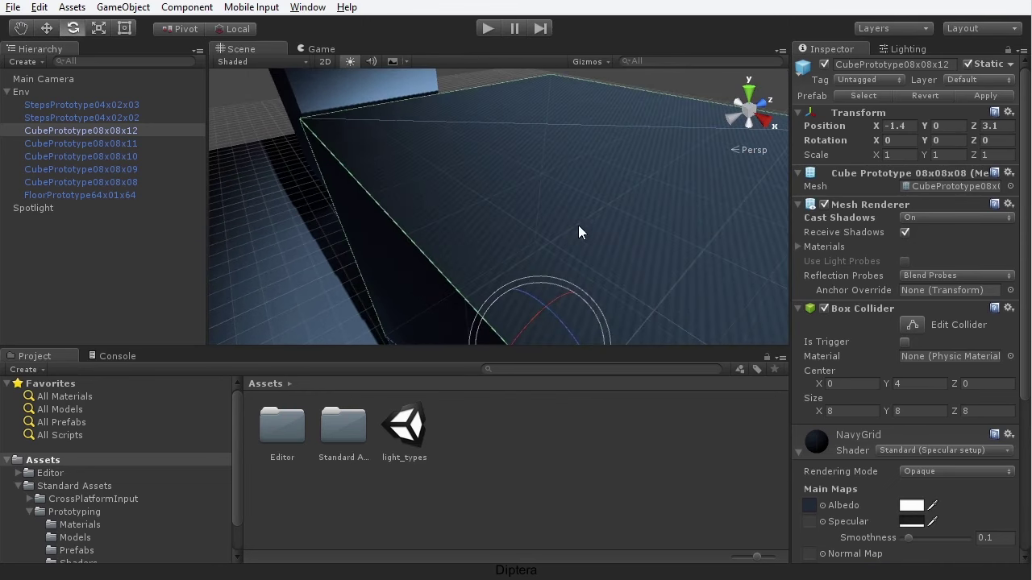
pyautogui.moveTo(611, 252); pyautogui.dragTo(614, 253, button='middle')
pyautogui.keyDown('alt'); pyautogui.moveTo(592, 196); pyautogui.dragTo(583, 251); pyautogui.keyUp('alt')
pyautogui.moveTo(581, 253); pyautogui.dragTo(567, 253, button='middle')
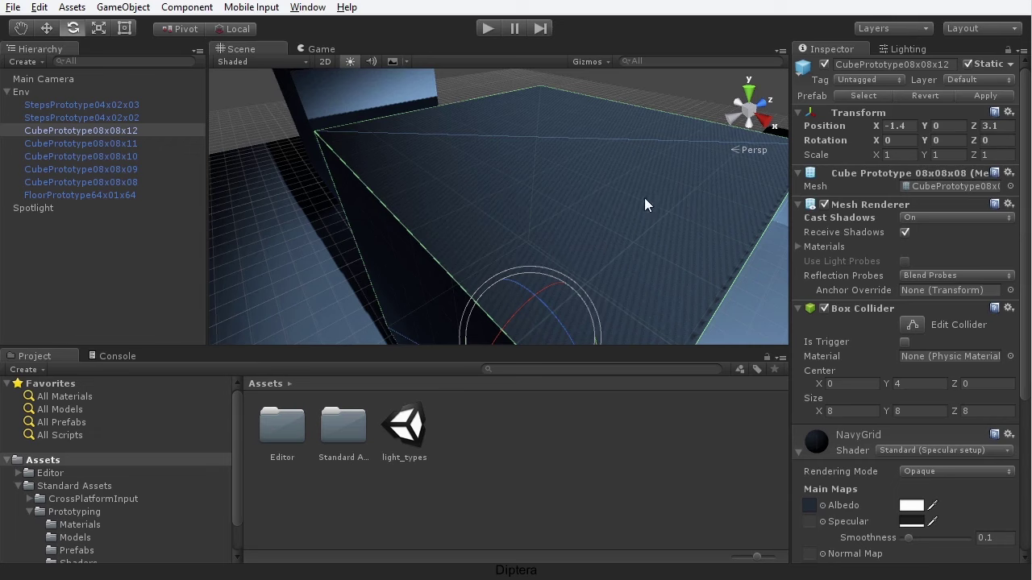
# - Set the Spotlight's shadow bias to 0.77 and check the shaded cube surfaces
pyautogui.click(53, 207)
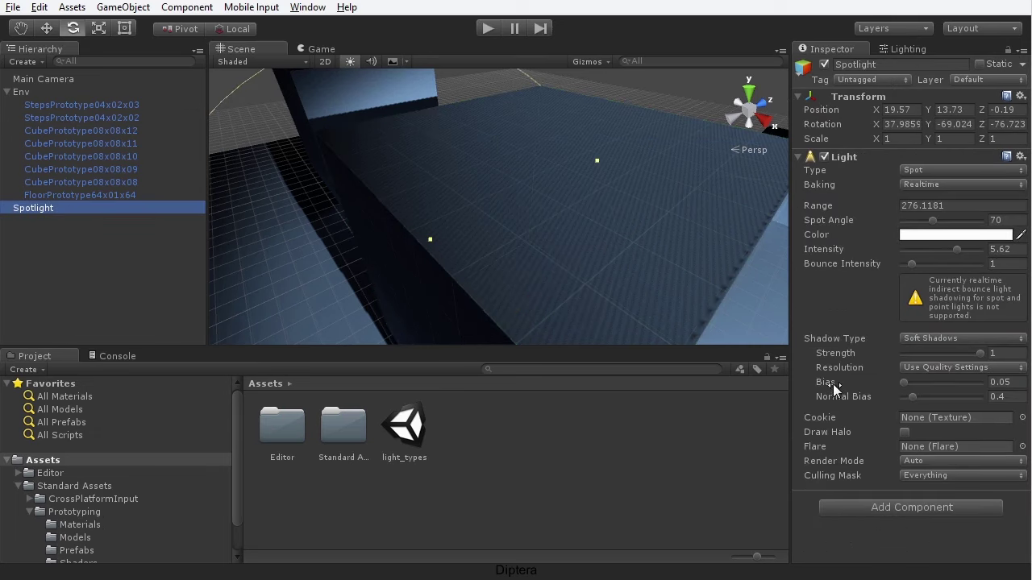
pyautogui.moveTo(908, 387); pyautogui.dragTo(927, 382)
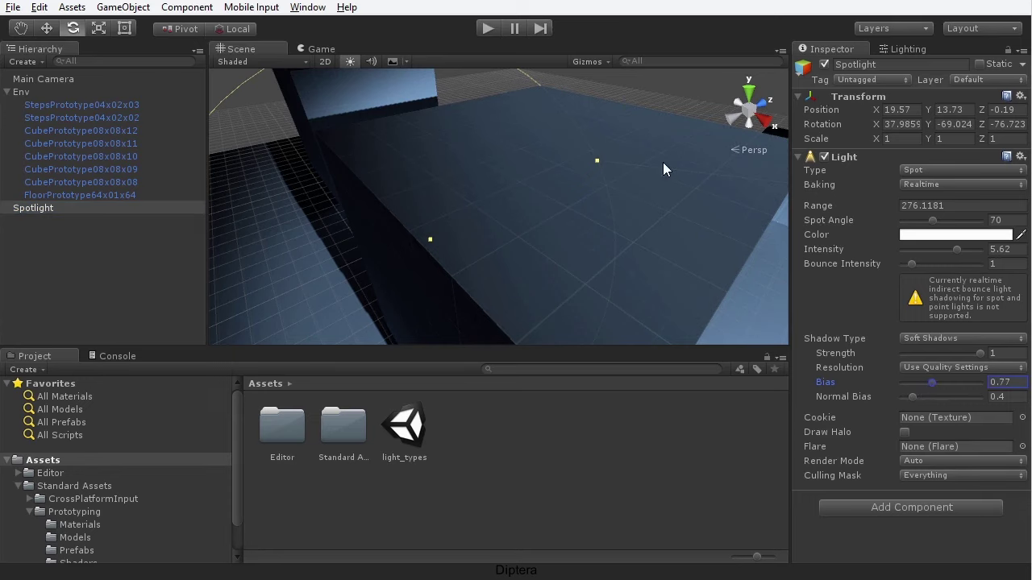
pyautogui.moveTo(611, 243); pyautogui.dragTo(539, 196, button='middle')
pyautogui.scroll(-5, 532, 204)
pyautogui.scroll(-5, 557, 242)
# - Reduce the Spotlight's shadow strength to 0.71 and view the shadows around the cubes
pyautogui.keyDown('alt'); pyautogui.moveTo(549, 246); pyautogui.dragTo(649, 249); pyautogui.keyUp('alt')
pyautogui.keyDown('alt'); pyautogui.moveTo(451, 250); pyautogui.dragTo(553, 245); pyautogui.keyUp('alt')
pyautogui.scroll(6, 467, 269)
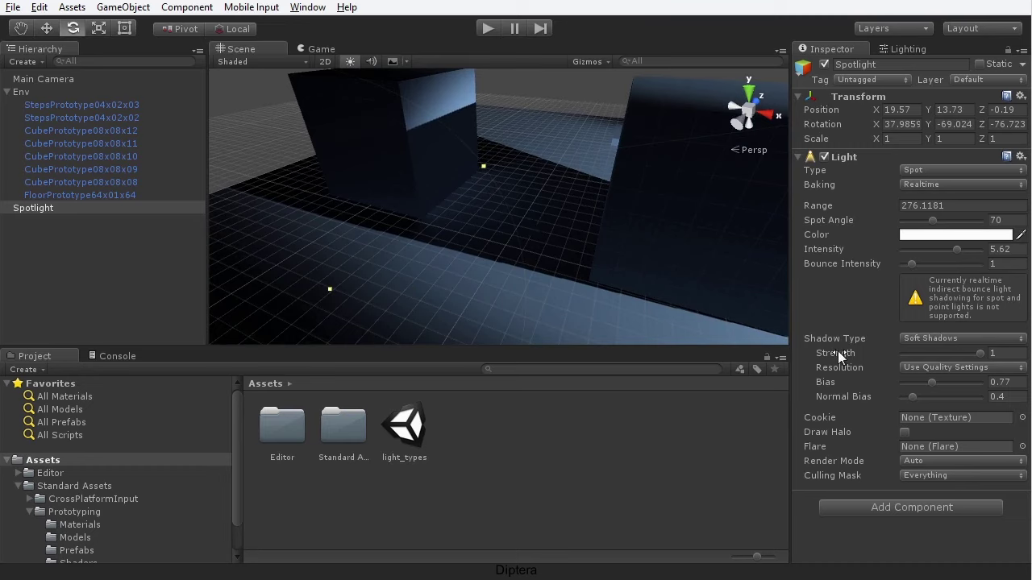
pyautogui.click(977, 353)
pyautogui.moveTo(973, 351)
pyautogui.mouseDown()
pyautogui.moveTo(942, 352)
pyautogui.moveTo(958, 354)
pyautogui.mouseUp()
pyautogui.keyDown('alt'); pyautogui.moveTo(459, 243); pyautogui.dragTo(580, 273); pyautogui.keyUp('alt')
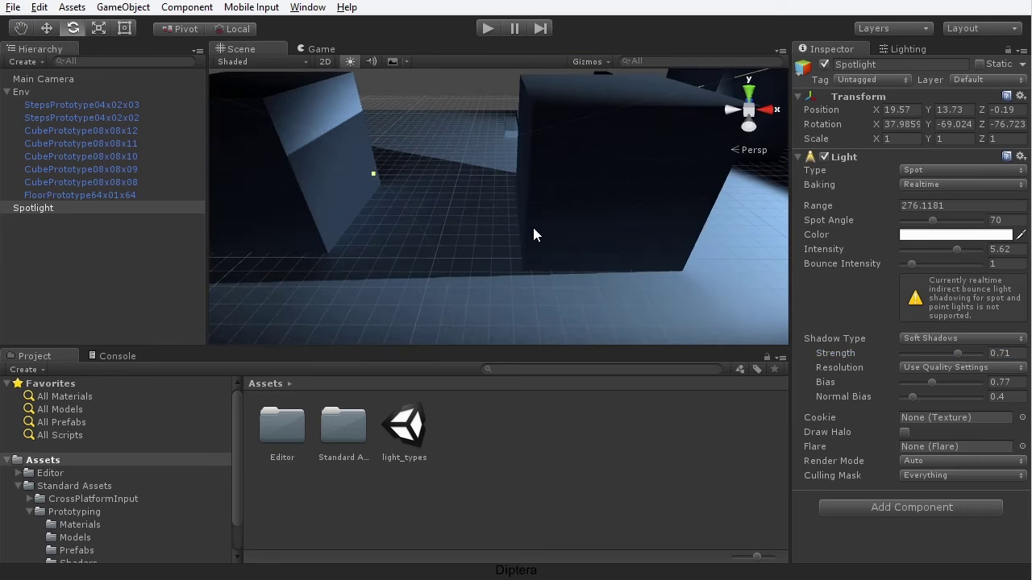
pyautogui.scroll(-5, 524, 241)
pyautogui.moveTo(522, 245); pyautogui.dragTo(505, 273, button='middle')
pyautogui.keyDown('alt'); pyautogui.moveTo(504, 273); pyautogui.dragTo(587, 161); pyautogui.keyUp('alt')
pyautogui.press('e')
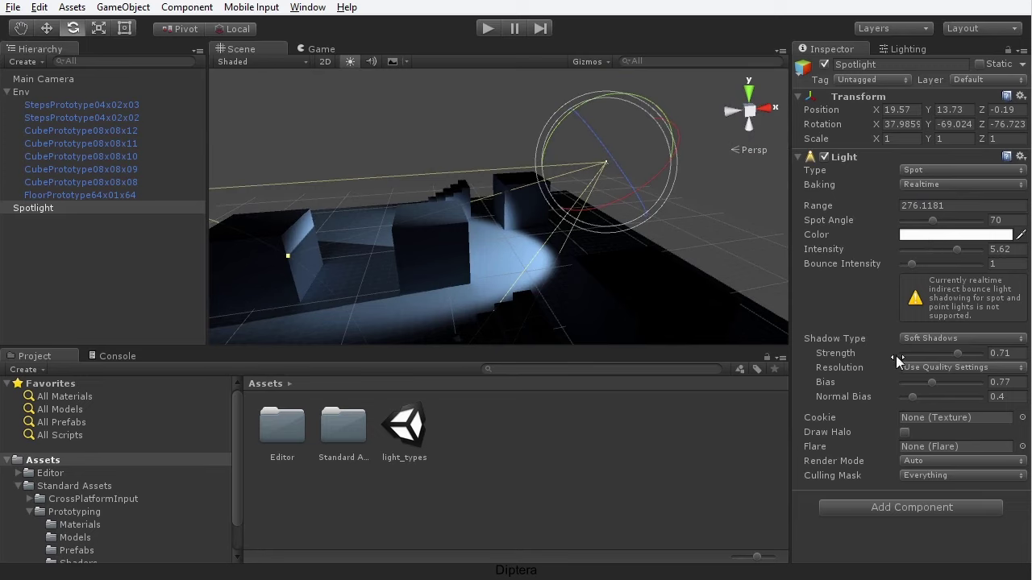
pyautogui.keyDown('alt'); pyautogui.moveTo(518, 299); pyautogui.dragTo(591, 289); pyautogui.keyUp('alt')
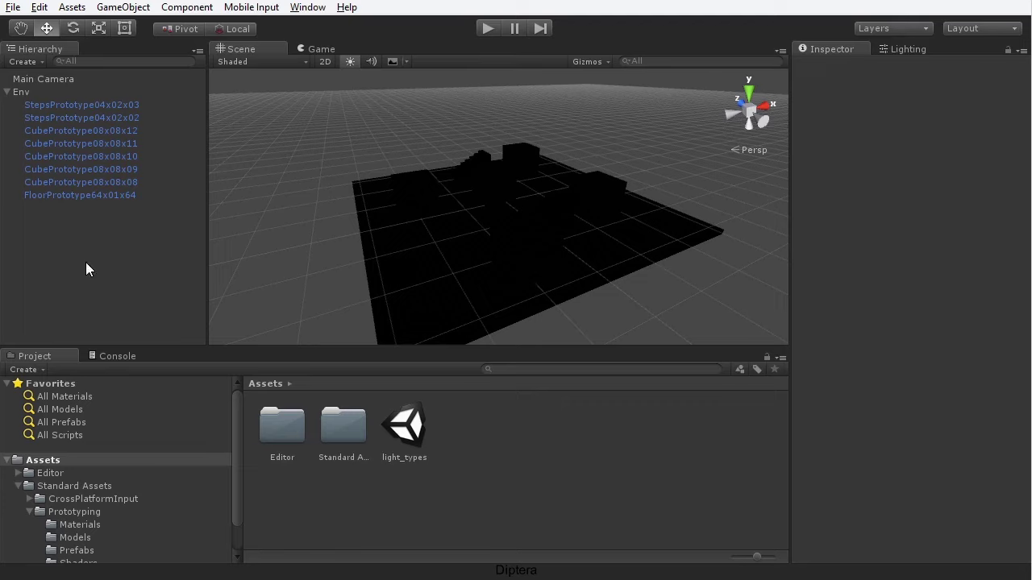
# - Add a Directional Light to the scene
pyautogui.click(114, 10)
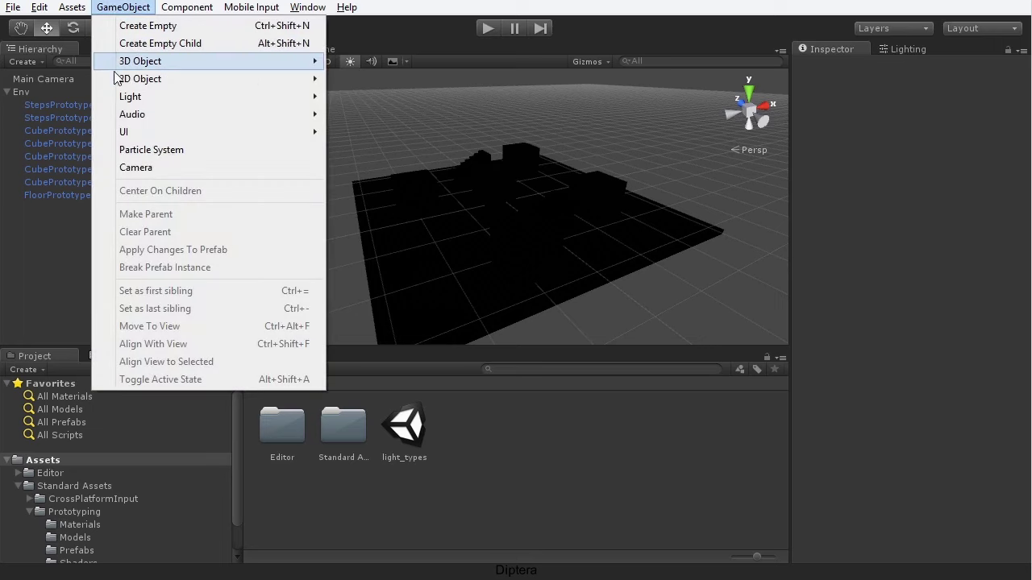
pyautogui.moveTo(120, 96)
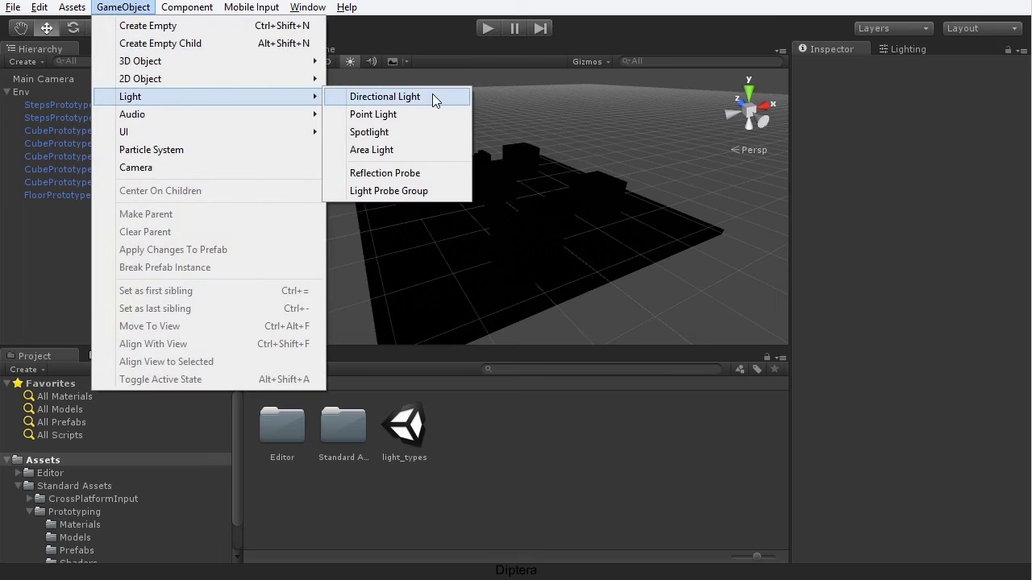
pyautogui.click(439, 97)
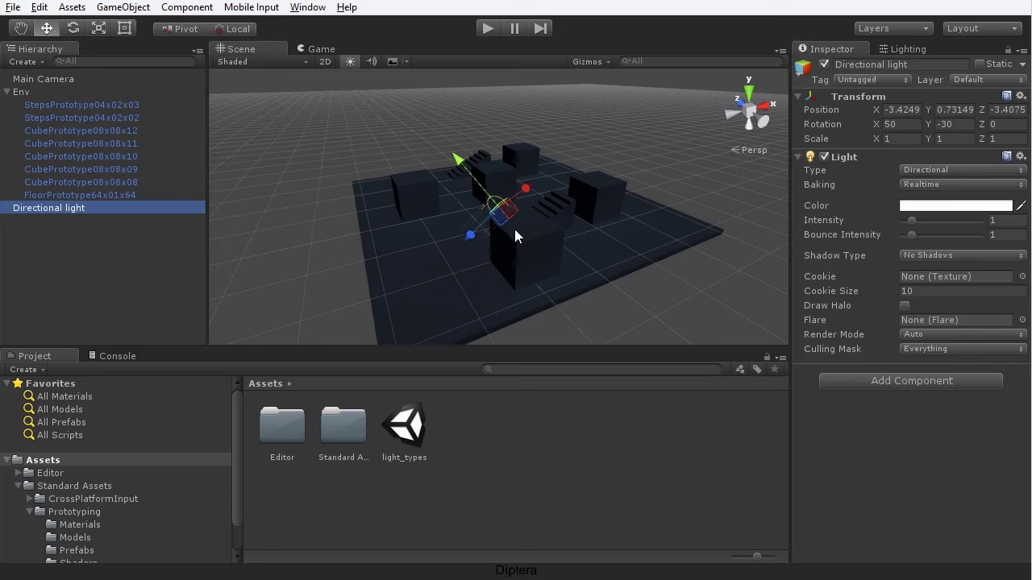
pyautogui.keyDown('alt'); pyautogui.moveTo(530, 228); pyautogui.dragTo(578, 240); pyautogui.keyUp('alt')
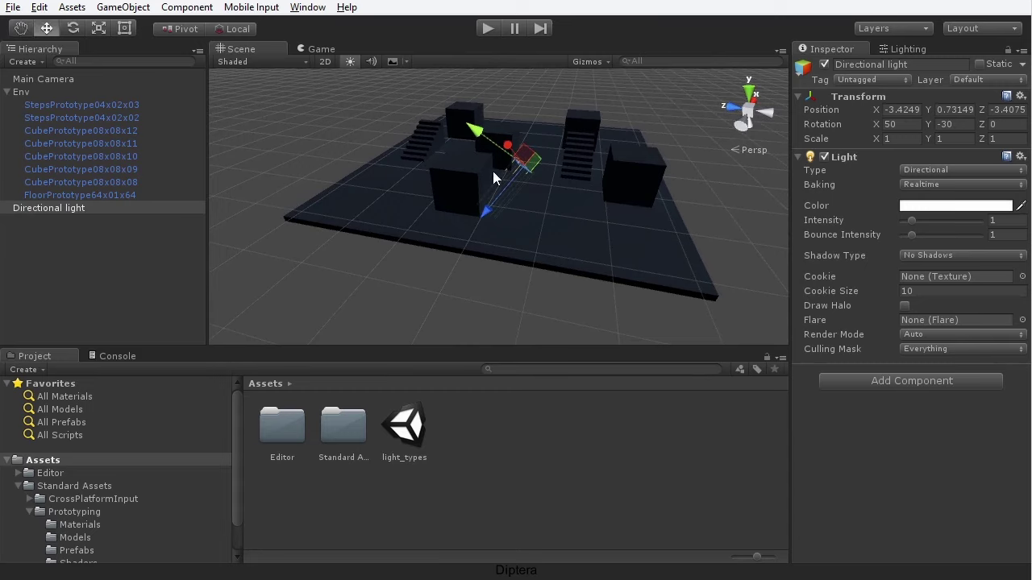
# - Switch the transform handles to global orientation and move the Directional light to about X 11.6, Y 22.7, Z -19.3
pyautogui.click(242, 30)
pyautogui.moveTo(504, 203)
pyautogui.keyDown('alt'); pyautogui.mouseDown()
pyautogui.moveTo(425, 200)
pyautogui.moveTo(635, 217)
pyautogui.moveTo(495, 200)
pyautogui.mouseUp(); pyautogui.keyUp('alt')
pyautogui.keyDown('alt'); pyautogui.moveTo(500, 210); pyautogui.dragTo(585, 189); pyautogui.keyUp('alt')
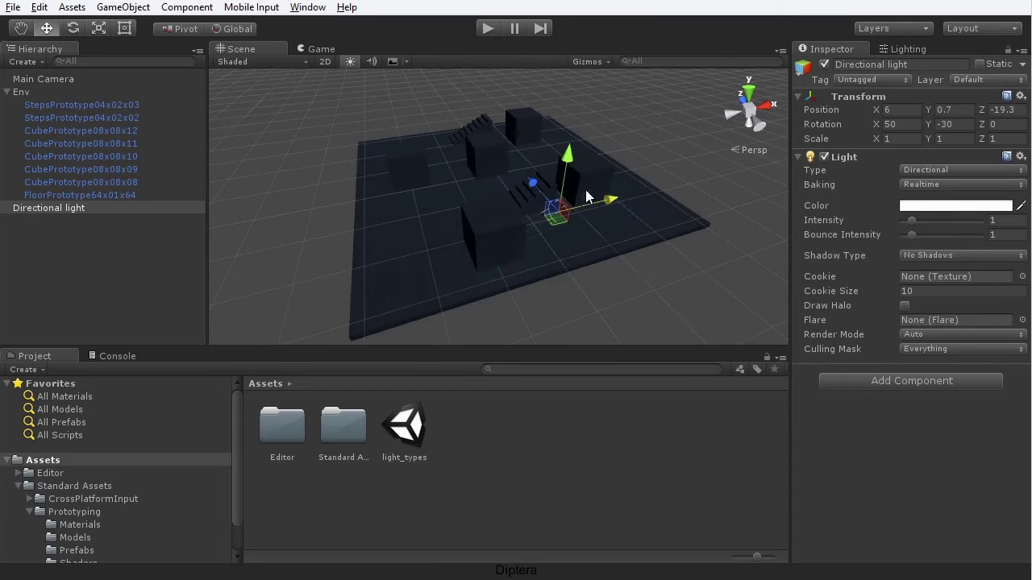
pyautogui.moveTo(568, 155); pyautogui.dragTo(573, 45)
pyautogui.moveTo(567, 95); pyautogui.dragTo(549, 132)
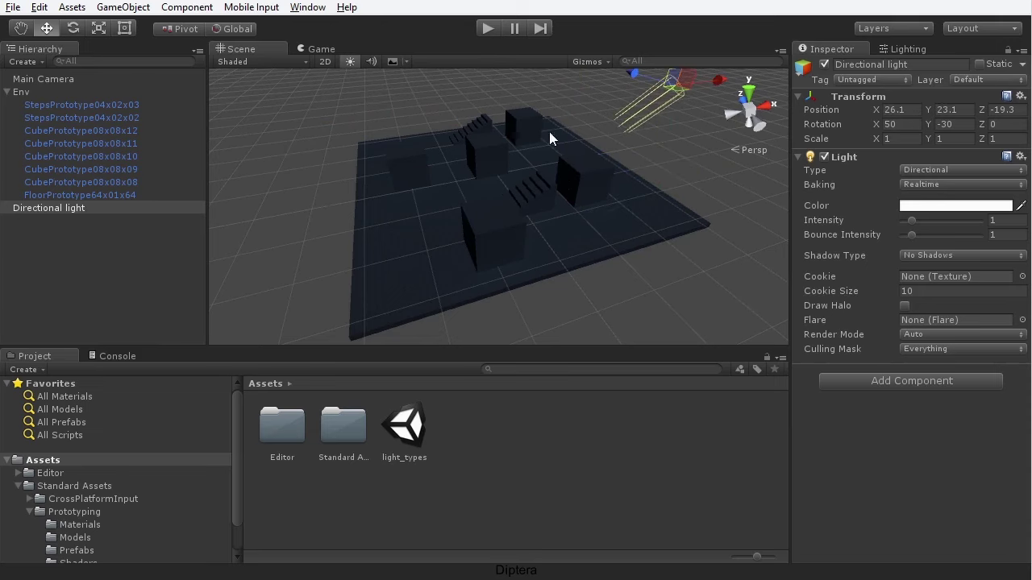
pyautogui.keyDown('alt'); pyautogui.moveTo(532, 198); pyautogui.dragTo(564, 193); pyautogui.keyUp('alt')
pyautogui.keyDown('alt'); pyautogui.moveTo(592, 197); pyautogui.dragTo(274, 85); pyautogui.keyUp('alt')
pyautogui.keyDown('alt'); pyautogui.moveTo(465, 258); pyautogui.dragTo(628, 150); pyautogui.keyUp('alt')
pyautogui.scroll(2, 511, 241)
pyautogui.scroll(2, 511, 241)
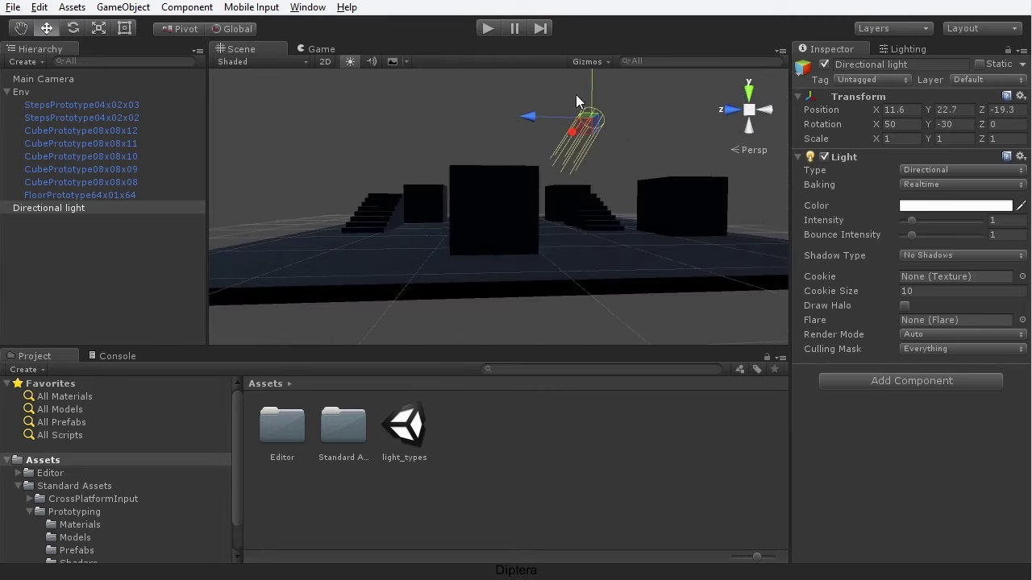
# - Try rotating the Directional light around its vertical axis with global handles and undo the rotation
pyautogui.keyDown('alt'); pyautogui.moveTo(629, 111); pyautogui.dragTo(548, 258); pyautogui.keyUp('alt')
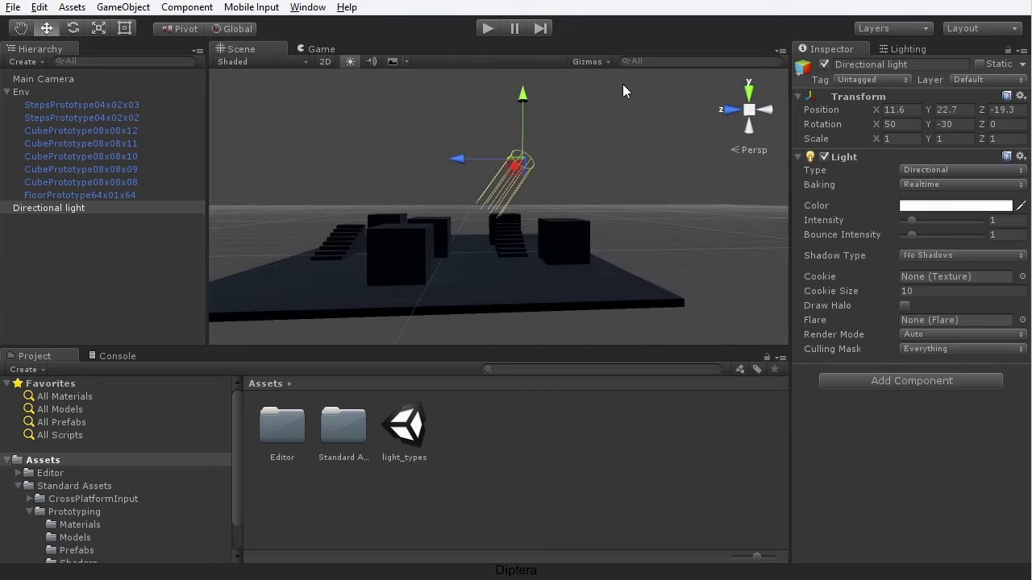
pyautogui.keyDown('alt'); pyautogui.moveTo(617, 133); pyautogui.dragTo(564, 223); pyautogui.keyUp('alt')
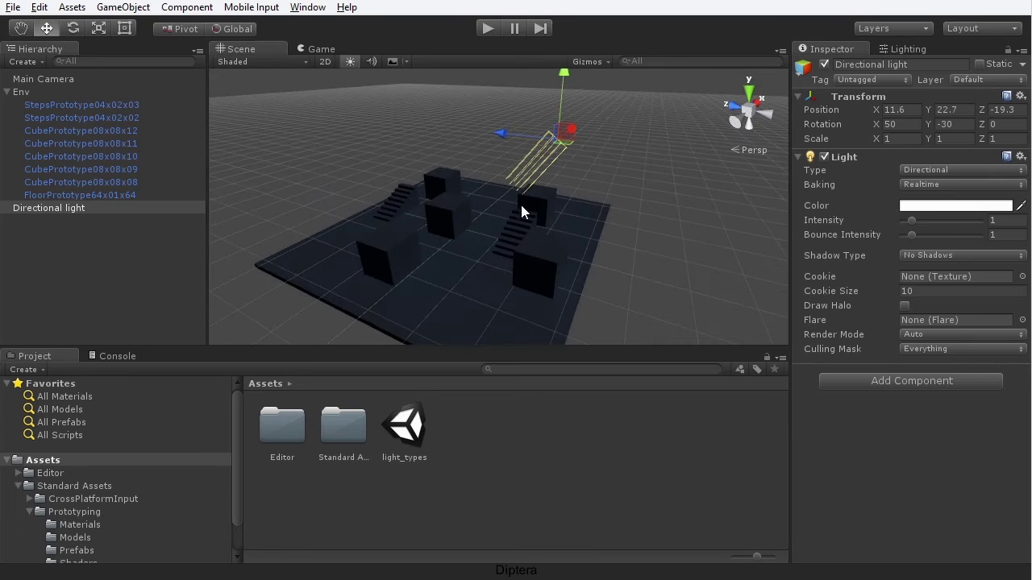
pyautogui.press('e')
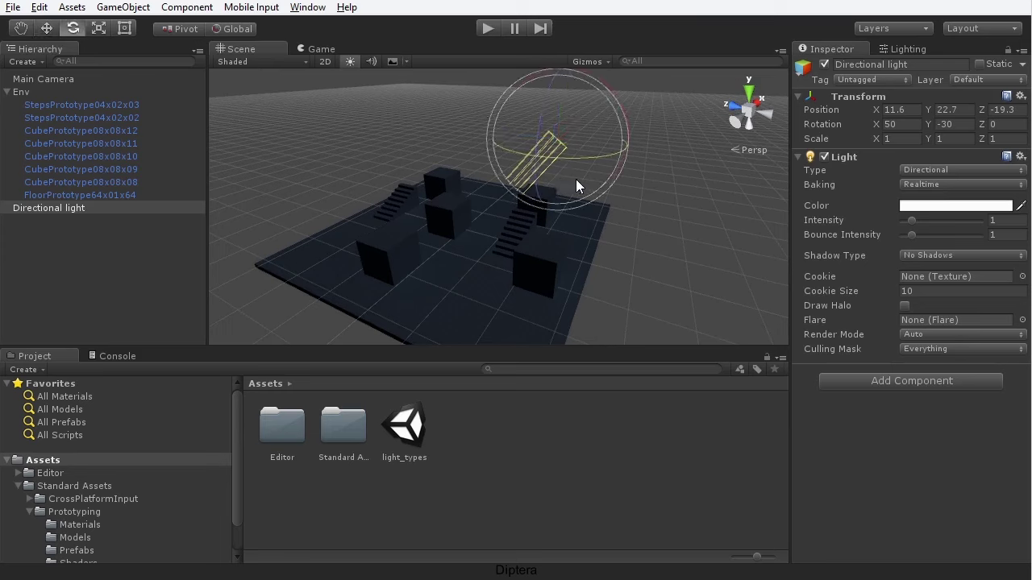
pyautogui.moveTo(562, 152)
pyautogui.mouseDown()
pyautogui.moveTo(692, 151)
pyautogui.moveTo(706, 140)
pyautogui.moveTo(428, 151)
pyautogui.moveTo(685, 174)
pyautogui.moveTo(524, 195)
pyautogui.moveTo(582, 174)
pyautogui.moveTo(575, 155)
pyautogui.moveTo(957, 165)
pyautogui.moveTo(585, 157)
pyautogui.moveTo(454, 138)
pyautogui.moveTo(557, 130)
pyautogui.moveTo(508, 153)
pyautogui.moveTo(483, 210)
pyautogui.moveTo(449, 528)
pyautogui.moveTo(501, 120)
pyautogui.moveTo(606, 19)
pyautogui.moveTo(520, 304)
pyautogui.moveTo(457, 139)
pyautogui.mouseUp()
pyautogui.hotkey('ctrl', 'z')
pyautogui.hotkey('ctrl', 'z')
# - Switch the transform handles back to local orientation and set the Directional light's intensity to 2.15
pyautogui.click(240, 29)
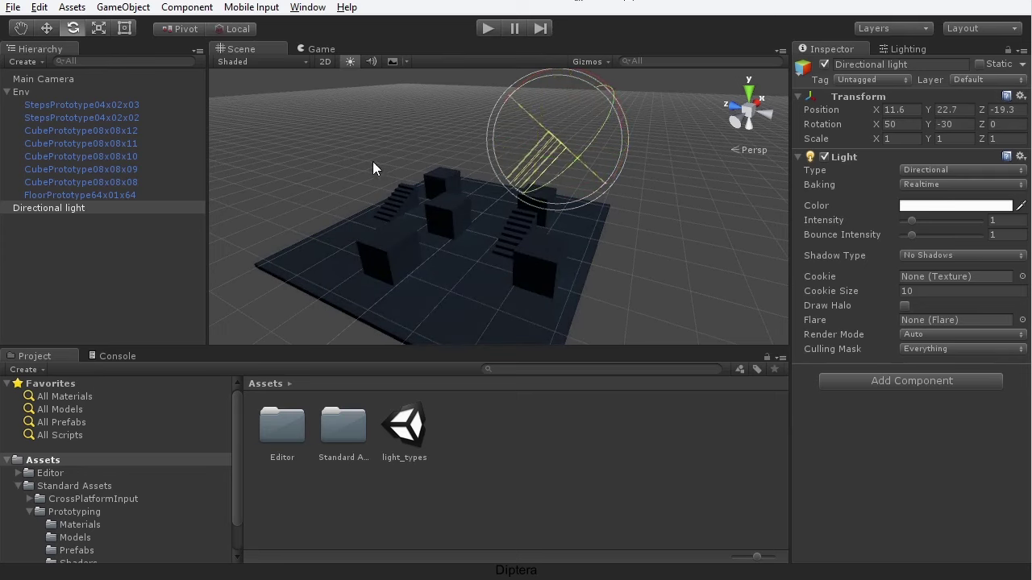
pyautogui.moveTo(414, 225); pyautogui.dragTo(427, 213, button='middle')
pyautogui.keyDown('alt'); pyautogui.moveTo(427, 214); pyautogui.dragTo(705, 254); pyautogui.keyUp('alt')
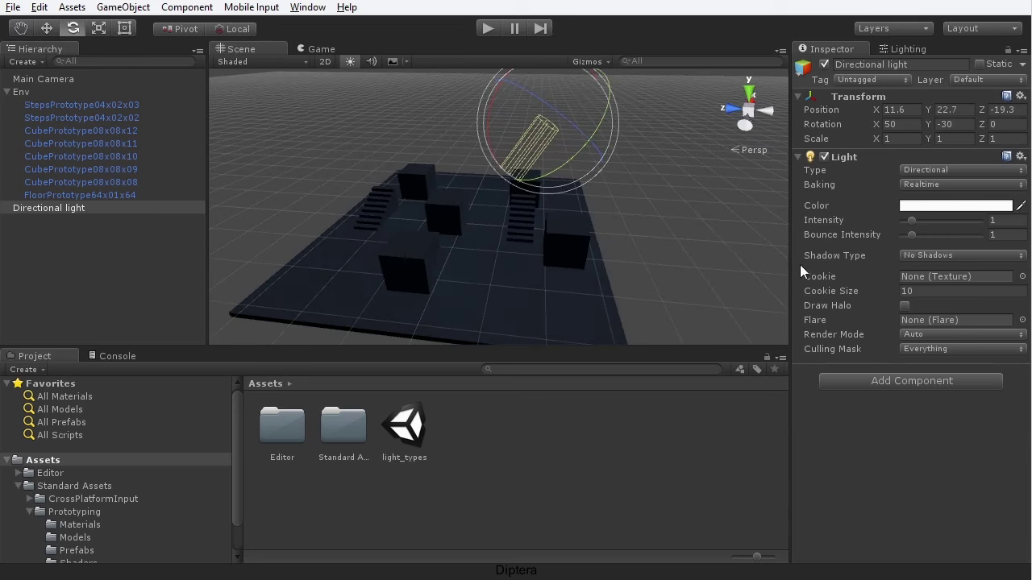
pyautogui.moveTo(911, 221); pyautogui.dragTo(925, 217)
# - Move the Directional light farther from the floor, to about X 19.9, Y 42.5, Z -33.7
pyautogui.press('w')
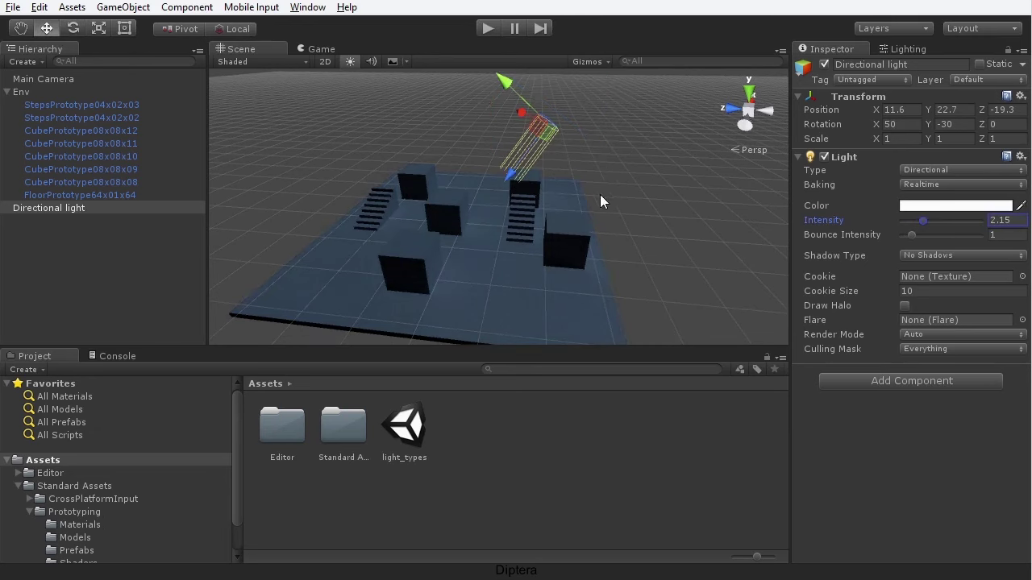
pyautogui.keyDown('alt'); pyautogui.moveTo(619, 195); pyautogui.dragTo(522, 229); pyautogui.keyUp('alt')
pyautogui.moveTo(456, 203); pyautogui.dragTo(532, 145)
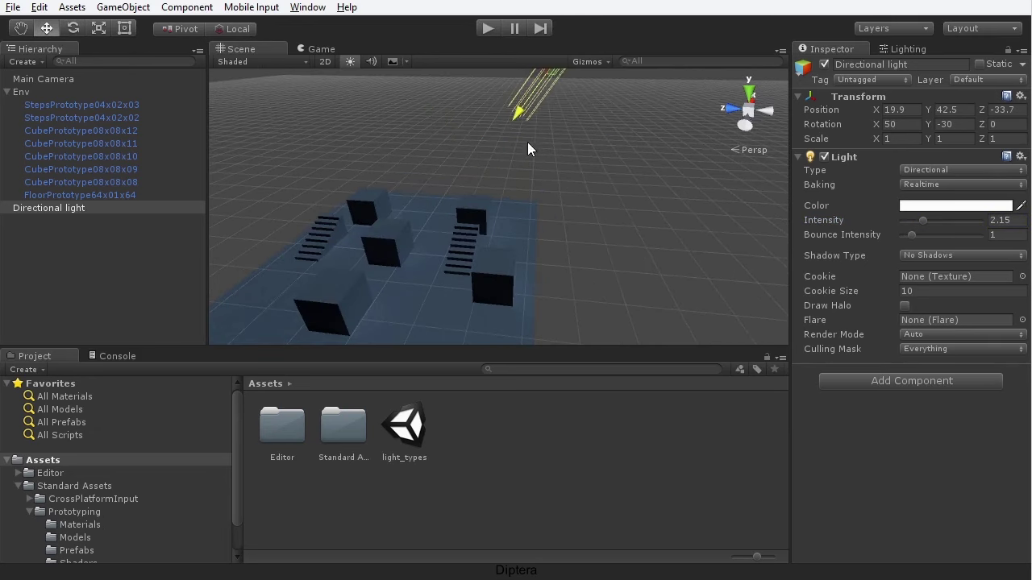
# - Rotate the Directional light to about X 48.6, Y -12.2, Z 13.5
pyautogui.scroll(-4, 520, 162)
pyautogui.keyDown('alt'); pyautogui.moveTo(599, 177); pyautogui.dragTo(573, 218); pyautogui.keyUp('alt')
pyautogui.press('e')
pyautogui.keyDown('alt'); pyautogui.moveTo(525, 104); pyautogui.dragTo(564, 172); pyautogui.keyUp('alt')
pyautogui.keyDown('alt'); pyautogui.moveTo(563, 171); pyautogui.dragTo(497, 229); pyautogui.keyUp('alt')
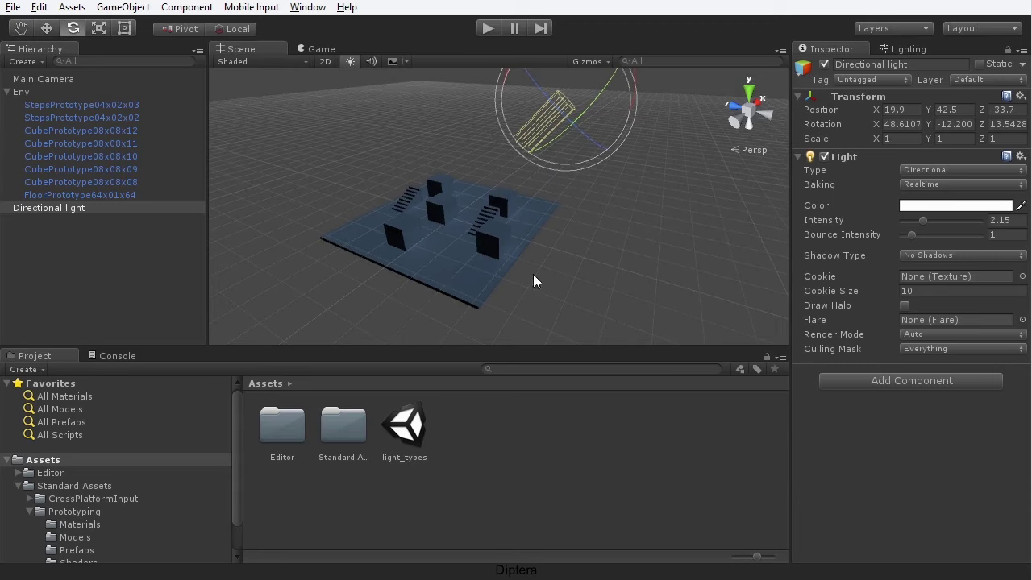
# - Set the Directional light's shadow type to Hard Shadows and view the cubes' shadows up close
pyautogui.click(913, 254)
pyautogui.click(939, 292)
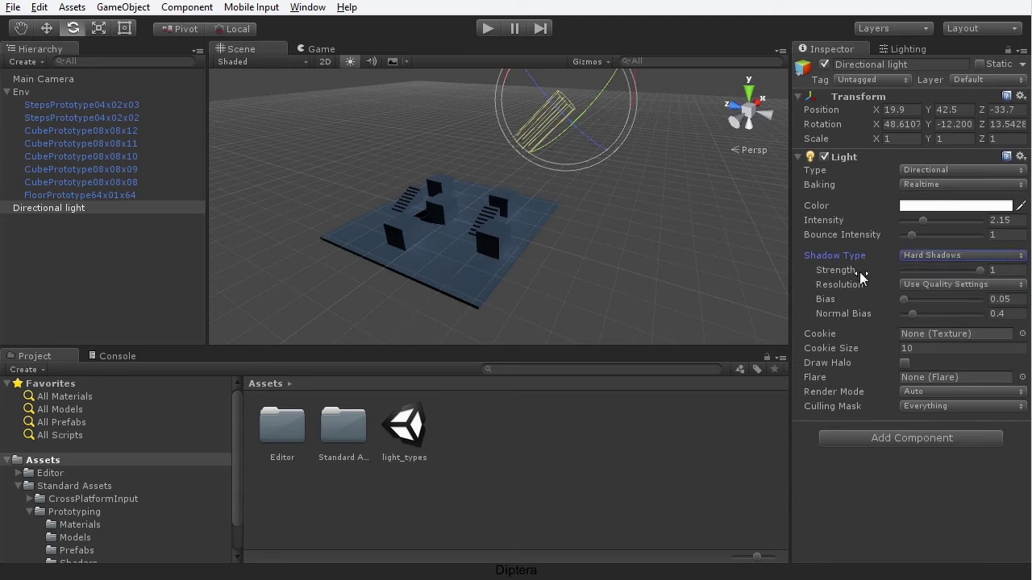
pyautogui.scroll(5, 428, 246)
pyautogui.moveTo(390, 255); pyautogui.dragTo(516, 252, button='middle')
pyautogui.scroll(3, 493, 230)
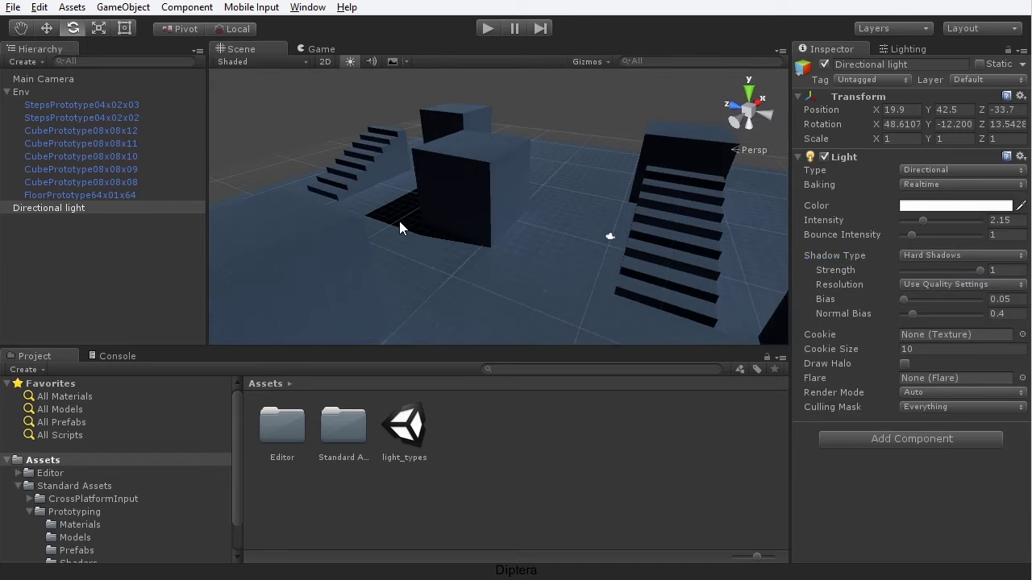
# - Turn Cast Shadows on for StepsPrototype04x02x02, CubePrototype08x08x11 and CubePrototype08x08x08 together
pyautogui.click(466, 169)
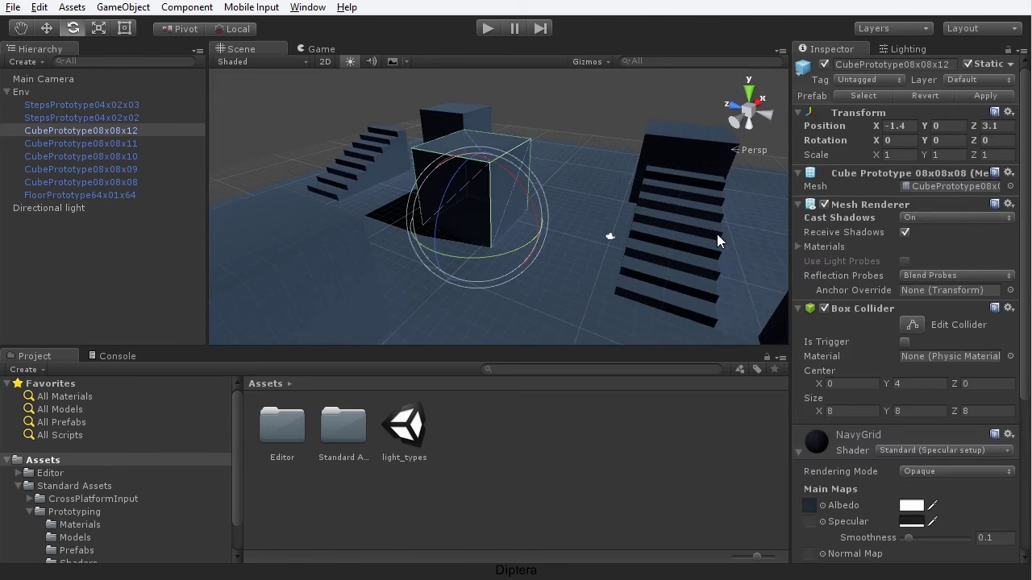
pyautogui.click(668, 195)
pyautogui.keyDown('shift'); pyautogui.click(666, 136); pyautogui.keyUp('shift')
pyautogui.keyDown('shift'); pyautogui.click(459, 116); pyautogui.keyUp('shift')
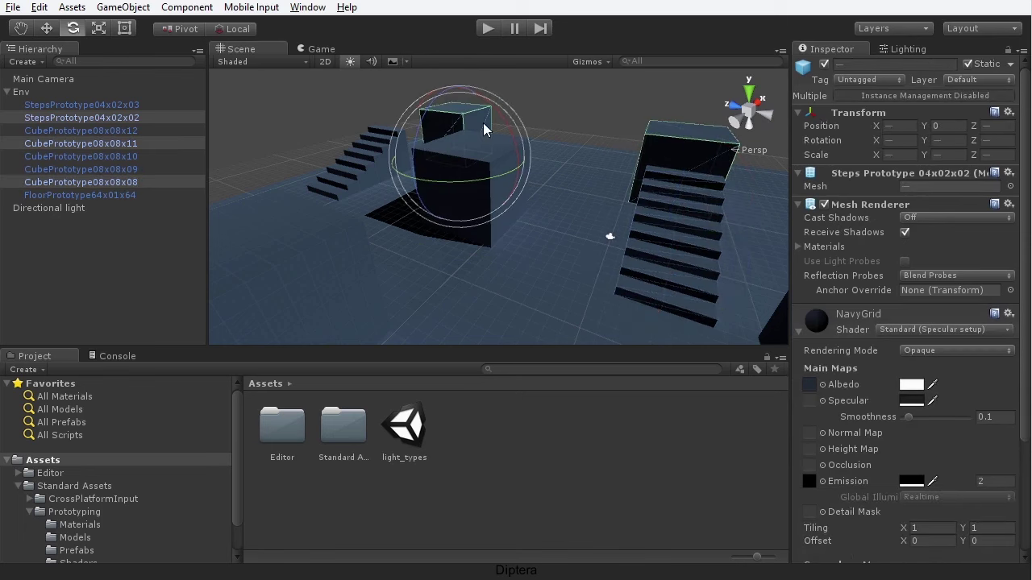
pyautogui.click(940, 217)
pyautogui.click(933, 254)
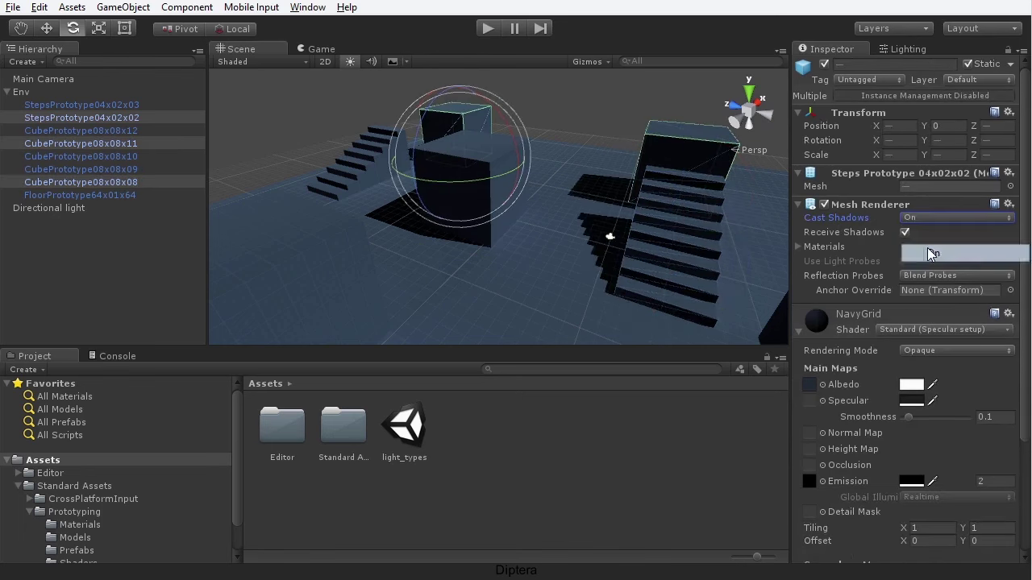
# - Turn Cast Shadows on for StepsPrototype04x02x03, CubePrototype08x08x10 and CubePrototype08x08x09 together
pyautogui.keyDown('alt'); pyautogui.moveTo(563, 173); pyautogui.dragTo(631, 270); pyautogui.keyUp('alt')
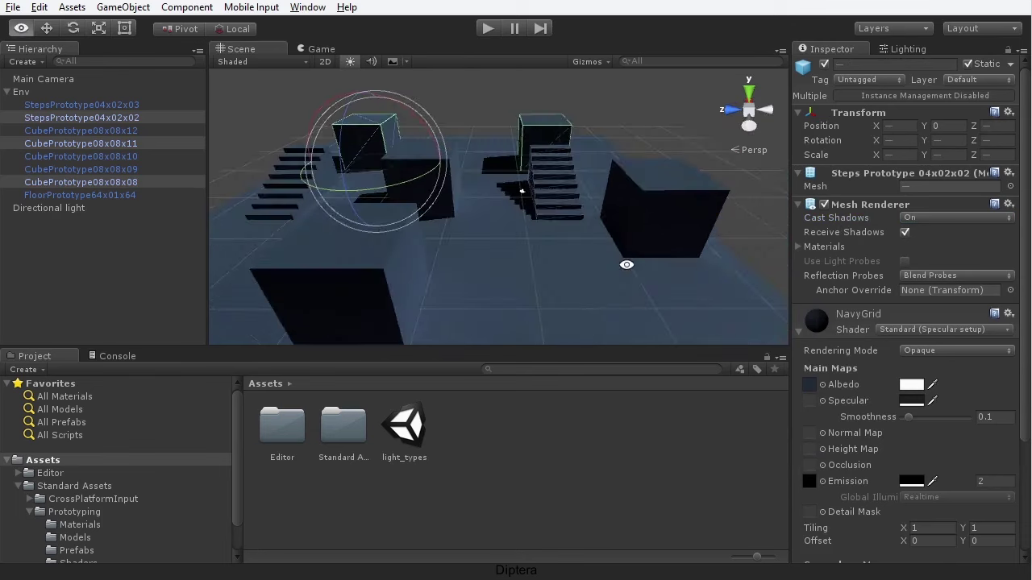
pyautogui.click(632, 215)
pyautogui.keyDown('shift'); pyautogui.click(355, 246); pyautogui.keyUp('shift')
pyautogui.keyDown('shift'); pyautogui.click(295, 171); pyautogui.keyUp('shift')
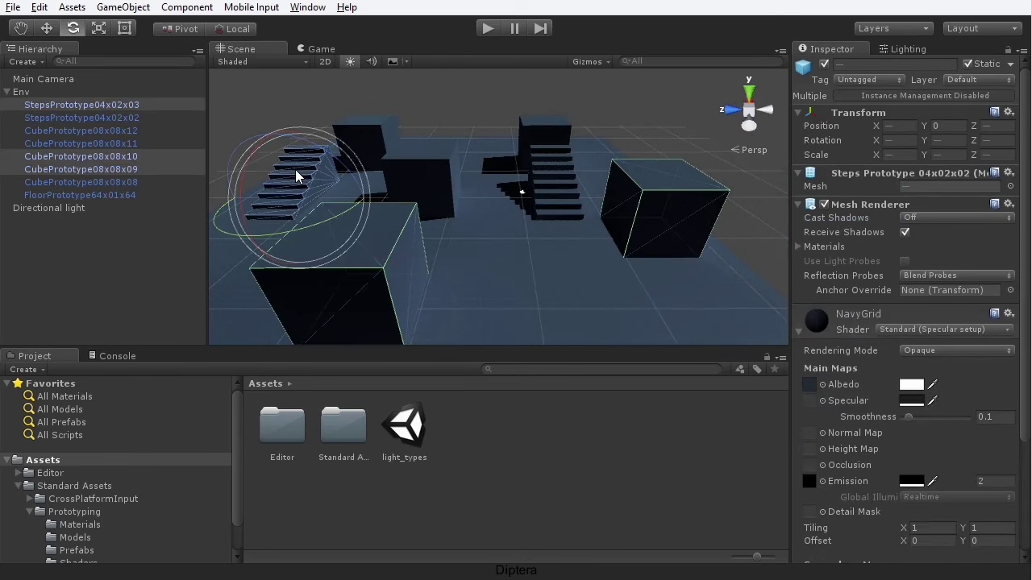
pyautogui.click(928, 219)
pyautogui.click(933, 253)
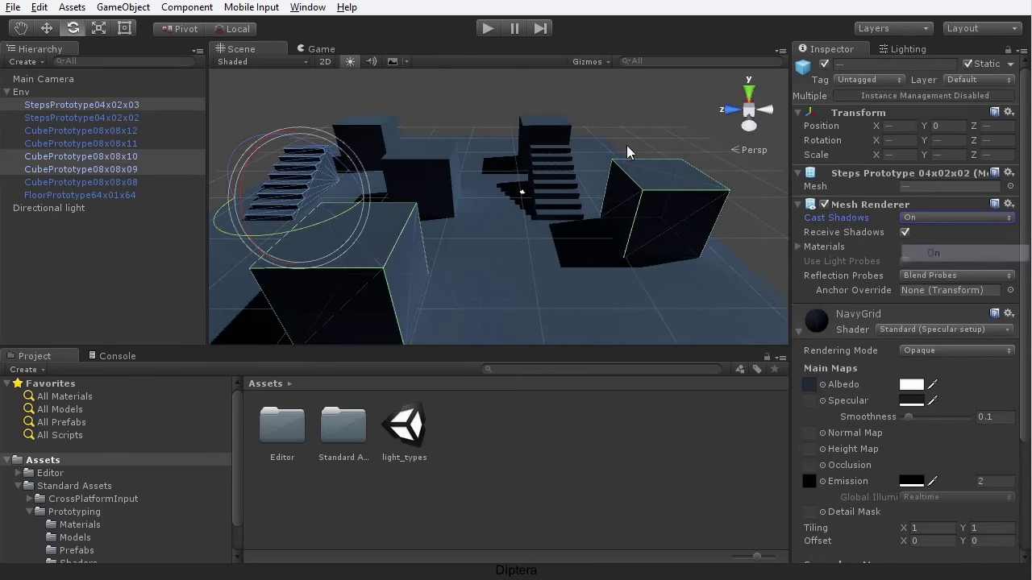
# - Clear the selection and examine the shadows that the cubes and steps cast across the floor
pyautogui.click(484, 125)
pyautogui.keyDown('alt'); pyautogui.moveTo(484, 129); pyautogui.dragTo(510, 206); pyautogui.keyUp('alt')
pyautogui.scroll(-5, 511, 208)
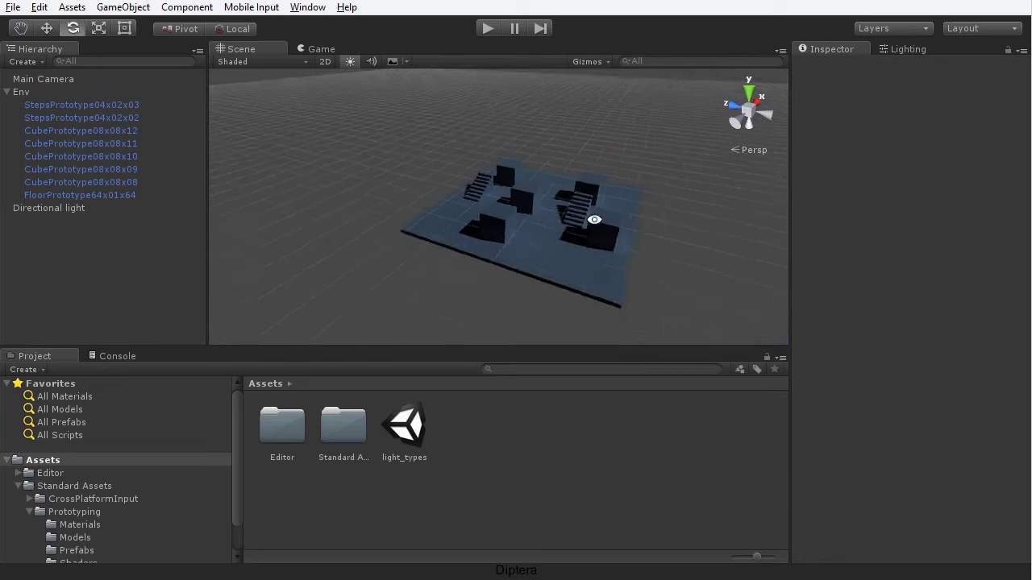
pyautogui.moveTo(594, 219); pyautogui.dragTo(481, 252, button='middle')
pyautogui.scroll(-4, 479, 252)
pyautogui.scroll(10, 470, 254)
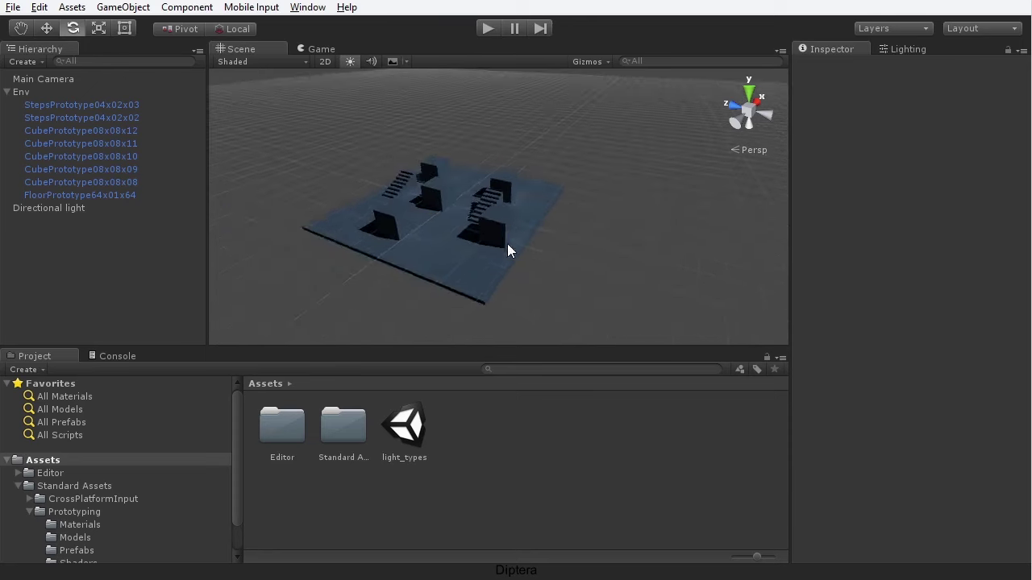
pyautogui.click(499, 276)
pyautogui.press('w')
pyautogui.moveTo(497, 286)
pyautogui.mouseDown()
pyautogui.moveTo(419, 345)
pyautogui.moveTo(582, 242)
pyautogui.moveTo(521, 267)
pyautogui.moveTo(410, 282)
pyautogui.moveTo(539, 234)
pyautogui.moveTo(497, 289)
pyautogui.mouseUp()
pyautogui.scroll(-5, 541, 235)
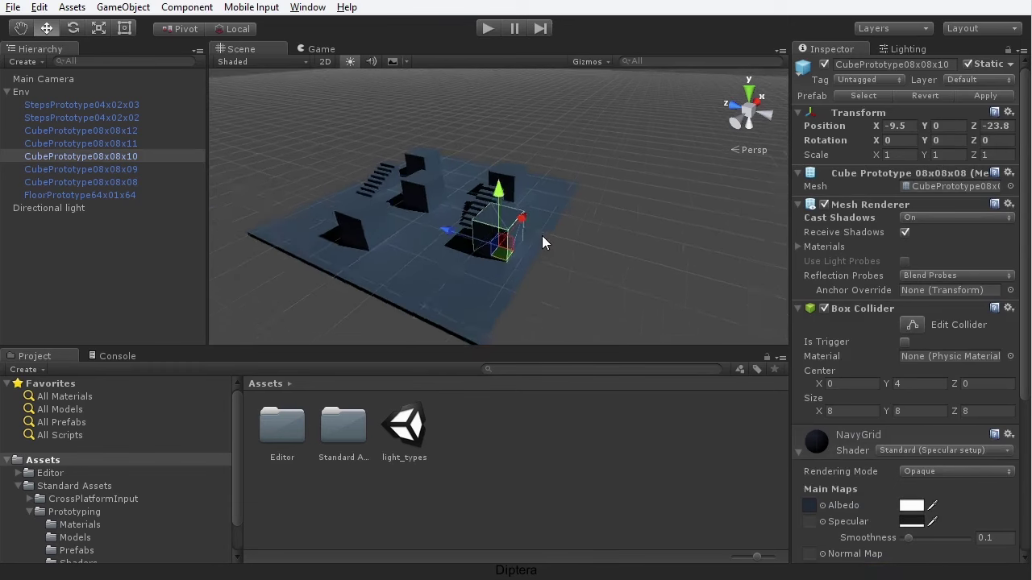
pyautogui.scroll(1, 542, 236)
# - Delete the Directional light from the scene
pyautogui.click(67, 210)
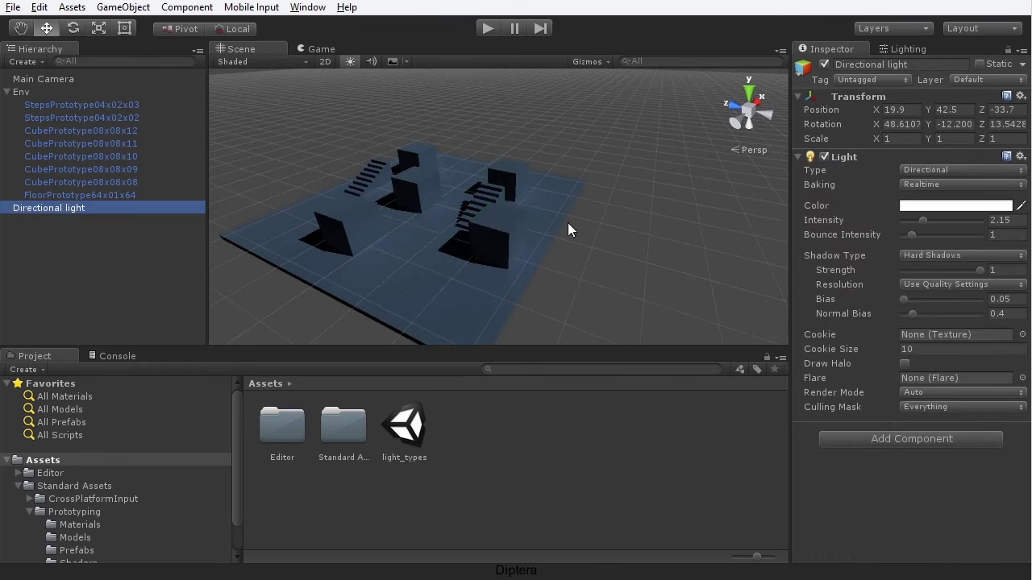
pyautogui.doubleClick(50, 207)
pyautogui.keyDown('alt'); pyautogui.moveTo(394, 214); pyautogui.dragTo(499, 215); pyautogui.keyUp('alt')
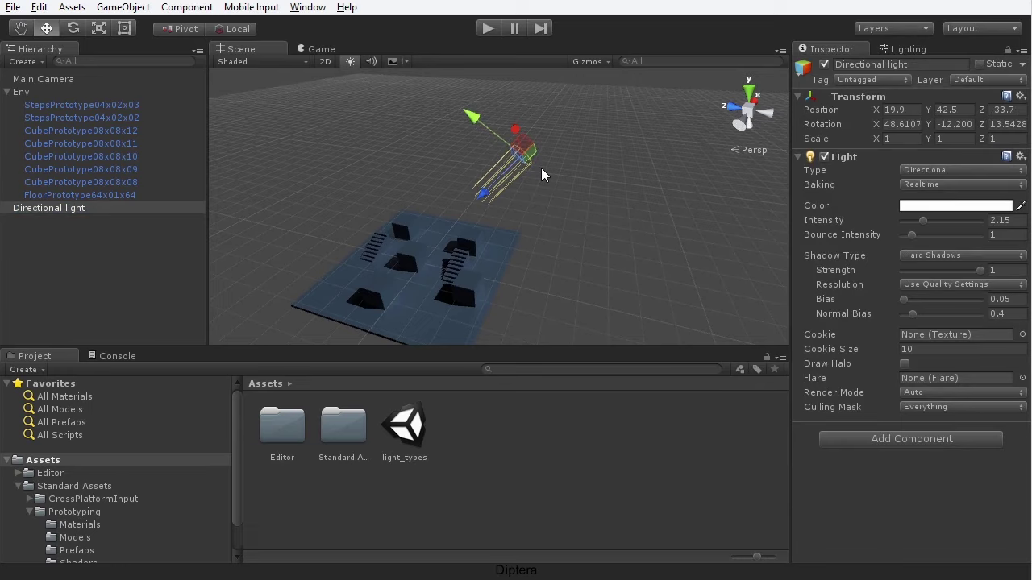
pyautogui.press('Delete')
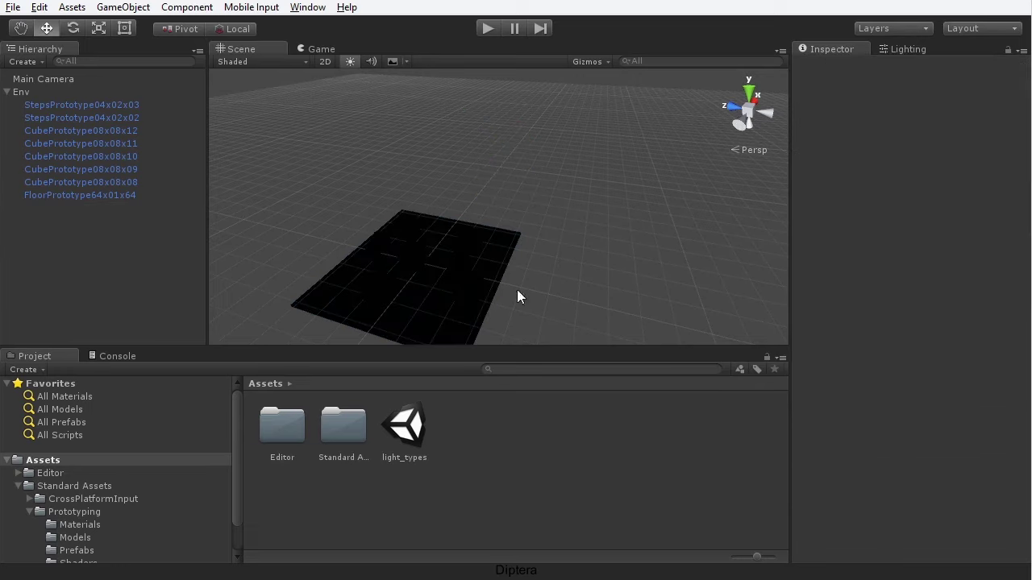
pyautogui.keyDown('alt'); pyautogui.moveTo(456, 281); pyautogui.dragTo(503, 232); pyautogui.keyUp('alt')
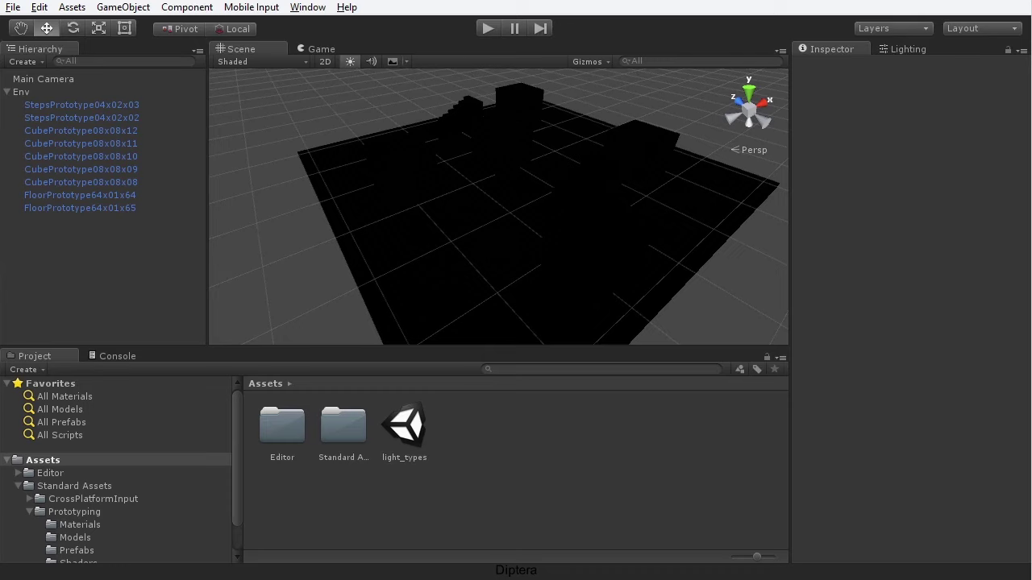
# - Create a Point Light in the darkened prototype scene
pyautogui.click(123, 6)
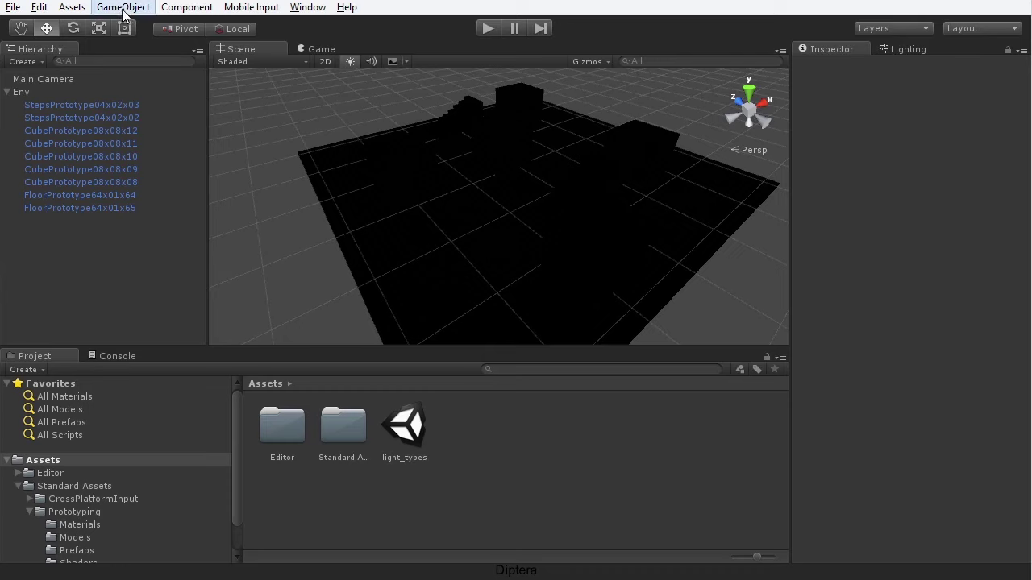
pyautogui.moveTo(117, 101)
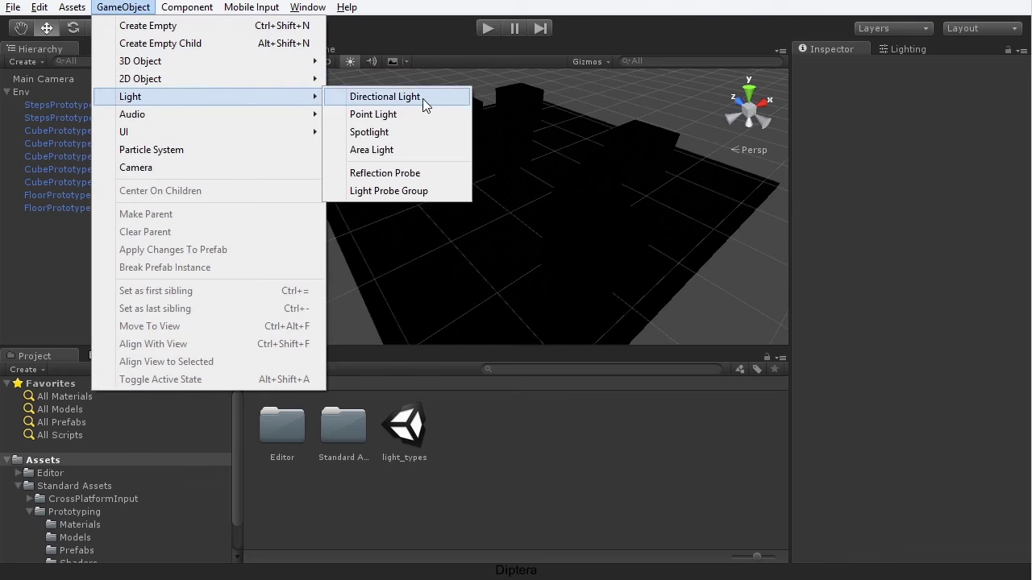
pyautogui.click(403, 113)
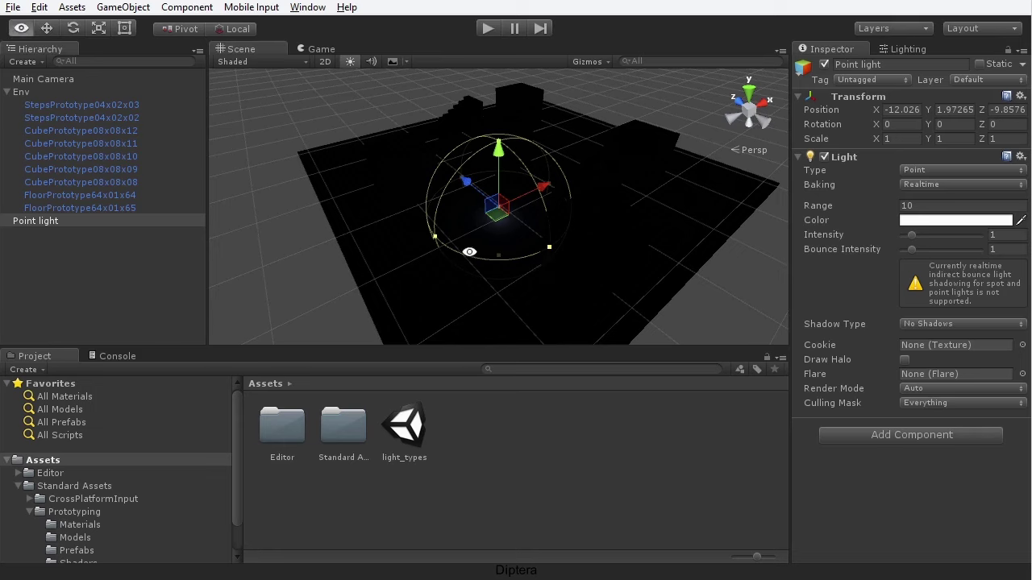
# - Examine the new Point light's range sphere and its glow on the floor from close up and farther away
pyautogui.keyDown('alt'); pyautogui.moveTo(470, 251); pyautogui.dragTo(498, 237, button='middle'); pyautogui.keyUp('alt')
pyautogui.scroll(4, 499, 239)
pyautogui.scroll(-4, 501, 237)
pyautogui.scroll(2, 504, 234)
pyautogui.keyDown('alt'); pyautogui.moveTo(503, 230); pyautogui.dragTo(644, 266); pyautogui.keyUp('alt')
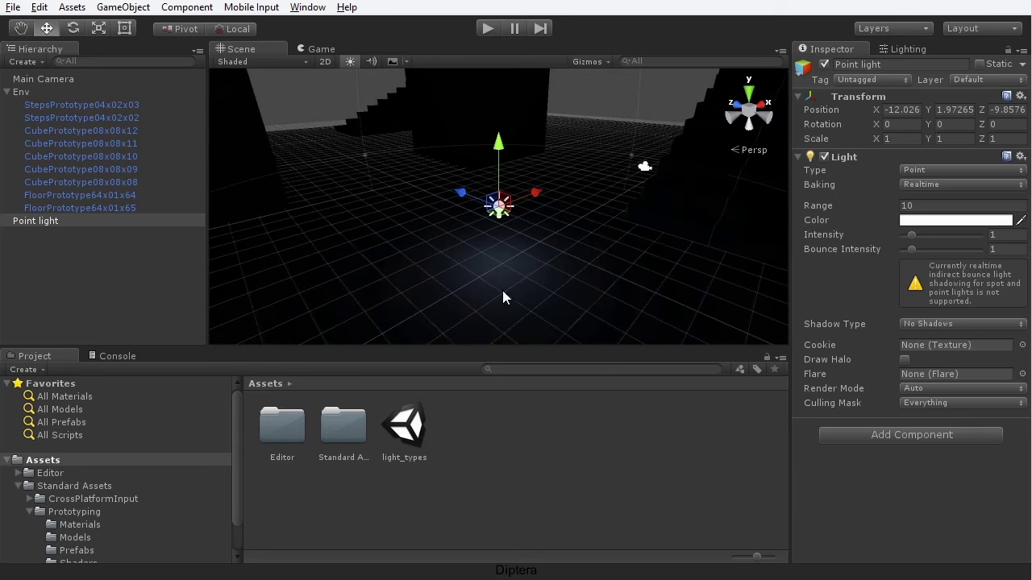
pyautogui.scroll(-5, 514, 288)
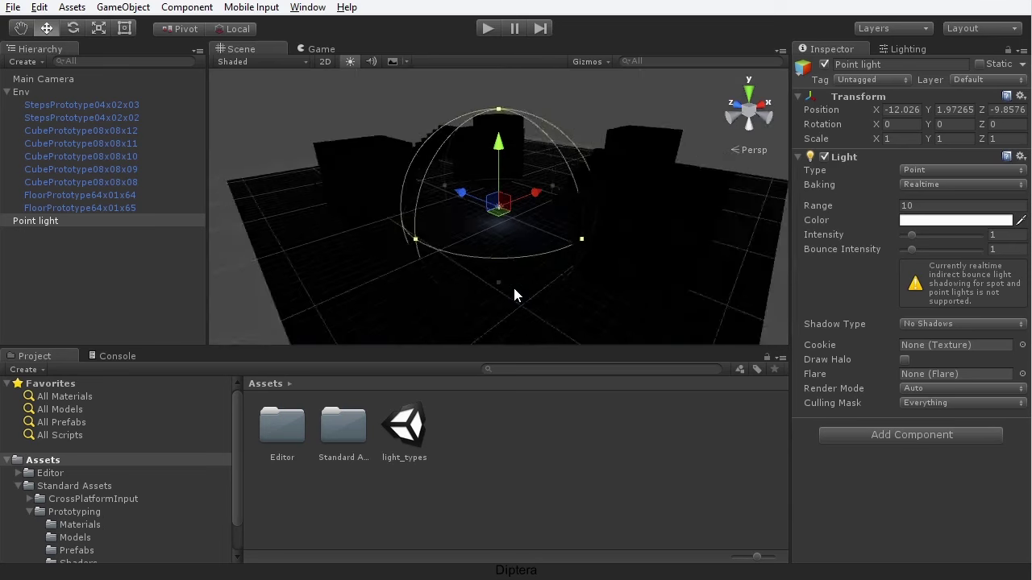
pyautogui.scroll(1, 514, 295)
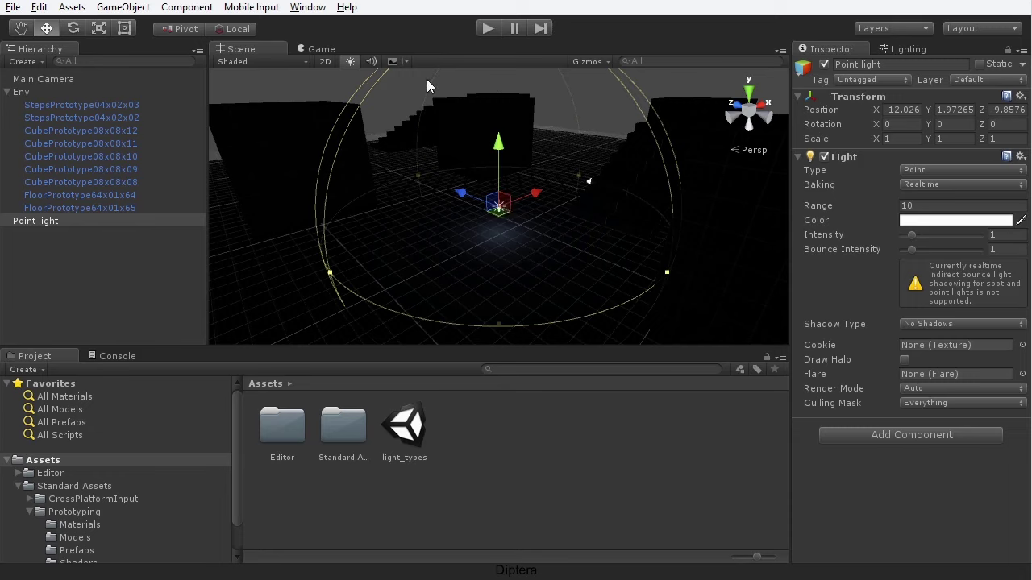
pyautogui.scroll(-5, 488, 294)
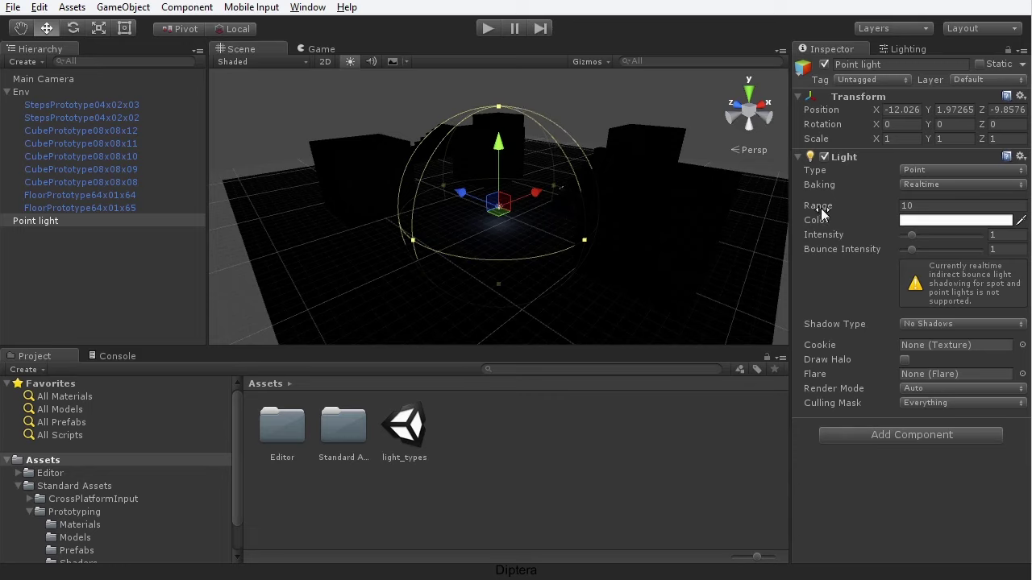
# - Set the Point light's Range to 17.24 and its Intensity to 4.71
pyautogui.moveTo(823, 208); pyautogui.dragTo(901, 205)
pyautogui.keyDown('alt'); pyautogui.moveTo(709, 229); pyautogui.dragTo(613, 236); pyautogui.keyUp('alt')
pyautogui.moveTo(917, 236); pyautogui.dragTo(950, 235)
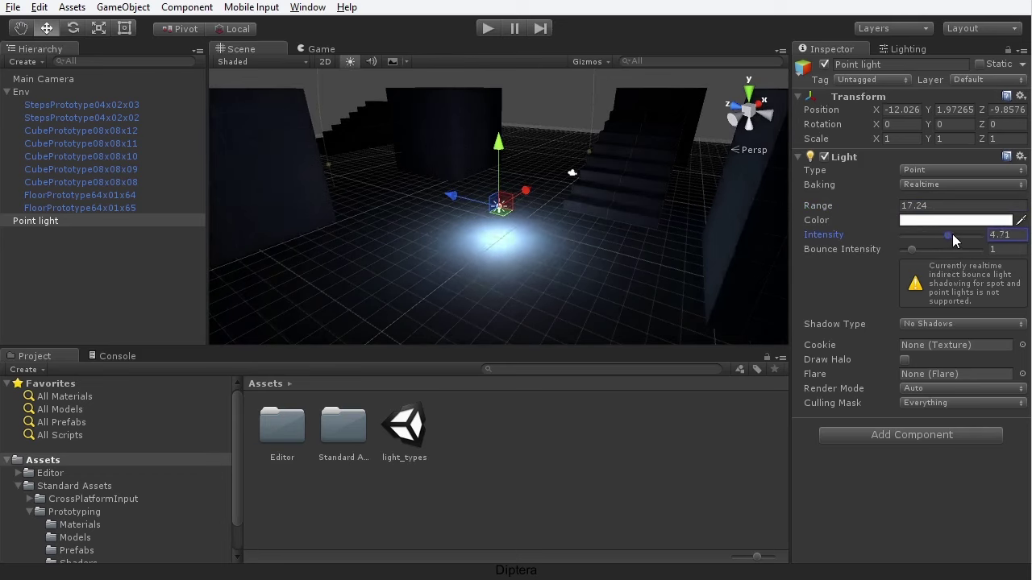
# - Move the Point light beside a cube near the stairs, to position X -8.79, Y 4.5, Z -16.22
pyautogui.keyDown('alt'); pyautogui.moveTo(330, 290); pyautogui.dragTo(726, 257); pyautogui.keyUp('alt')
pyautogui.moveTo(497, 142); pyautogui.dragTo(490, 103)
pyautogui.keyDown('alt'); pyautogui.moveTo(537, 163); pyautogui.dragTo(389, 311); pyautogui.keyUp('alt')
pyautogui.moveTo(458, 186); pyautogui.dragTo(582, 158)
pyautogui.keyDown('alt'); pyautogui.moveTo(546, 216); pyautogui.dragTo(652, 224); pyautogui.keyUp('alt')
pyautogui.moveTo(481, 182); pyautogui.dragTo(435, 176)
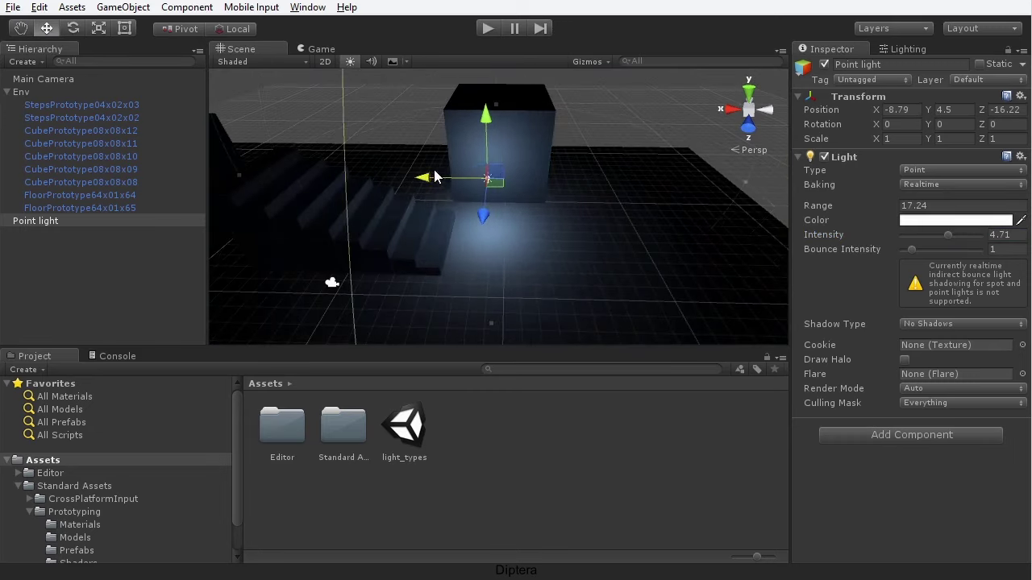
# - Set the Point light's color to a pale yellow with RGB 247, 255, 195
pyautogui.keyDown('alt'); pyautogui.moveTo(485, 234); pyautogui.dragTo(451, 193); pyautogui.keyUp('alt')
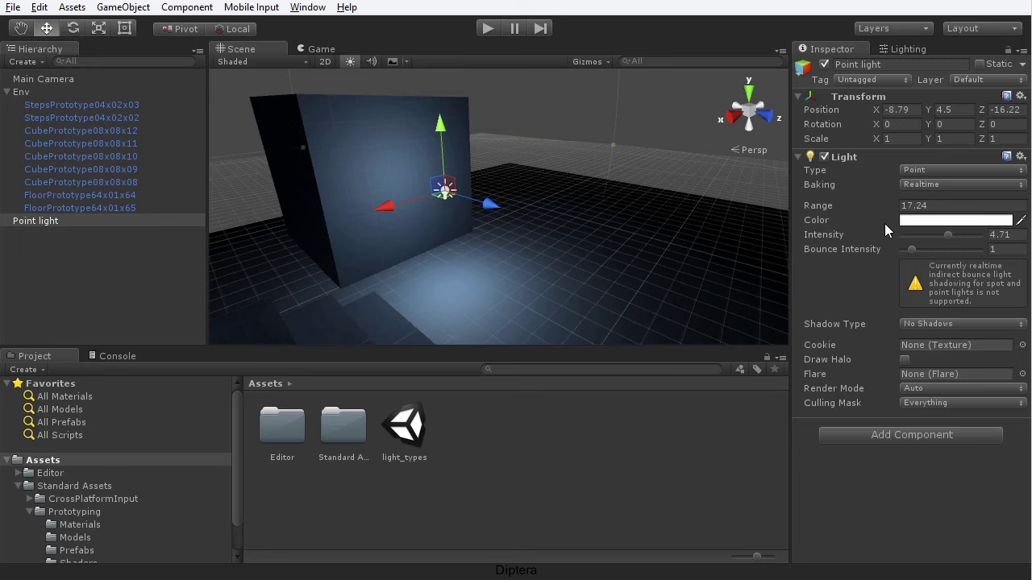
pyautogui.click(923, 226)
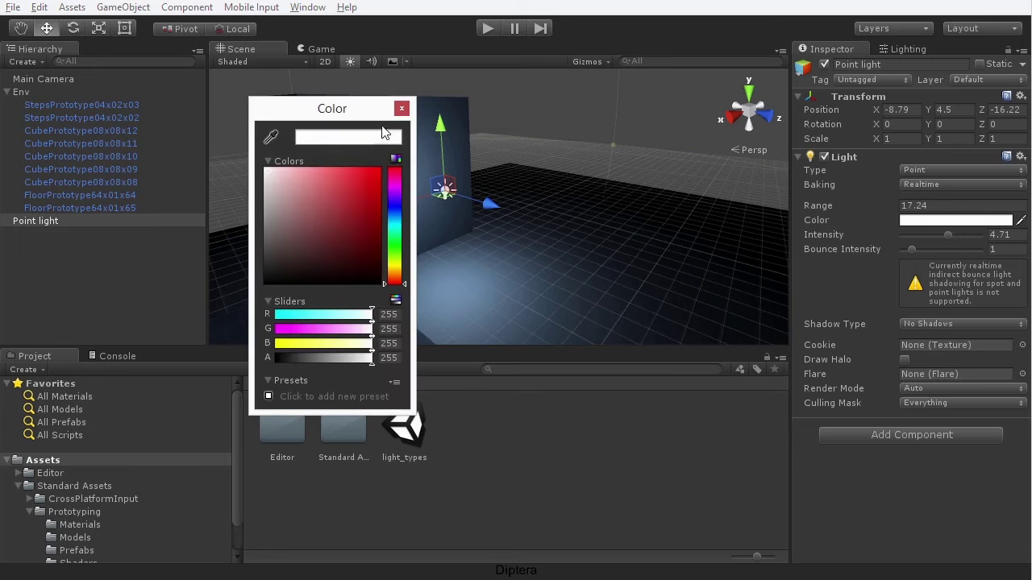
pyautogui.moveTo(355, 117); pyautogui.dragTo(808, 100)
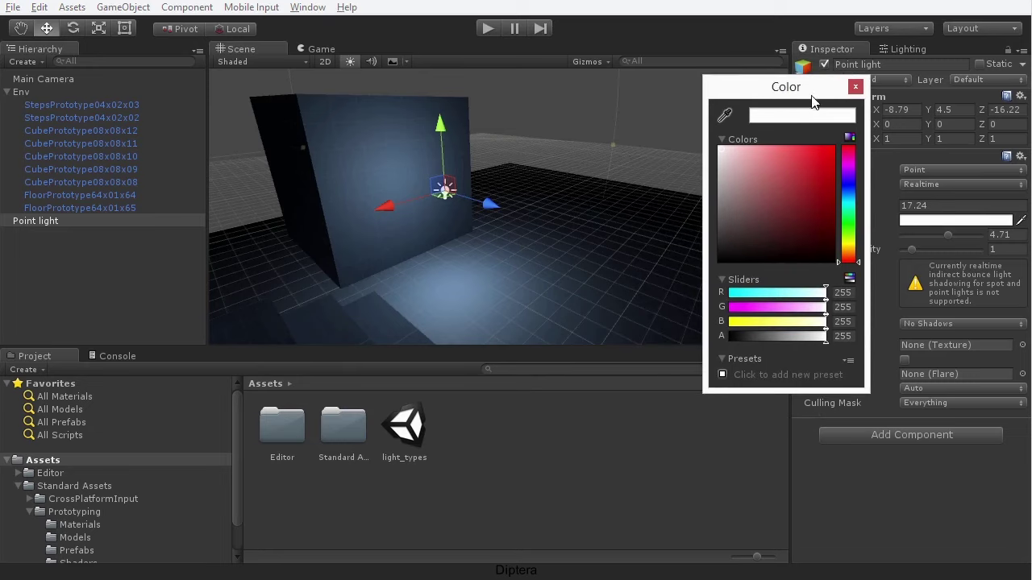
pyautogui.click(847, 240)
pyautogui.click(748, 150)
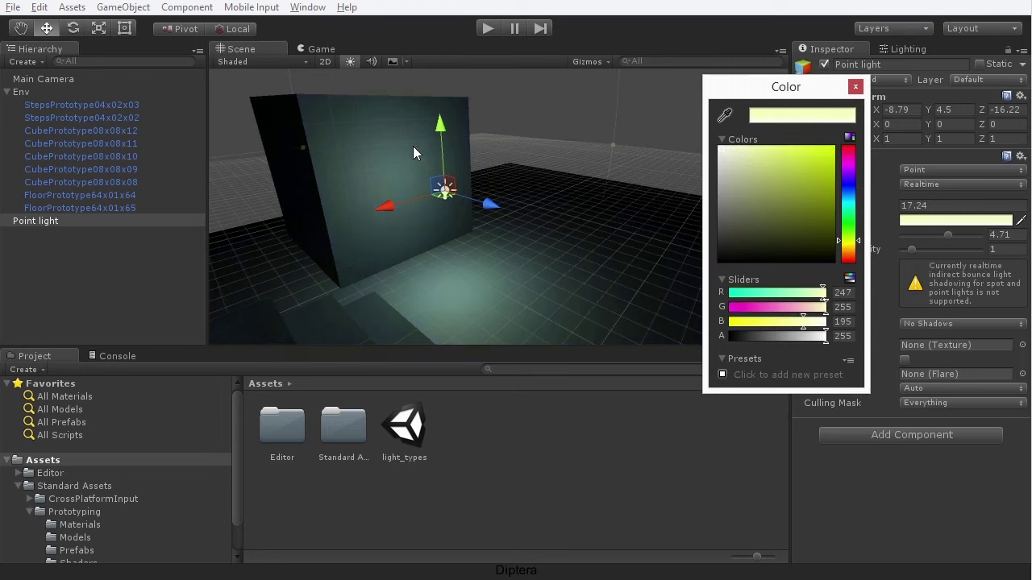
pyautogui.click(855, 87)
pyautogui.press('q')
pyautogui.moveTo(449, 208); pyautogui.dragTo(465, 210)
pyautogui.press('w')
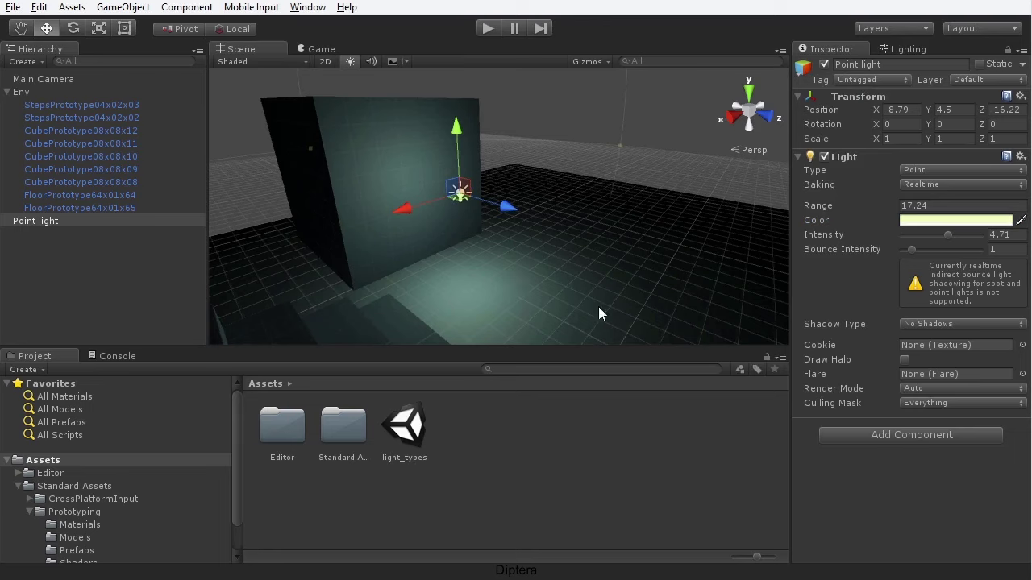
# - Set the Point light's Shadow Type to Hard Shadows and view the shadowed side of the cube
pyautogui.click(906, 323)
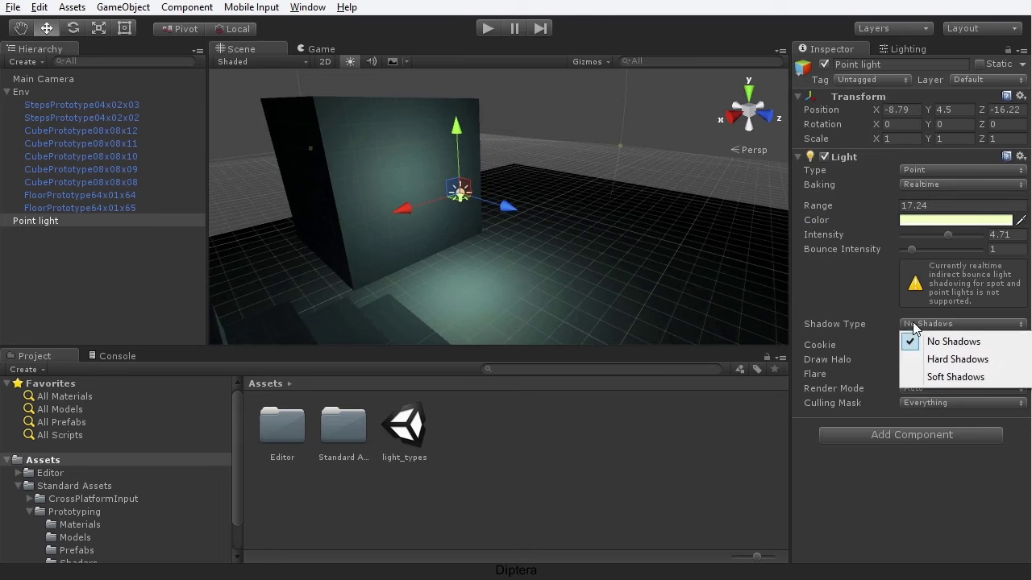
pyautogui.click(937, 359)
pyautogui.keyDown('alt'); pyautogui.moveTo(495, 234); pyautogui.dragTo(342, 297); pyautogui.keyUp('alt')
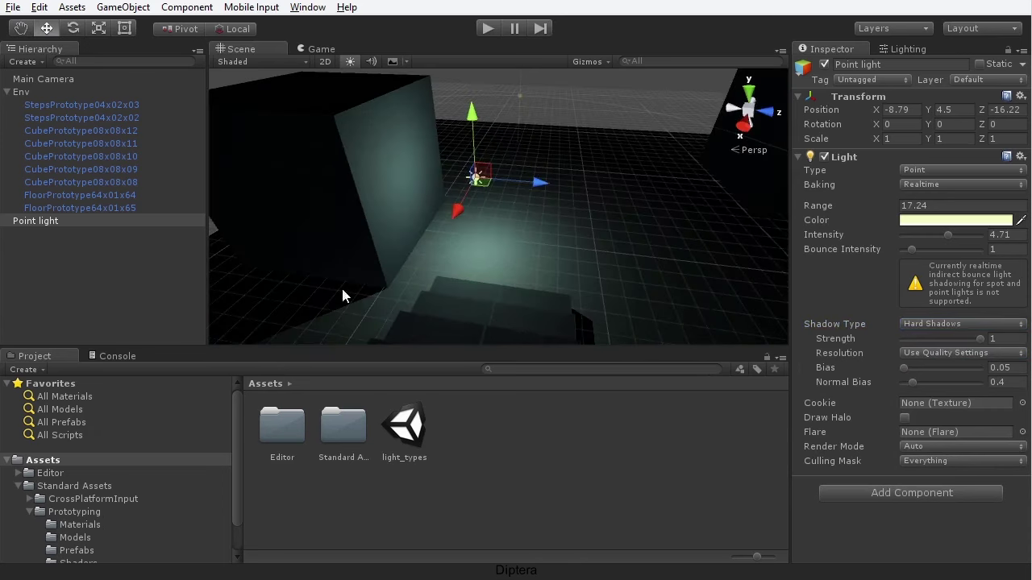
# - Move the Point light along the Z axis to Z -3.1, between the cubes
pyautogui.scroll(-5, 432, 274)
pyautogui.keyDown('alt'); pyautogui.moveTo(433, 276); pyautogui.dragTo(363, 304); pyautogui.keyUp('alt')
pyautogui.moveTo(563, 209); pyautogui.dragTo(634, 275)
pyautogui.moveTo(633, 274); pyautogui.dragTo(575, 206, button='middle')
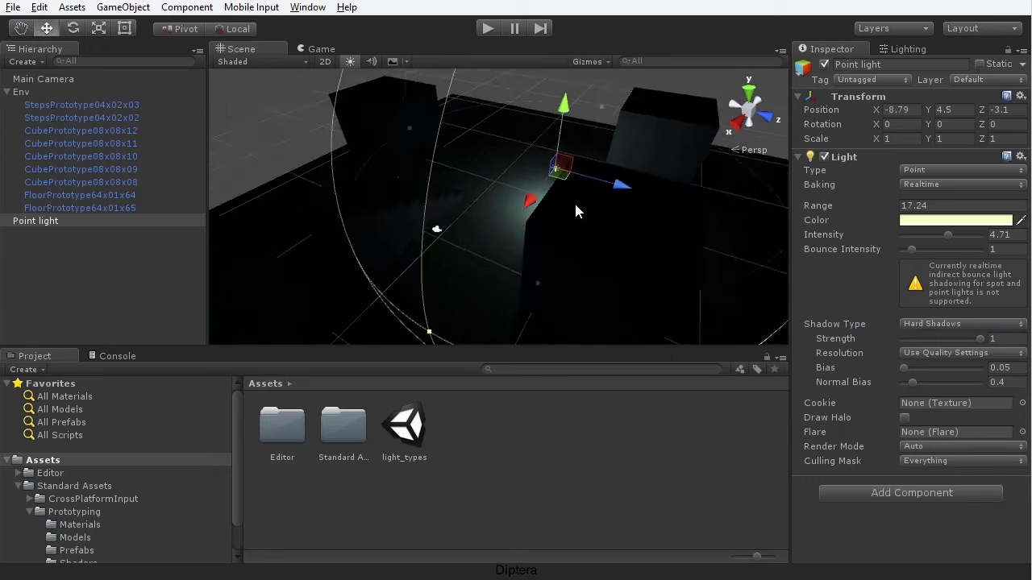
pyautogui.keyDown('alt'); pyautogui.moveTo(611, 186); pyautogui.dragTo(555, 179); pyautogui.keyUp('alt')
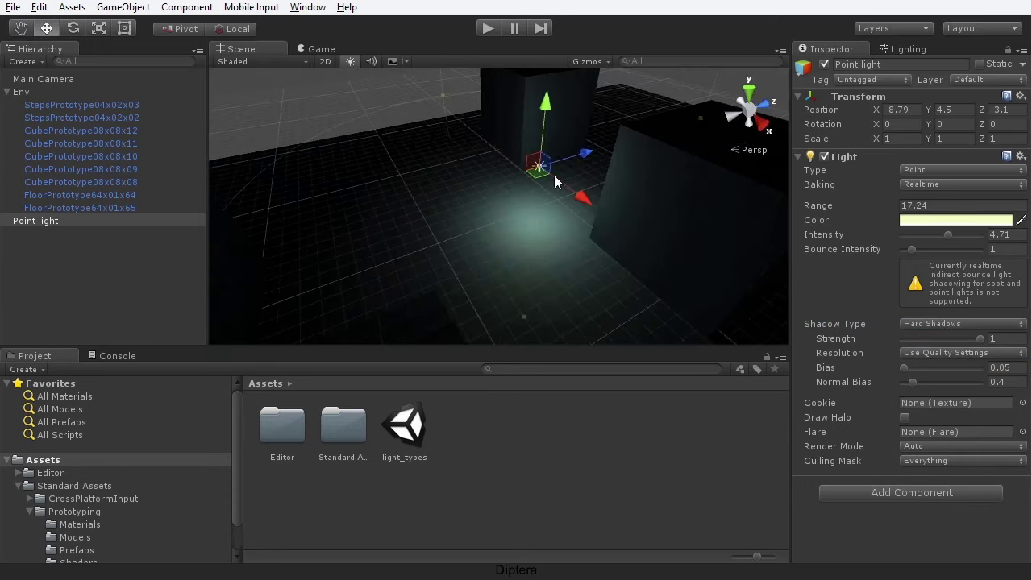
# - Duplicate the Point light and move the copy along the Z axis to Z -14.06, near the stairs
pyautogui.hotkey('ctrl', 'd')
pyautogui.moveTo(581, 157); pyautogui.dragTo(440, 182)
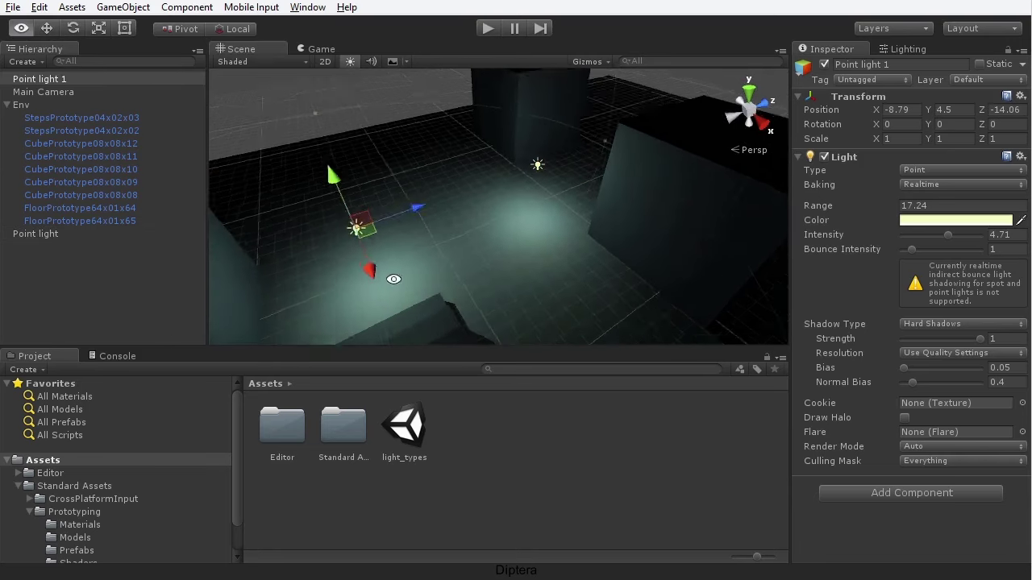
pyautogui.keyDown('alt'); pyautogui.moveTo(340, 267); pyautogui.dragTo(790, 229); pyautogui.keyUp('alt')
# - Duplicate the original Point light again and move this second copy along the X axis
pyautogui.click(455, 174)
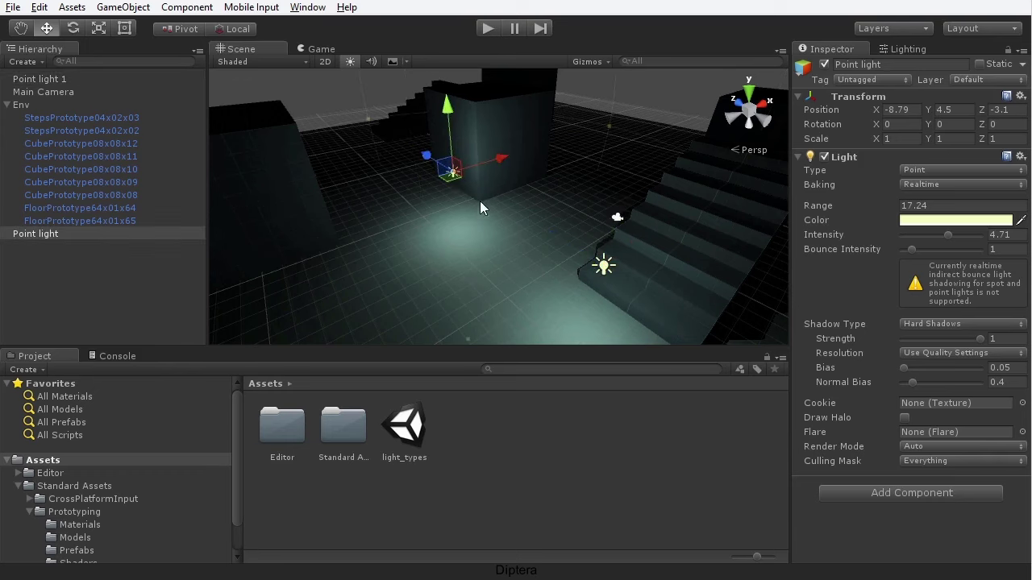
pyautogui.hotkey('ctrl', 'd')
pyautogui.moveTo(513, 155); pyautogui.dragTo(405, 249)
# - Maximize the Scene view and inspect how the point lights illuminate the floor, stairs and cubes
pyautogui.hotkey('shift', 'space')
pyautogui.keyDown('alt'); pyautogui.moveTo(548, 111); pyautogui.dragTo(547, 249); pyautogui.keyUp('alt')
pyautogui.scroll(-6, 469, 278)
pyautogui.moveTo(468, 278); pyautogui.dragTo(514, 305, button='middle')
pyautogui.scroll(3, 514, 304)
# - Review the Shader Calibration Scene package page in the Asset Store
pyautogui.scroll(2, 517, 306)
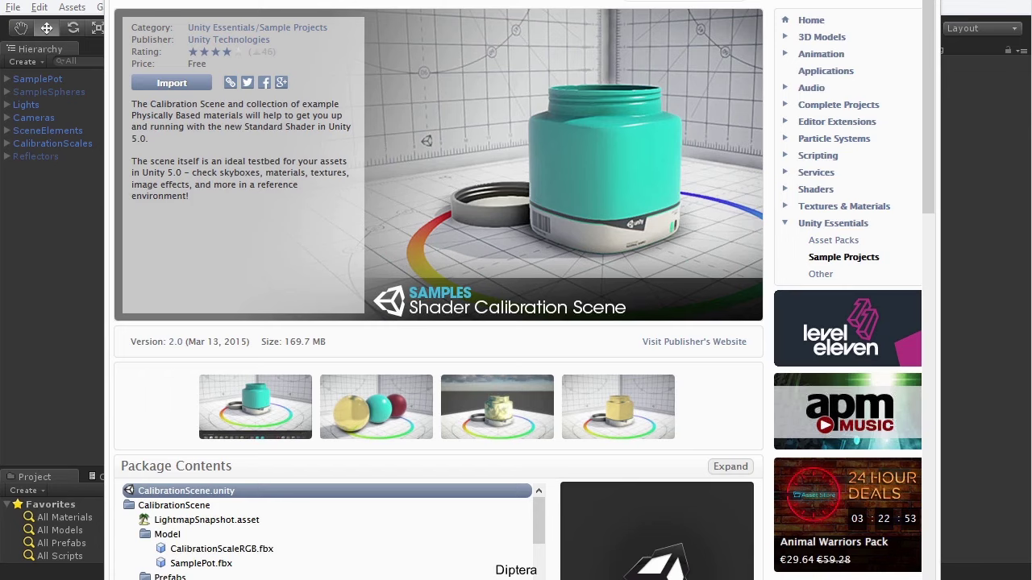
pyautogui.scroll(2, 327, 228)
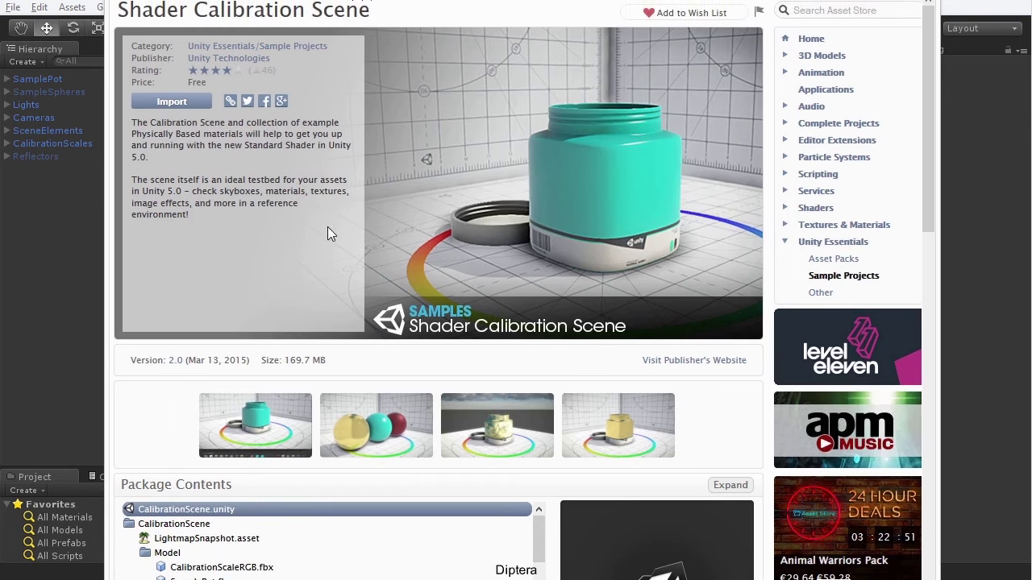
pyautogui.moveTo(258, 0); pyautogui.dragTo(258, 0)
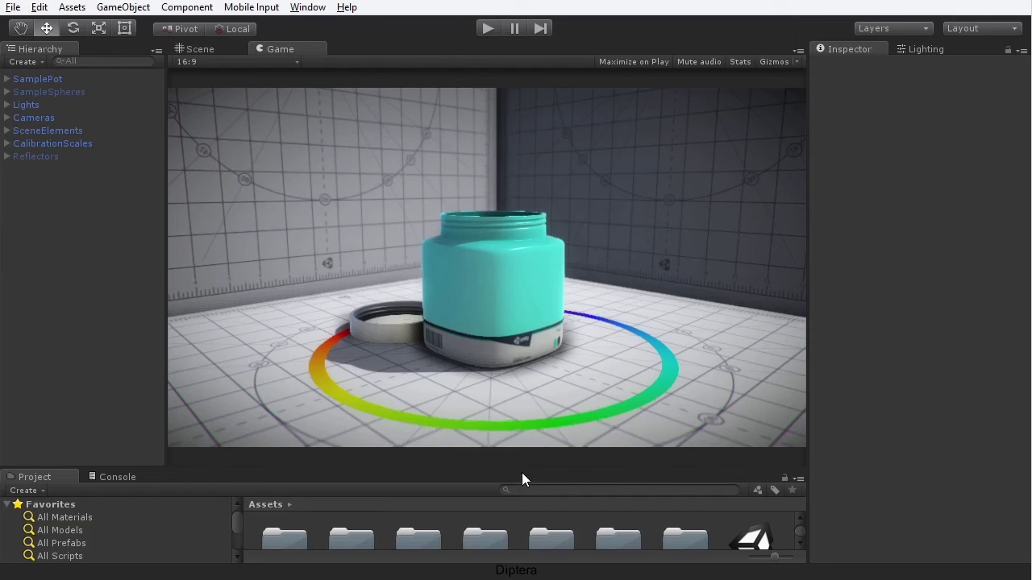
# - Enlarge the asset browser area and select the CalibrationScene scene file
pyautogui.moveTo(521, 466); pyautogui.dragTo(520, 349)
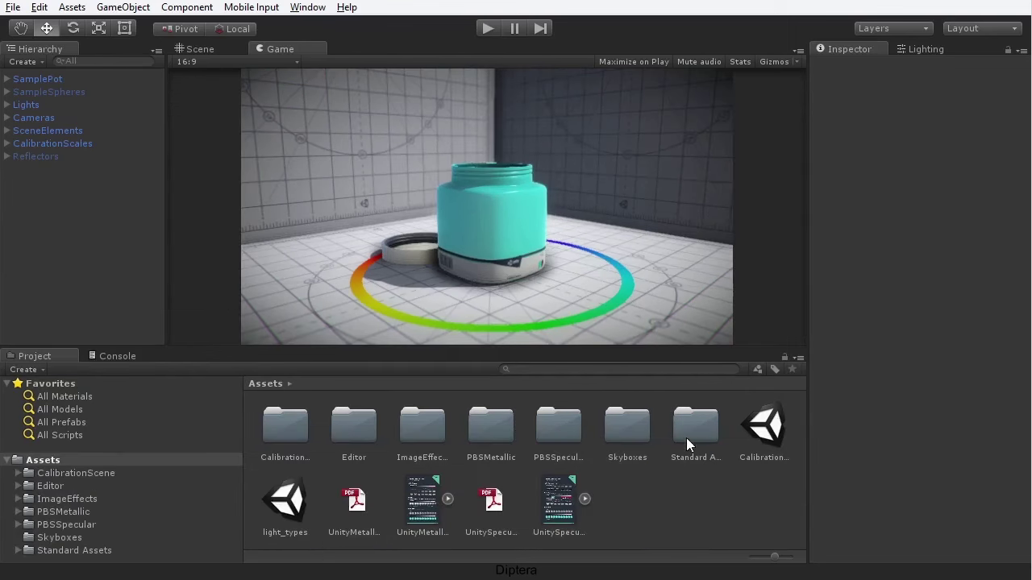
pyautogui.click(776, 434)
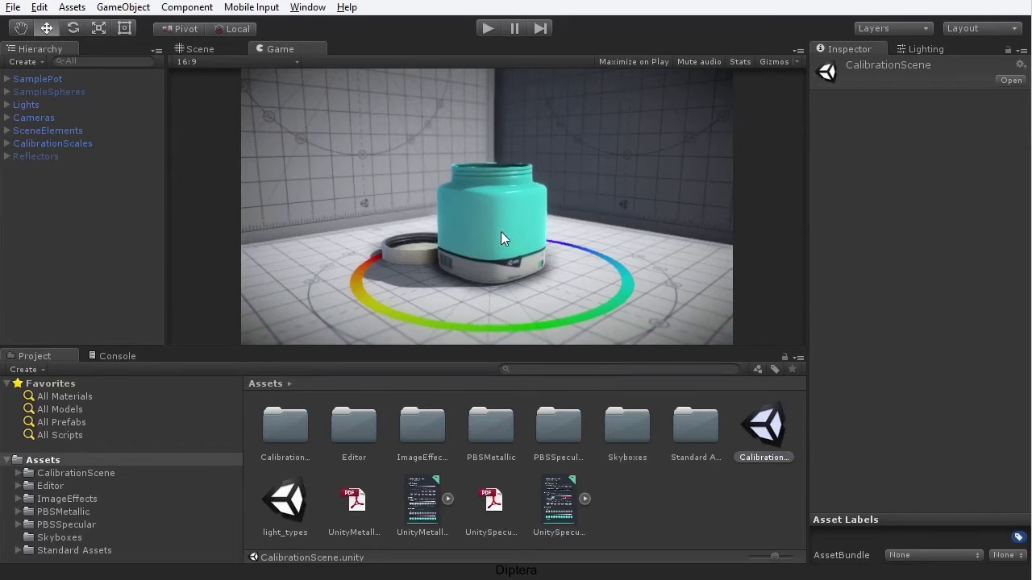
# - Inspect the calibration scene's pot, lid and room from several angles in the Scene view and return to the Game view
pyautogui.click(201, 49)
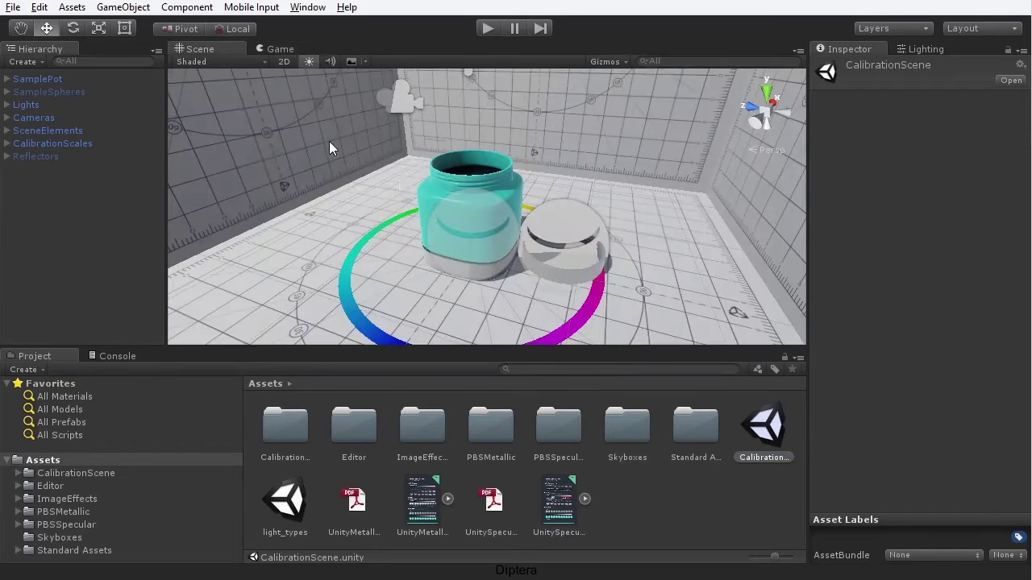
pyautogui.keyDown('alt'); pyautogui.moveTo(597, 177); pyautogui.dragTo(466, 167); pyautogui.keyUp('alt')
pyautogui.scroll(-4, 480, 173)
pyautogui.moveTo(538, 179); pyautogui.dragTo(502, 207, button='middle')
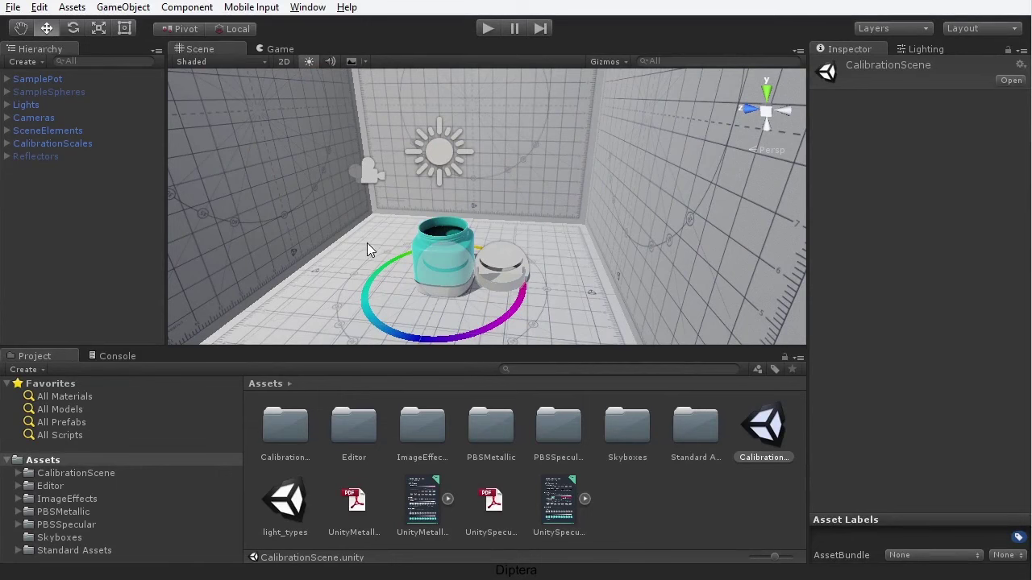
pyautogui.keyDown('alt'); pyautogui.moveTo(428, 271); pyautogui.dragTo(484, 264); pyautogui.keyUp('alt')
pyautogui.keyDown('alt'); pyautogui.moveTo(492, 267); pyautogui.dragTo(474, 277, button='middle'); pyautogui.keyUp('alt')
pyautogui.scroll(7, 473, 278)
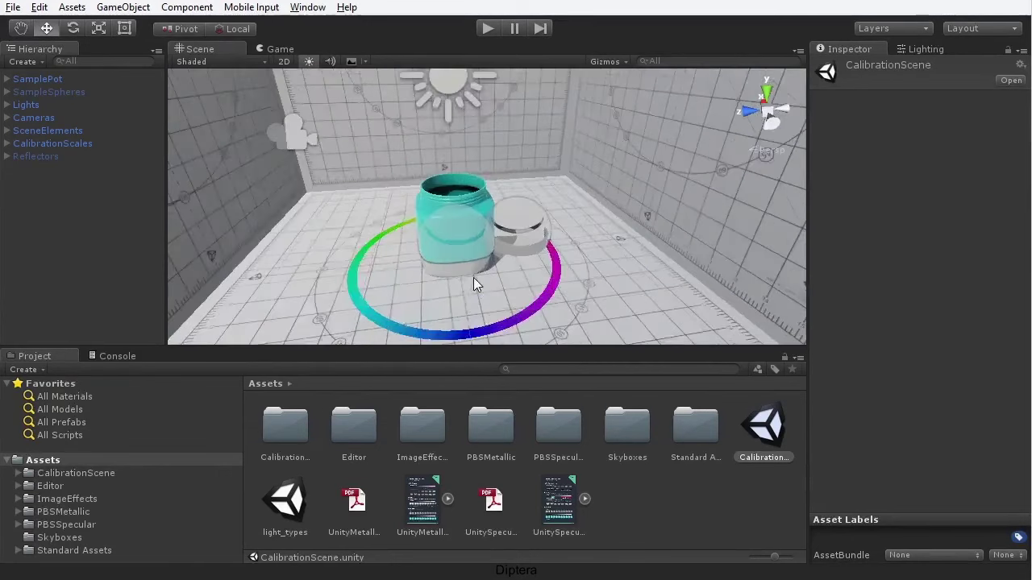
pyautogui.keyDown('alt'); pyautogui.moveTo(410, 211); pyautogui.dragTo(519, 261); pyautogui.keyUp('alt')
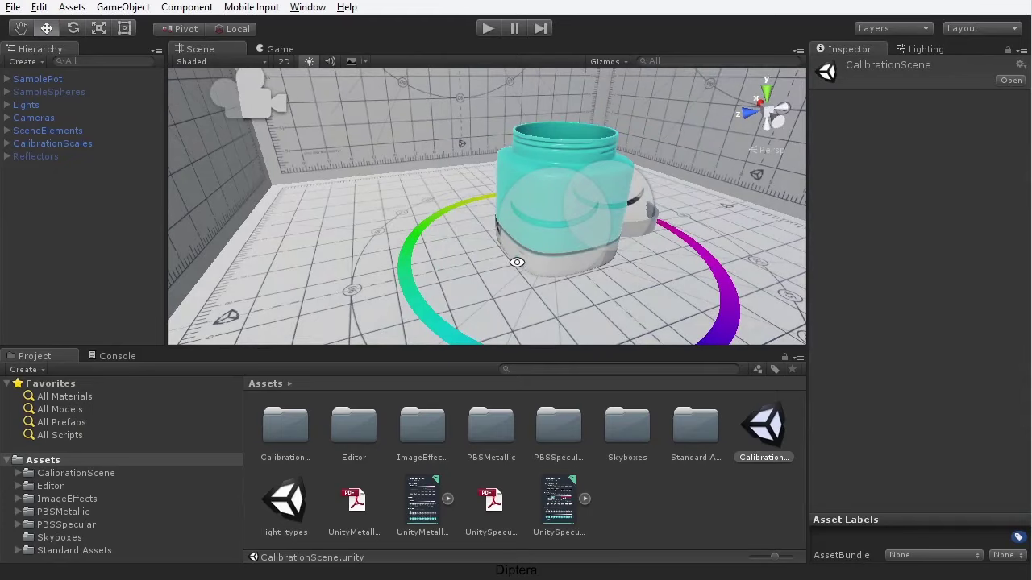
pyautogui.click(280, 49)
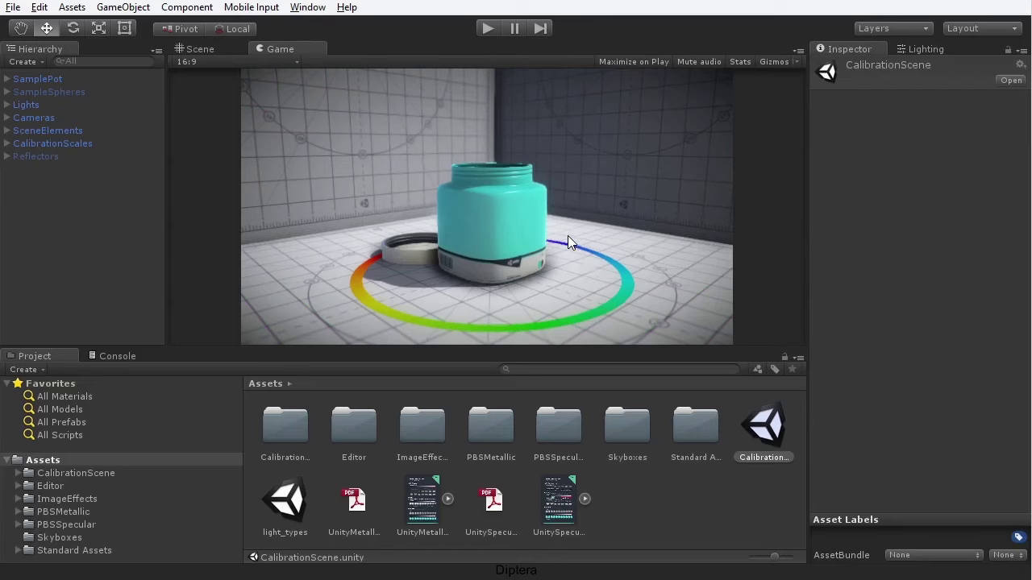
# - Open the Player Settings for PC, Mac & Linux Standalone from the Build Settings, and close the Build Settings dialog
pyautogui.click(13, 7)
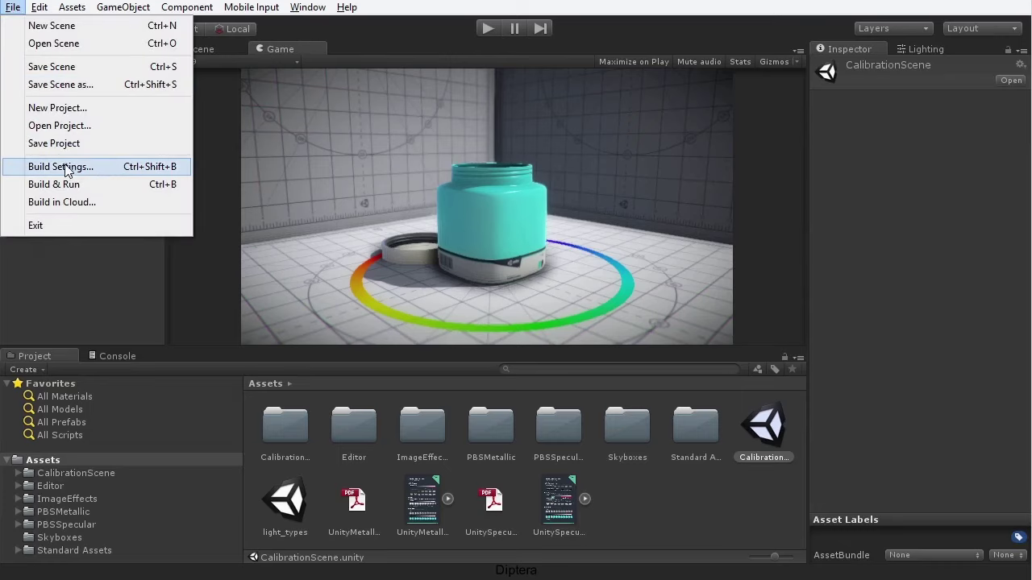
pyautogui.click(147, 171)
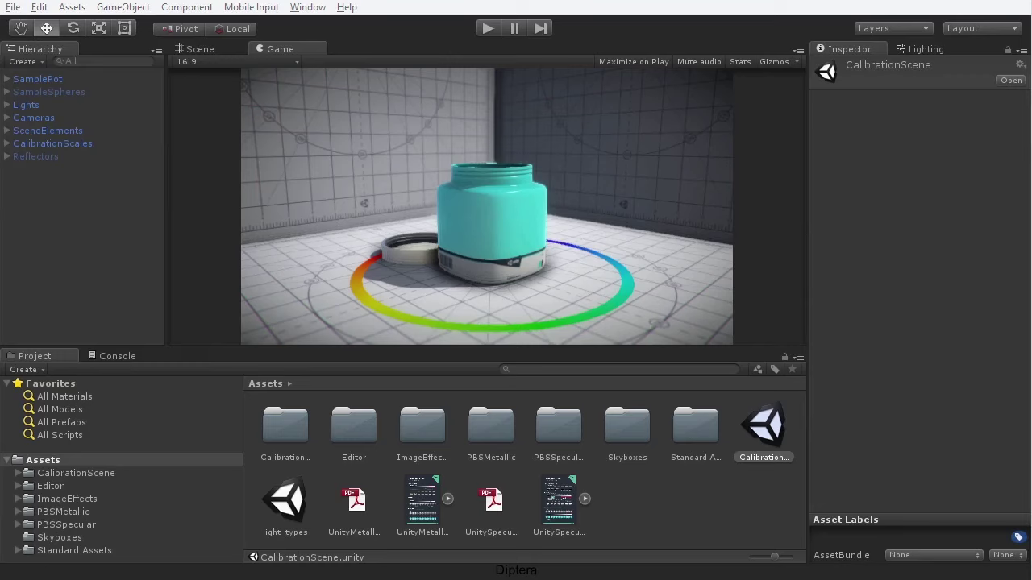
pyautogui.moveTo(202, 97); pyautogui.dragTo(540, 43)
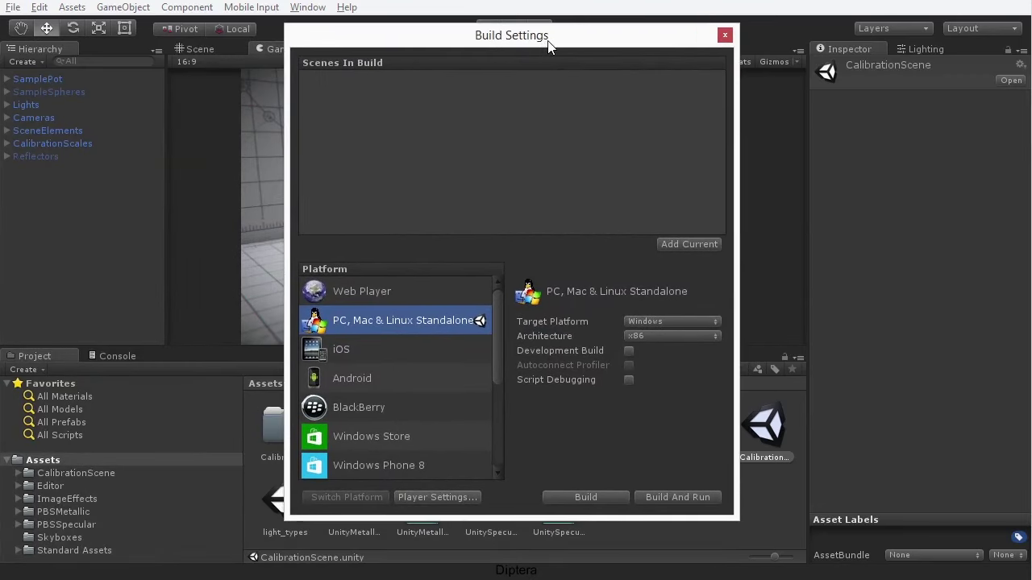
pyautogui.click(445, 496)
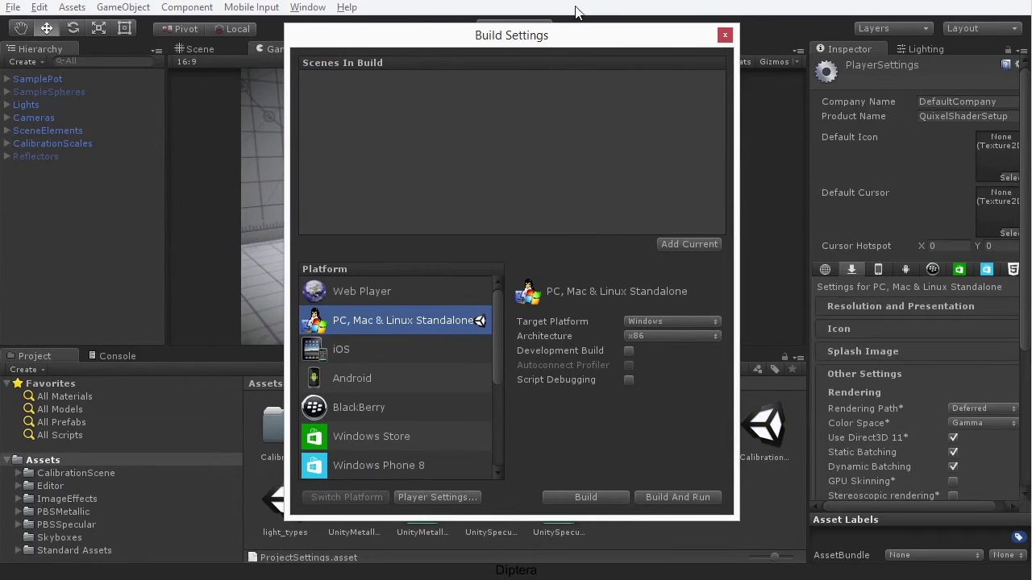
pyautogui.click(724, 37)
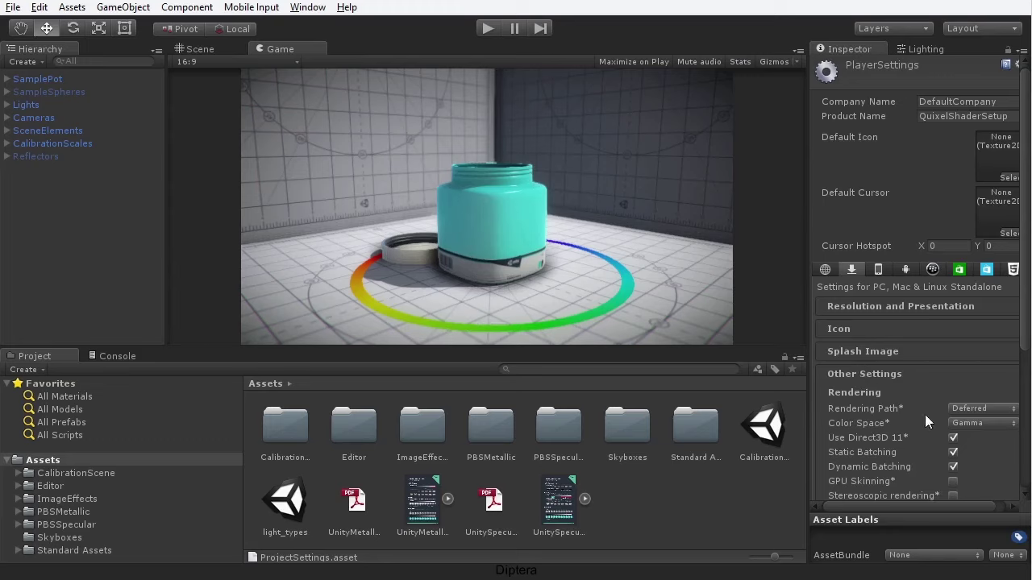
# - Compare the Linear and Gamma color spaces in the Player Settings and leave Color Space set to Linear
pyautogui.click(967, 425)
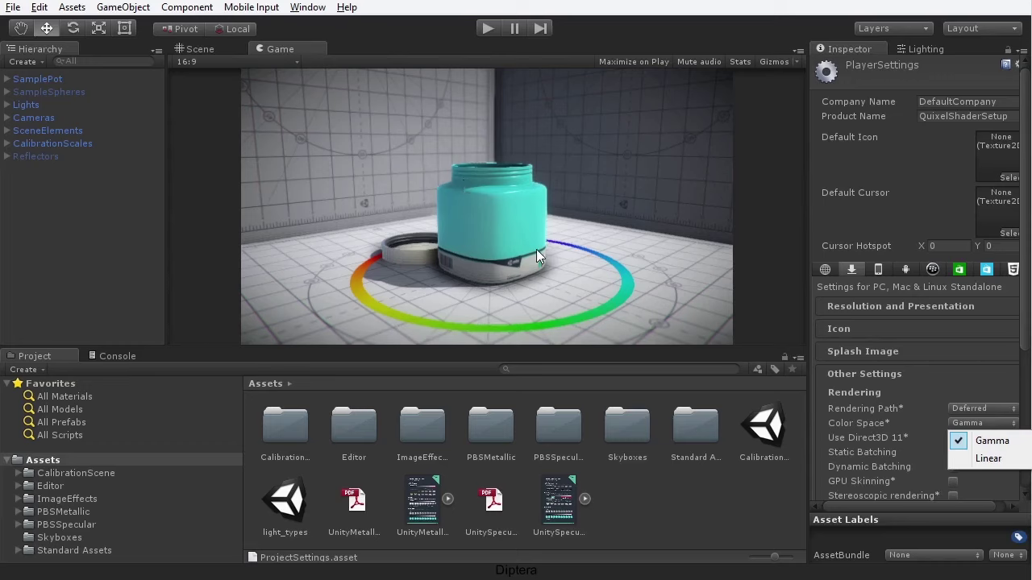
pyautogui.click(993, 459)
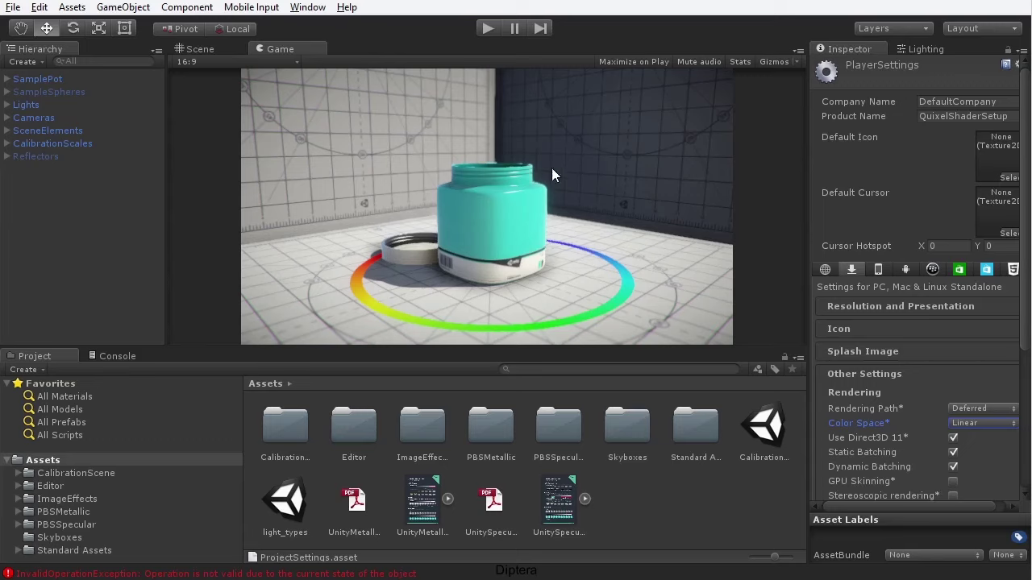
pyautogui.click(973, 425)
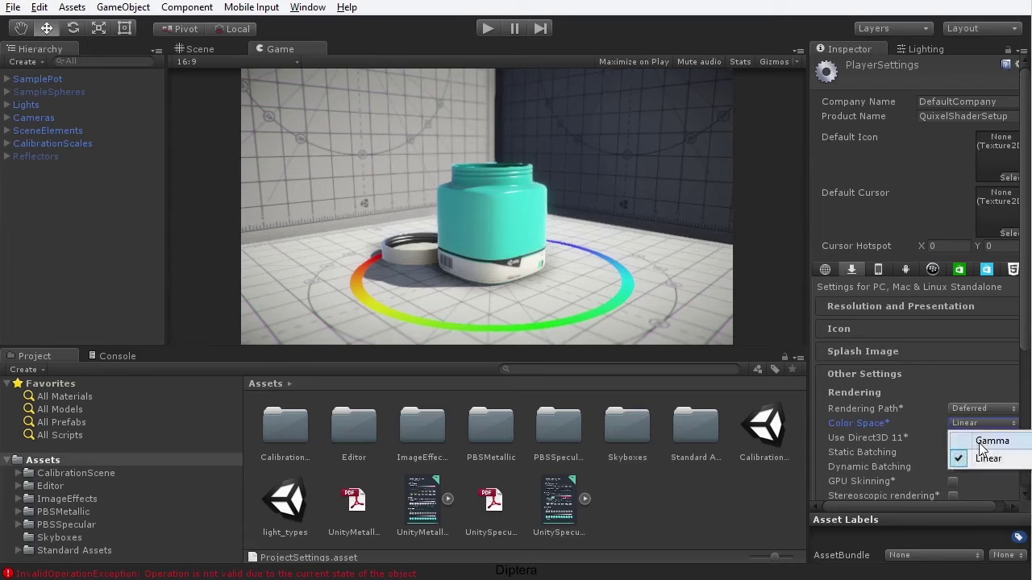
pyautogui.click(990, 442)
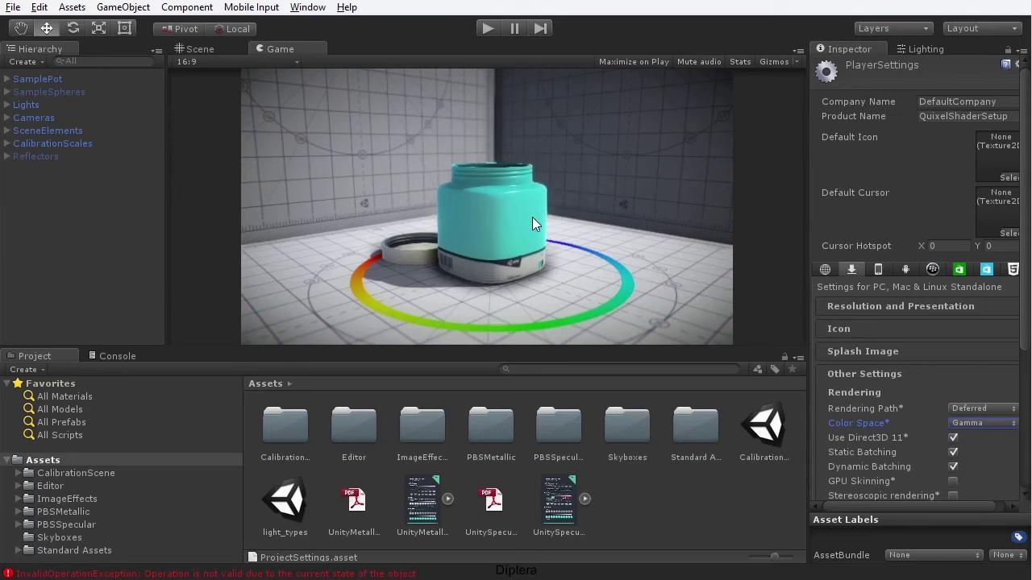
pyautogui.click(963, 425)
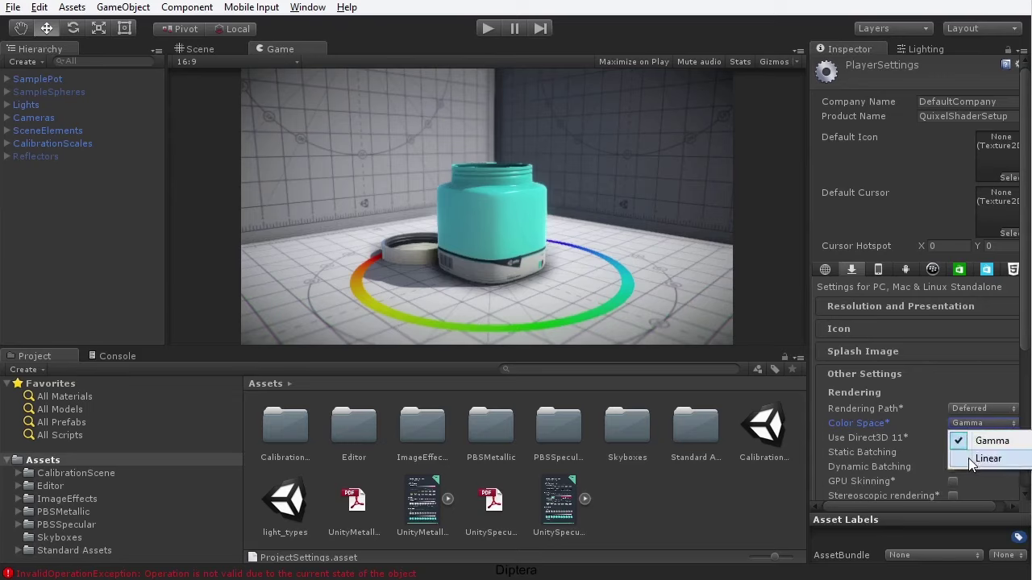
pyautogui.click(976, 457)
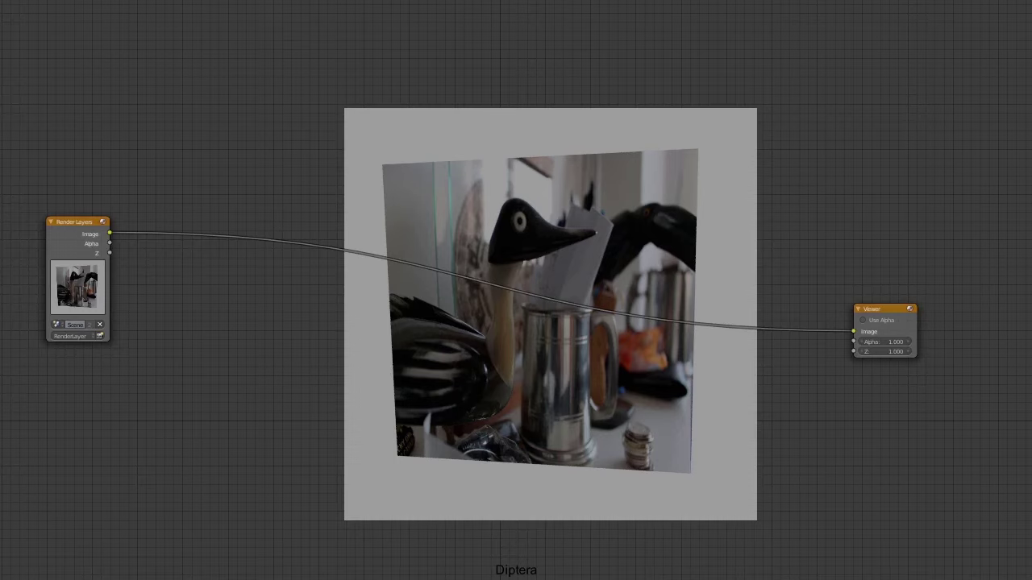
# - In Blender's compositor, insert the darkening RGB Curves node (X 0.42222, Y 0.22500) between Render Layers and Viewer, spacing the nodes around the image
pyautogui.moveTo(69, 233); pyautogui.dragTo(158, 258)
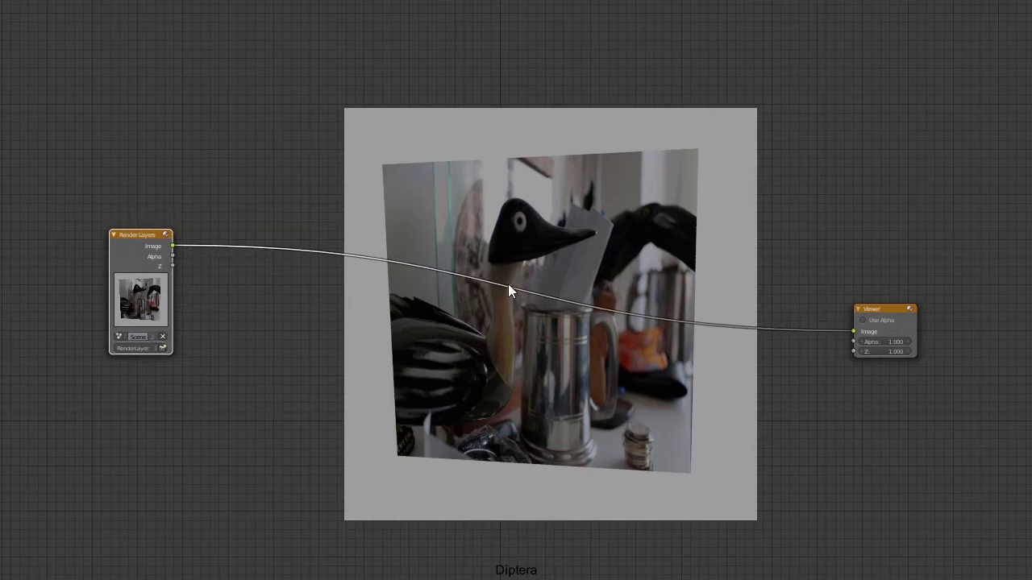
pyautogui.moveTo(878, 319); pyautogui.dragTo(844, 282)
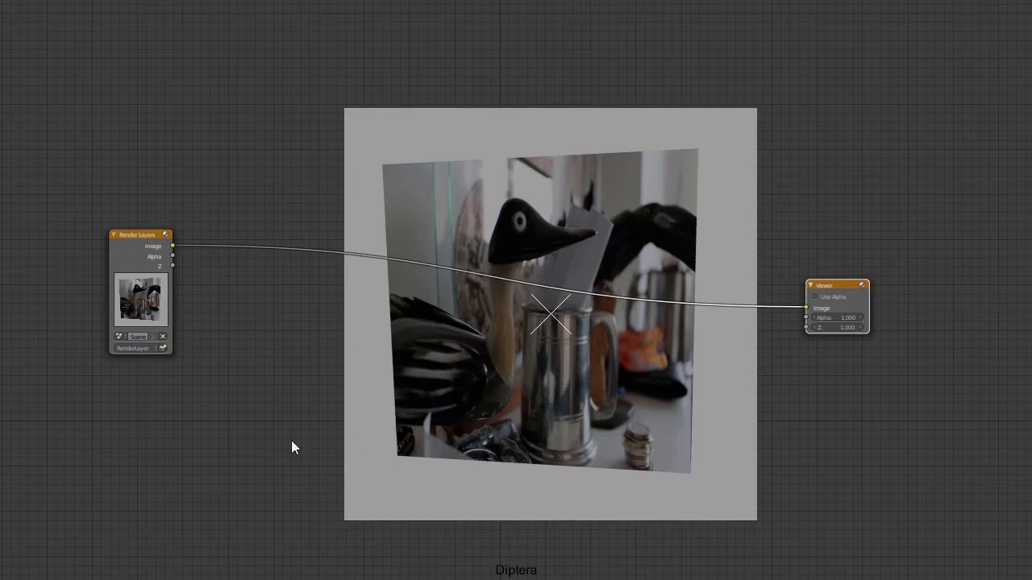
pyautogui.moveTo(1031, 117); pyautogui.dragTo(736, 228)
pyautogui.moveTo(838, 285); pyautogui.dragTo(898, 248)
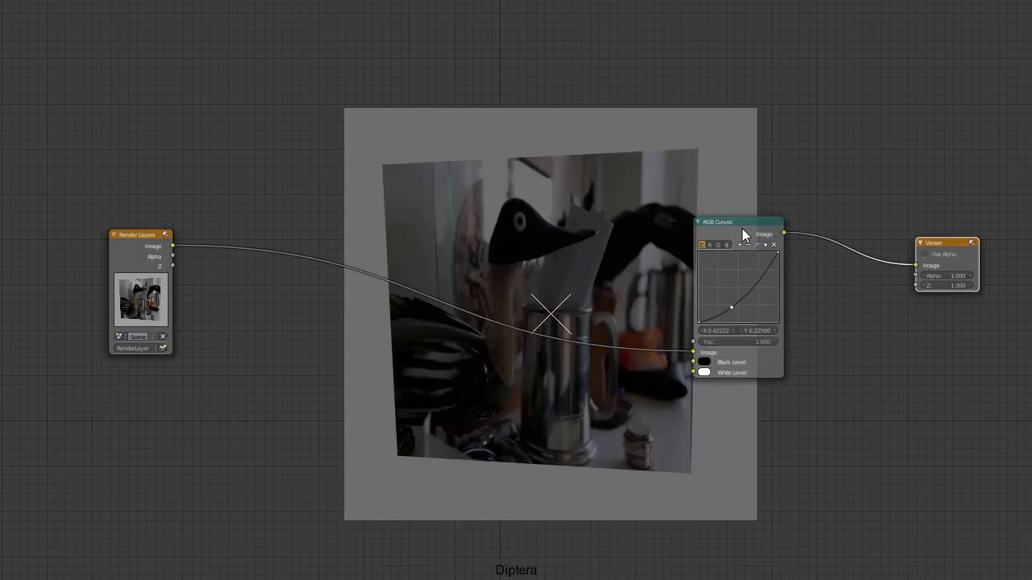
pyautogui.moveTo(742, 230); pyautogui.dragTo(819, 217)
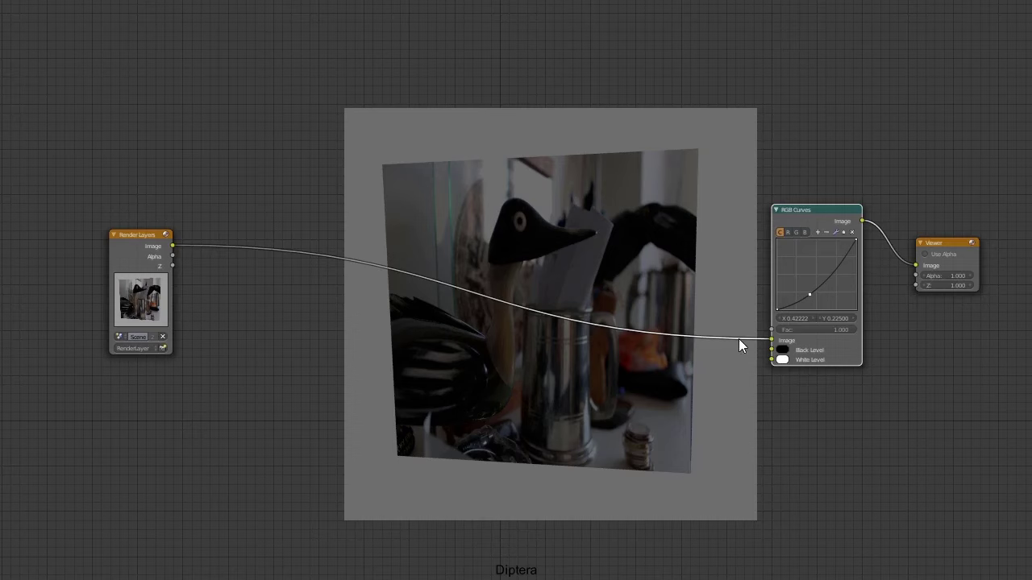
# - Insert the brightening RGB Curves node (X 0.36667, Y 0.53750) directly after Render Layers and tidy the surrounding nodes
pyautogui.moveTo(127, 246); pyautogui.dragTo(157, 246)
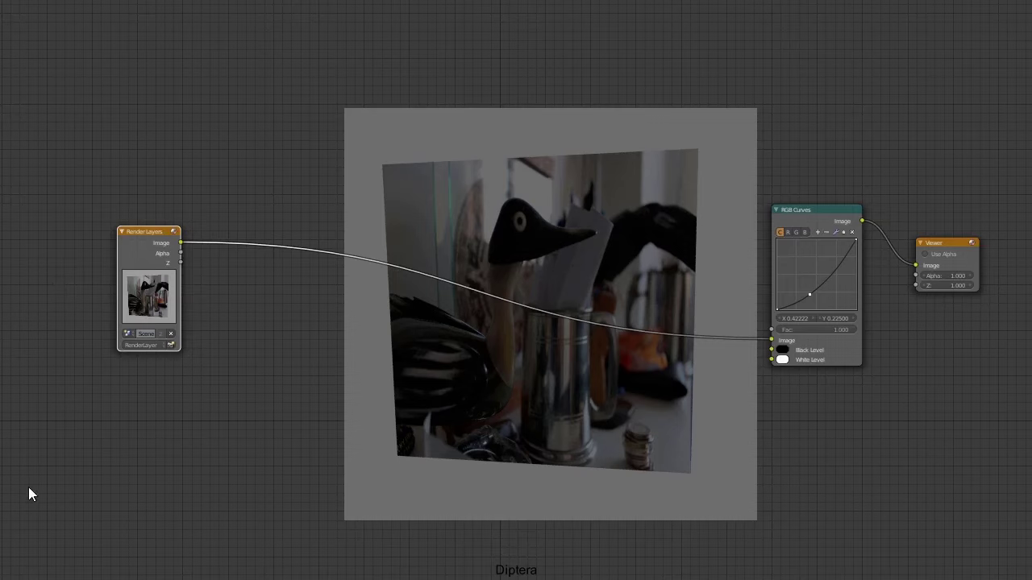
pyautogui.moveTo(0, 234); pyautogui.dragTo(227, 198)
pyautogui.moveTo(122, 232); pyautogui.dragTo(84, 228)
pyautogui.moveTo(219, 200); pyautogui.dragTo(173, 201)
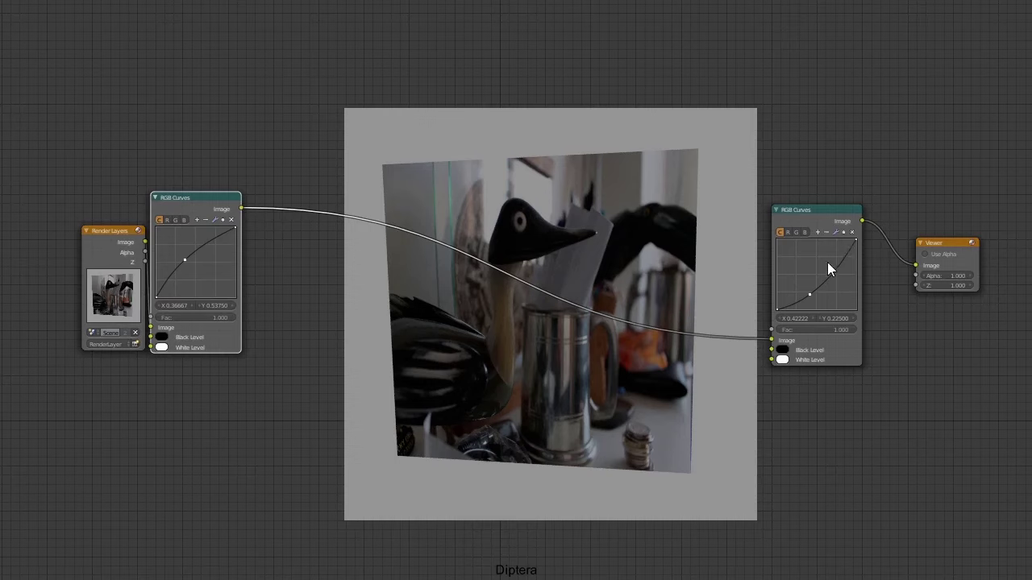
pyautogui.moveTo(942, 246); pyautogui.dragTo(936, 246)
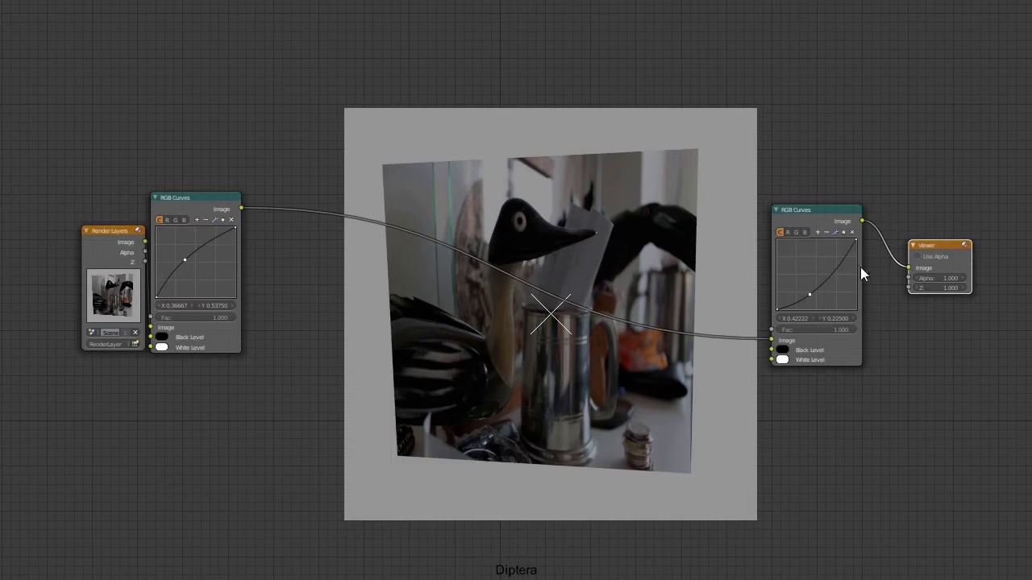
pyautogui.click(0, 79)
pyautogui.moveTo(472, 27); pyautogui.dragTo(502, 62)
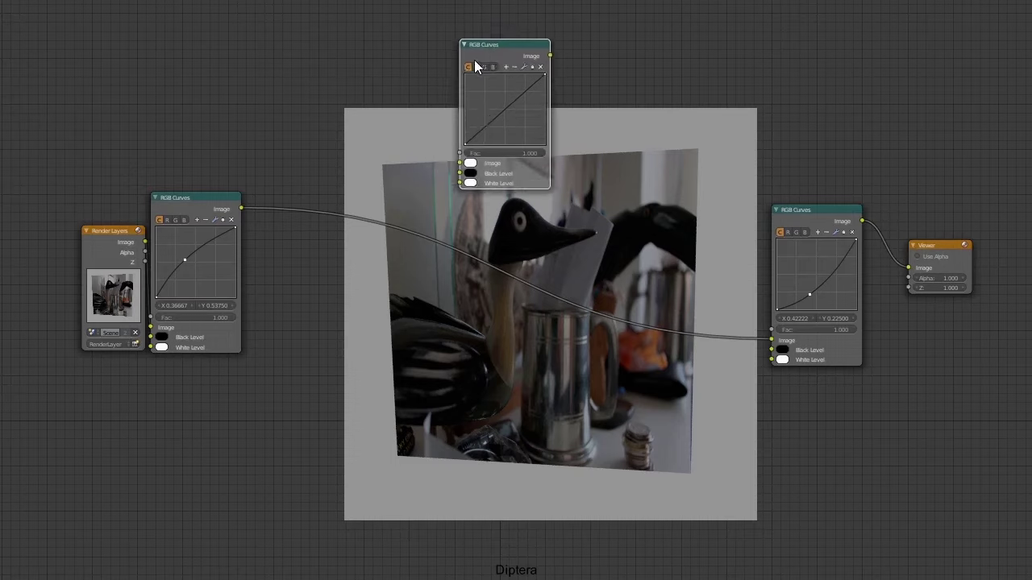
pyautogui.moveTo(474, 59); pyautogui.dragTo(68, 77)
pyautogui.press('x')
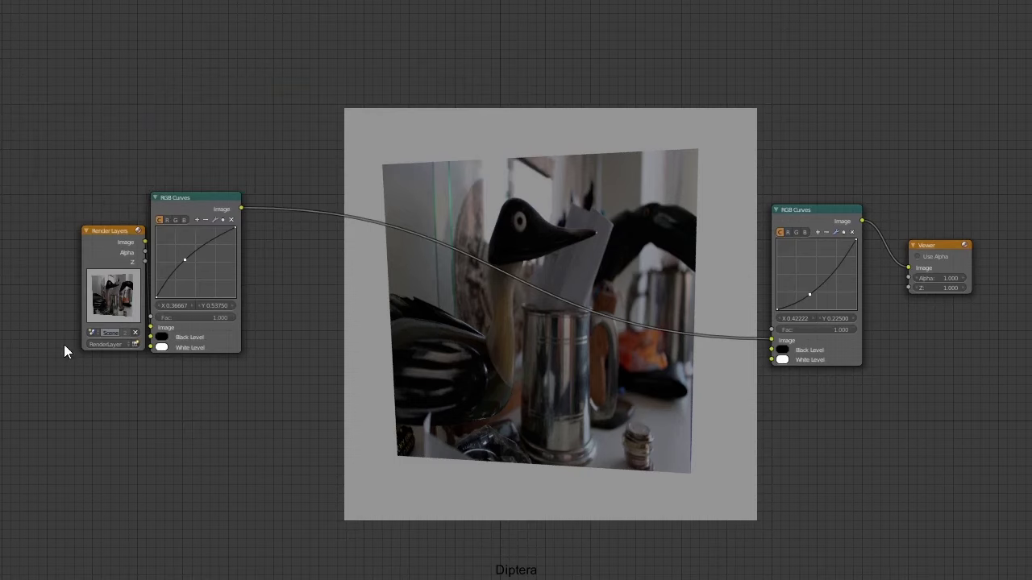
# - Draw a vertical freehand divider line between the image and the Render Layers and brightening curves nodes, arranging both nodes on its near side
pyautogui.moveTo(110, 240); pyautogui.dragTo(76, 220)
pyautogui.moveTo(191, 206); pyautogui.dragTo(161, 193)
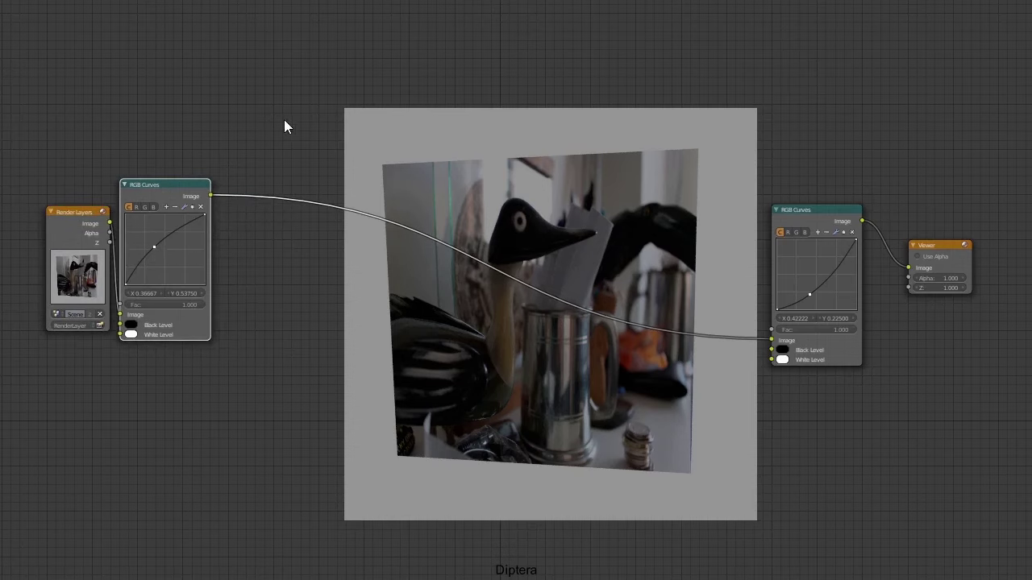
pyautogui.moveTo(260, 40)
pyautogui.mouseDown()
pyautogui.moveTo(283, 328)
pyautogui.moveTo(258, 579)
pyautogui.mouseUp()
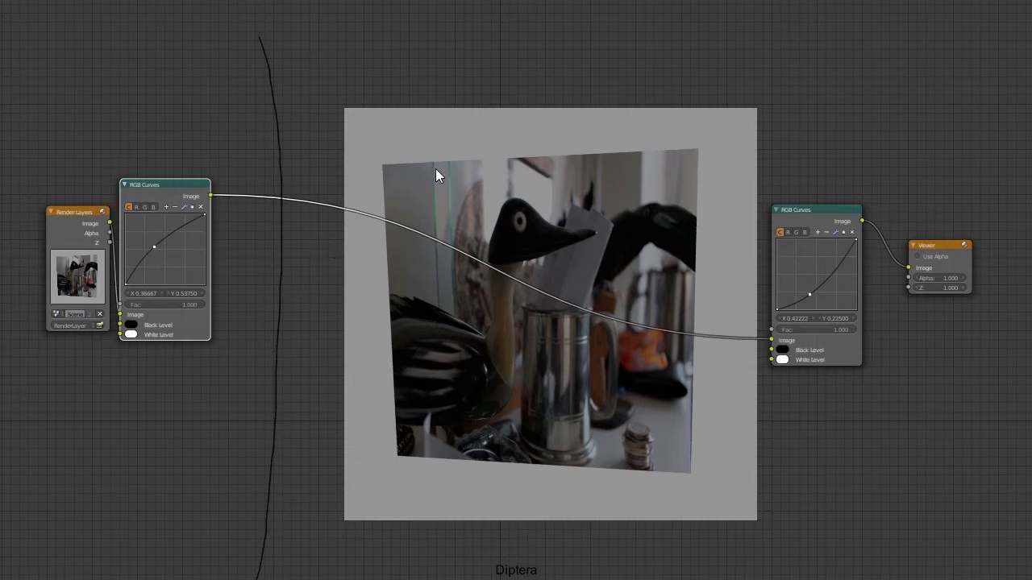
pyautogui.moveTo(168, 185); pyautogui.dragTo(187, 176)
pyautogui.moveTo(25, 121); pyautogui.dragTo(239, 399)
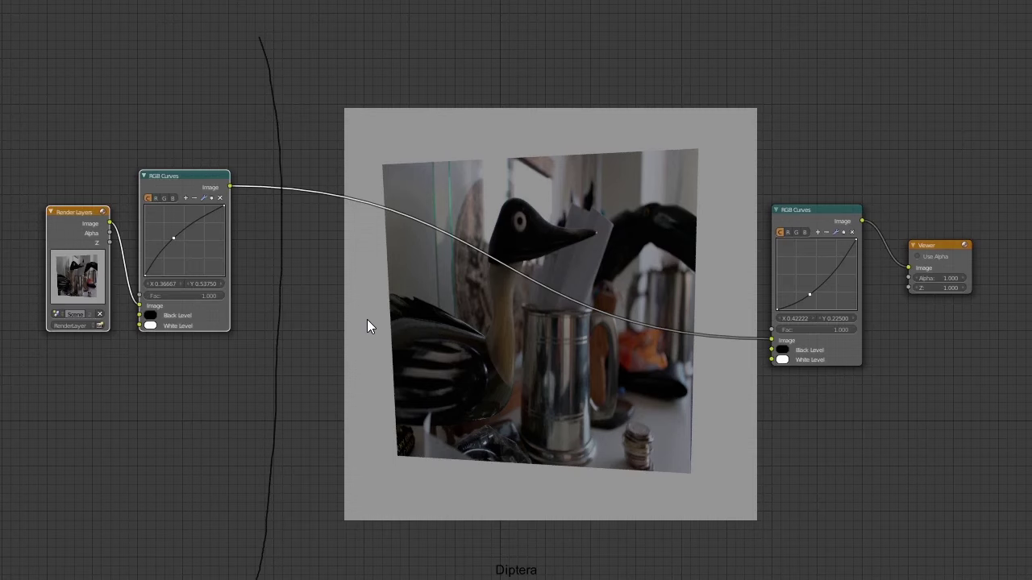
# - Cut the darkening RGB Curves node's link to the Viewer and place the node beside the brightening one, before the divider line
pyautogui.moveTo(73, 222); pyautogui.dragTo(0, 230)
pyautogui.moveTo(153, 191); pyautogui.dragTo(37, 213)
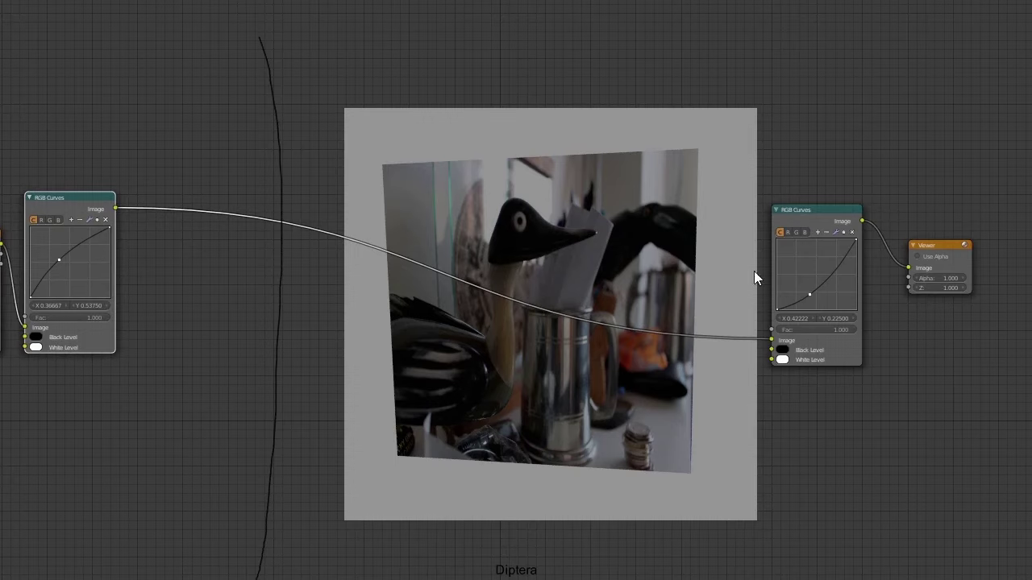
pyautogui.moveTo(802, 224); pyautogui.dragTo(620, 243)
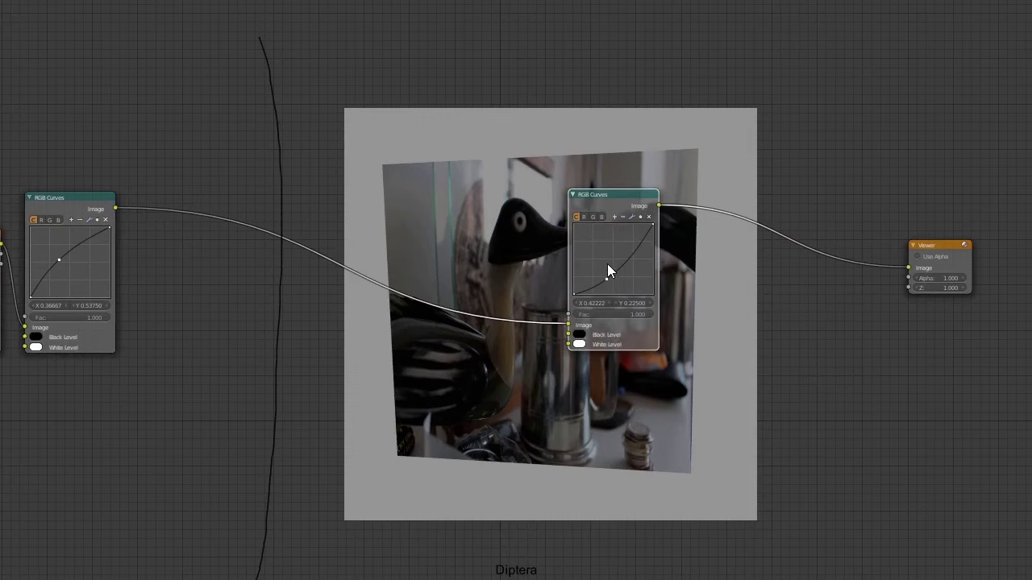
pyautogui.keyDown('ctrl'); pyautogui.moveTo(788, 207); pyautogui.dragTo(792, 299); pyautogui.keyUp('ctrl')
pyautogui.moveTo(598, 203)
pyautogui.mouseDown()
pyautogui.moveTo(205, 191)
pyautogui.moveTo(163, 201)
pyautogui.mouseUp()
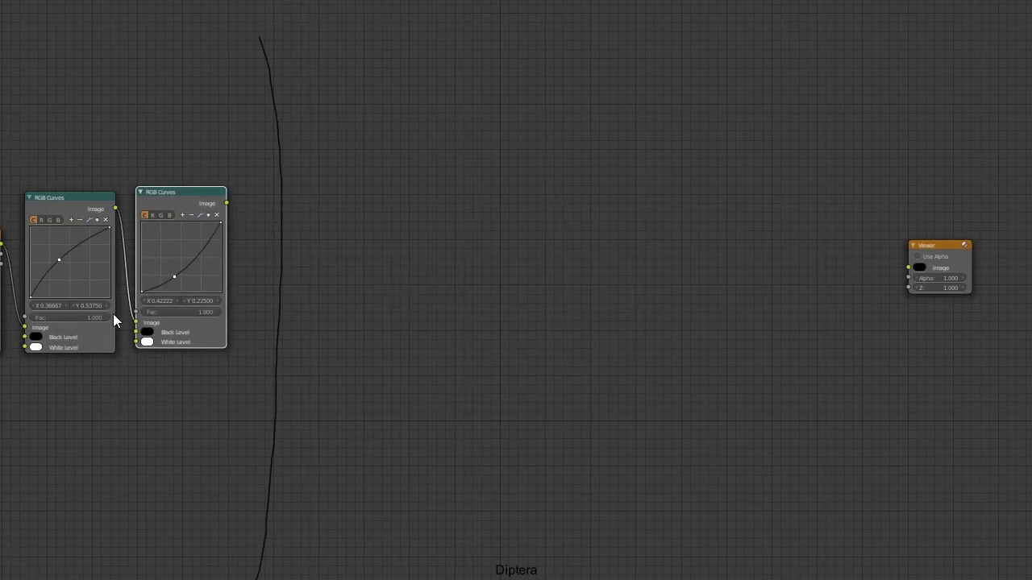
# - Place an RGB Curves node with a straight curve just past the divider line and link the darkening node's output to it
pyautogui.click(391, 216)
pyautogui.moveTo(228, 203); pyautogui.dragTo(355, 326)
pyautogui.moveTo(394, 225); pyautogui.dragTo(364, 203)
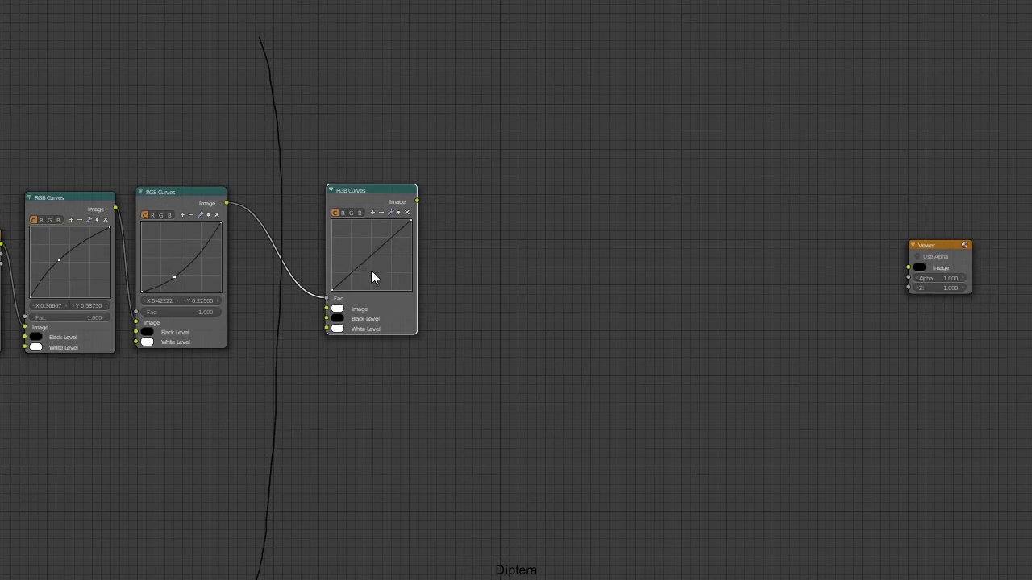
# - Place a copy of the brightening RGB Curves node before the Viewer, linking it between the straight-curve node and the Viewer's Image input
pyautogui.hotkey('shift', 'd')
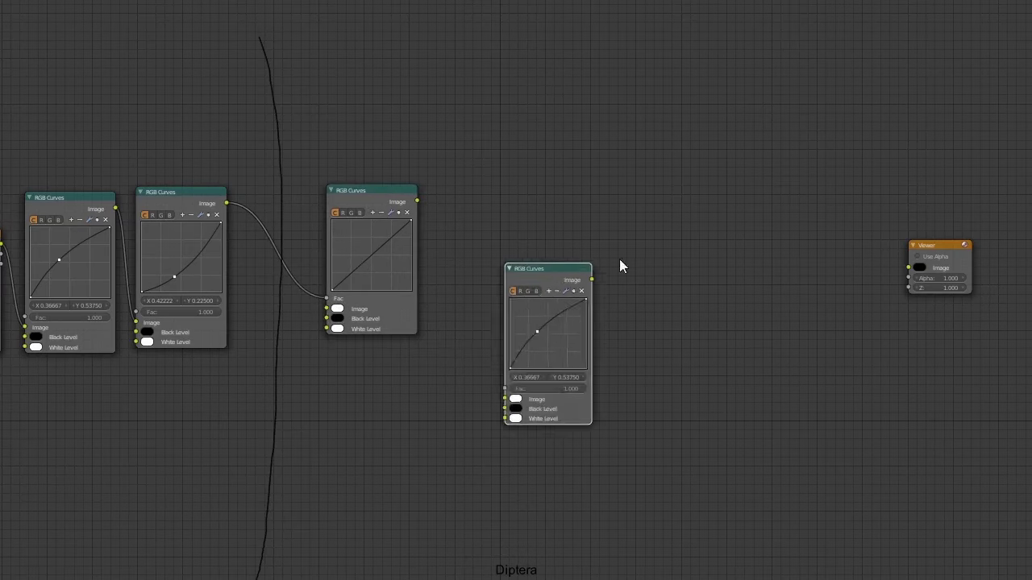
pyautogui.click(754, 192)
pyautogui.moveTo(417, 199); pyautogui.dragTo(714, 309)
pyautogui.moveTo(808, 193); pyautogui.dragTo(910, 269)
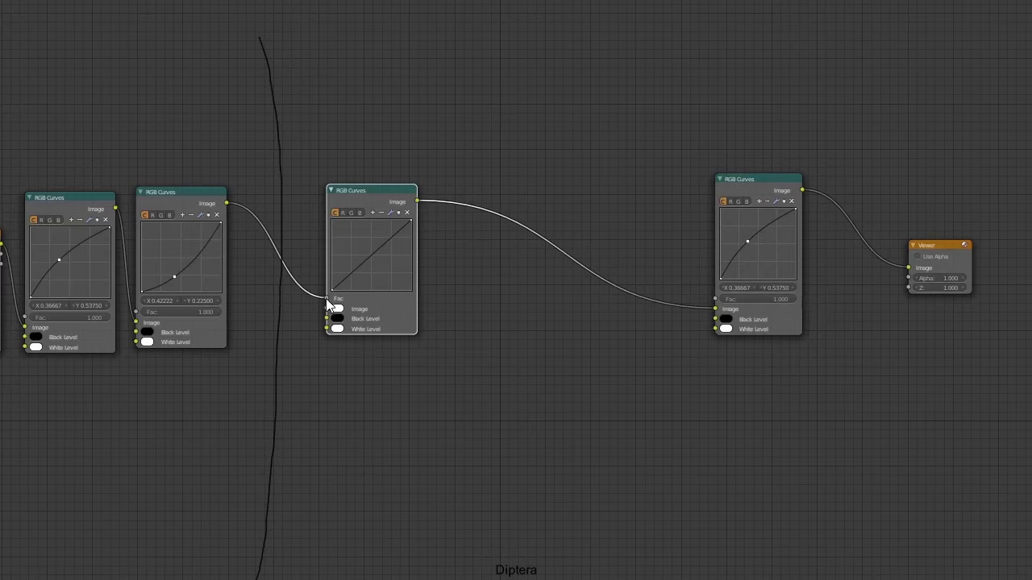
# - Reroute the darkening node's link to the straight-curve node's Image input, and spread the first nodes farther from the divider line
pyautogui.moveTo(321, 316); pyautogui.dragTo(326, 310)
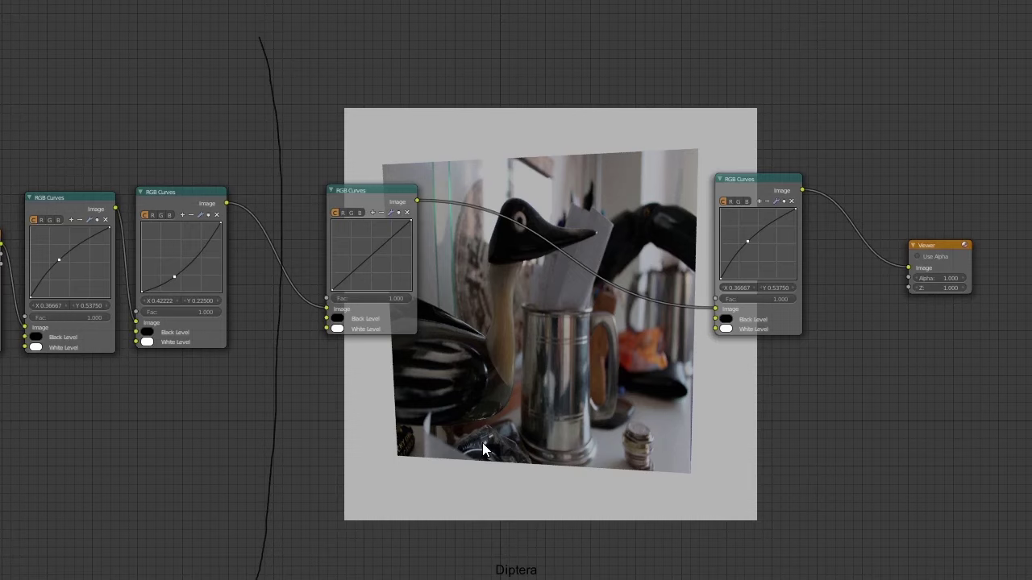
pyautogui.moveTo(1, 233); pyautogui.dragTo(0, 230)
pyautogui.moveTo(66, 201); pyautogui.dragTo(41, 205)
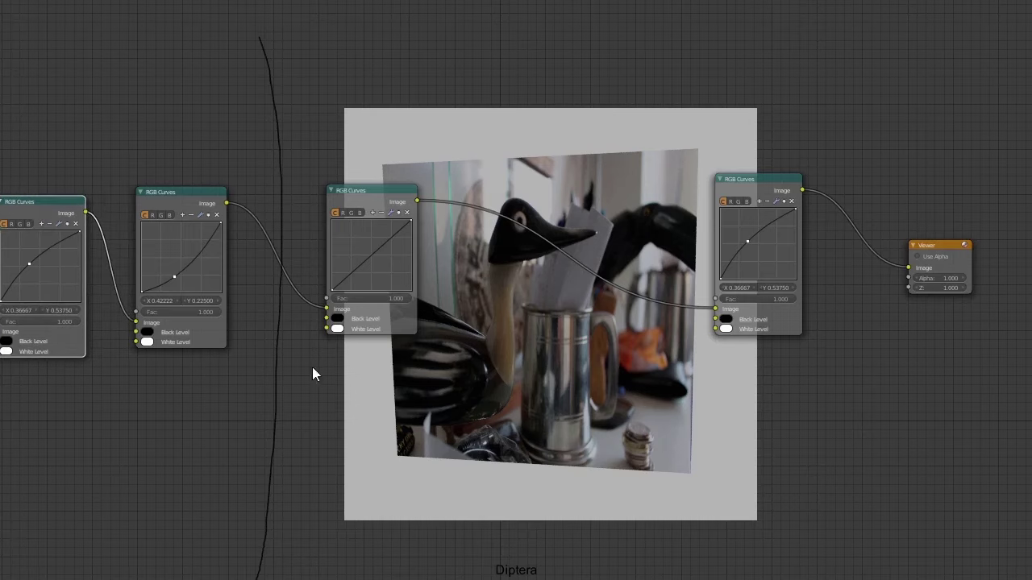
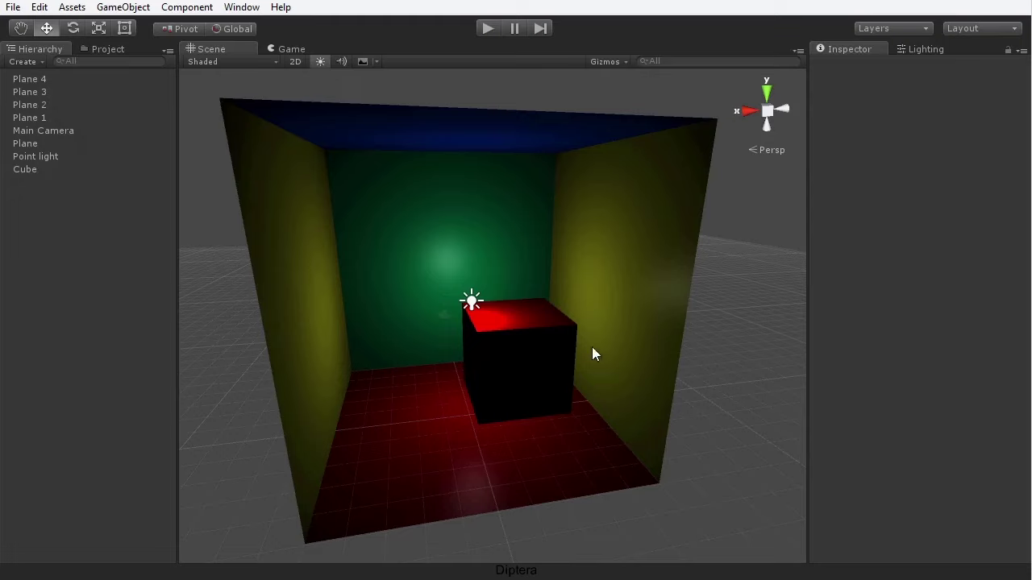
# - Examine the properties of the room's walls, ceiling and floor, the cube and the point light, plus the available 3D object types
pyautogui.click(458, 207)
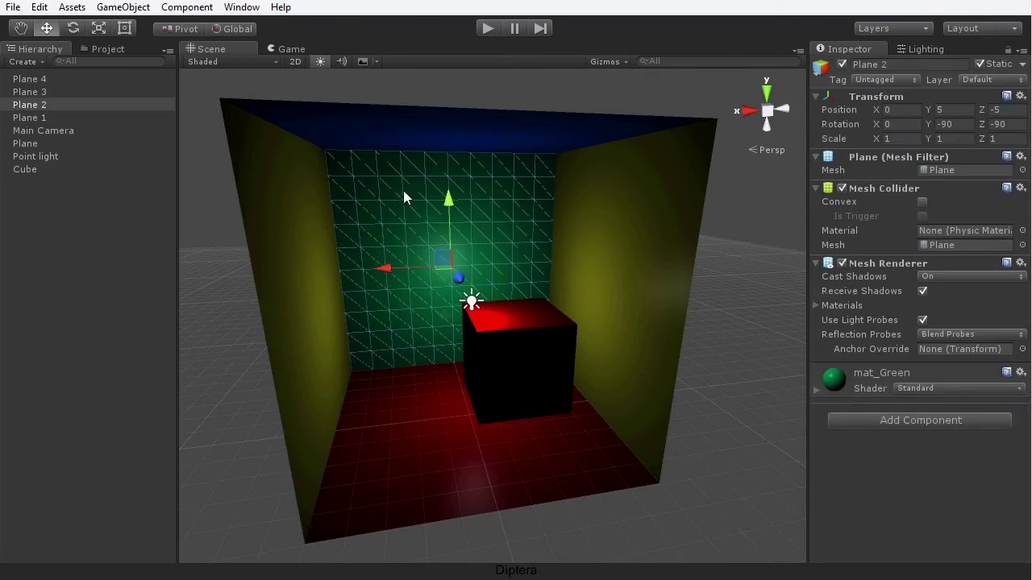
pyautogui.click(139, 12)
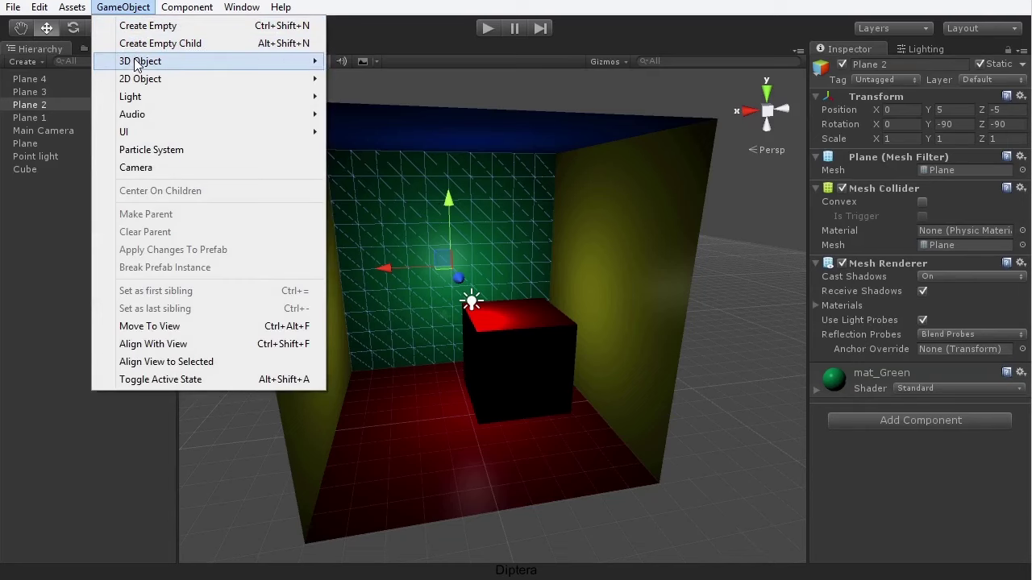
pyautogui.moveTo(135, 65)
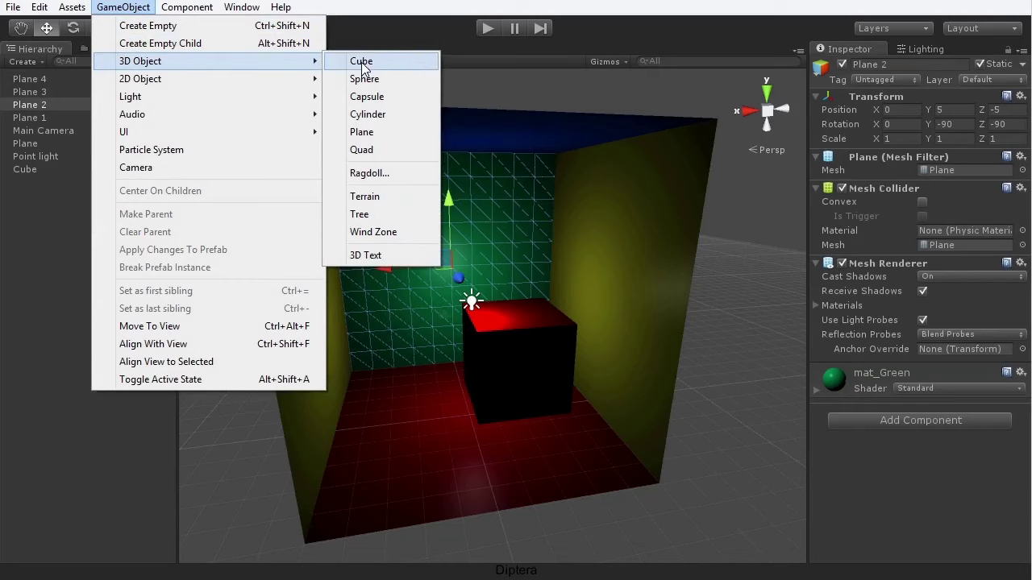
pyautogui.click(611, 244)
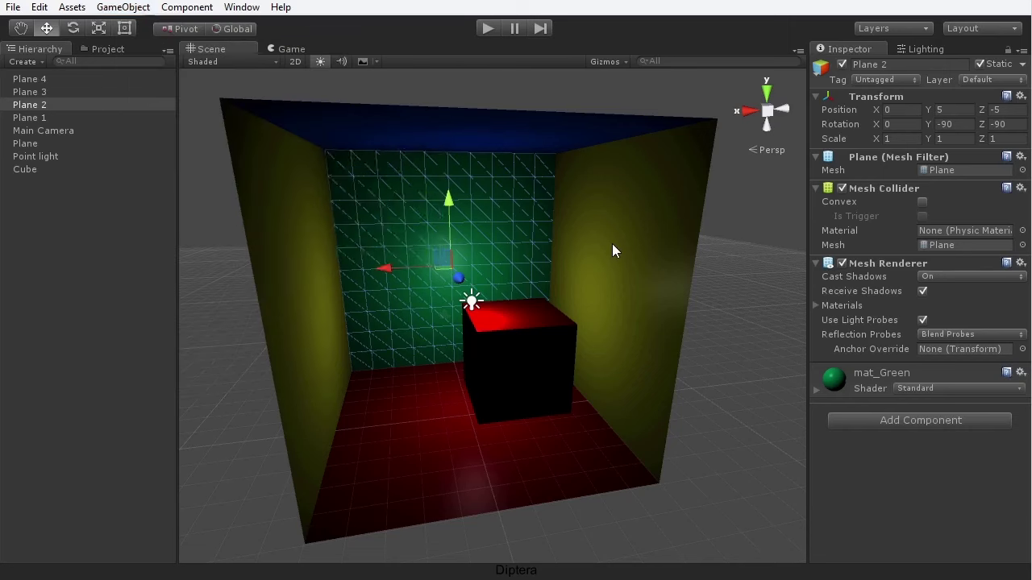
pyautogui.click(611, 243)
pyautogui.click(467, 118)
pyautogui.click(312, 212)
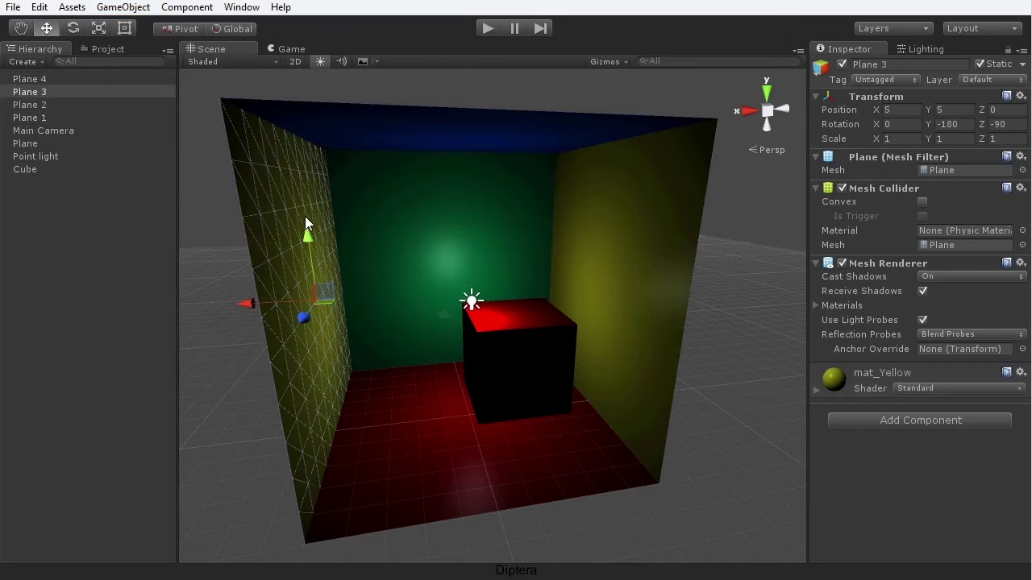
pyautogui.click(442, 451)
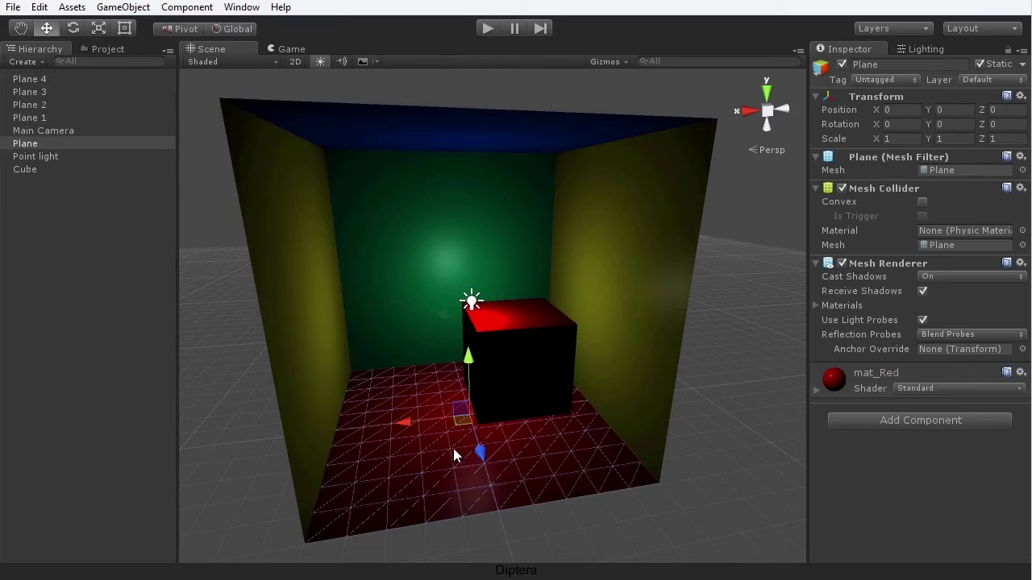
pyautogui.click(528, 339)
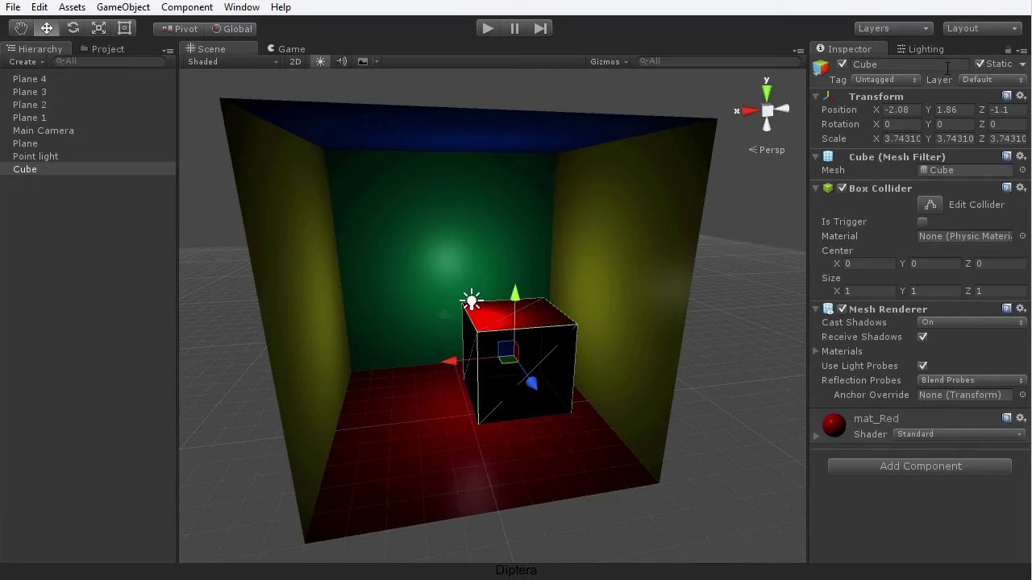
pyautogui.click(472, 303)
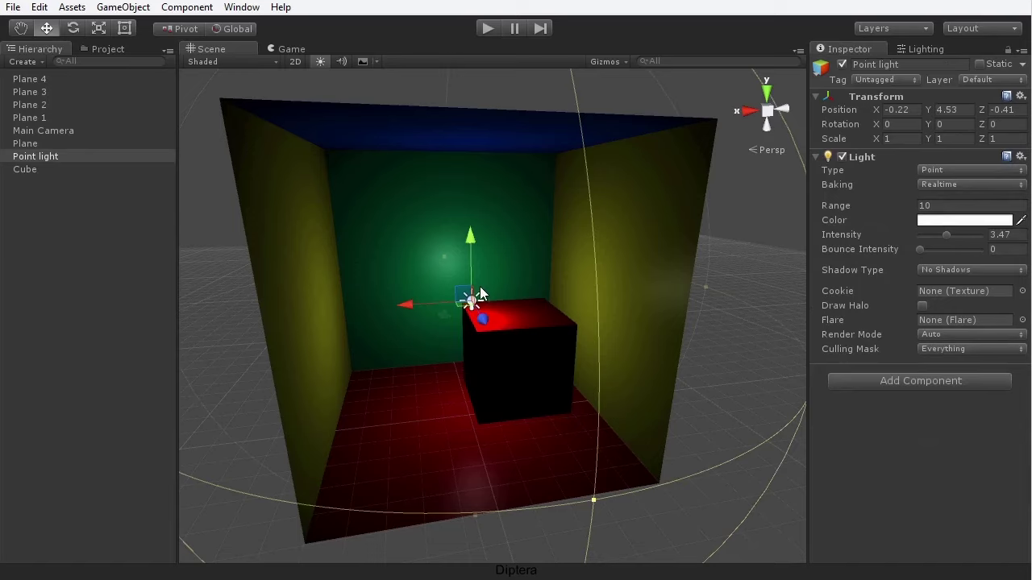
# - Review the project's colored material assets, the option for creating a new material, and the settings of mat_Blue
pyautogui.click(105, 49)
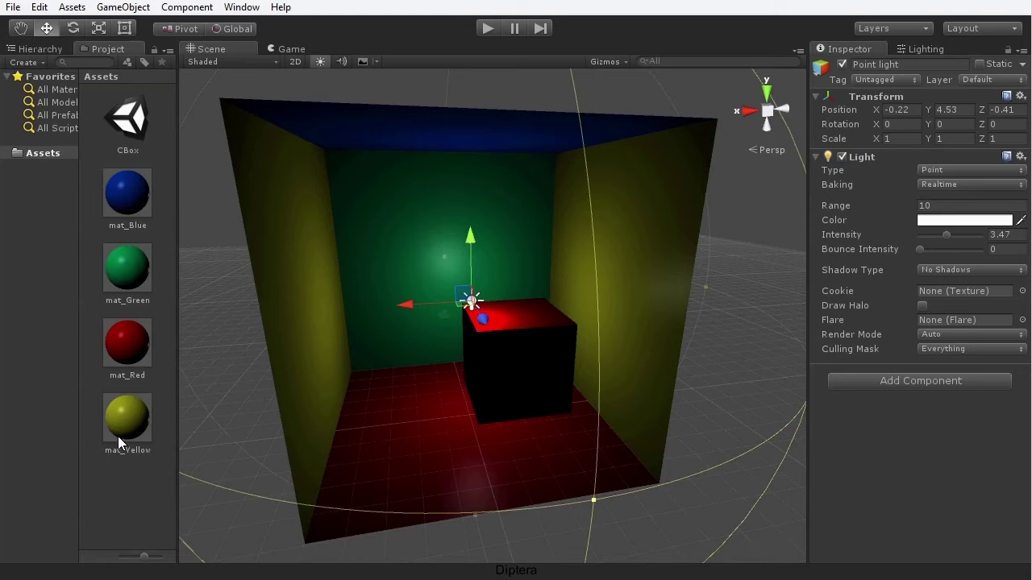
pyautogui.rightClick(115, 481)
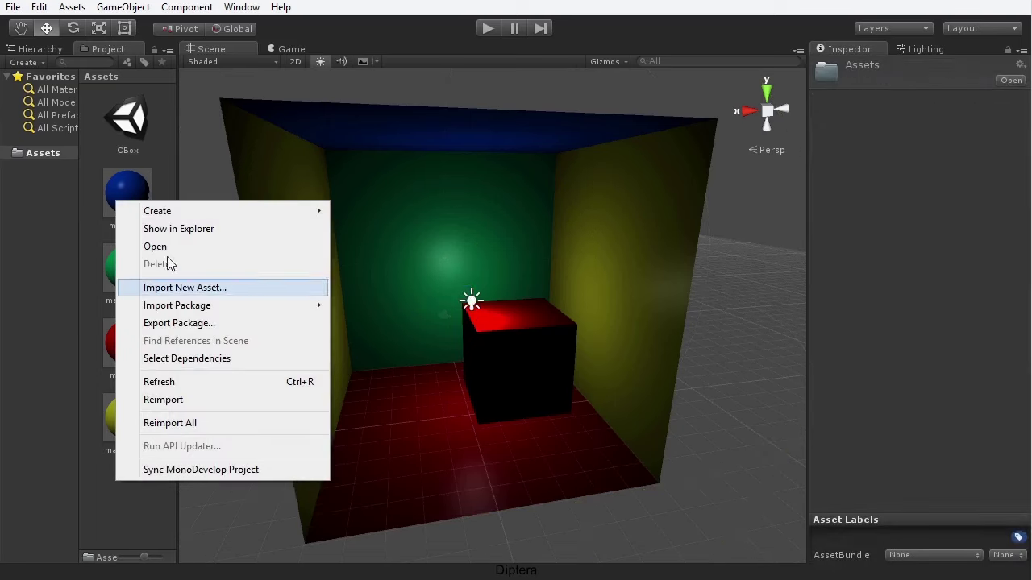
pyautogui.moveTo(165, 214)
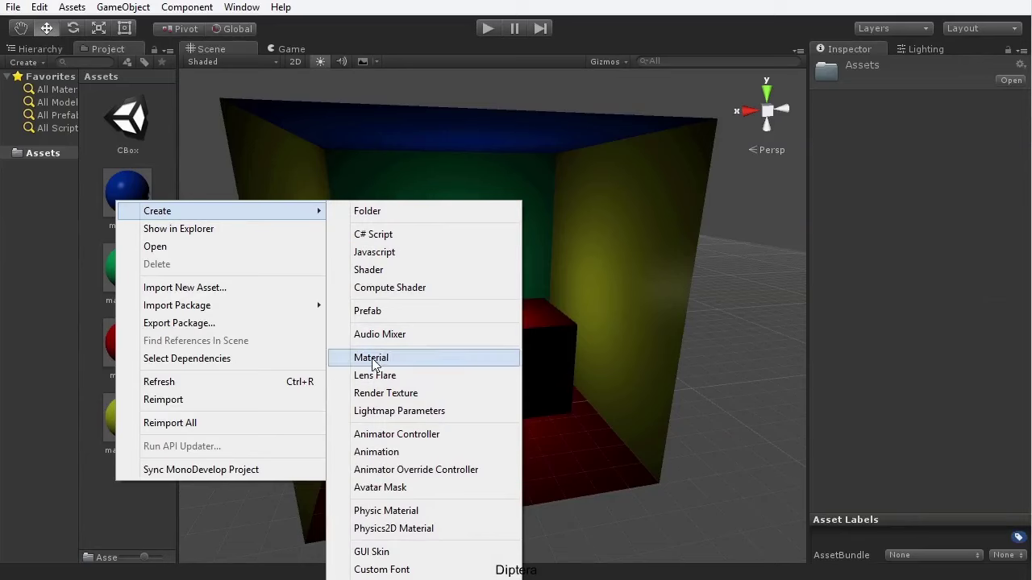
pyautogui.click(128, 187)
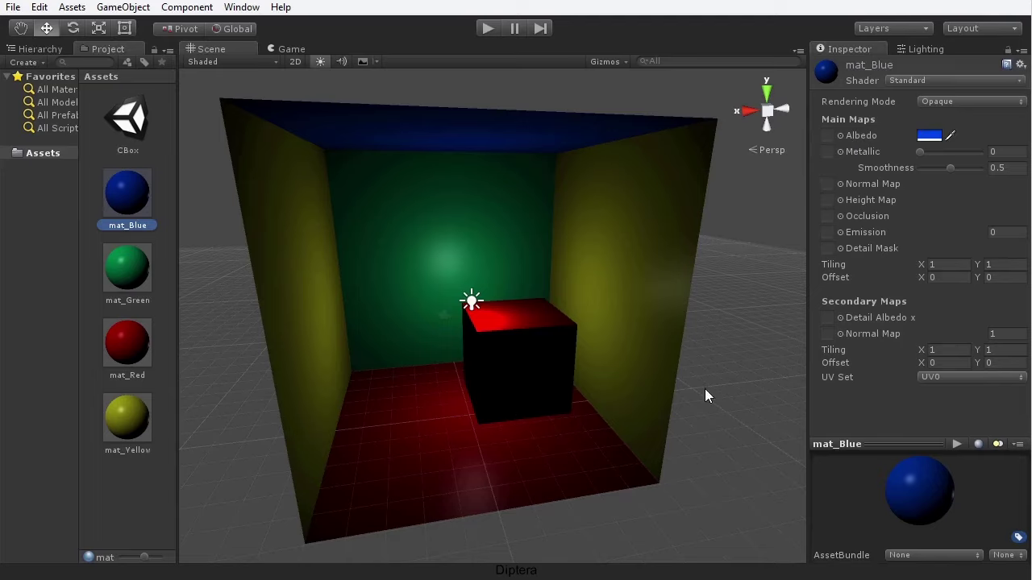
pyautogui.click(698, 364)
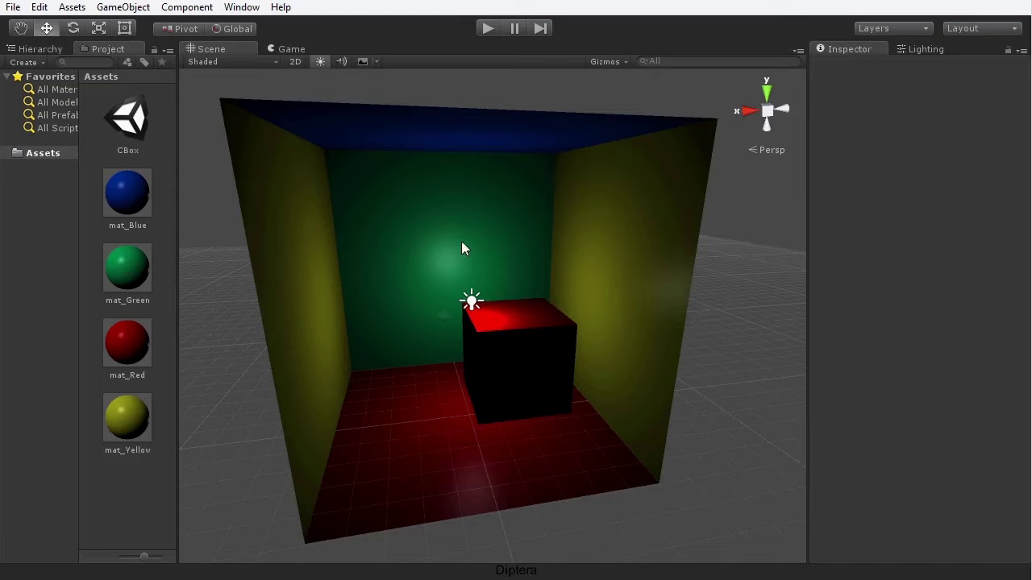
pyautogui.click(41, 50)
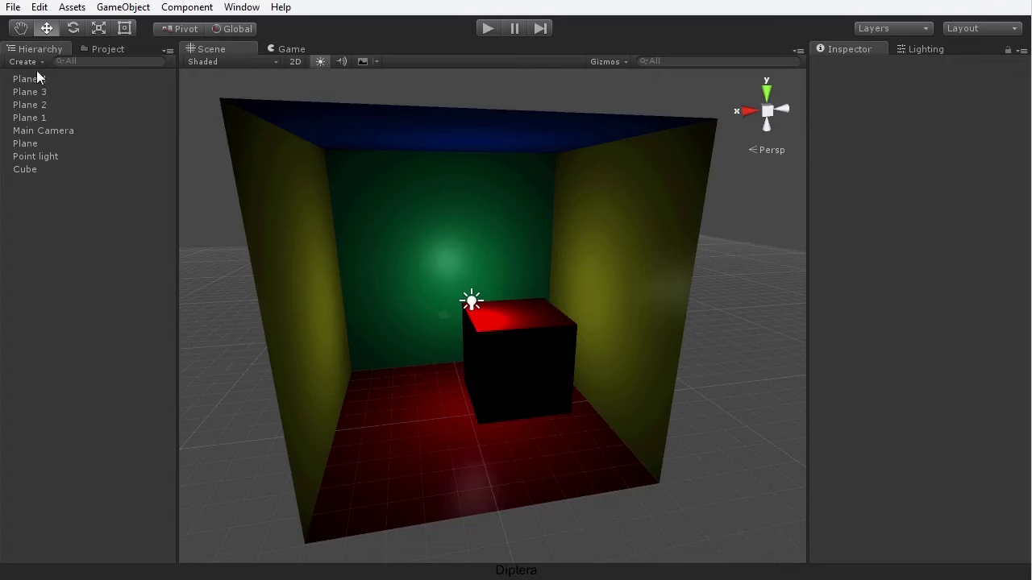
# - Enable Precomputed Realtime GI, Baked GI and Continuous Baking in the scene's lighting settings
pyautogui.click(56, 161)
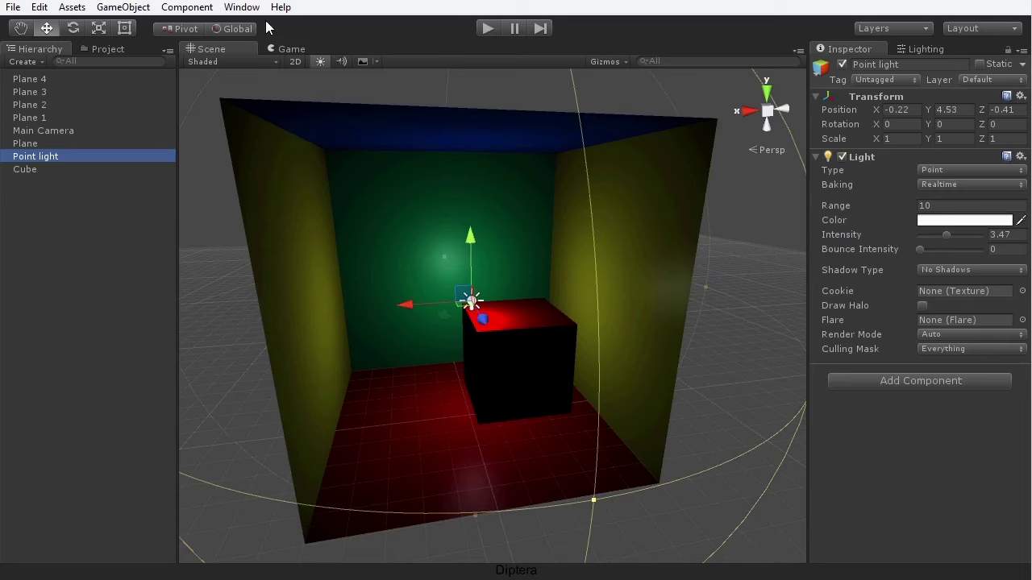
pyautogui.click(242, 7)
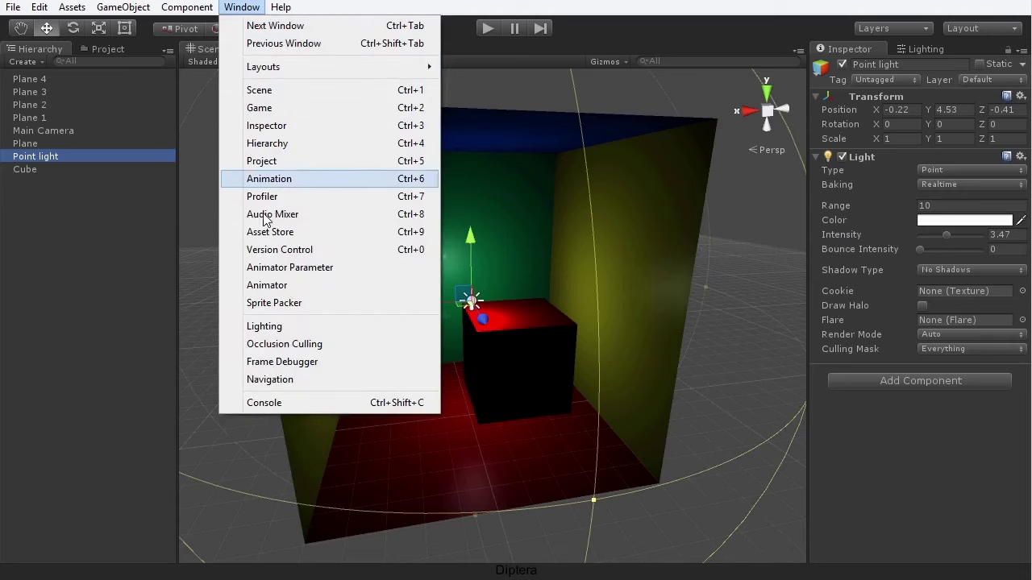
pyautogui.click(927, 50)
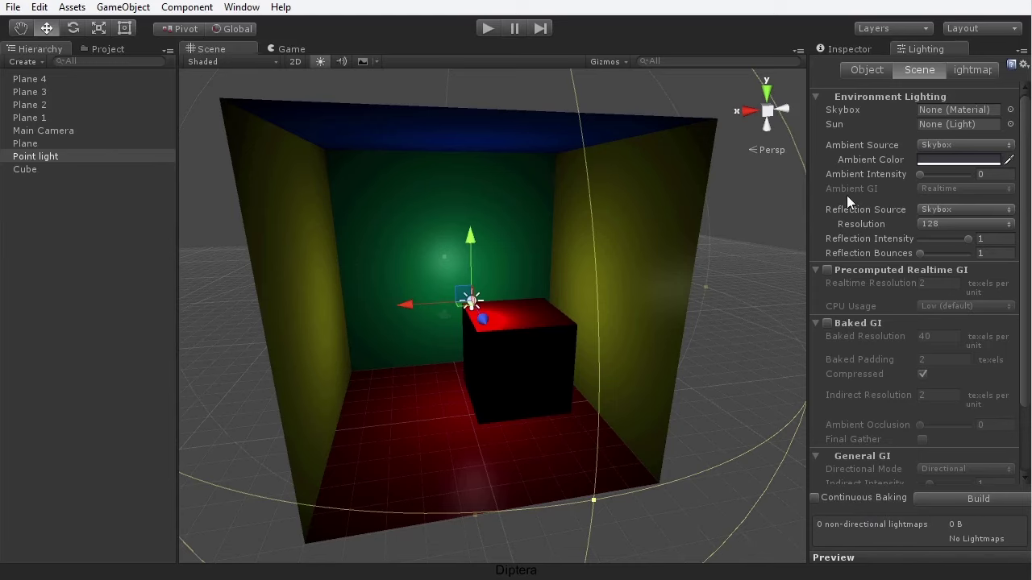
pyautogui.moveTo(836, 367)
pyautogui.click(828, 271)
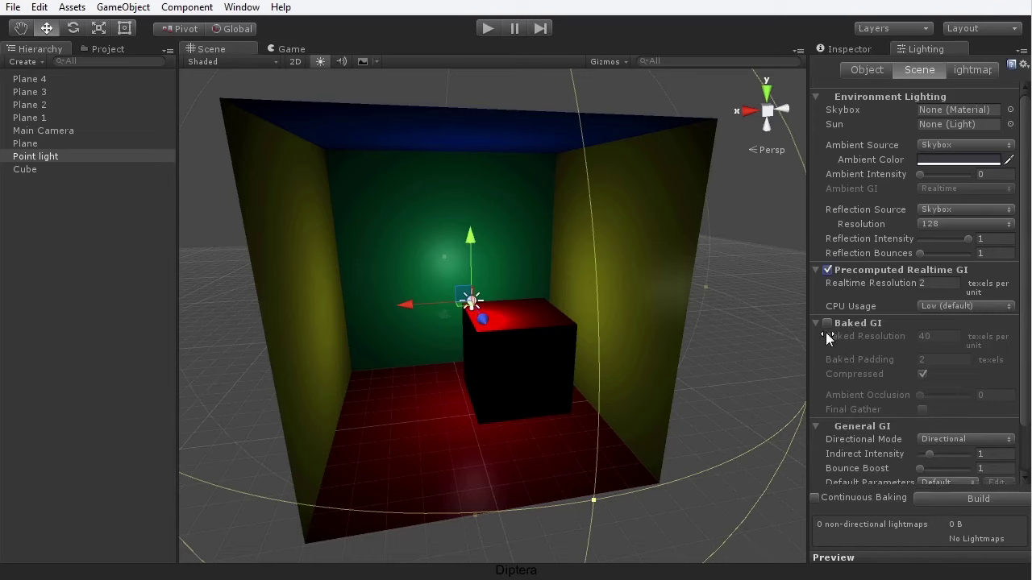
pyautogui.click(827, 324)
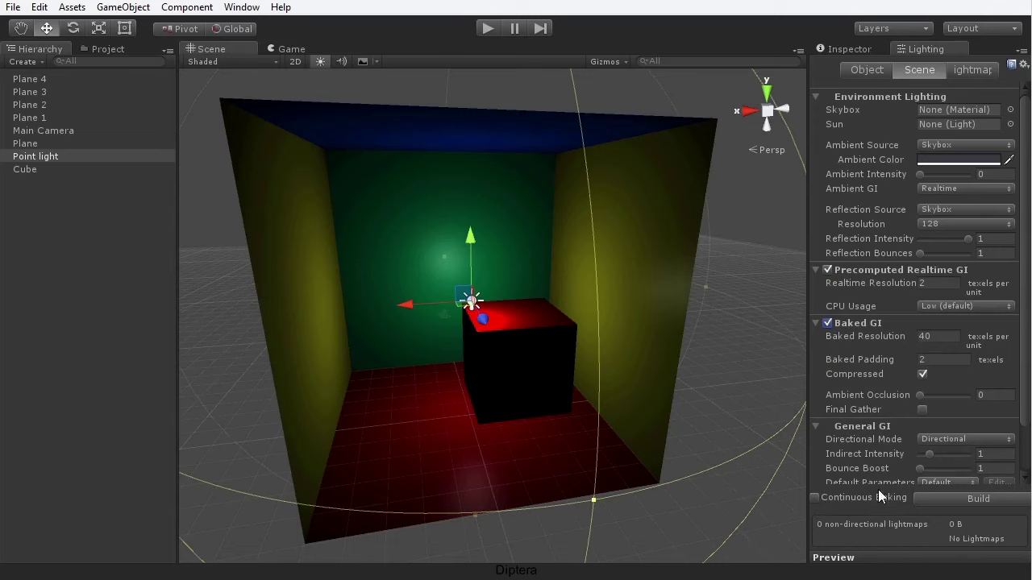
pyautogui.click(815, 497)
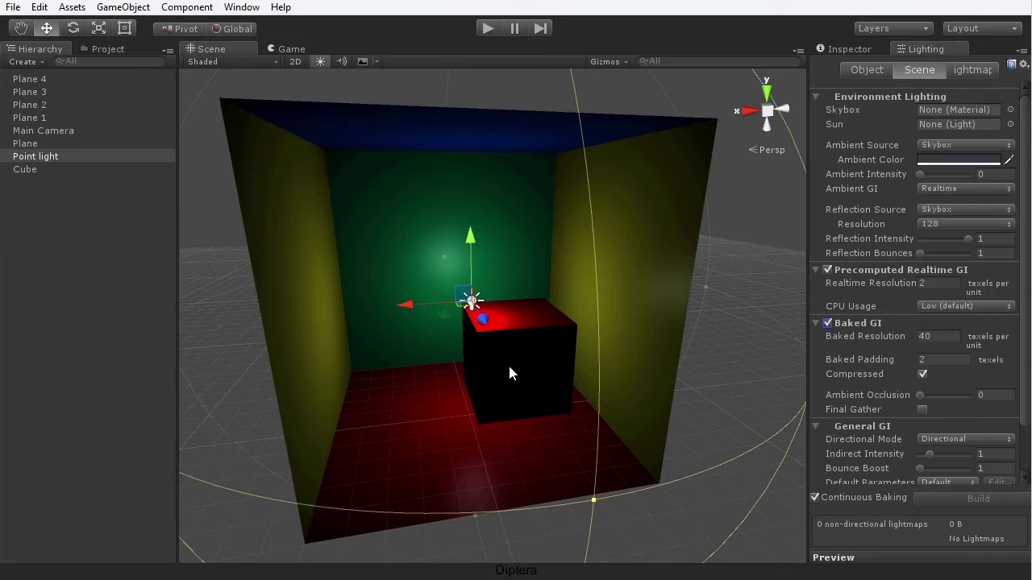
# - Set the point light's bounce intensity to 0.9
pyautogui.click(28, 158)
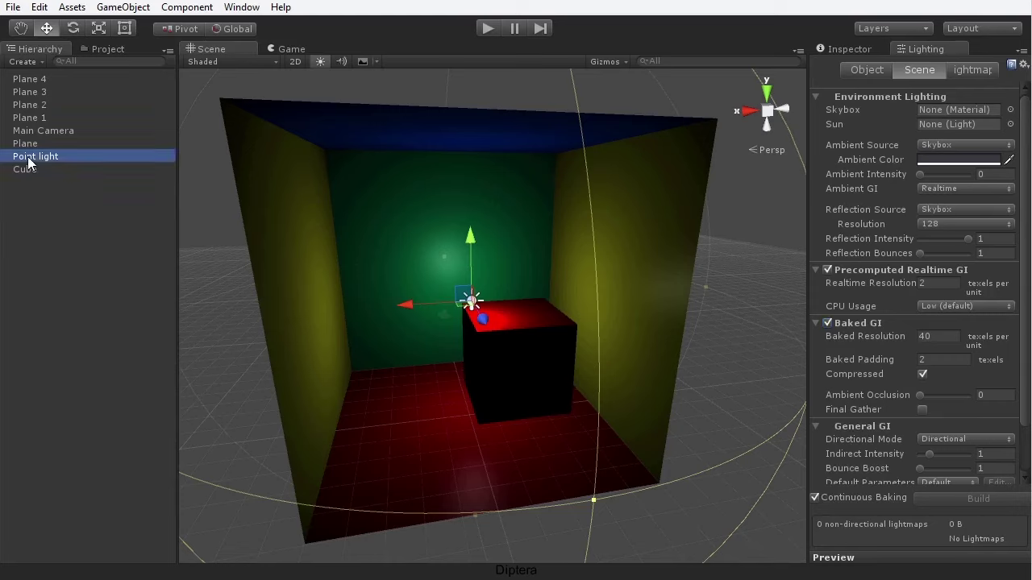
pyautogui.click(848, 49)
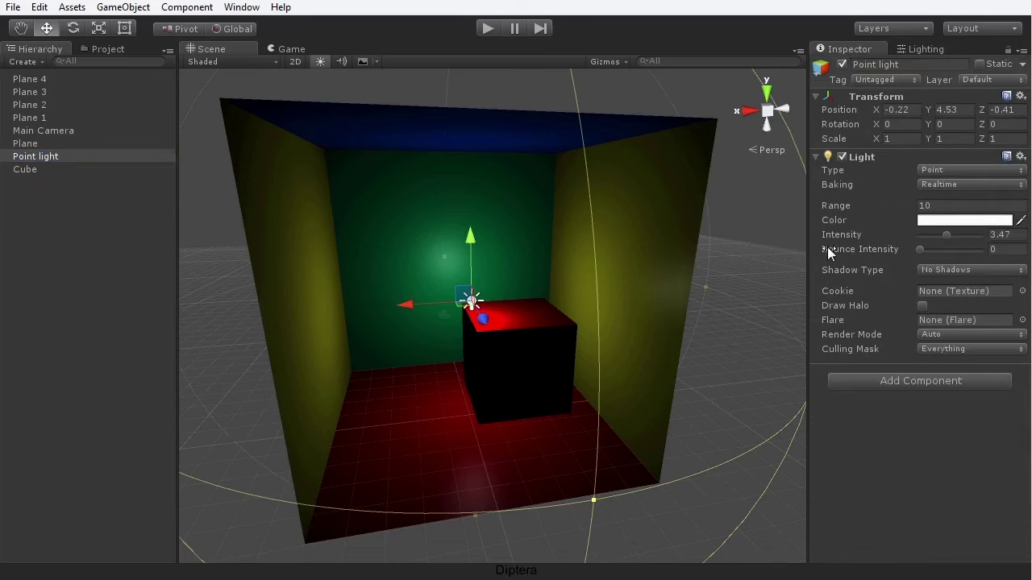
pyautogui.moveTo(839, 256)
pyautogui.moveTo(920, 252); pyautogui.dragTo(927, 256)
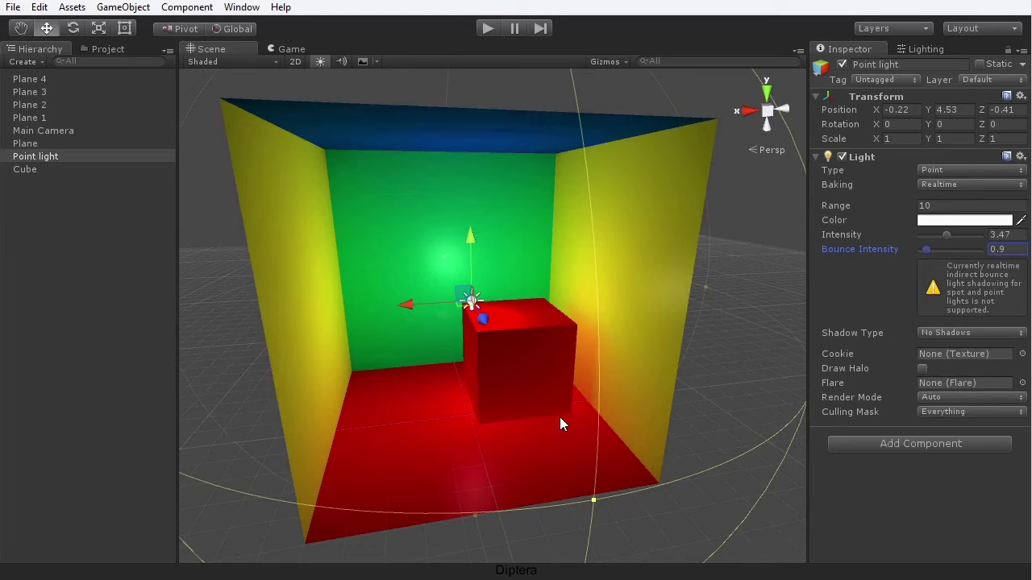
# - Examine the bounced light on the cube, floor and surrounding walls up close and from several angles
pyautogui.keyDown('alt'); pyautogui.moveTo(493, 393); pyautogui.dragTo(492, 368, button='middle'); pyautogui.keyUp('alt')
pyautogui.scroll(3, 472, 372)
pyautogui.keyDown('alt'); pyautogui.moveTo(492, 368); pyautogui.dragTo(521, 359); pyautogui.keyUp('alt')
pyautogui.scroll(3, 539, 372)
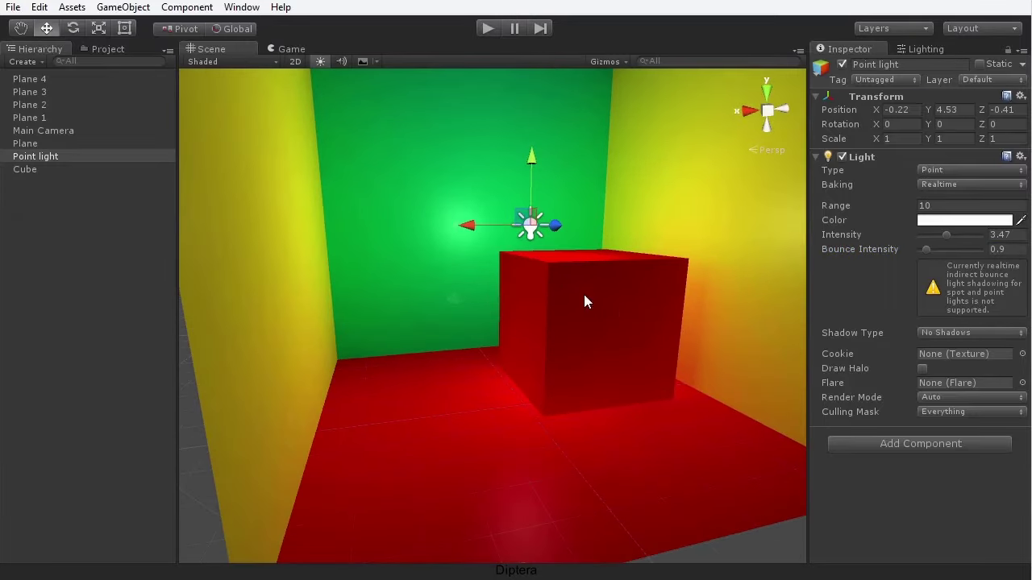
pyautogui.keyDown('alt'); pyautogui.moveTo(637, 347); pyautogui.dragTo(576, 362); pyautogui.keyUp('alt')
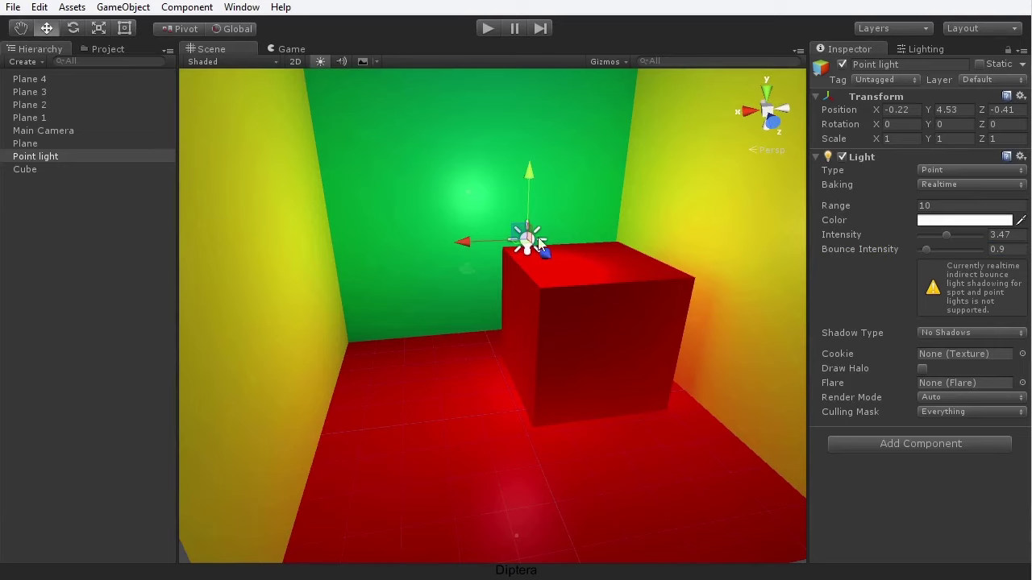
pyautogui.keyDown('alt'); pyautogui.moveTo(600, 407); pyautogui.dragTo(569, 407); pyautogui.keyUp('alt')
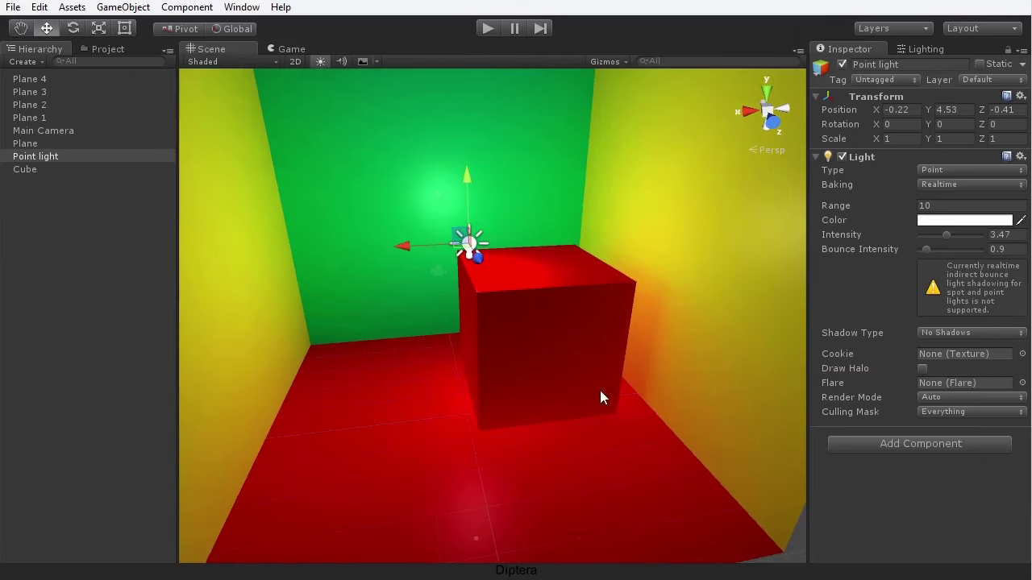
pyautogui.keyDown('alt'); pyautogui.moveTo(545, 417); pyautogui.dragTo(512, 414); pyautogui.keyUp('alt')
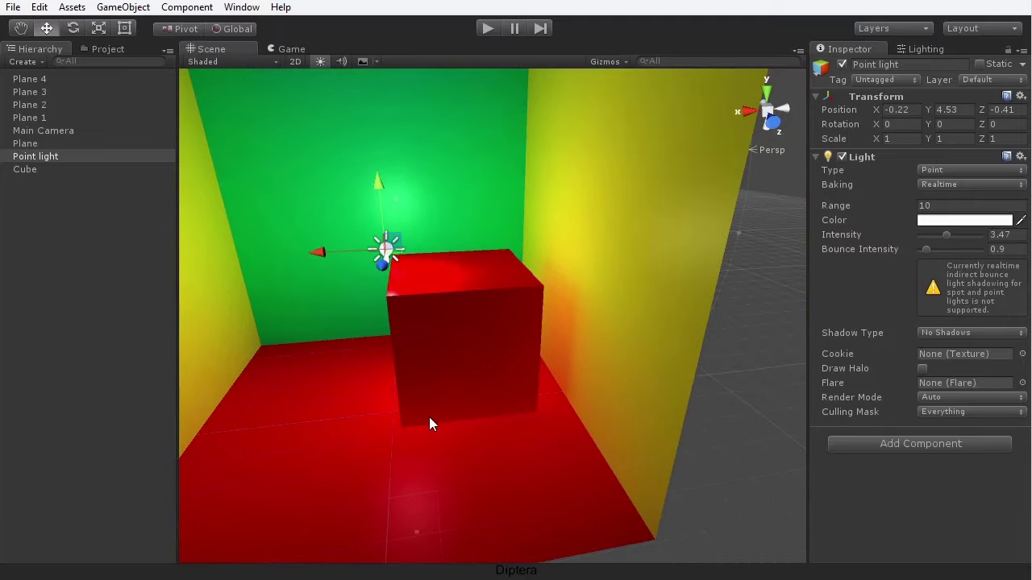
pyautogui.scroll(5, 436, 417)
pyautogui.keyDown('alt'); pyautogui.moveTo(484, 436); pyautogui.dragTo(421, 382); pyautogui.keyUp('alt')
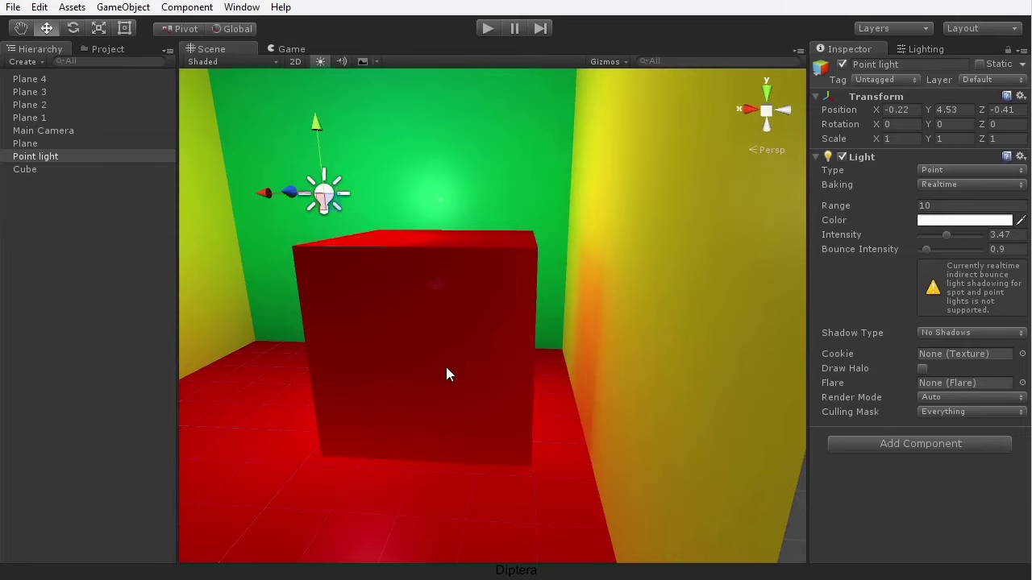
pyautogui.keyDown('alt'); pyautogui.moveTo(445, 375); pyautogui.dragTo(582, 352); pyautogui.keyUp('alt')
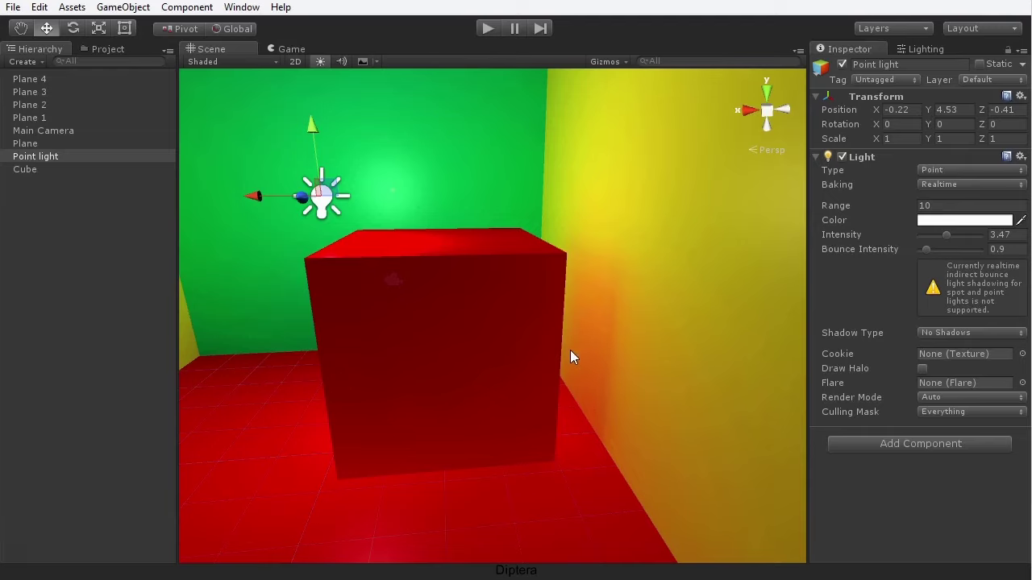
pyautogui.keyDown('alt'); pyautogui.moveTo(392, 370); pyautogui.dragTo(571, 433); pyautogui.keyUp('alt')
pyautogui.keyDown('alt'); pyautogui.moveTo(449, 430); pyautogui.dragTo(493, 441); pyautogui.keyUp('alt')
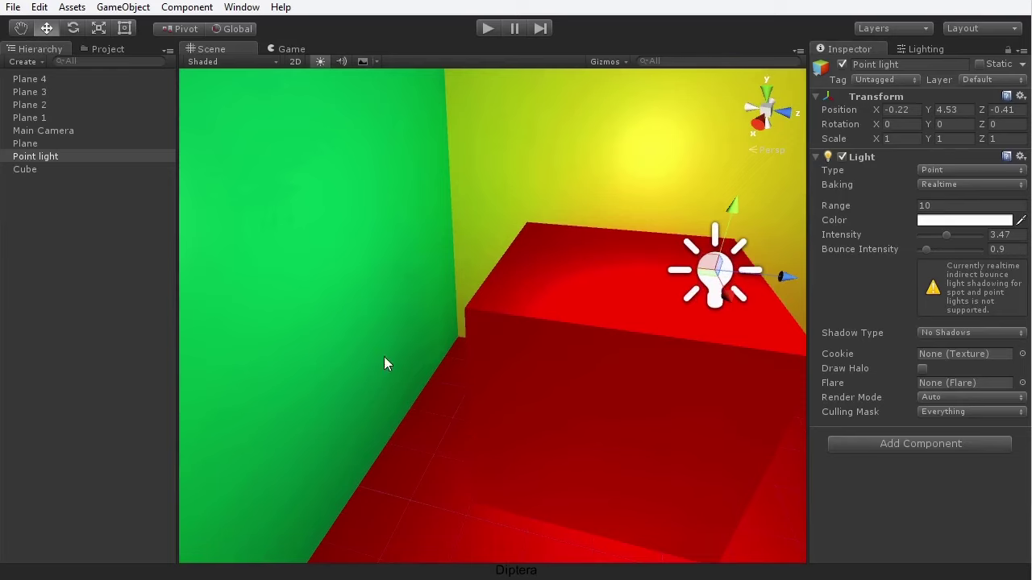
pyautogui.scroll(-5, 573, 438)
pyautogui.keyDown('alt'); pyautogui.moveTo(569, 440); pyautogui.dragTo(585, 427); pyautogui.keyUp('alt')
pyautogui.keyDown('alt'); pyautogui.moveTo(568, 332); pyautogui.dragTo(537, 375); pyautogui.keyUp('alt')
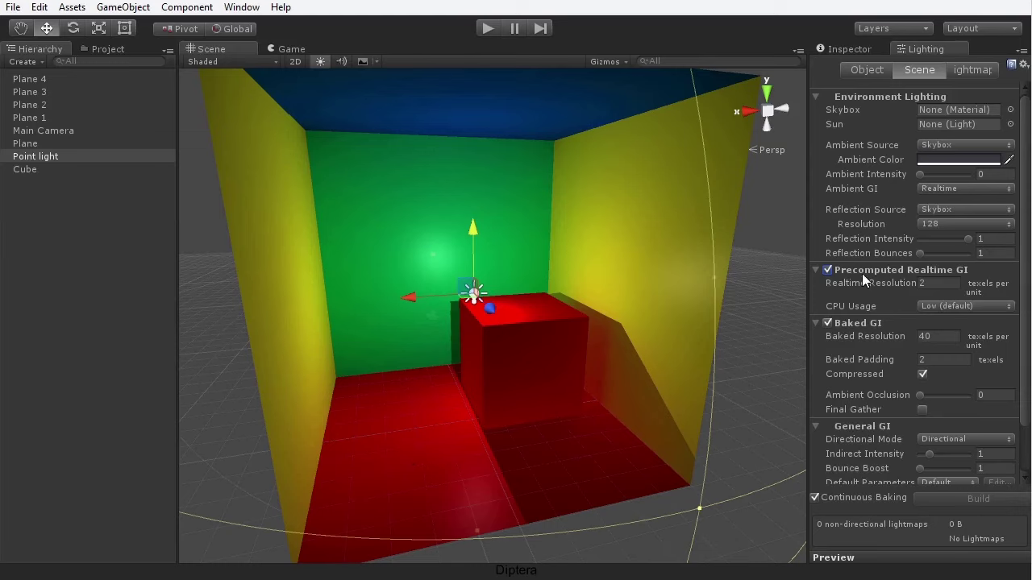
# - Try the point light farther from the cube along the X axis and undo the move
pyautogui.moveTo(410, 302); pyautogui.dragTo(356, 302)
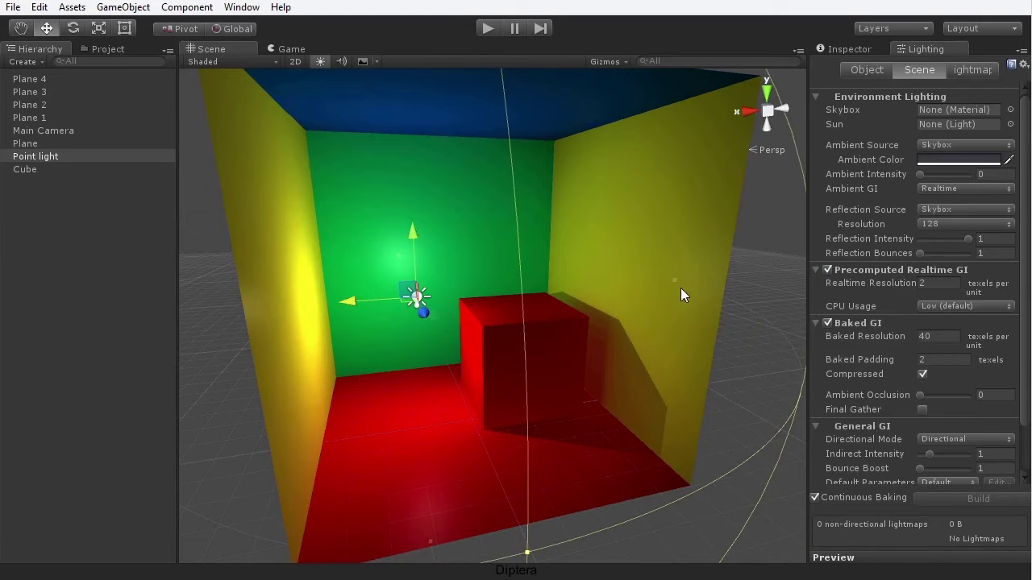
pyautogui.keyDown('alt'); pyautogui.moveTo(431, 360); pyautogui.dragTo(403, 328); pyautogui.keyUp('alt')
pyautogui.hotkey('ctrl', 'z')
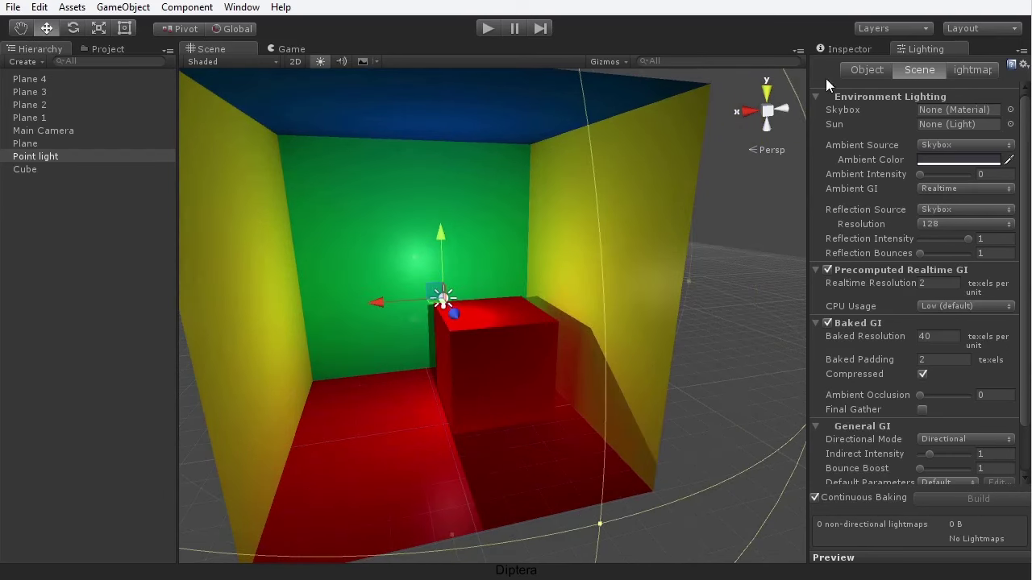
# - Raise the point light's intensity to 4.9 and move it along the Z axis to about 0.53
pyautogui.click(852, 47)
pyautogui.click(945, 224)
pyautogui.click(944, 237)
pyautogui.moveTo(947, 240); pyautogui.dragTo(959, 241)
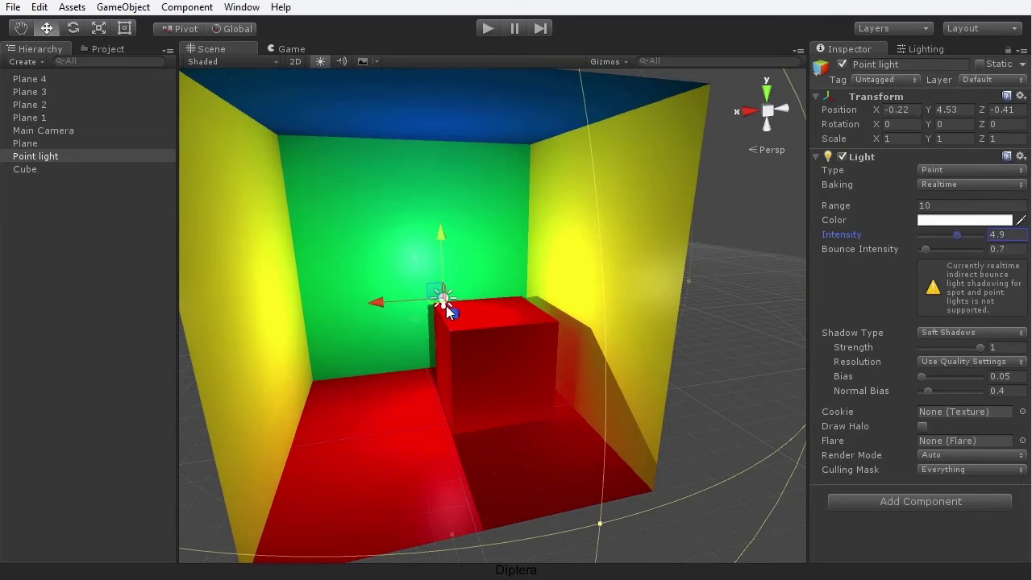
pyautogui.moveTo(455, 316)
pyautogui.mouseDown()
pyautogui.moveTo(482, 357)
pyautogui.moveTo(444, 300)
pyautogui.moveTo(458, 342)
pyautogui.moveTo(460, 323)
pyautogui.moveTo(433, 294)
pyautogui.moveTo(468, 338)
pyautogui.moveTo(449, 308)
pyautogui.moveTo(451, 326)
pyautogui.mouseUp()
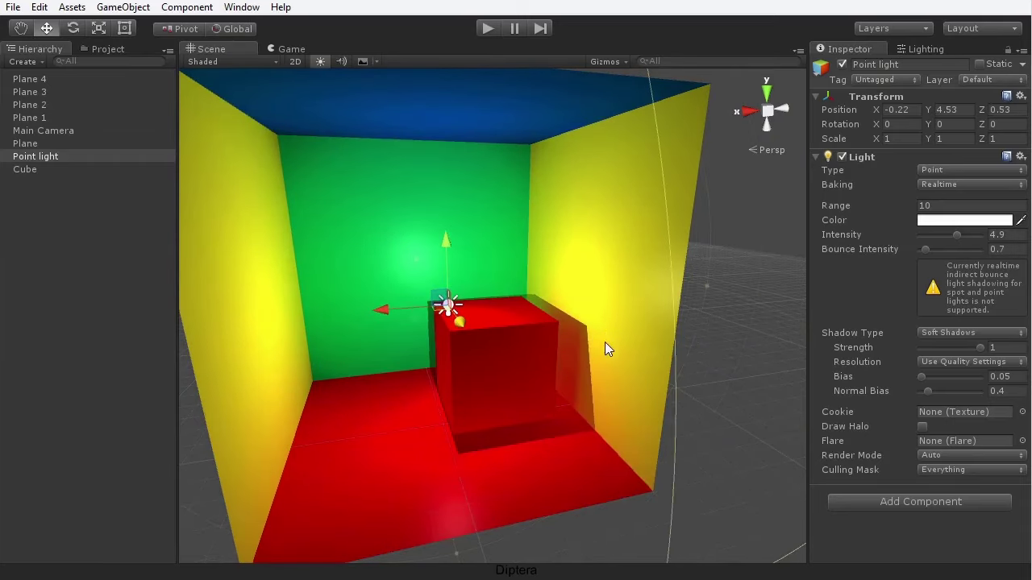
# - Undo the point light's last move along the Z axis and lower its intensity to 4.6
pyautogui.hotkey('ctrl', 'z')
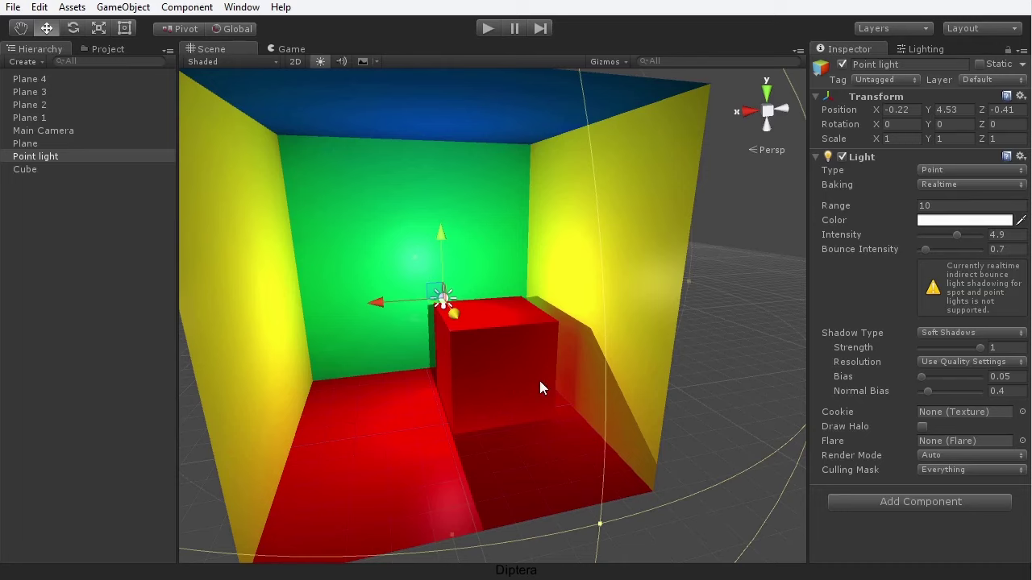
pyautogui.click(513, 363)
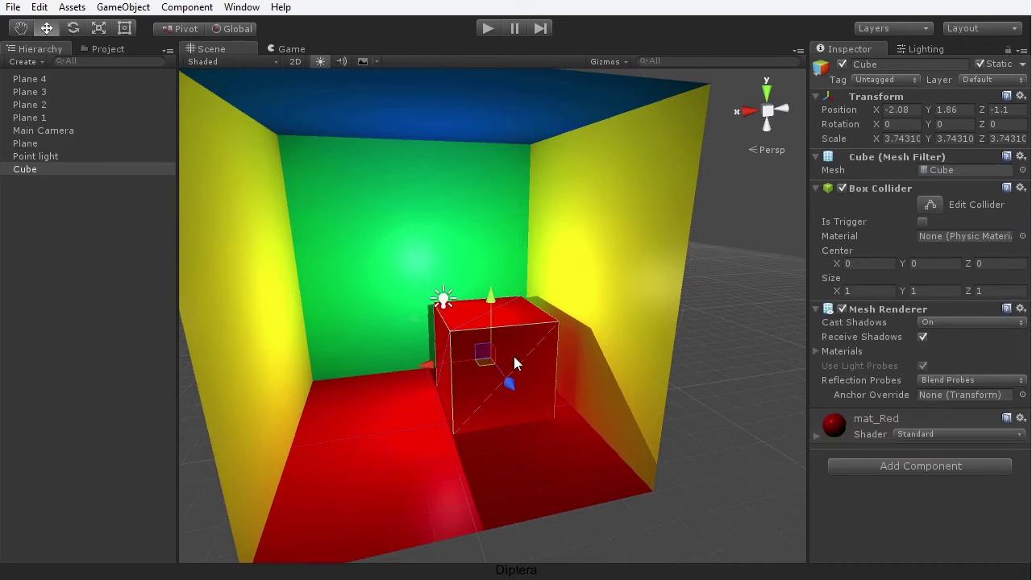
pyautogui.click(444, 301)
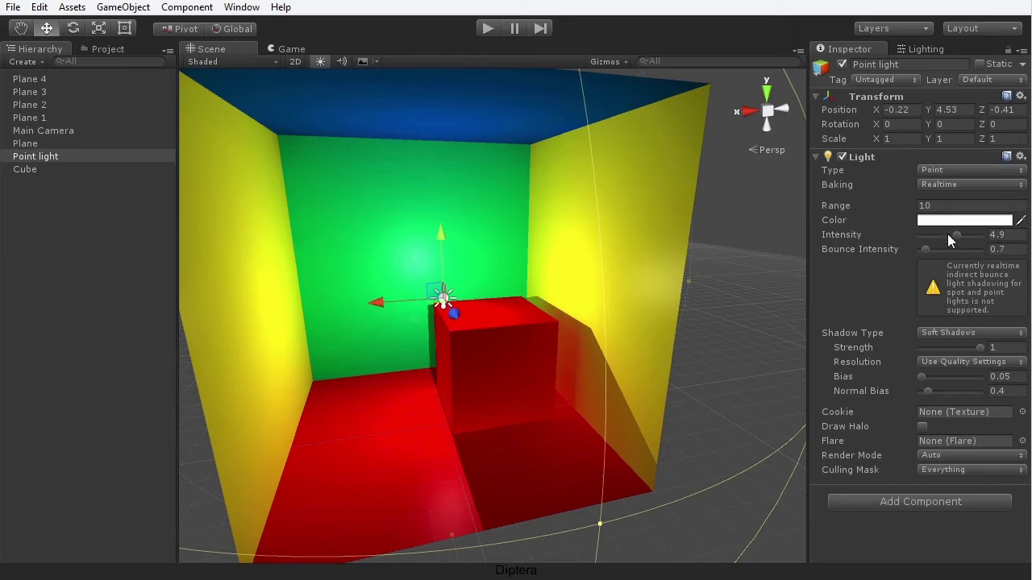
pyautogui.moveTo(958, 233); pyautogui.dragTo(956, 233)
pyautogui.keyDown('alt'); pyautogui.moveTo(535, 435); pyautogui.dragTo(516, 419); pyautogui.keyUp('alt')
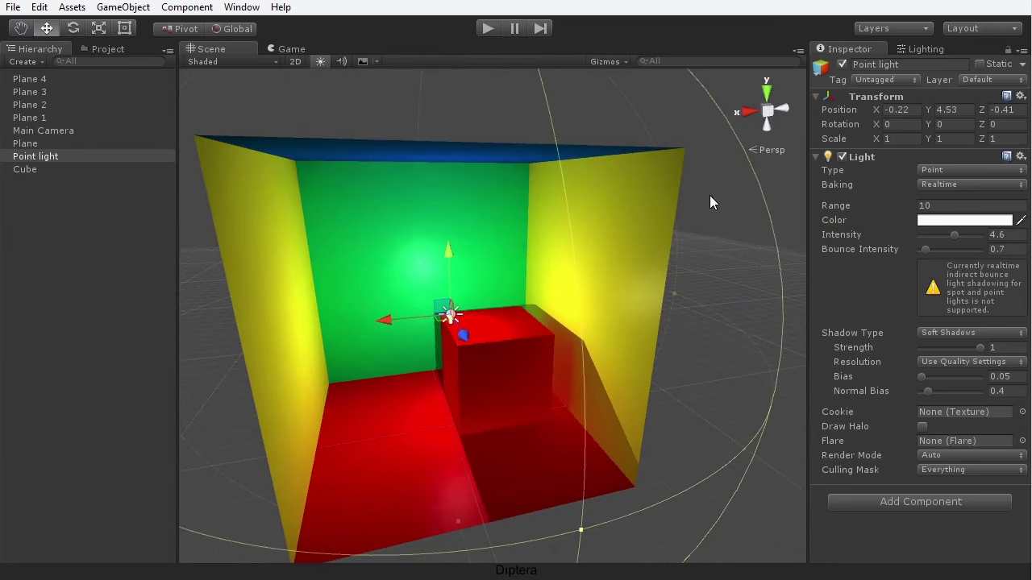
# - Open the scene lighting settings and try turning Continuous Baking off and back on
pyautogui.click(920, 49)
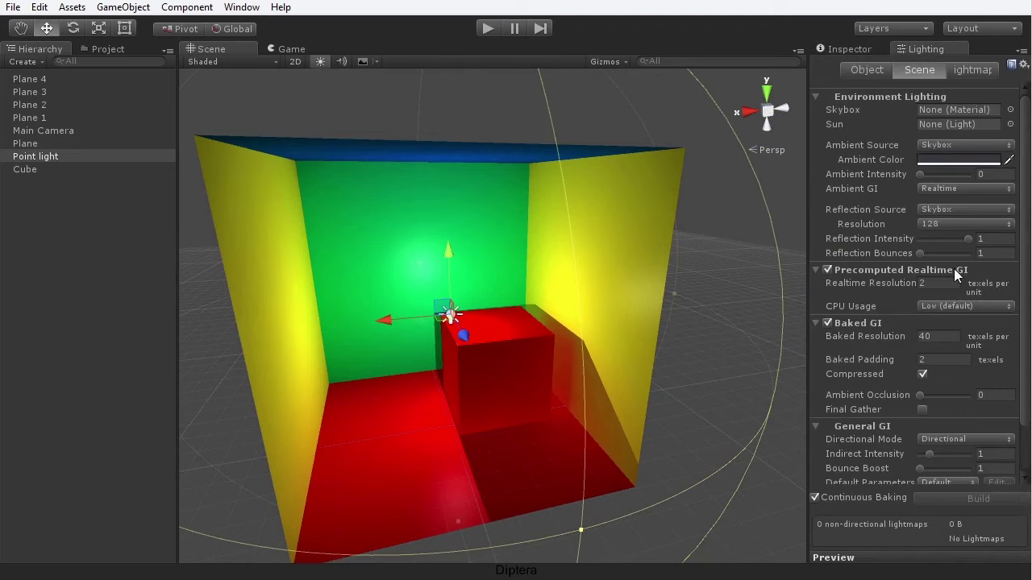
pyautogui.moveTo(941, 270)
pyautogui.click(815, 498)
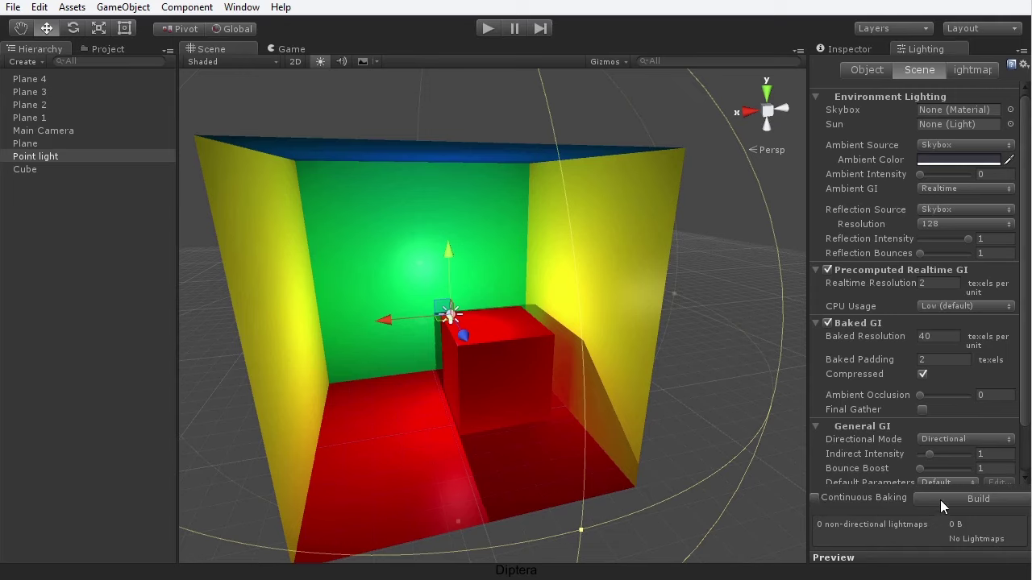
pyautogui.click(815, 497)
# - Turn off Precomputed Realtime GI and view the scene's baked lightmaps
pyautogui.moveTo(556, 342); pyautogui.dragTo(545, 331, button='middle')
pyautogui.scroll(2, 459, 358)
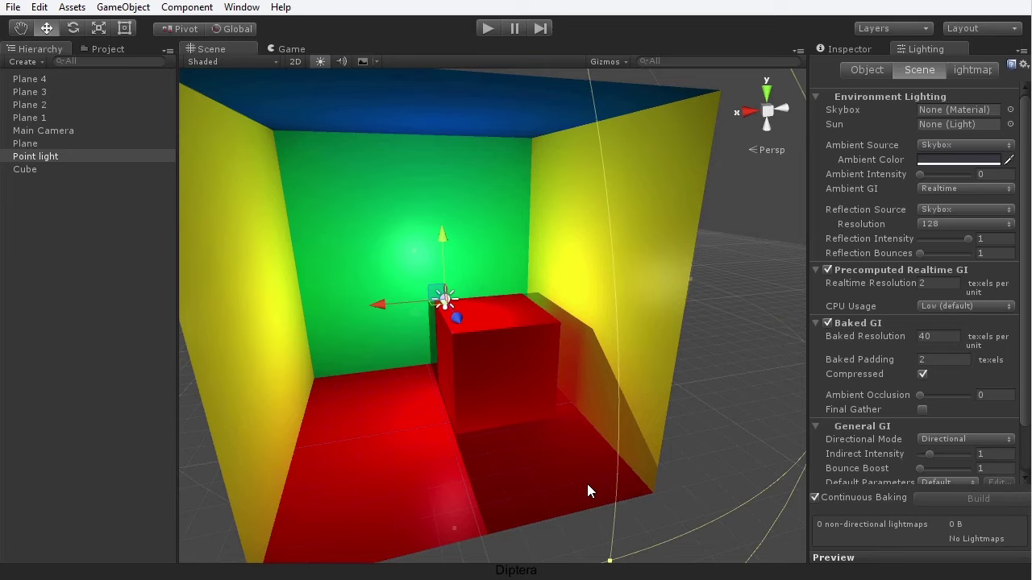
pyautogui.moveTo(558, 453); pyautogui.dragTo(565, 447, button='middle')
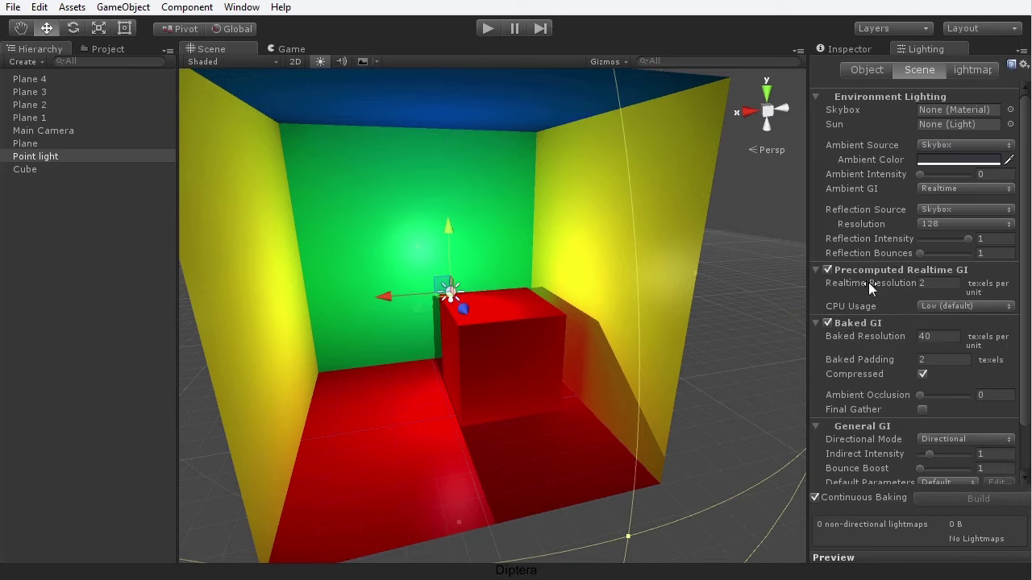
pyautogui.click(828, 271)
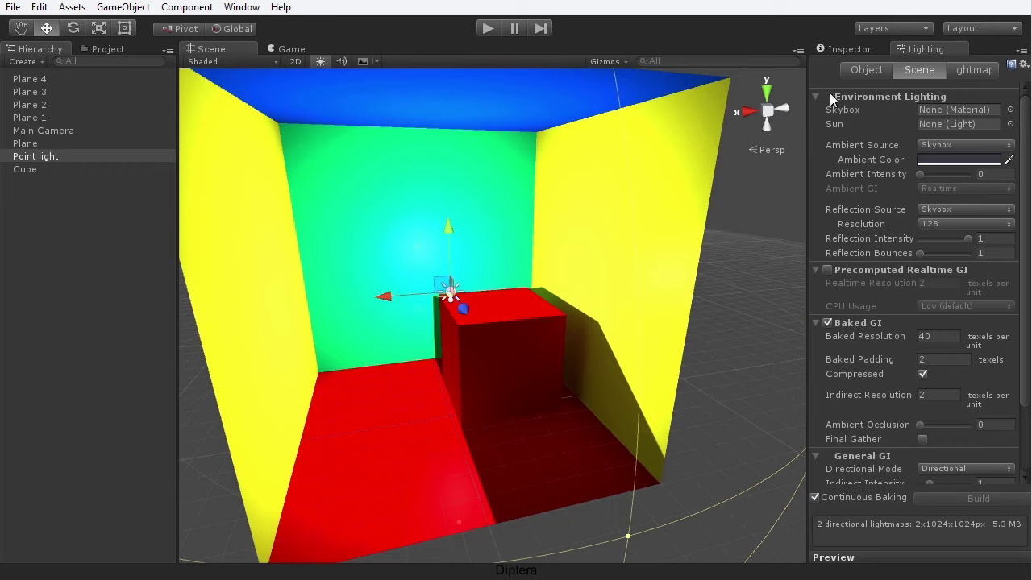
pyautogui.moveTo(809, 74); pyautogui.dragTo(748, 73)
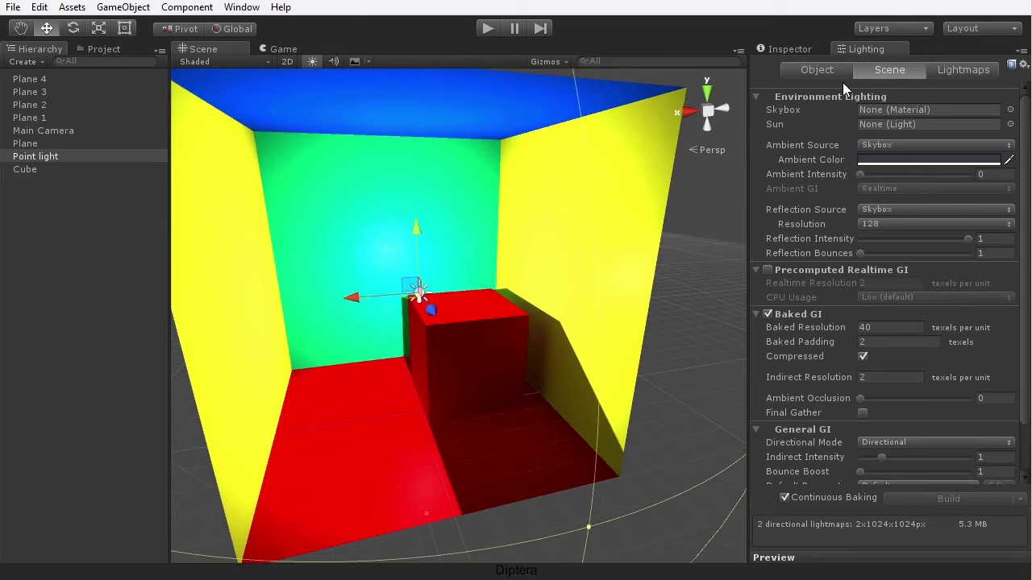
pyautogui.click(974, 71)
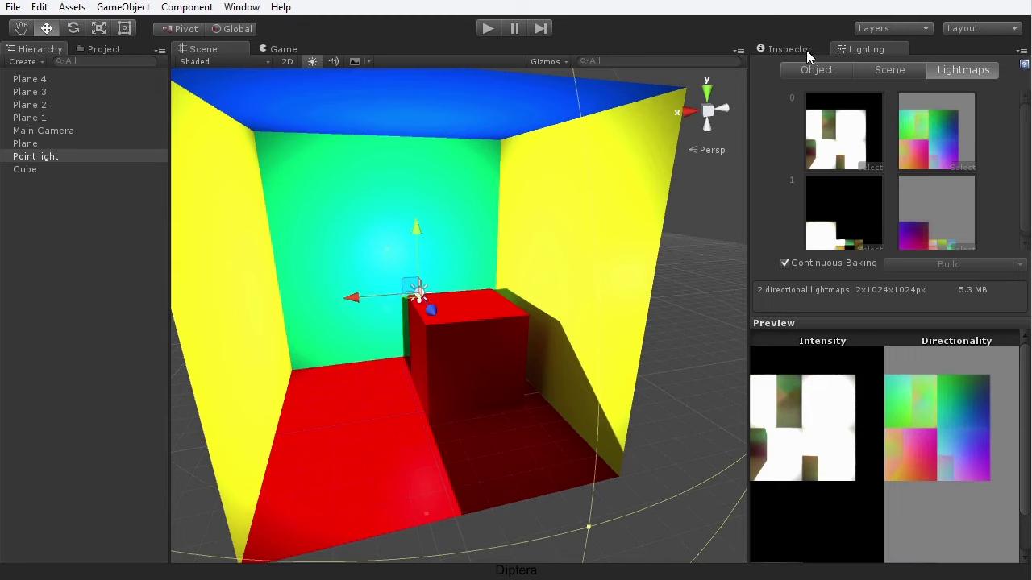
pyautogui.click(886, 72)
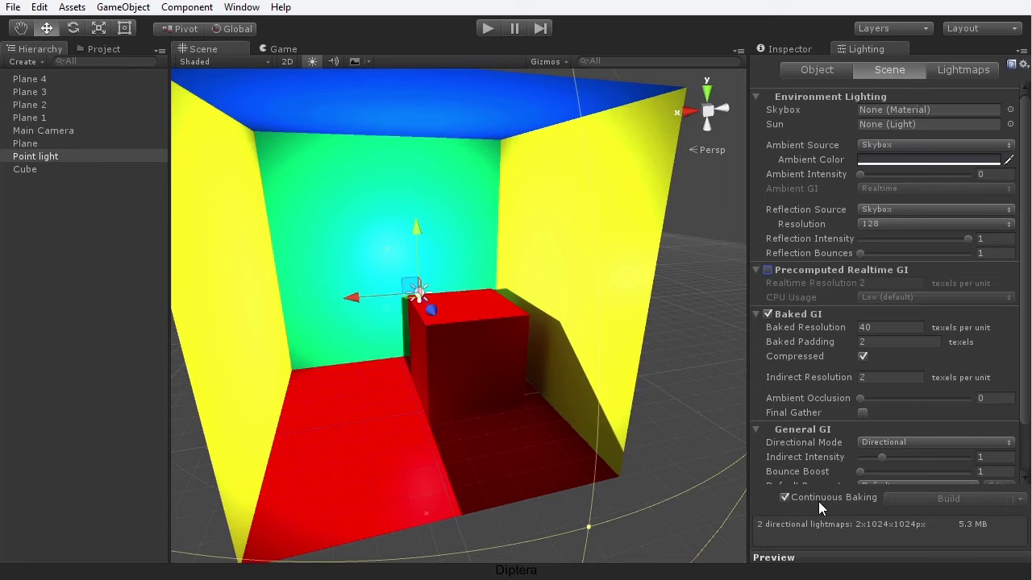
# - With Continuous Baking turned off, try moving the red cube along the X axis and undo the move
pyautogui.click(784, 499)
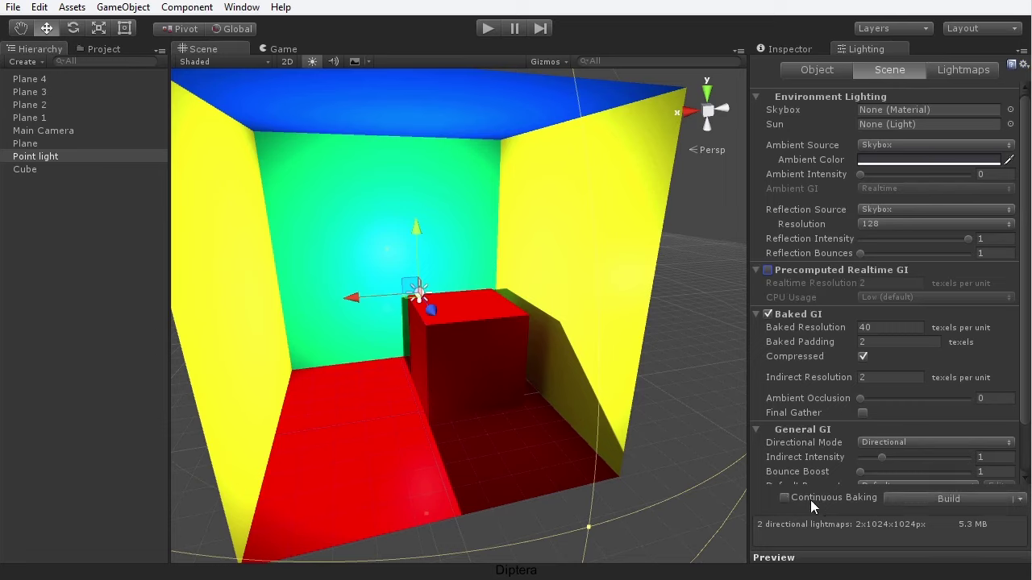
pyautogui.click(464, 356)
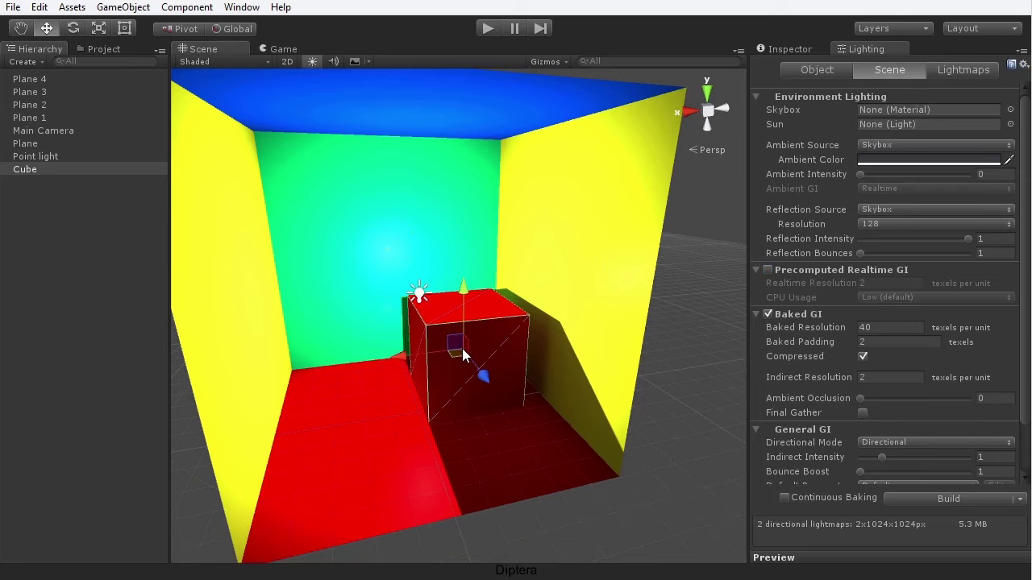
pyautogui.moveTo(403, 354); pyautogui.dragTo(291, 360)
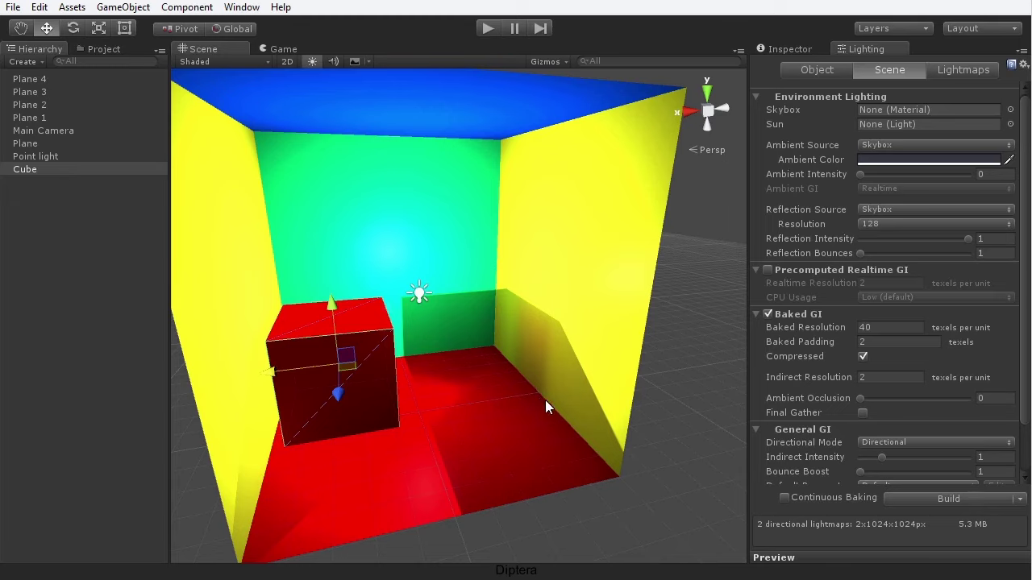
pyautogui.hotkey('ctrl', 'z')
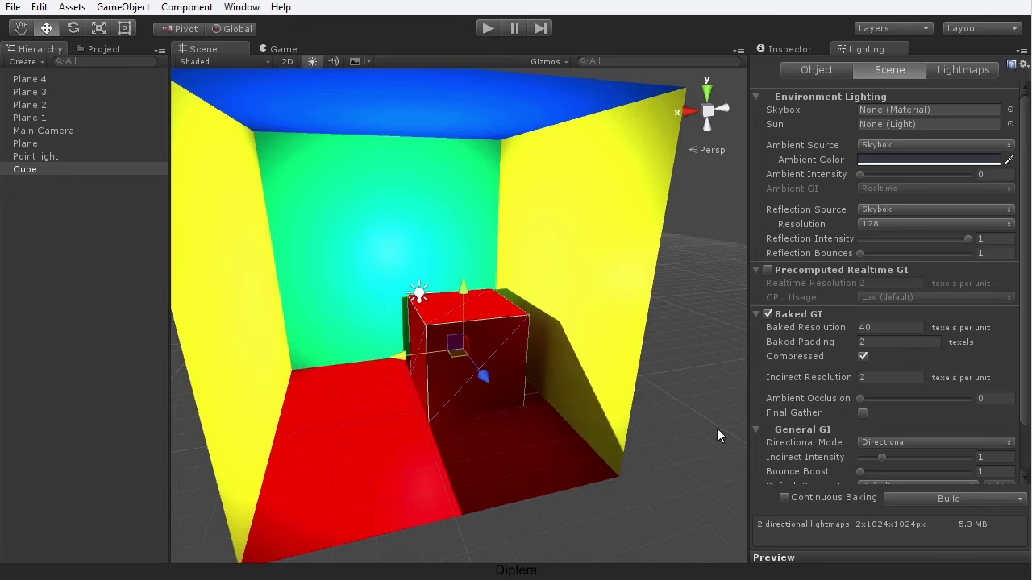
# - Turn Continuous Baking and Precomputed Realtime GI back on for the colored room
pyautogui.click(789, 496)
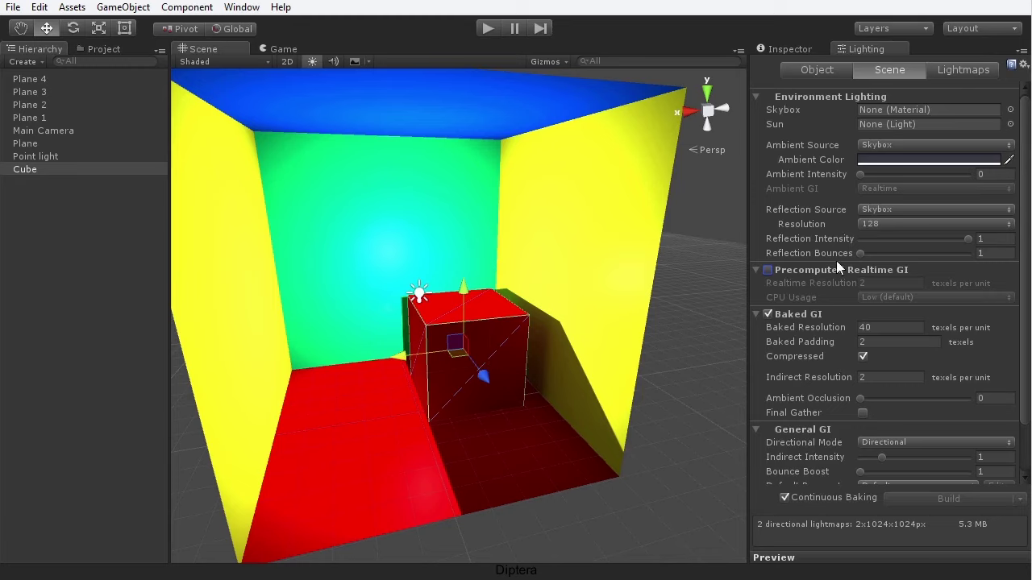
pyautogui.click(768, 271)
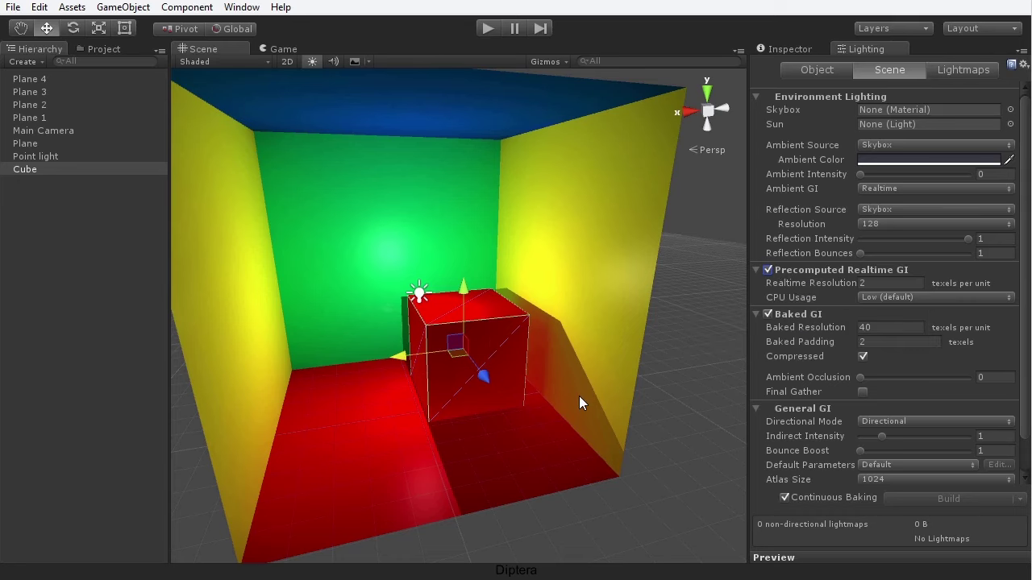
pyautogui.keyDown('alt'); pyautogui.moveTo(474, 437); pyautogui.dragTo(522, 450); pyautogui.keyUp('alt')
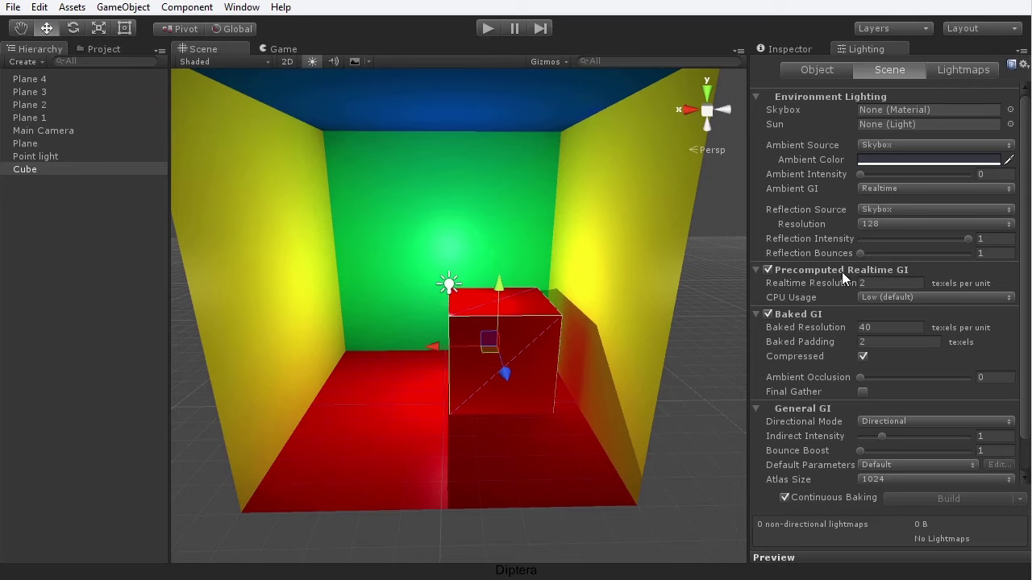
pyautogui.moveTo(891, 269)
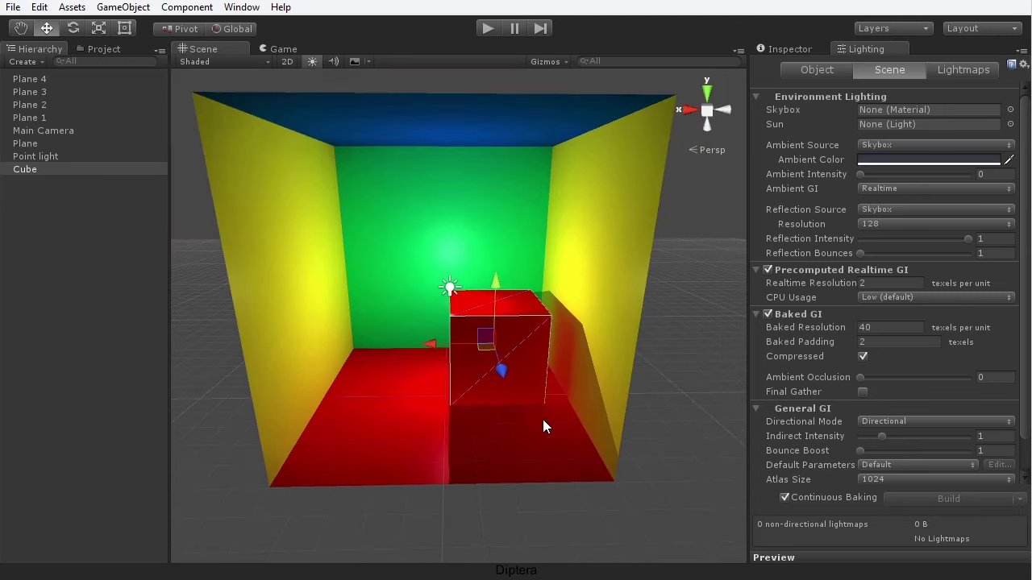
# - Add a second cube scaled to about 3.35 beside the red cube, at about X 1.83, Y 1.67, Z 0.93
pyautogui.click(125, 7)
pyautogui.moveTo(124, 65)
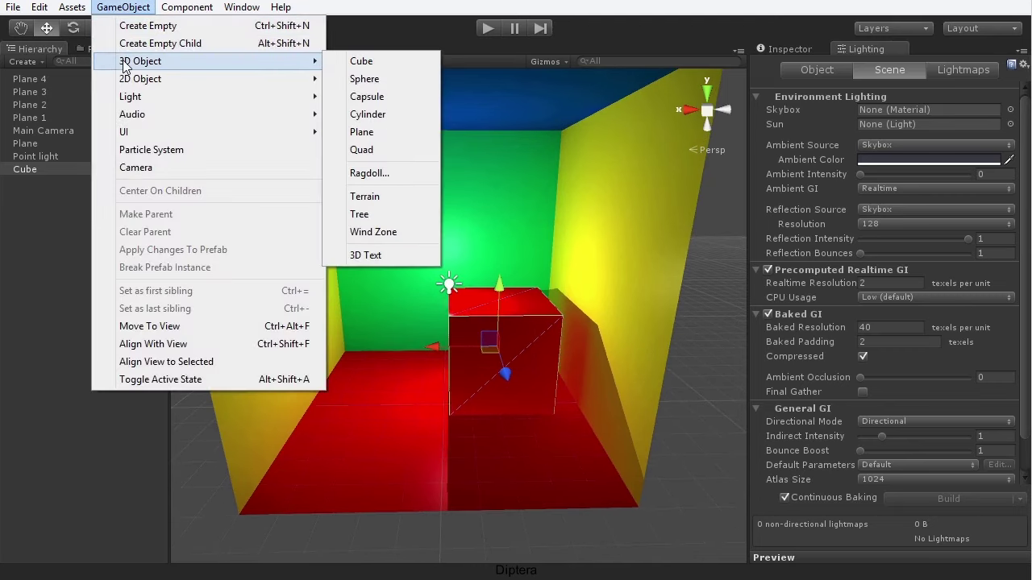
pyautogui.click(374, 60)
pyautogui.moveTo(420, 314); pyautogui.dragTo(498, 243)
pyautogui.press('r')
pyautogui.press('w')
pyautogui.moveTo(372, 330); pyautogui.dragTo(349, 410)
pyautogui.keyDown('alt'); pyautogui.moveTo(410, 308); pyautogui.dragTo(484, 379); pyautogui.keyUp('alt')
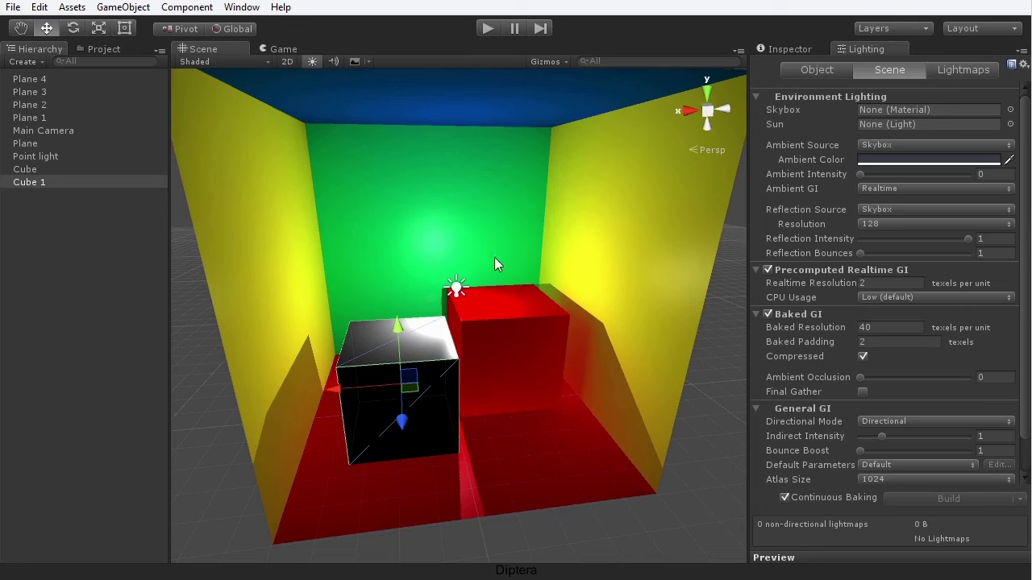
# - Mark the new cube as Static and clear the setting again
pyautogui.click(779, 48)
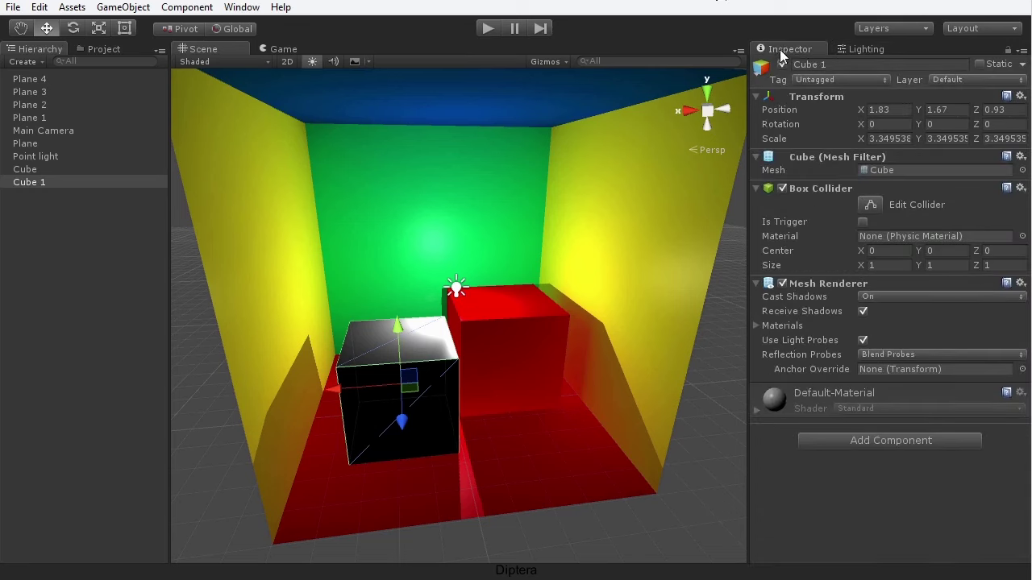
pyautogui.click(977, 65)
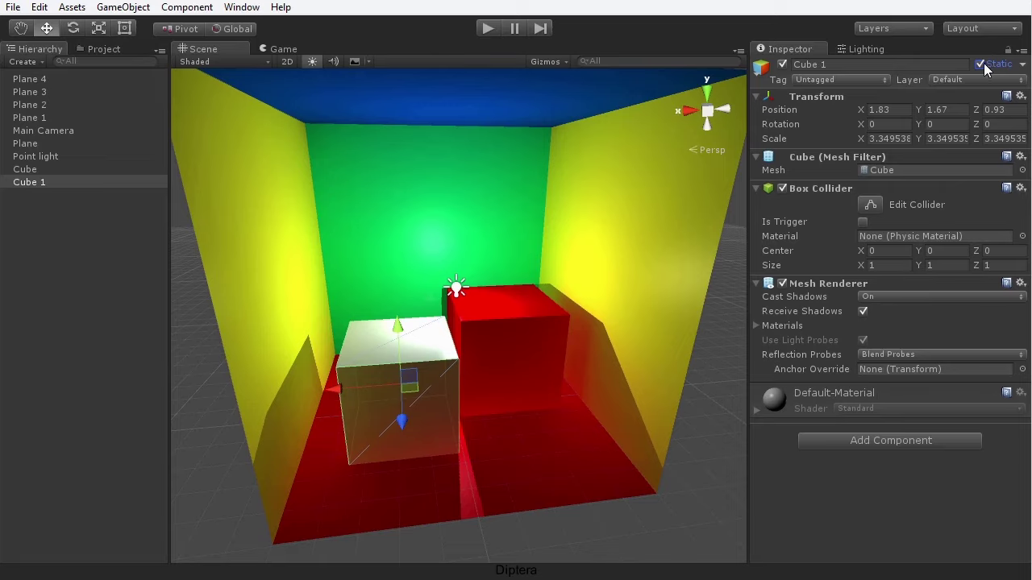
pyautogui.click(980, 64)
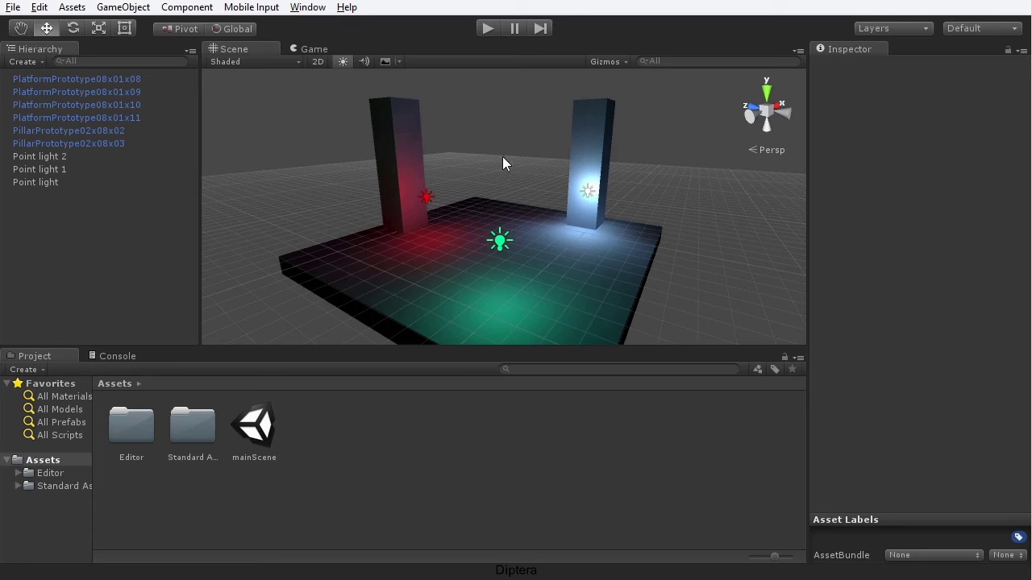
# - In the pillar scene, set the shadow type of the green, white and red point lights to Hard Shadows
pyautogui.click(584, 159)
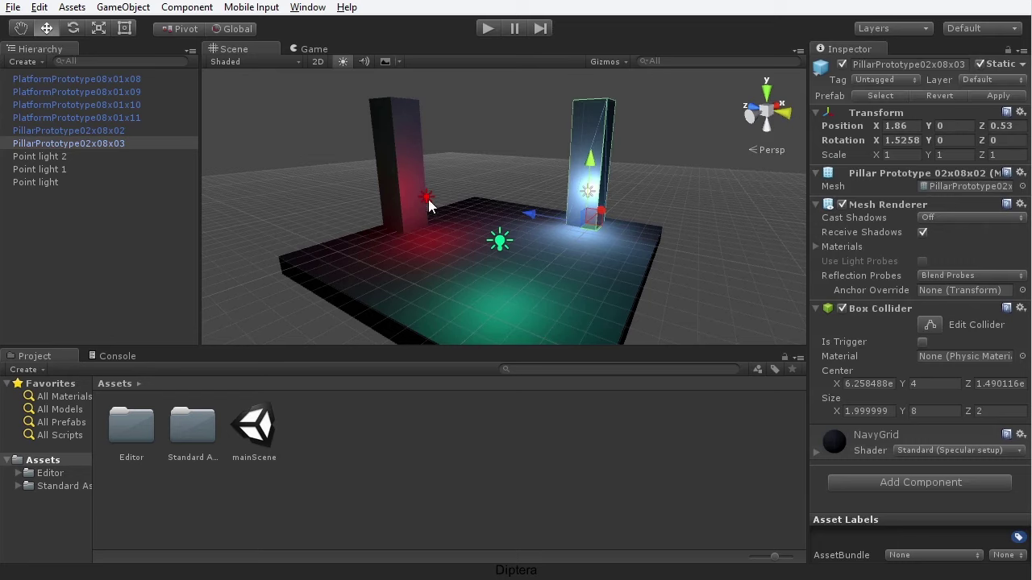
pyautogui.click(501, 241)
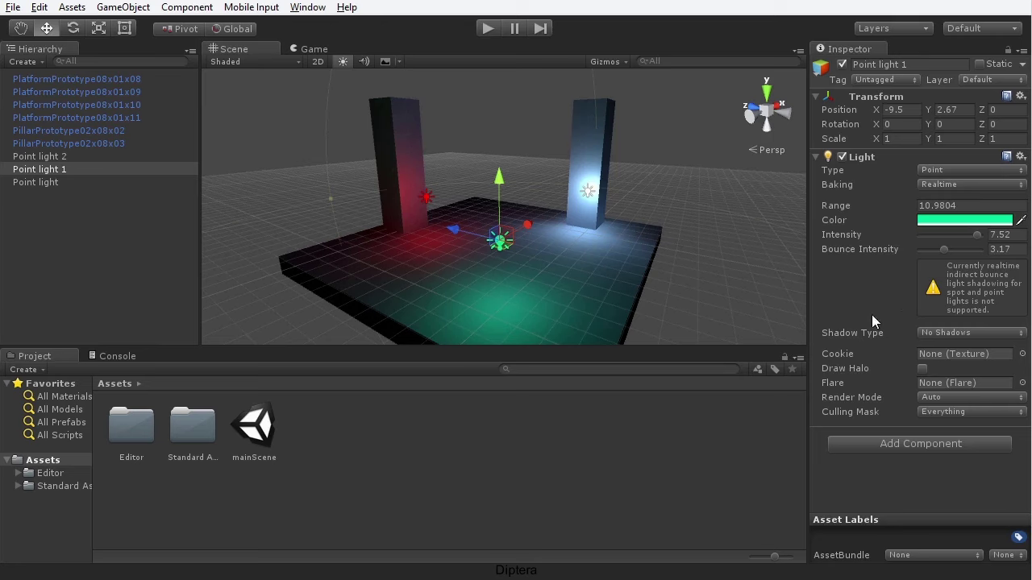
pyautogui.click(961, 338)
pyautogui.click(890, 368)
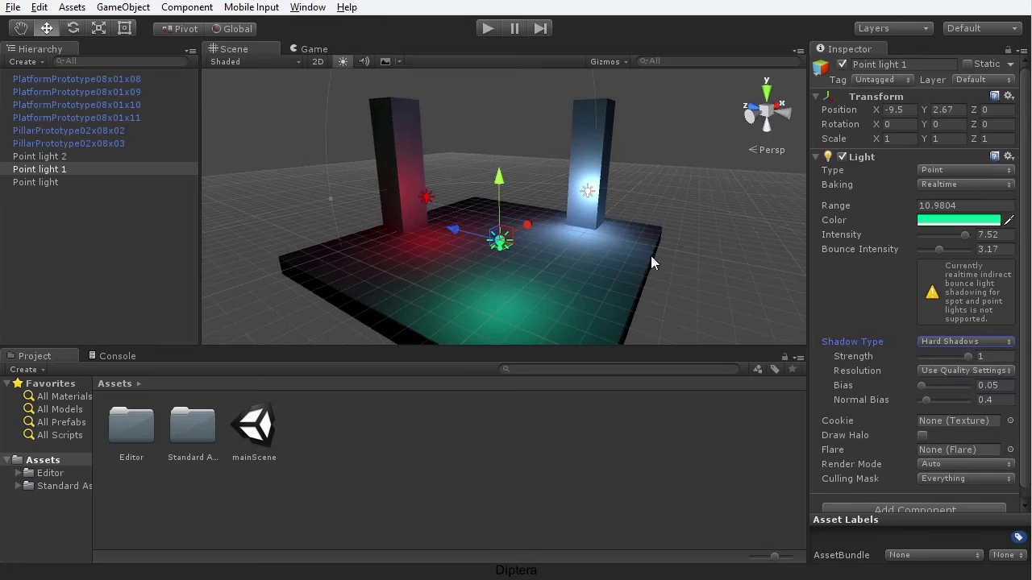
pyautogui.click(592, 196)
pyautogui.click(940, 333)
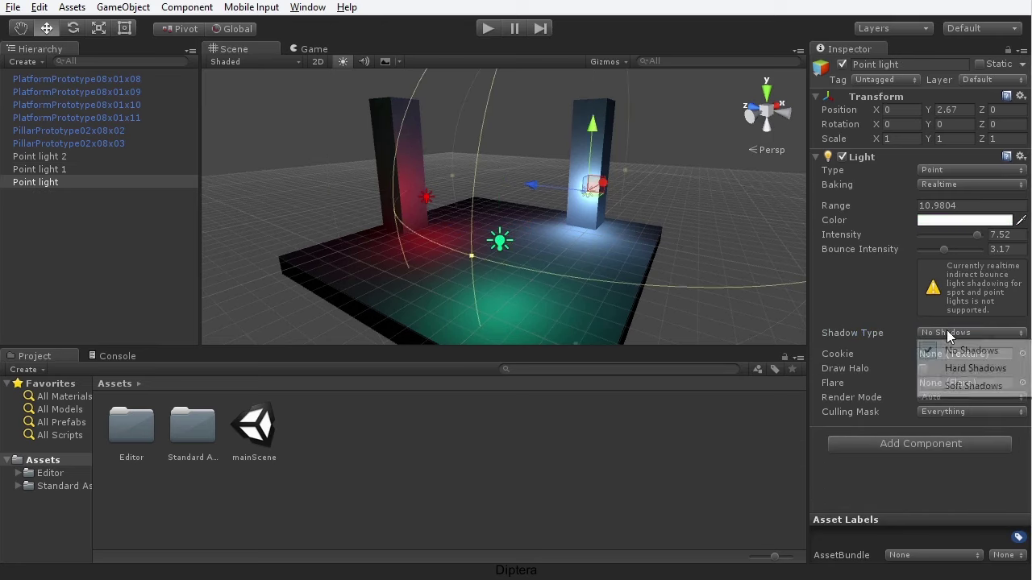
pyautogui.click(951, 371)
pyautogui.click(431, 197)
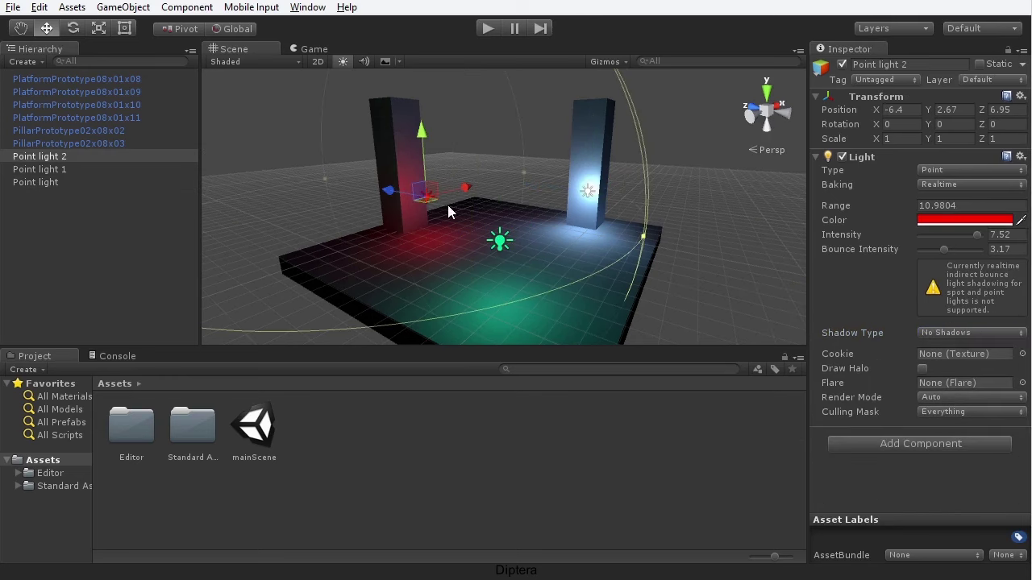
pyautogui.click(932, 332)
pyautogui.click(934, 367)
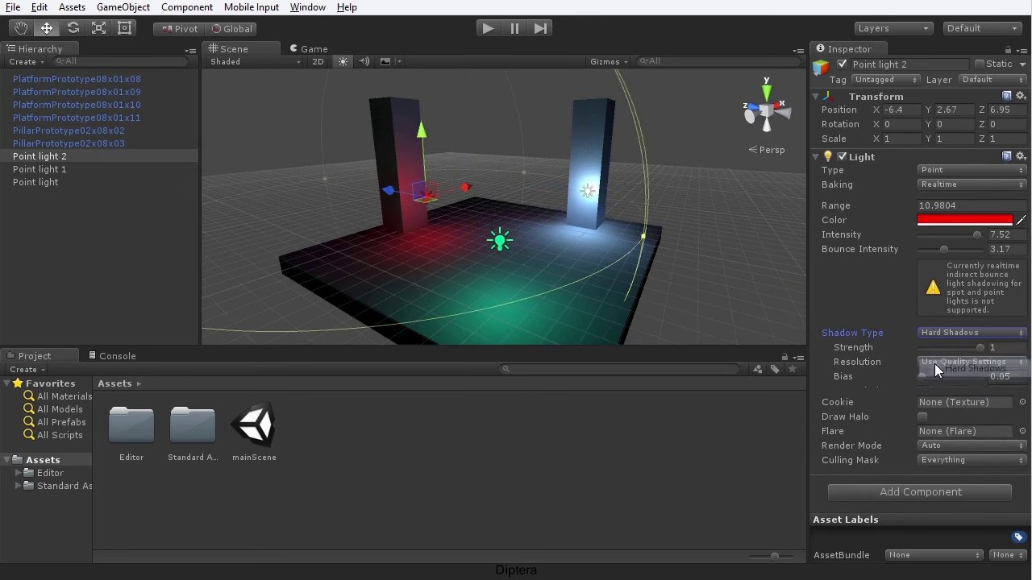
# - Set Cast Shadows to On for both pillars on the platform
pyautogui.click(705, 266)
pyautogui.keyDown('alt'); pyautogui.moveTo(594, 266); pyautogui.dragTo(464, 278); pyautogui.keyUp('alt')
pyautogui.scroll(2, 464, 276)
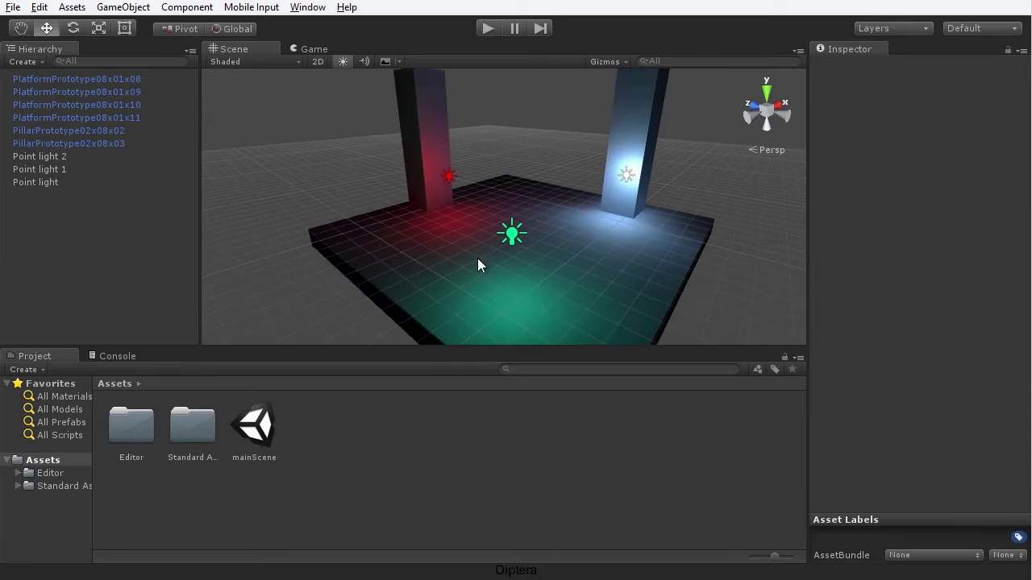
pyautogui.keyDown('alt'); pyautogui.moveTo(585, 202); pyautogui.dragTo(569, 280); pyautogui.keyUp('alt')
pyautogui.click(610, 139)
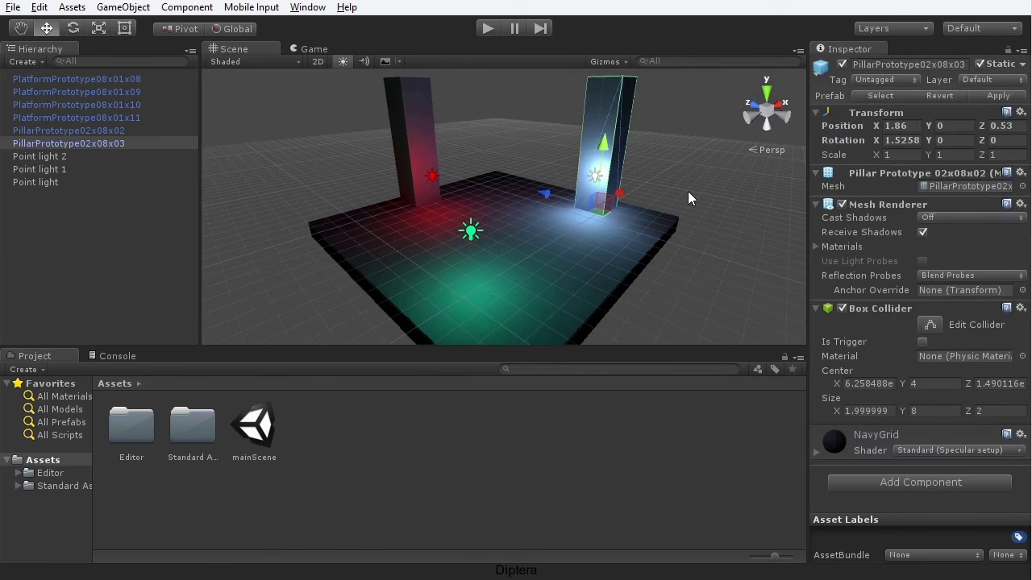
pyautogui.click(944, 220)
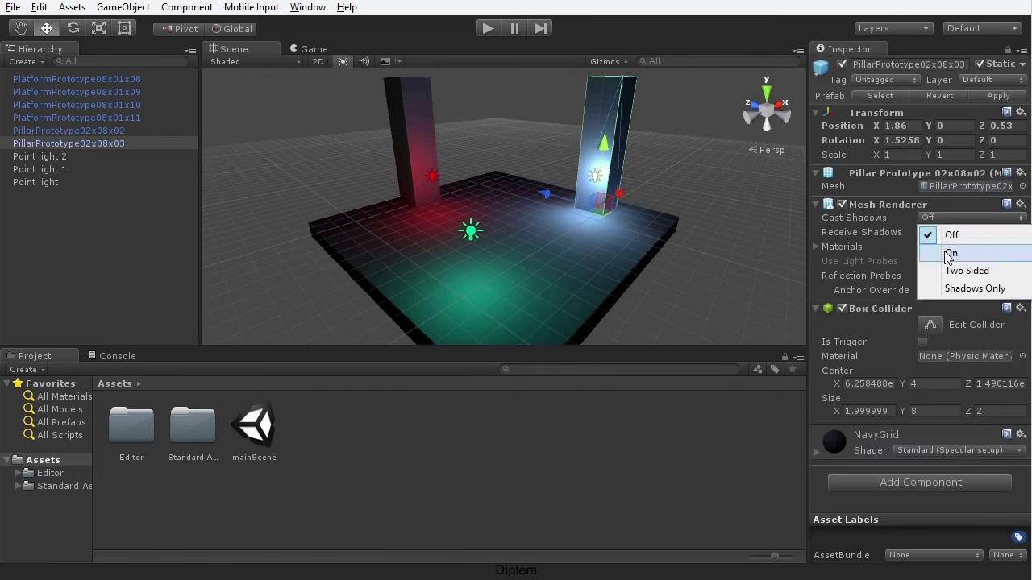
pyautogui.click(935, 230)
pyautogui.click(415, 145)
pyautogui.click(935, 217)
pyautogui.click(925, 254)
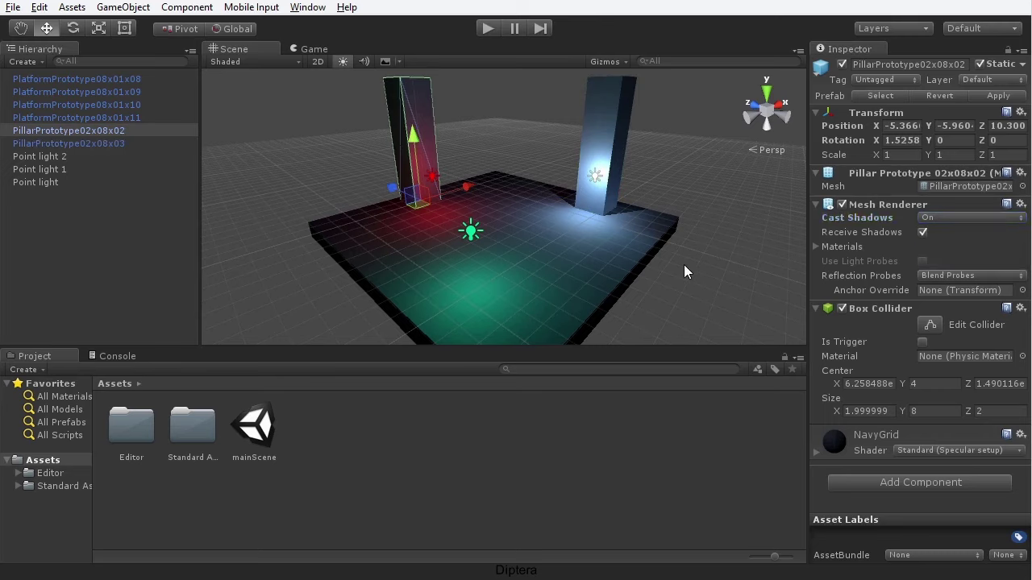
pyautogui.click(683, 265)
pyautogui.moveTo(440, 236); pyautogui.dragTo(479, 250, button='middle')
pyautogui.keyDown('alt'); pyautogui.moveTo(479, 250); pyautogui.dragTo(456, 236); pyautogui.keyUp('alt')
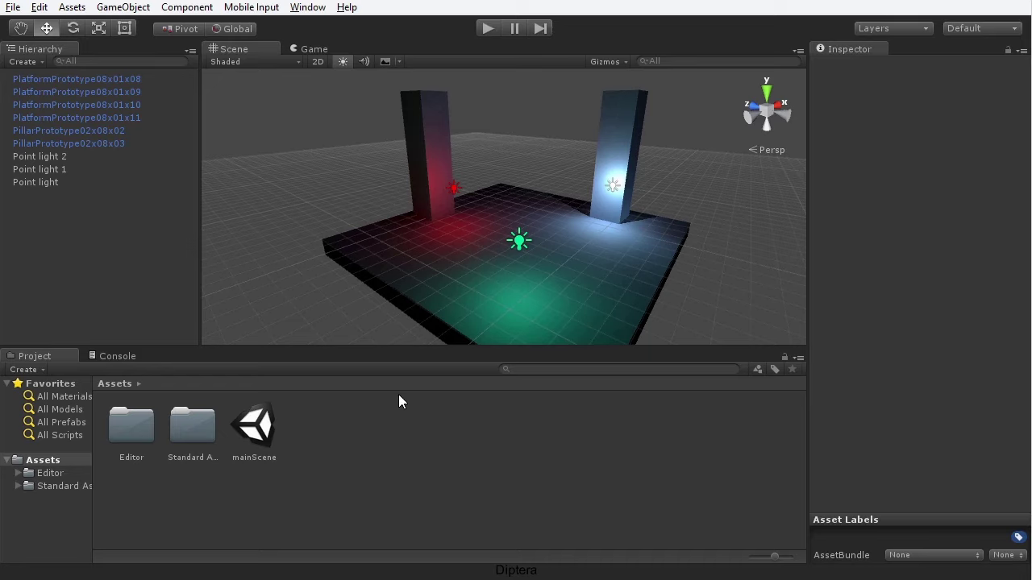
pyautogui.click(71, 7)
pyautogui.moveTo(89, 120)
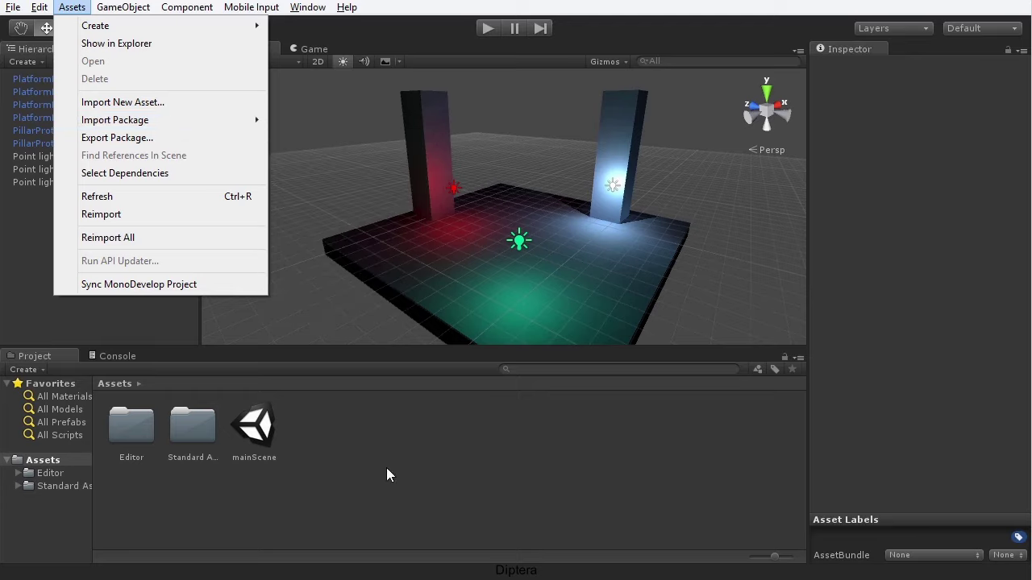
pyautogui.click(389, 525)
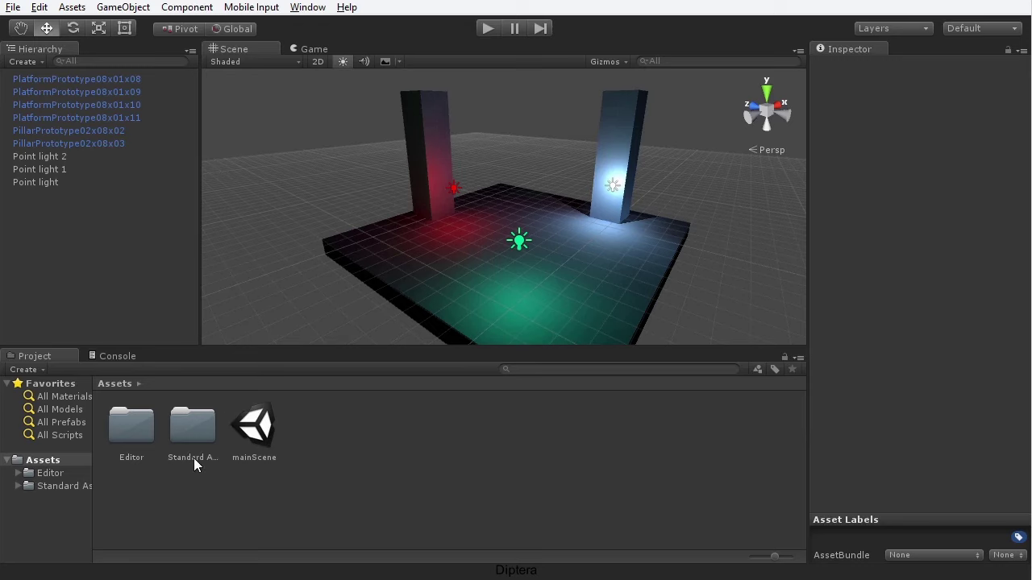
# - Open the ThirdPersonCharacter folder inside the Characters folder of Standard Assets
pyautogui.doubleClick(194, 435)
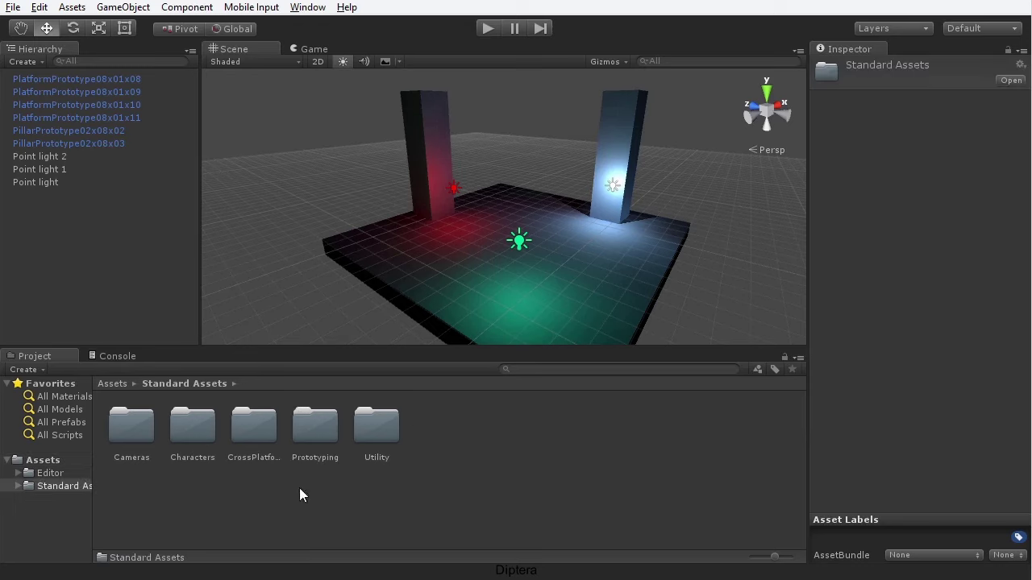
pyautogui.doubleClick(193, 428)
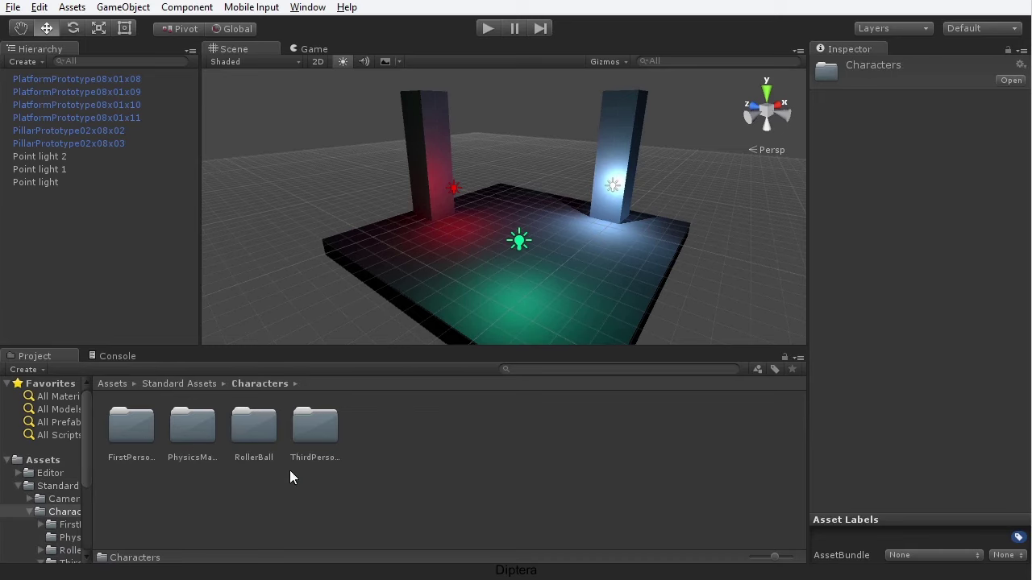
pyautogui.doubleClick(314, 427)
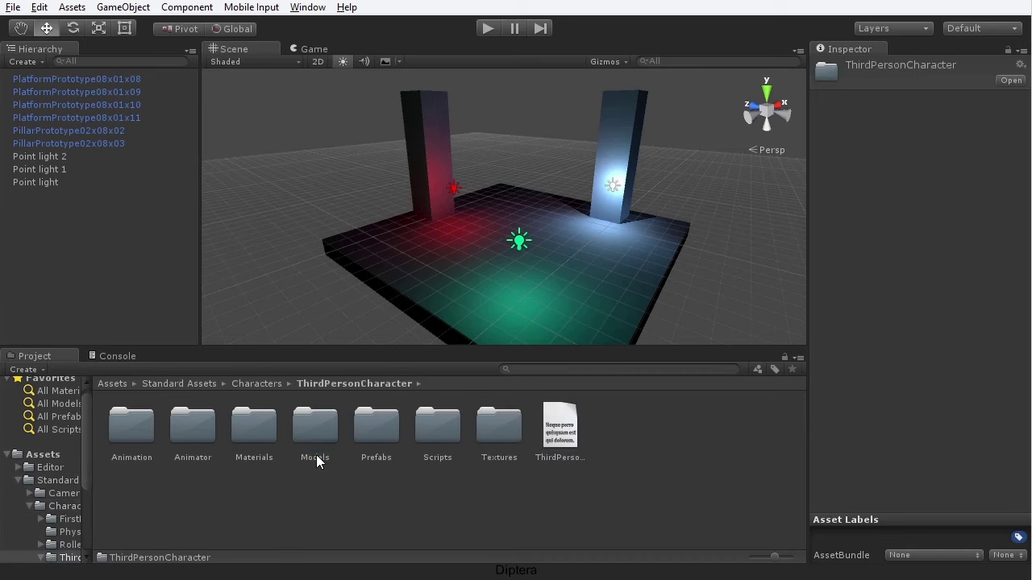
# - Place the ThirdPersonController prefab from the ThirdPersonCharacter Prefabs folder on the platform between the green and white lights
pyautogui.doubleClick(373, 435)
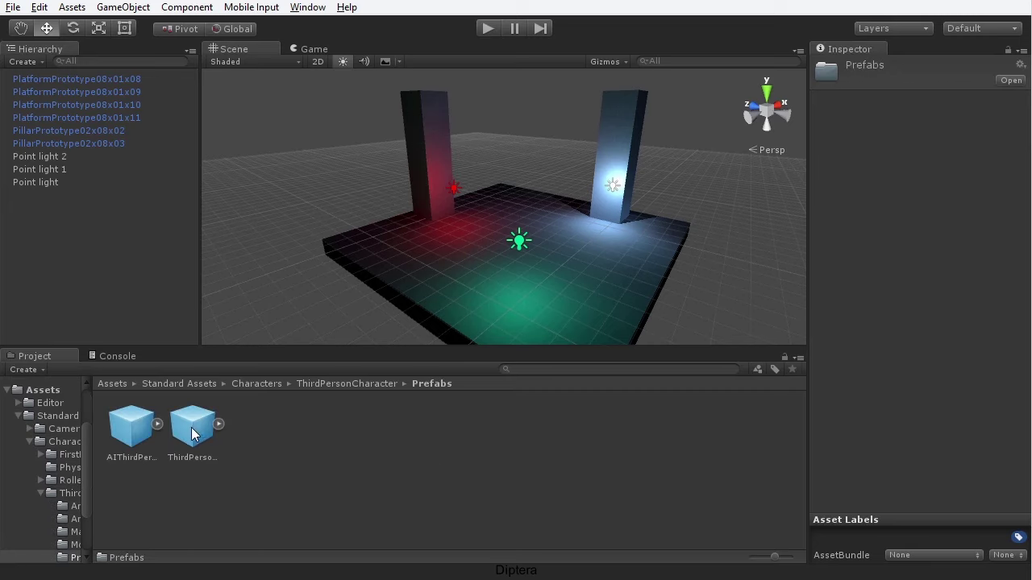
pyautogui.moveTo(192, 434); pyautogui.dragTo(558, 269)
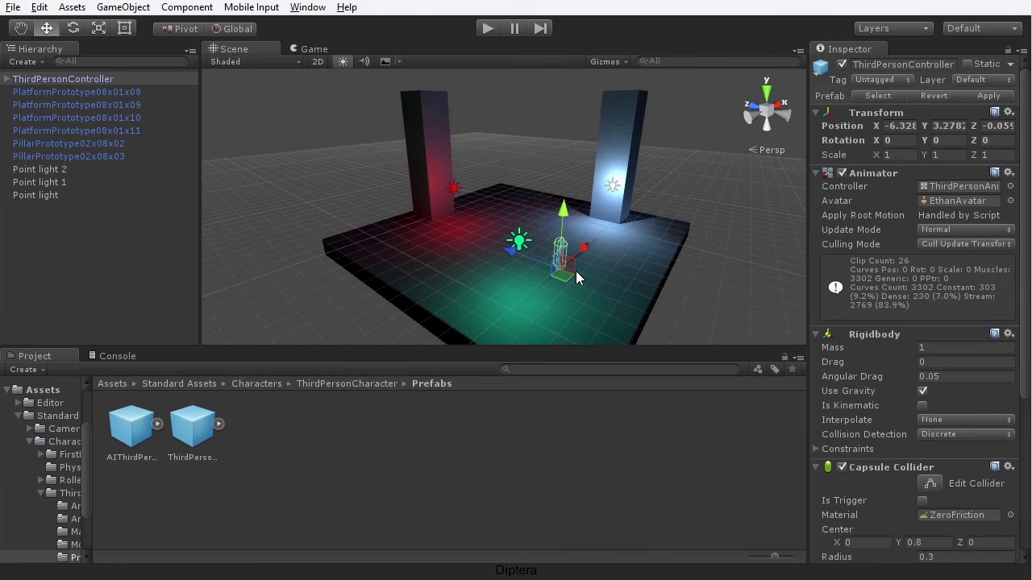
pyautogui.press('f')
pyautogui.keyDown('alt'); pyautogui.moveTo(583, 320); pyautogui.dragTo(502, 175); pyautogui.keyUp('alt')
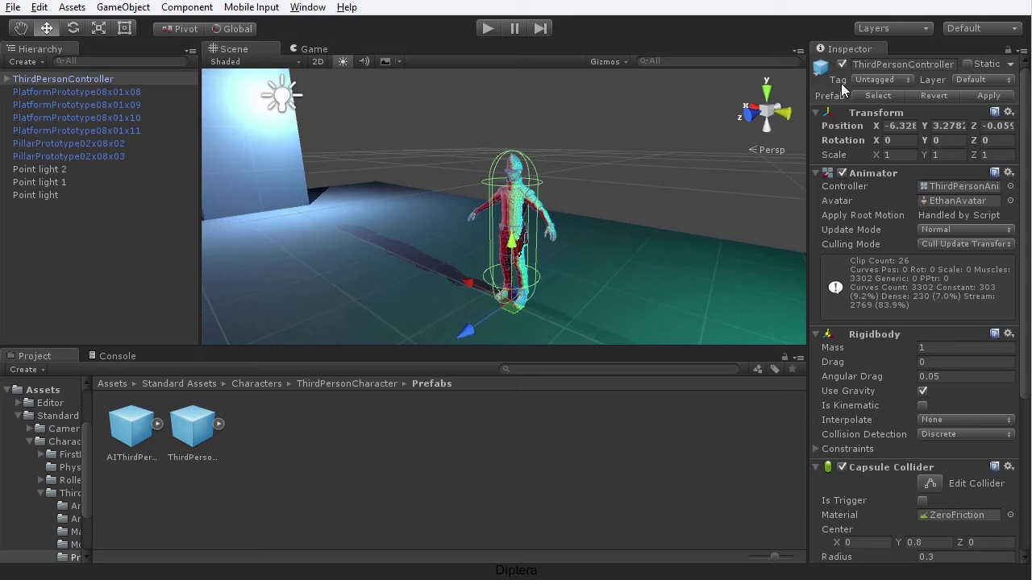
# - Tag the third-person character as Player and check the Game view before returning to the Scene view
pyautogui.click(892, 81)
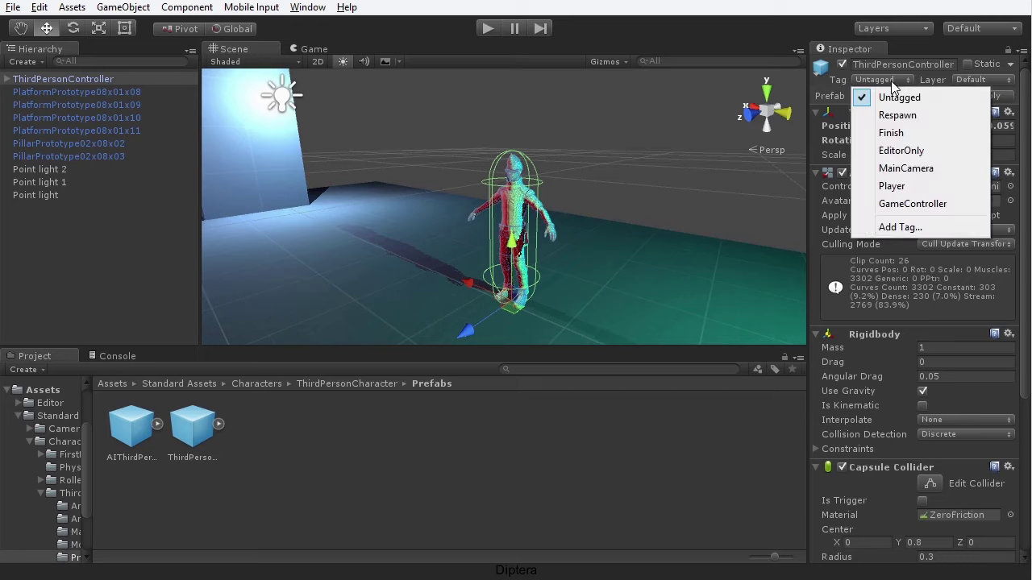
pyautogui.click(919, 187)
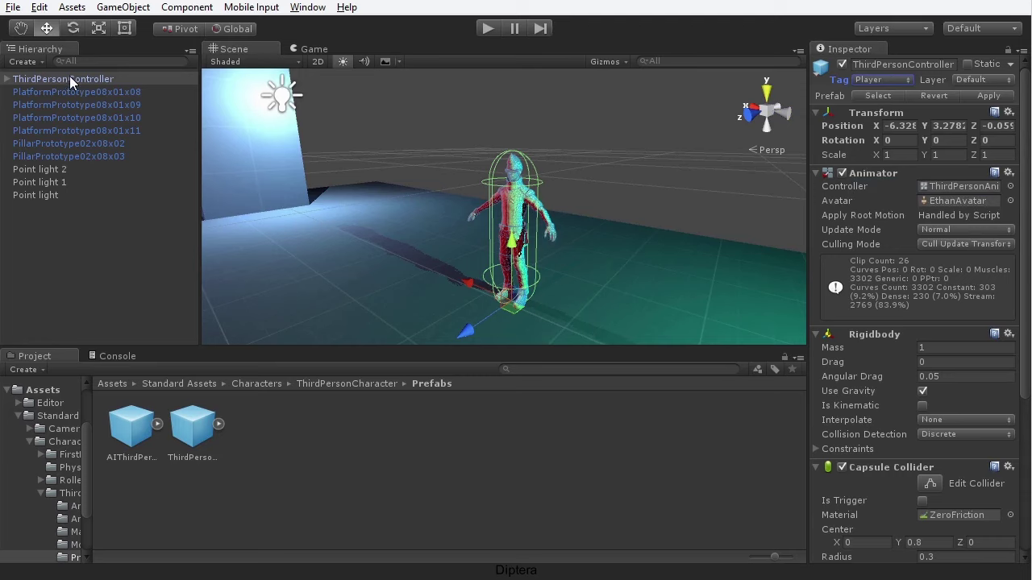
pyautogui.click(316, 50)
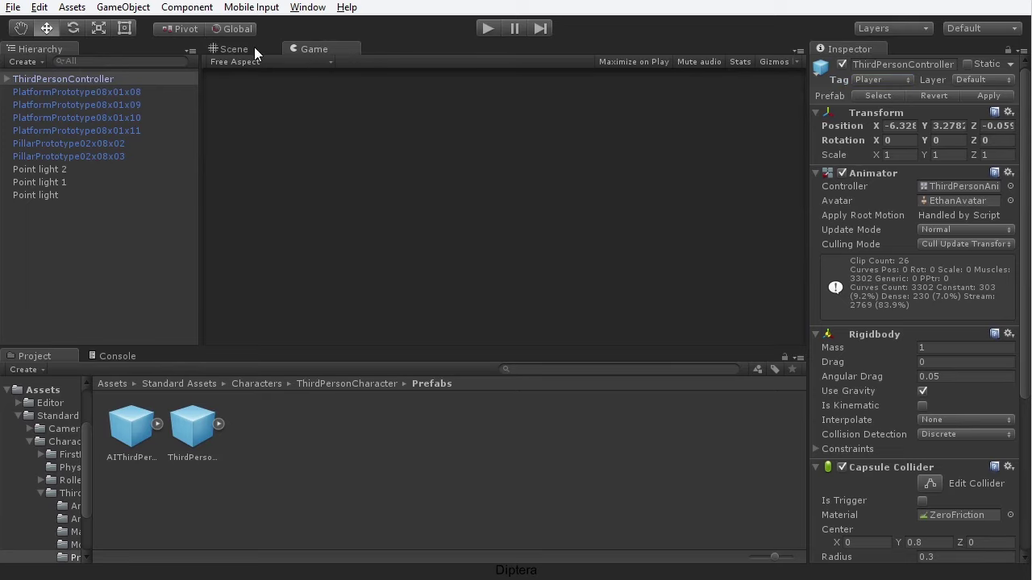
pyautogui.click(234, 49)
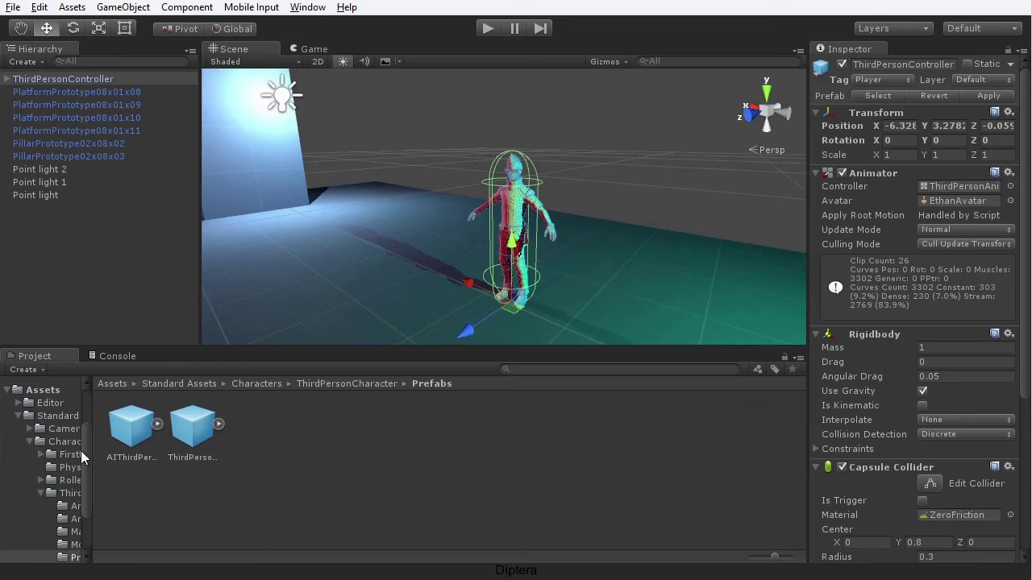
# - Add the MultipurposeCameraRig prefab from the Standard Assets Cameras Prefabs folder to the scene
pyautogui.click(44, 391)
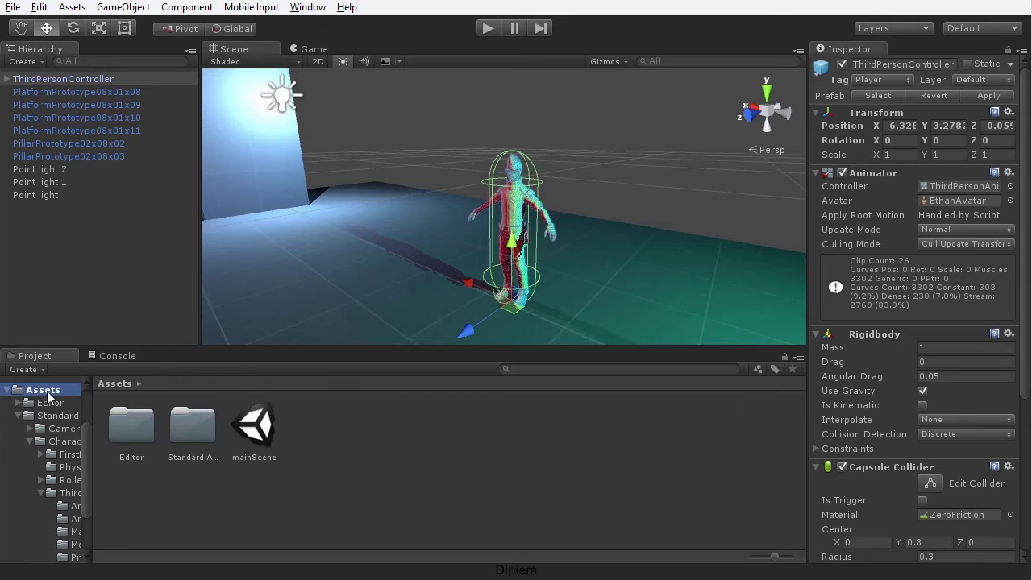
pyautogui.doubleClick(177, 435)
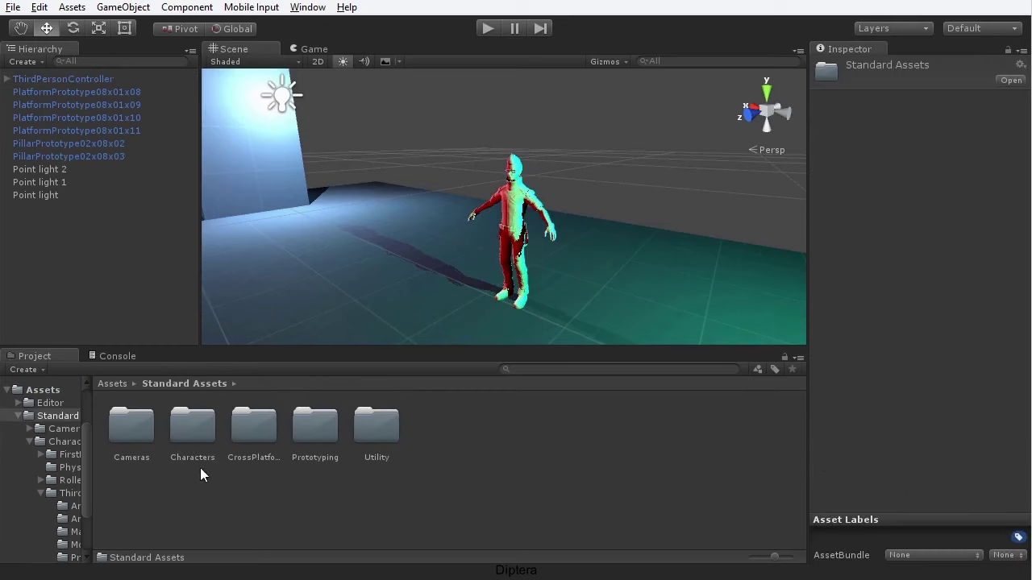
pyautogui.doubleClick(122, 435)
pyautogui.click(122, 432)
pyautogui.doubleClick(127, 433)
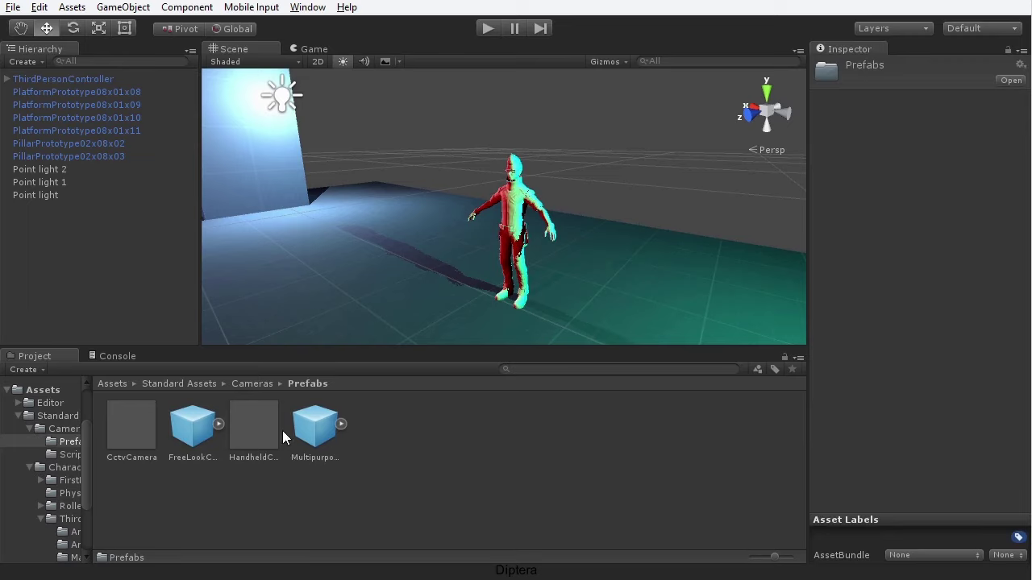
pyautogui.click(315, 458)
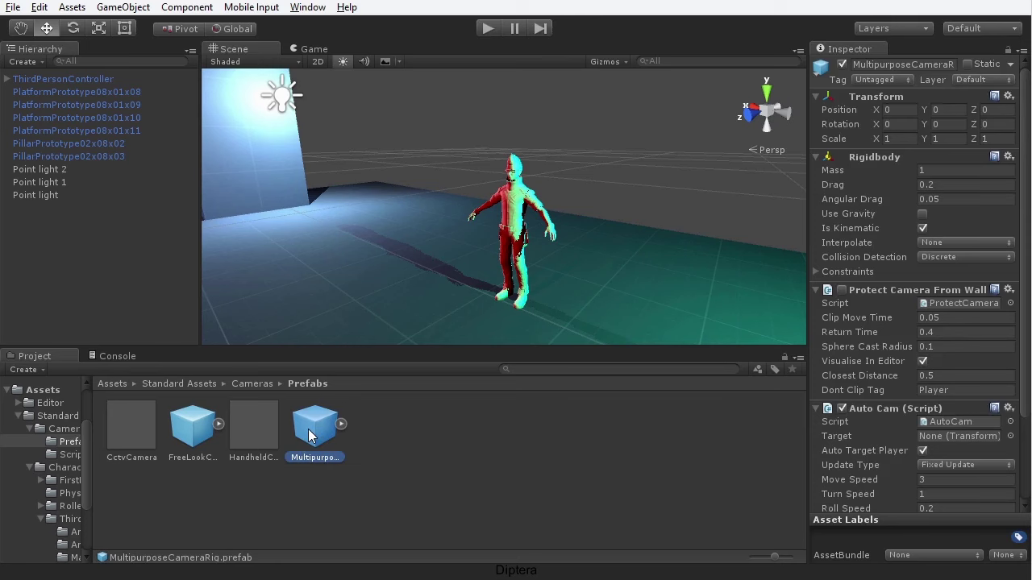
pyautogui.moveTo(328, 411); pyautogui.dragTo(340, 287)
# - Move the camera rig to the character's feet, at about X -6.322 and Z -0.126
pyautogui.moveTo(576, 235); pyautogui.dragTo(541, 236)
pyautogui.scroll(6, 462, 264)
pyautogui.moveTo(468, 206); pyautogui.dragTo(547, 238)
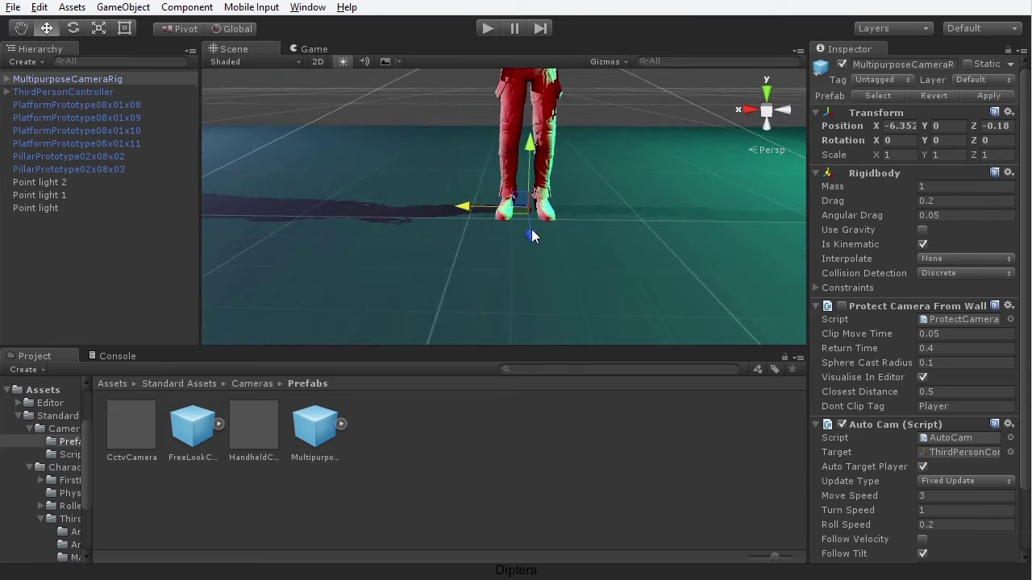
pyautogui.click(465, 206)
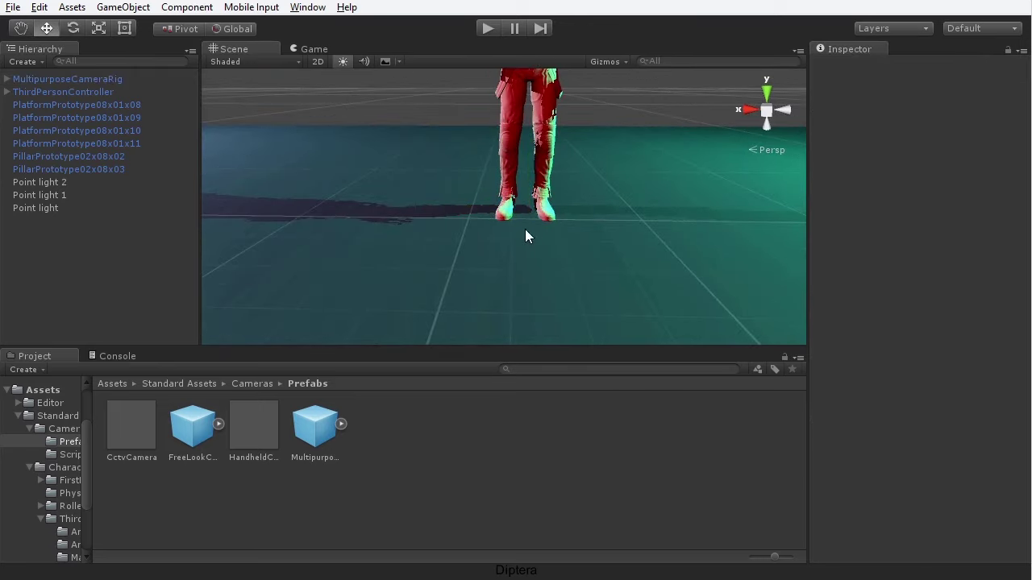
pyautogui.hotkey('ctrl', 'z')
pyautogui.moveTo(475, 210); pyautogui.dragTo(469, 210)
pyautogui.scroll(-4, 564, 226)
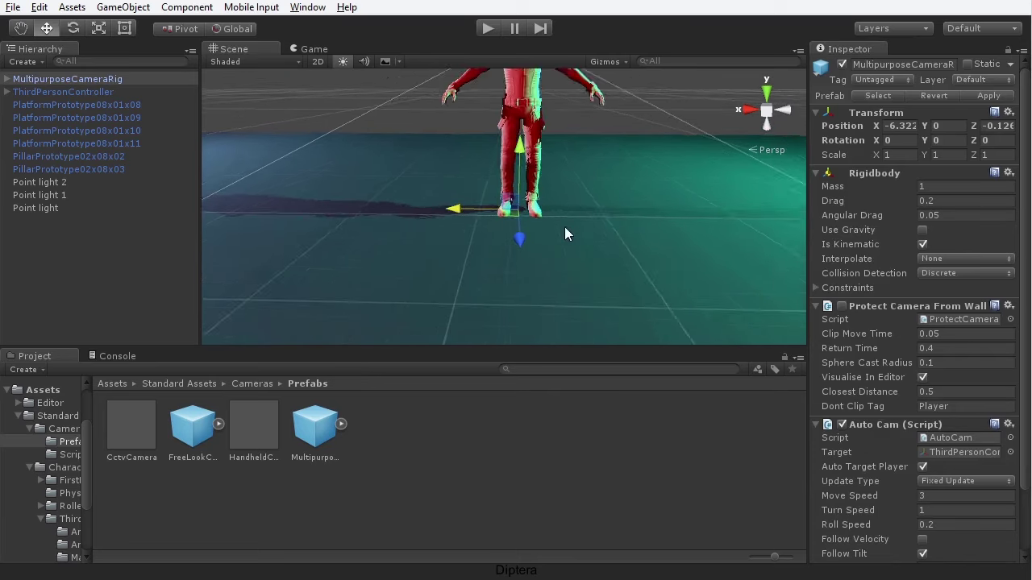
# - Dock the Game view beside the Scene view and show the character together with its camera from the side
pyautogui.moveTo(311, 49); pyautogui.dragTo(518, 192)
pyautogui.moveTo(408, 200); pyautogui.dragTo(400, 235, button='middle')
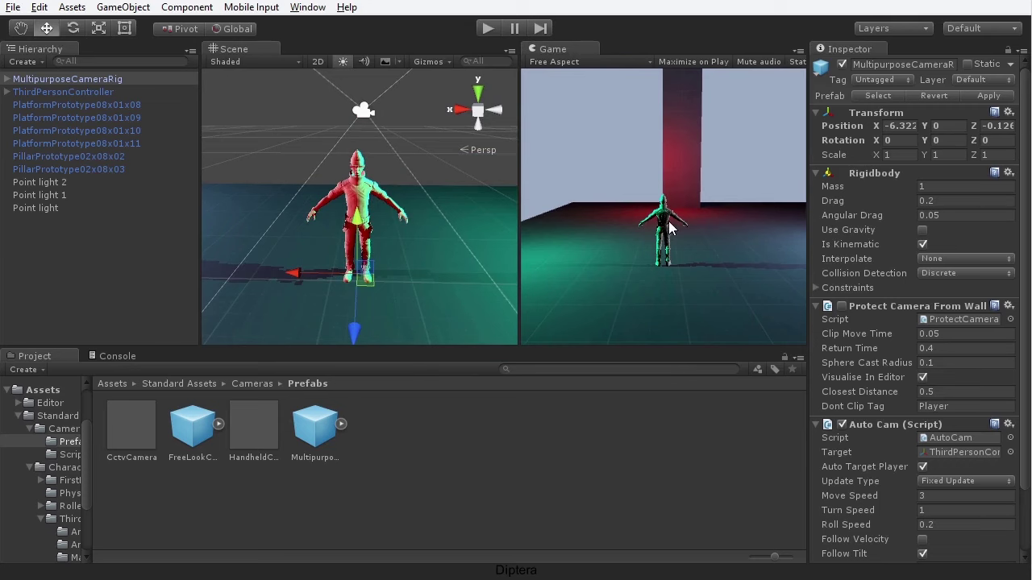
pyautogui.moveTo(354, 213)
pyautogui.keyDown('alt'); pyautogui.mouseDown()
pyautogui.moveTo(210, 218)
pyautogui.moveTo(389, 212)
pyautogui.moveTo(354, 213)
pyautogui.mouseUp(); pyautogui.keyUp('alt')
pyautogui.moveTo(355, 214); pyautogui.dragTo(310, 212, button='middle')
pyautogui.scroll(7, 354, 218)
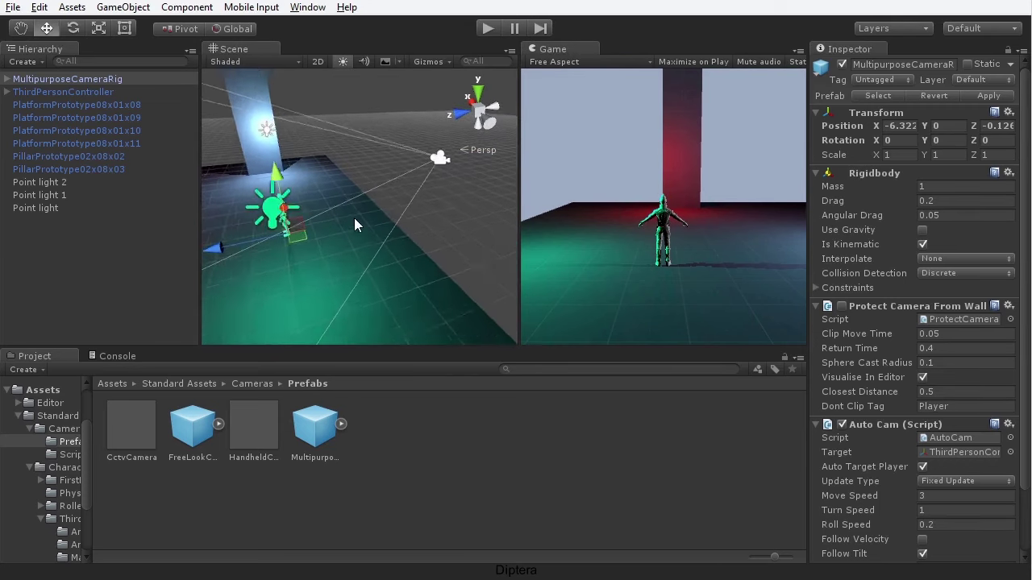
# - Move the camera rig's Pivot lower and closer to the character, to about Y 1.29 and Z -0.49
pyautogui.click(8, 79)
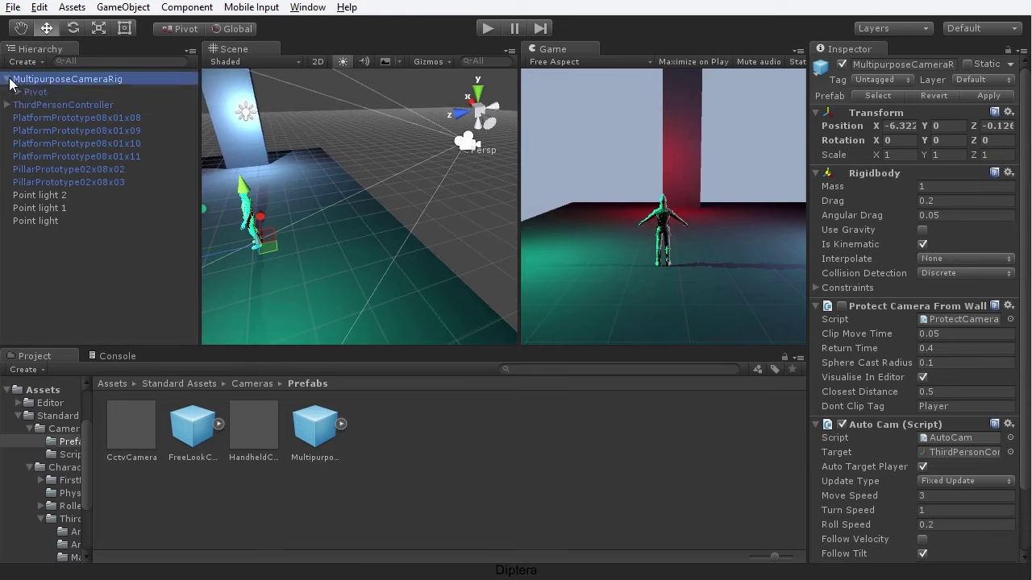
pyautogui.click(46, 95)
pyautogui.keyDown('alt'); pyautogui.moveTo(389, 267); pyautogui.dragTo(355, 234); pyautogui.keyUp('alt')
pyautogui.moveTo(373, 99); pyautogui.dragTo(372, 126)
pyautogui.moveTo(311, 195); pyautogui.dragTo(266, 207)
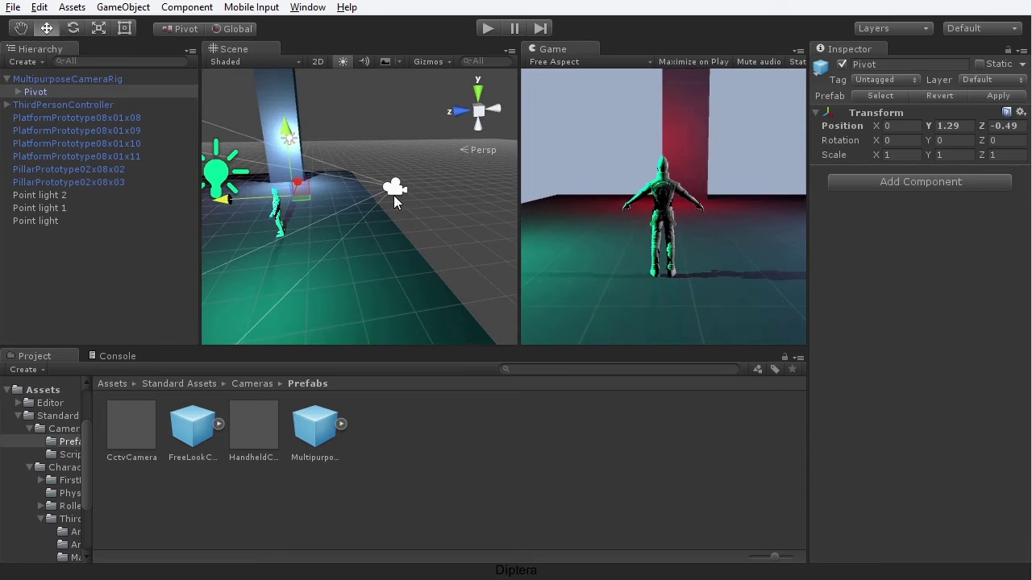
# - Tilt the camera rig's Pivot to about 6.03 degrees around the X axis
pyautogui.press('e')
pyautogui.keyDown('alt'); pyautogui.moveTo(348, 194); pyautogui.dragTo(262, 240); pyautogui.keyUp('alt')
pyautogui.moveTo(369, 156); pyautogui.dragTo(556, 222)
# - Collapse the MultipurposeCameraRig hierarchy and enable Follow Velocity in the rig's Auto Cam script
pyautogui.click(6, 78)
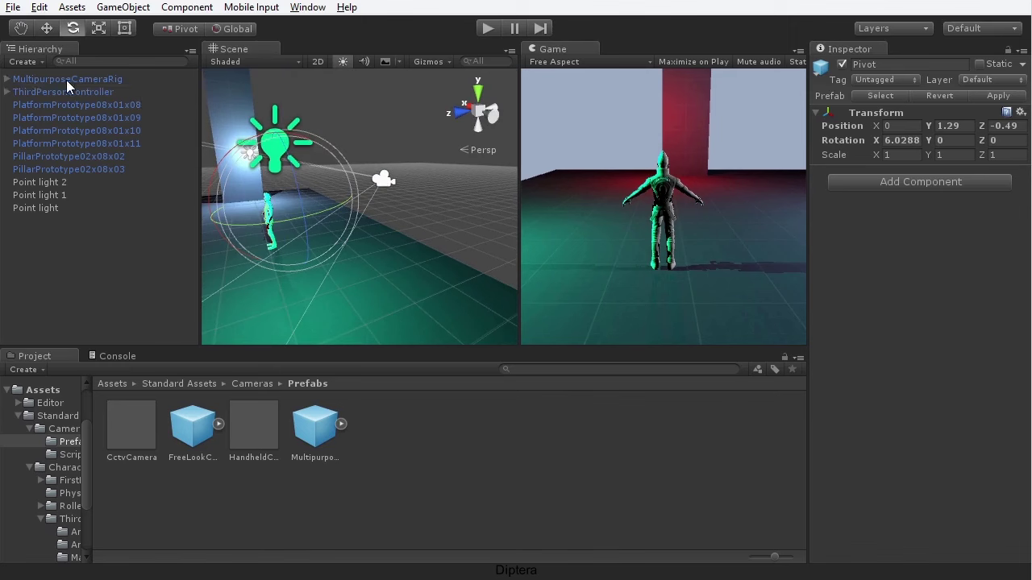
pyautogui.click(93, 79)
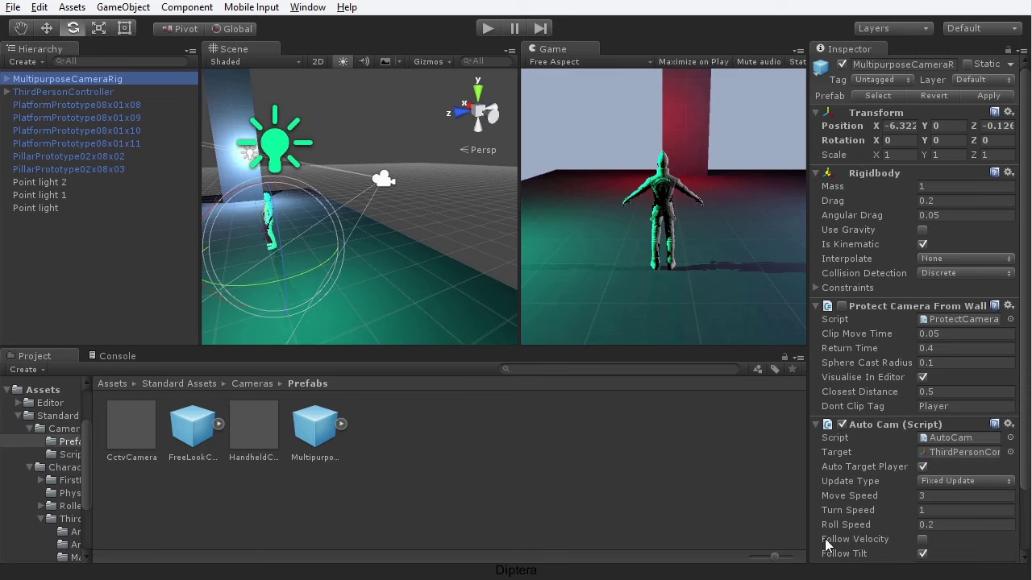
pyautogui.click(922, 540)
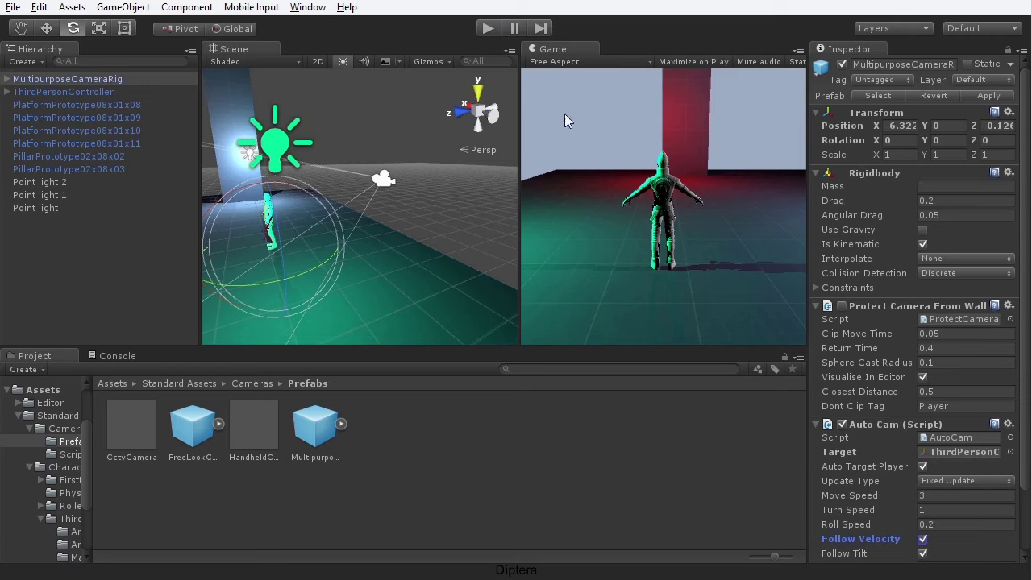
# - Play the scene in a maximized Game view, run the character around the platform to test the follow camera, and stop playback
pyautogui.hotkey('shift', 'space')
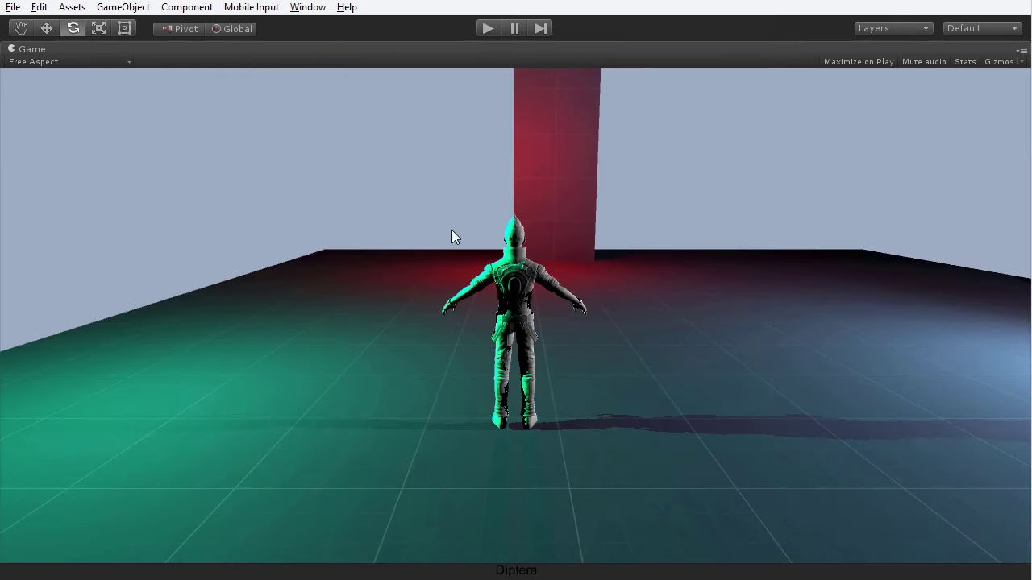
pyautogui.click(486, 29)
pyautogui.press('w')
pyautogui.press('d')
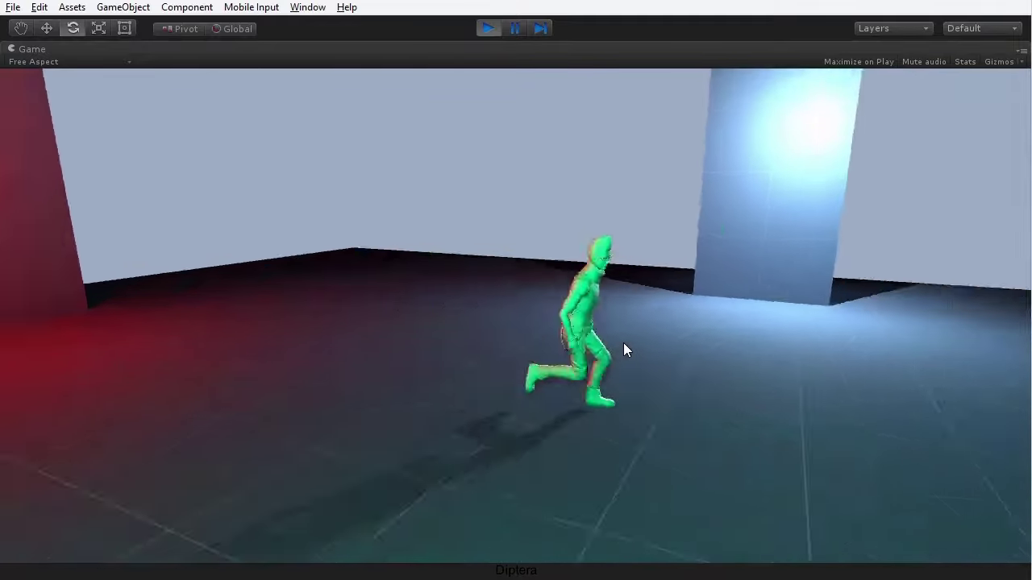
pyautogui.press('w')
pyautogui.press('a')
pyautogui.press('a')
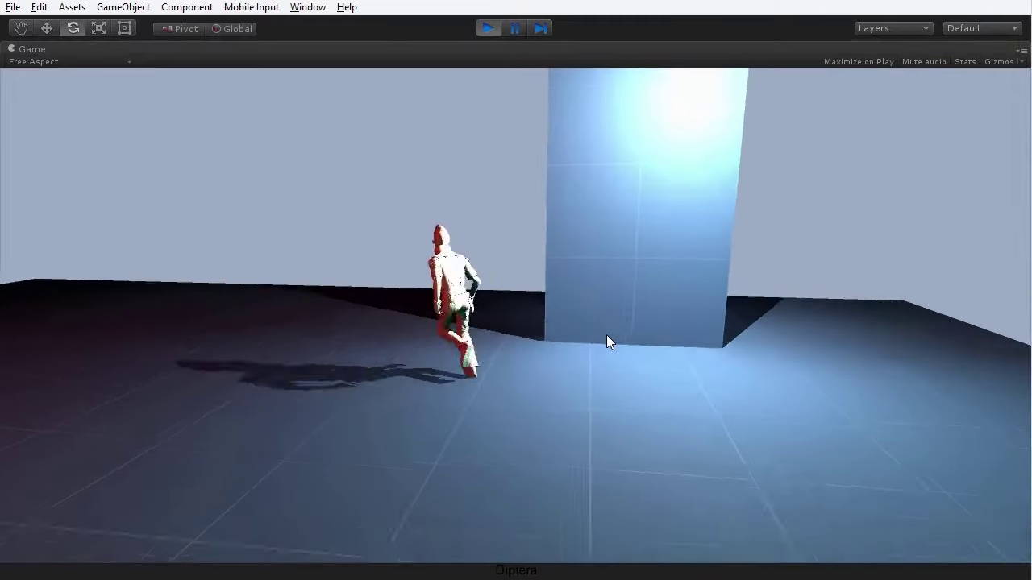
pyautogui.press('a')
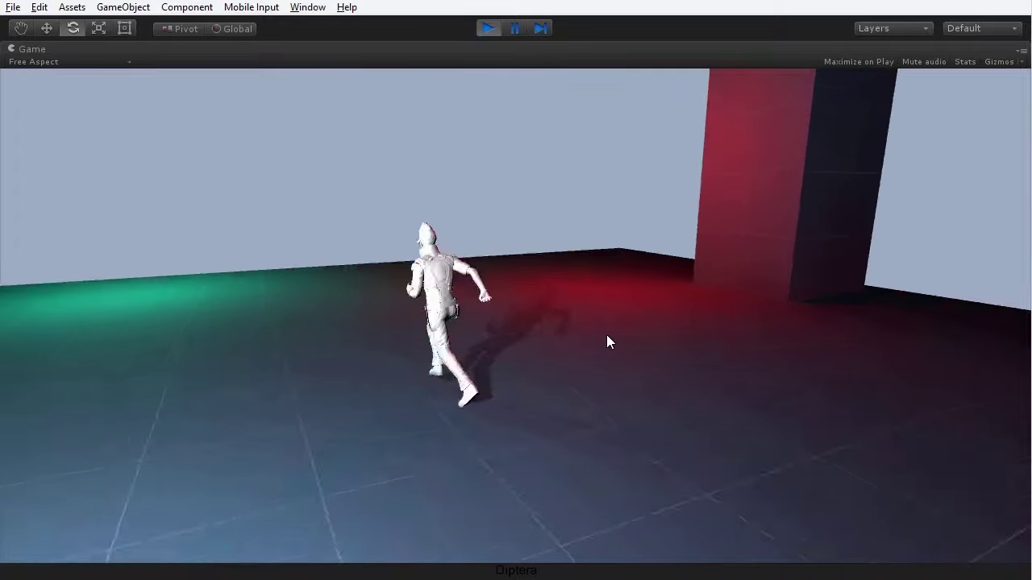
pyautogui.press('w')
pyautogui.press('d')
pyautogui.press('d')
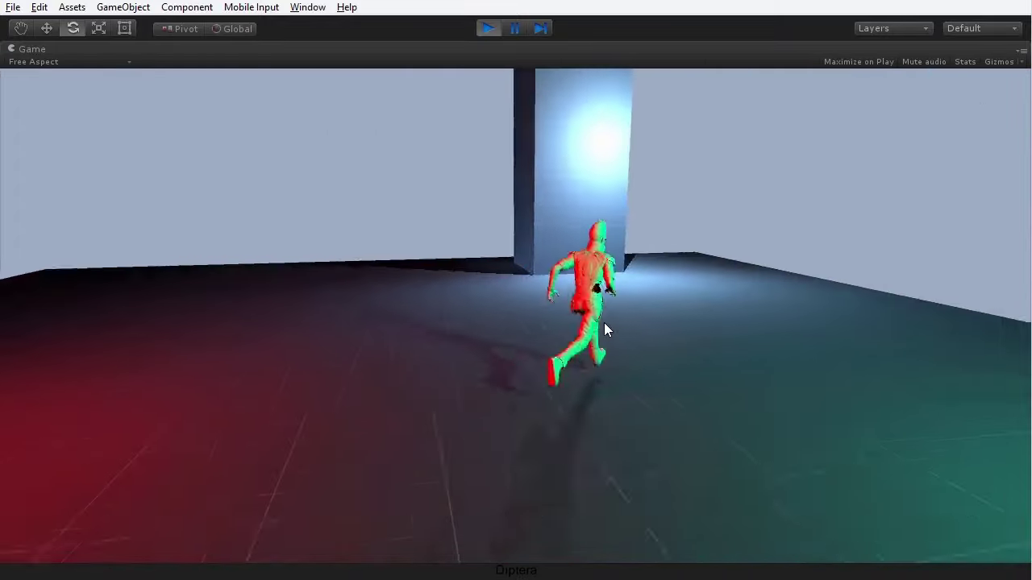
pyautogui.press('w')
pyautogui.press('a')
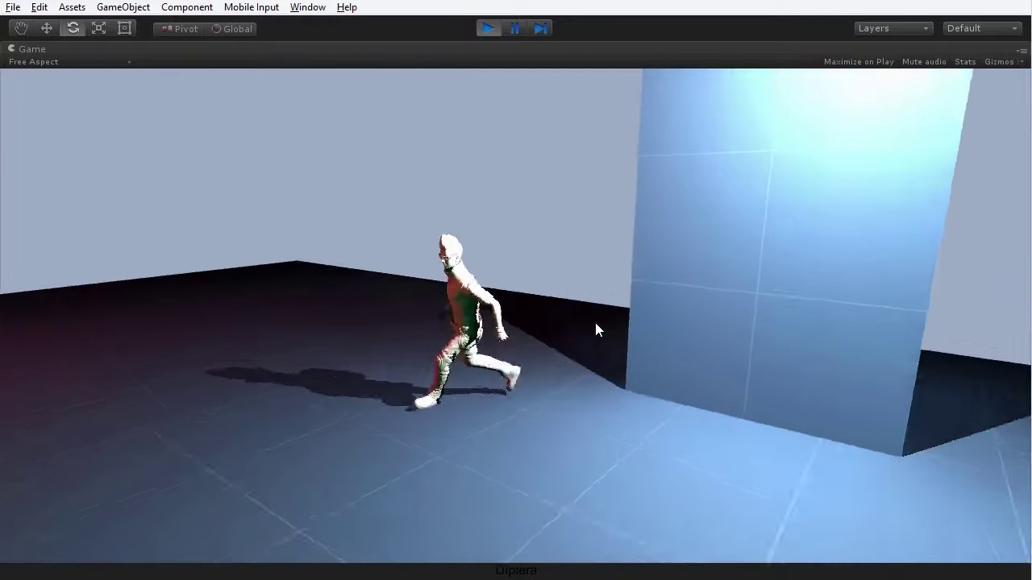
pyautogui.press('d')
pyautogui.press('d')
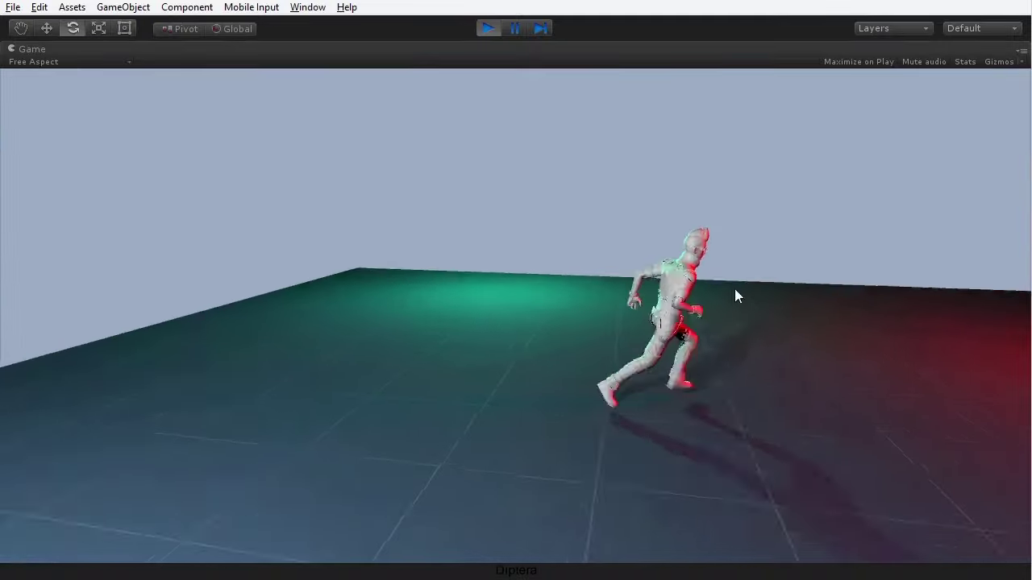
pyautogui.press('w')
pyautogui.press('a')
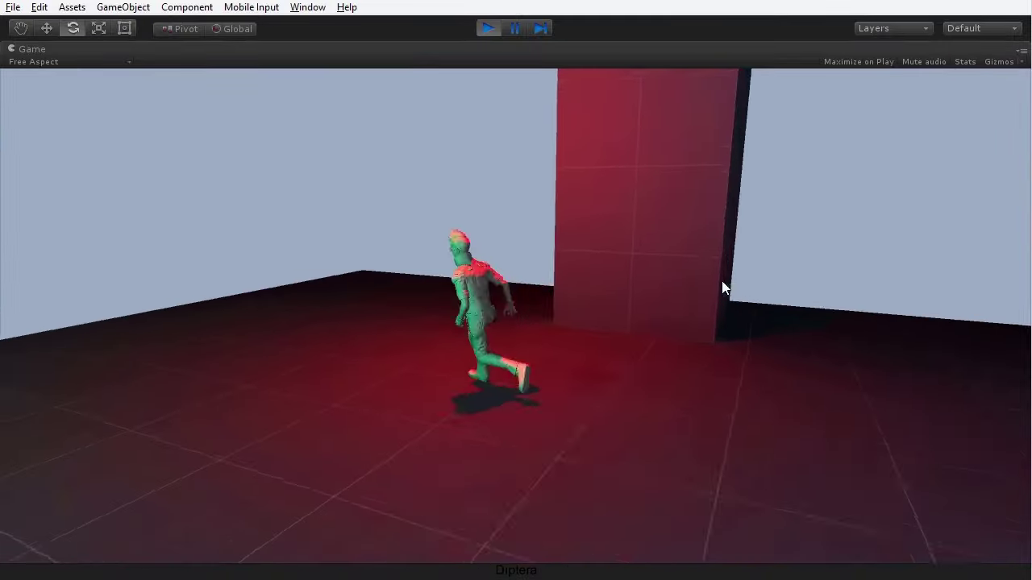
pyautogui.press('d')
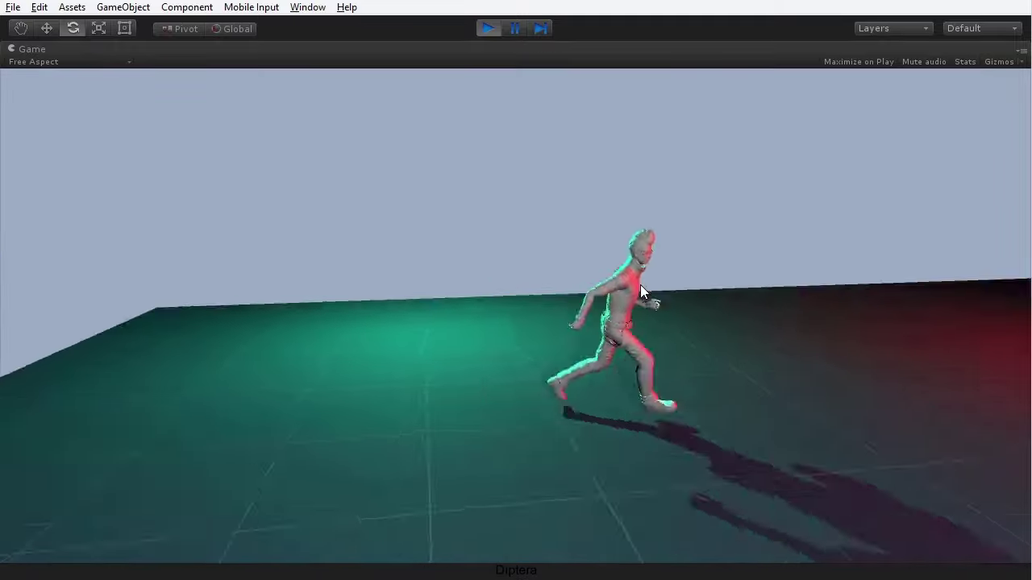
pyautogui.press('w')
pyautogui.press('d')
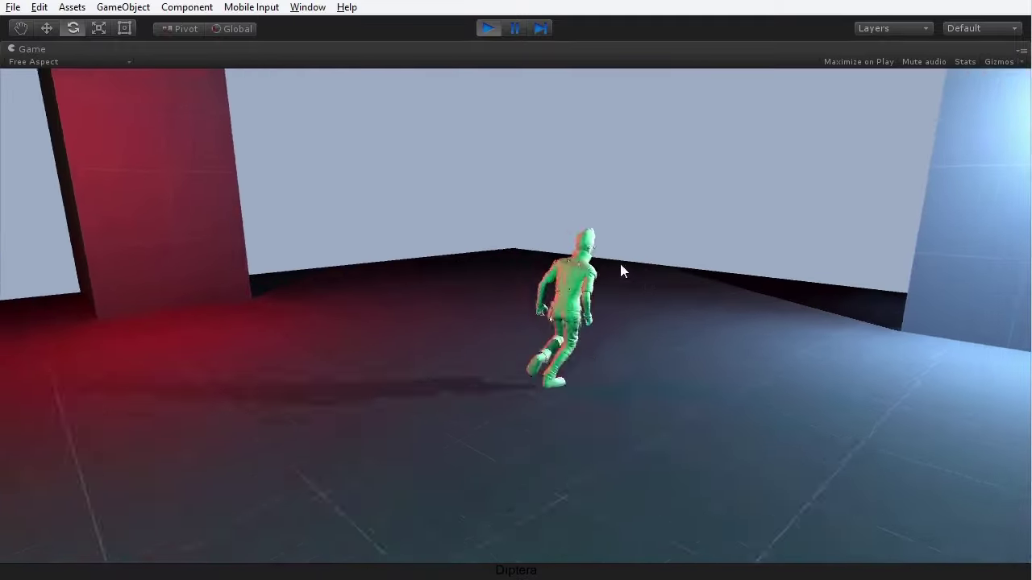
pyautogui.press('a')
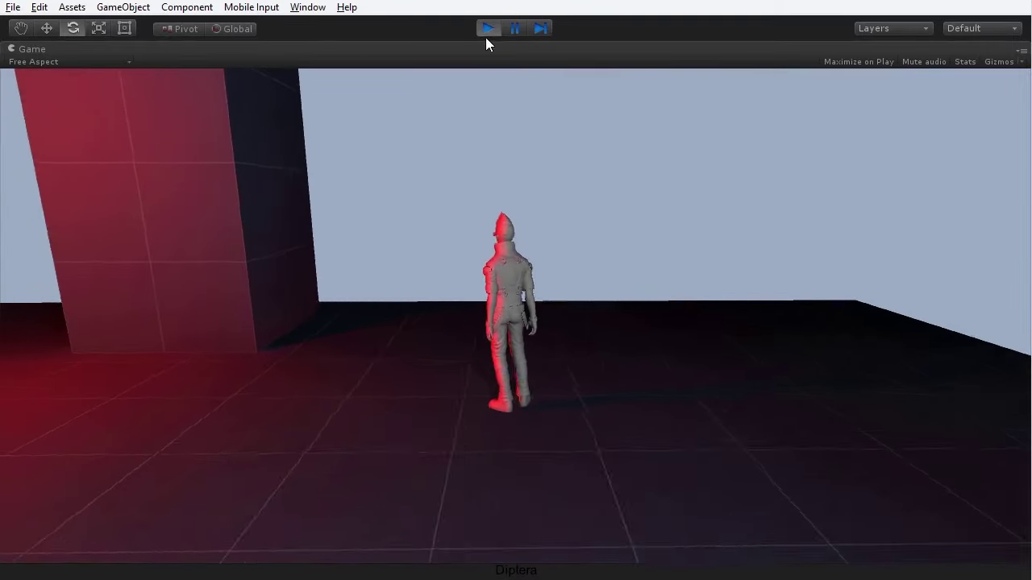
pyautogui.click(486, 29)
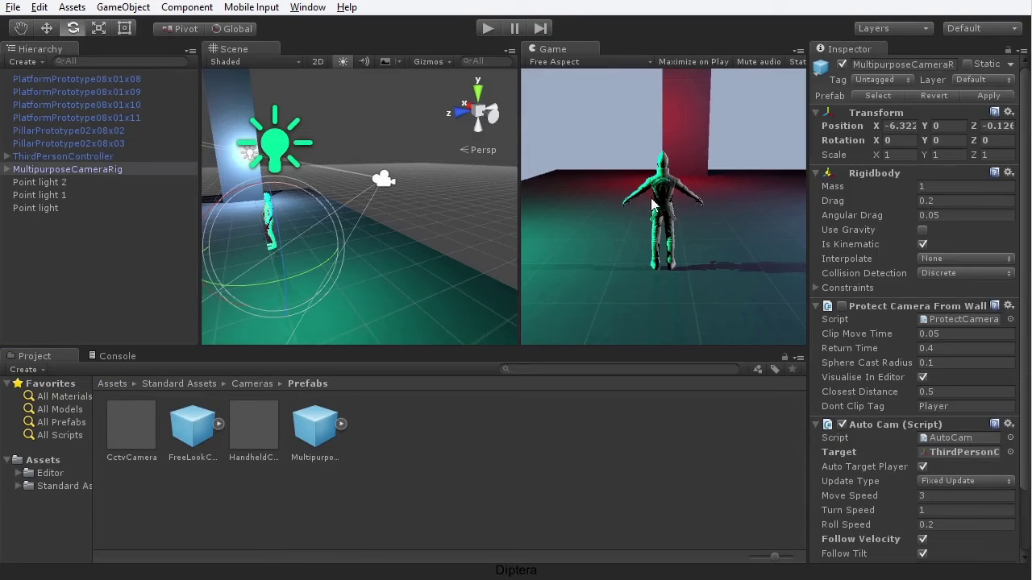
# - Move the ThirdPersonController across the platform to the edge beside the green light
pyautogui.click(65, 157)
pyautogui.press('w')
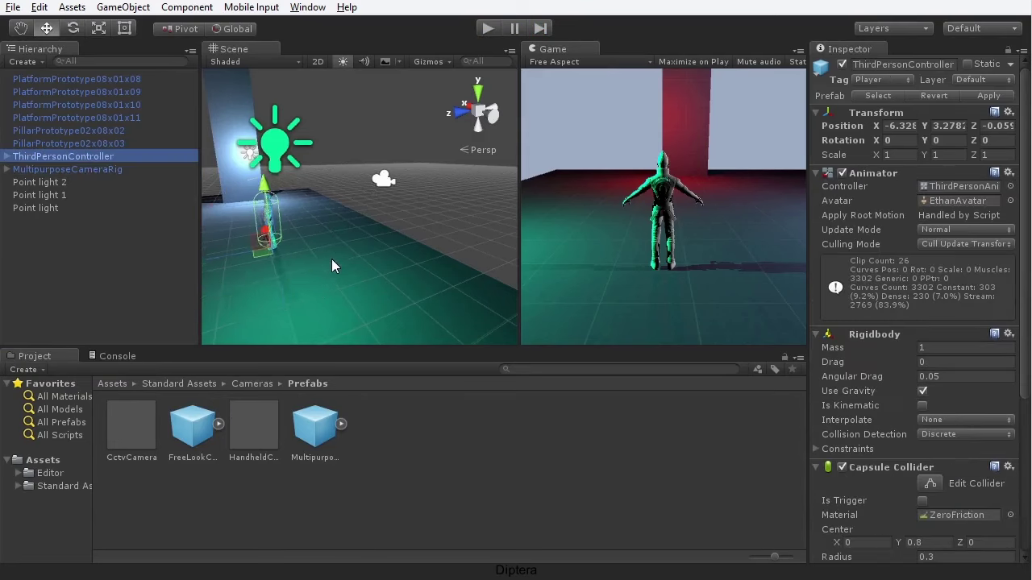
pyautogui.scroll(-2, 349, 259)
pyautogui.hotkey('shift', 'space')
pyautogui.scroll(-4, 427, 355)
pyautogui.keyDown('alt'); pyautogui.moveTo(456, 391); pyautogui.dragTo(512, 390); pyautogui.keyUp('alt')
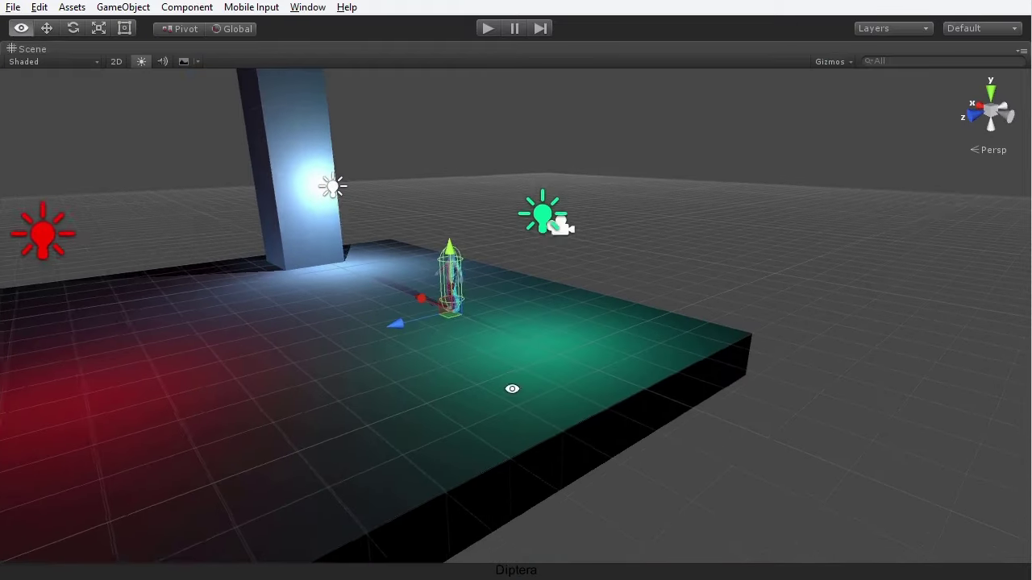
pyautogui.moveTo(425, 299); pyautogui.dragTo(534, 372)
pyautogui.press('f')
pyautogui.keyDown('alt'); pyautogui.moveTo(664, 418); pyautogui.dragTo(506, 428); pyautogui.keyUp('alt')
pyautogui.scroll(8, 506, 428)
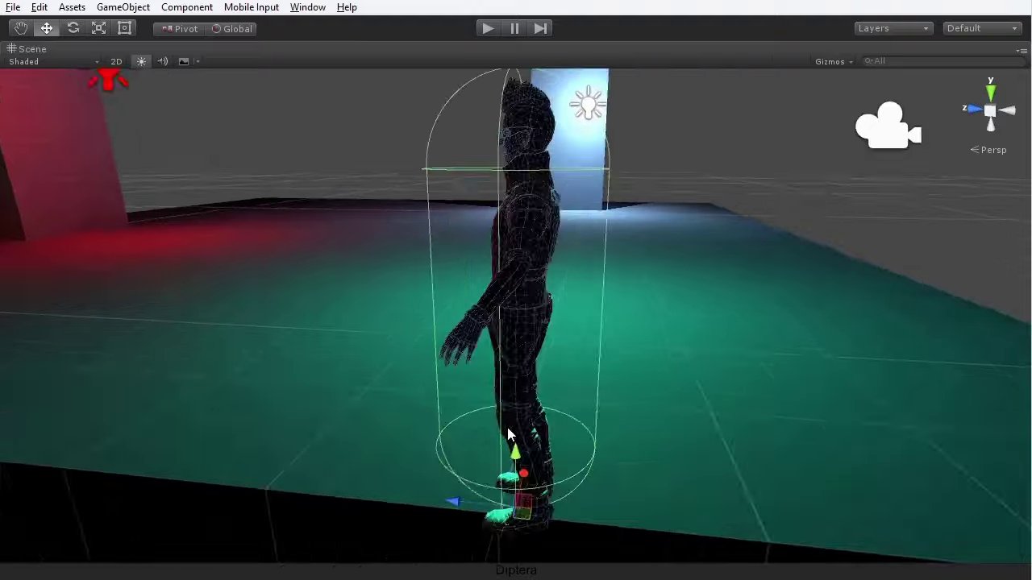
pyautogui.scroll(-5, 505, 428)
pyautogui.scroll(-3, 506, 430)
pyautogui.moveTo(551, 412); pyautogui.dragTo(577, 415, button='middle')
pyautogui.keyDown('alt'); pyautogui.moveTo(595, 417); pyautogui.dragTo(500, 369); pyautogui.keyUp('alt')
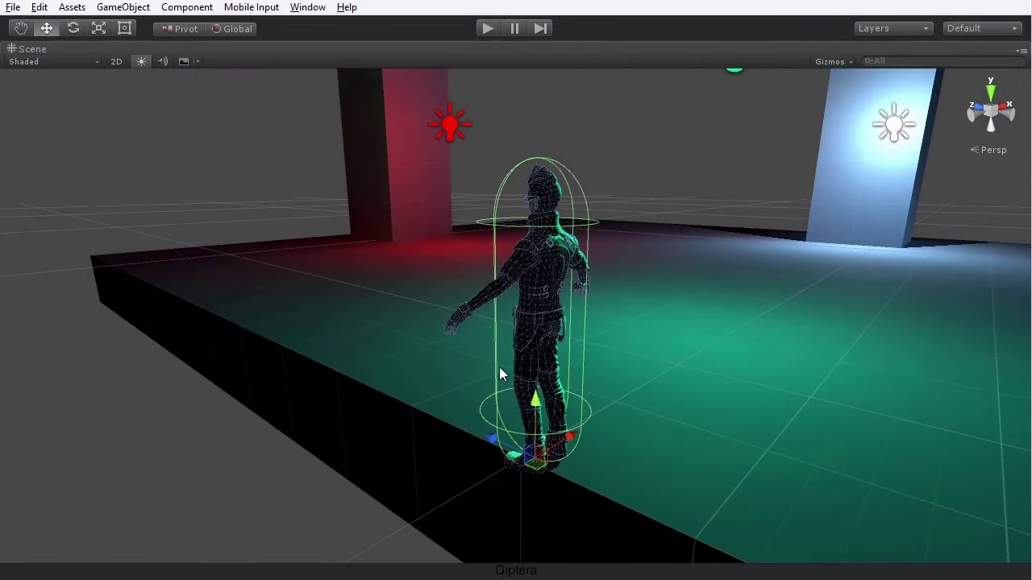
# - Deselect the character and examine from several angles how the red and green lights shade it at the platform edge
pyautogui.click(97, 339)
pyautogui.scroll(4, 508, 368)
pyautogui.scroll(-5, 508, 368)
pyautogui.keyDown('alt'); pyautogui.moveTo(508, 368); pyautogui.dragTo(564, 308); pyautogui.keyUp('alt')
pyautogui.scroll(3, 622, 383)
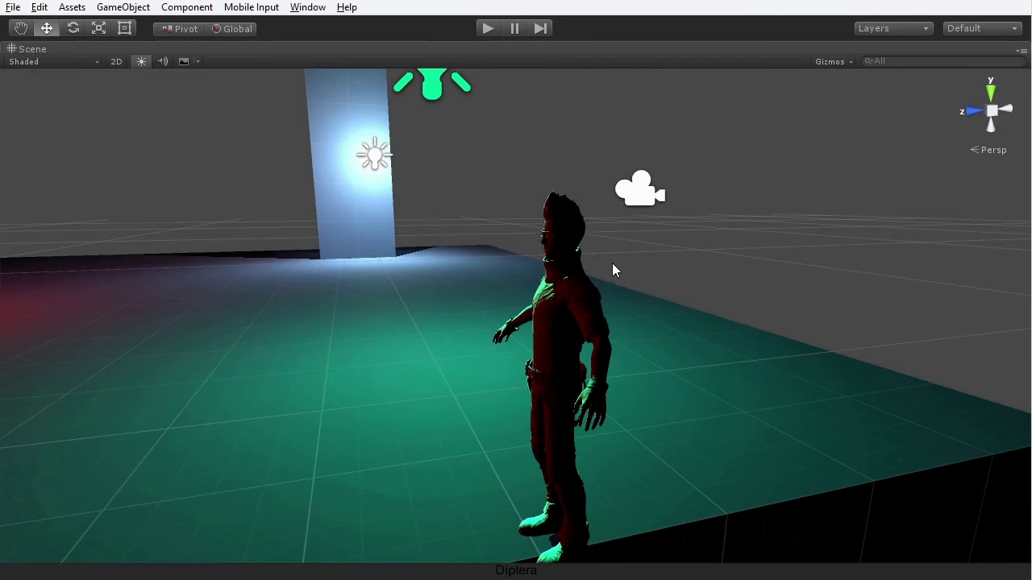
pyautogui.keyDown('alt'); pyautogui.moveTo(608, 376); pyautogui.dragTo(601, 568); pyautogui.keyUp('alt')
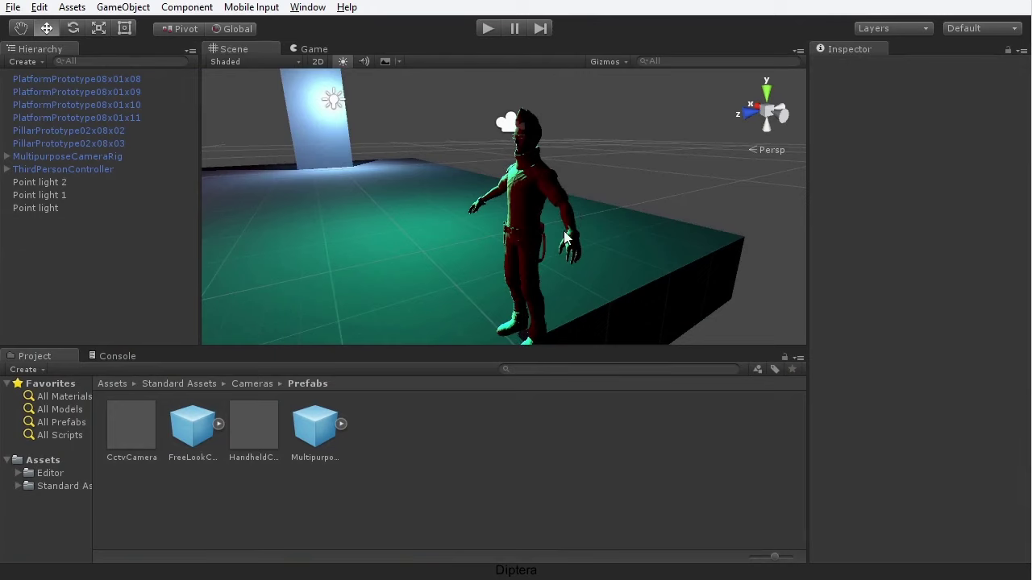
pyautogui.keyDown('alt'); pyautogui.moveTo(341, 202); pyautogui.dragTo(374, 257); pyautogui.keyUp('alt')
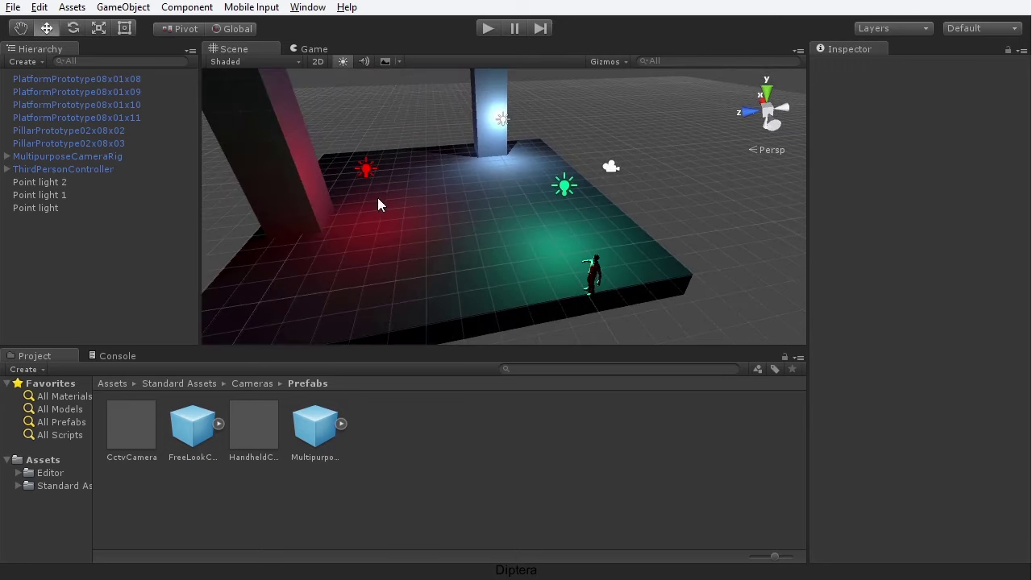
pyautogui.moveTo(589, 285); pyautogui.dragTo(530, 238, button='middle')
pyautogui.scroll(5, 526, 248)
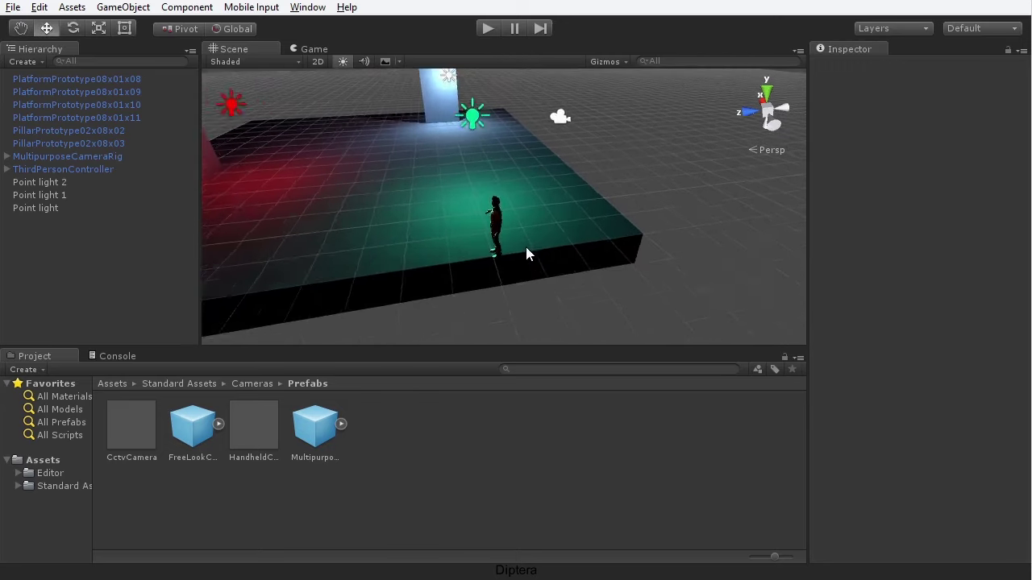
pyautogui.keyDown('alt'); pyautogui.moveTo(411, 253); pyautogui.dragTo(469, 196); pyautogui.keyUp('alt')
pyautogui.scroll(5, 545, 230)
pyautogui.keyDown('alt'); pyautogui.moveTo(545, 230); pyautogui.dragTo(568, 218); pyautogui.keyUp('alt')
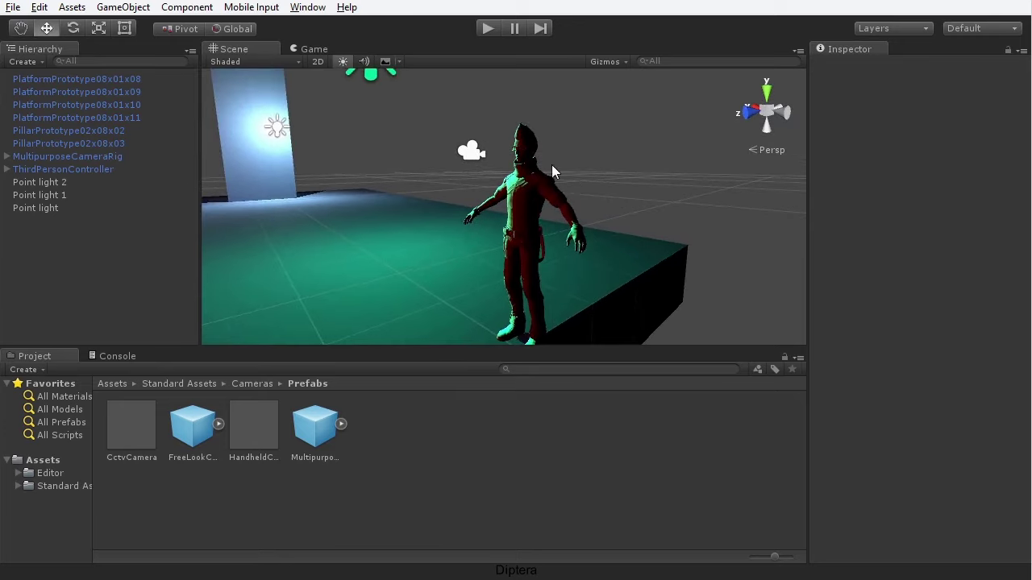
pyautogui.keyDown('alt'); pyautogui.moveTo(485, 231); pyautogui.dragTo(500, 239); pyautogui.keyUp('alt')
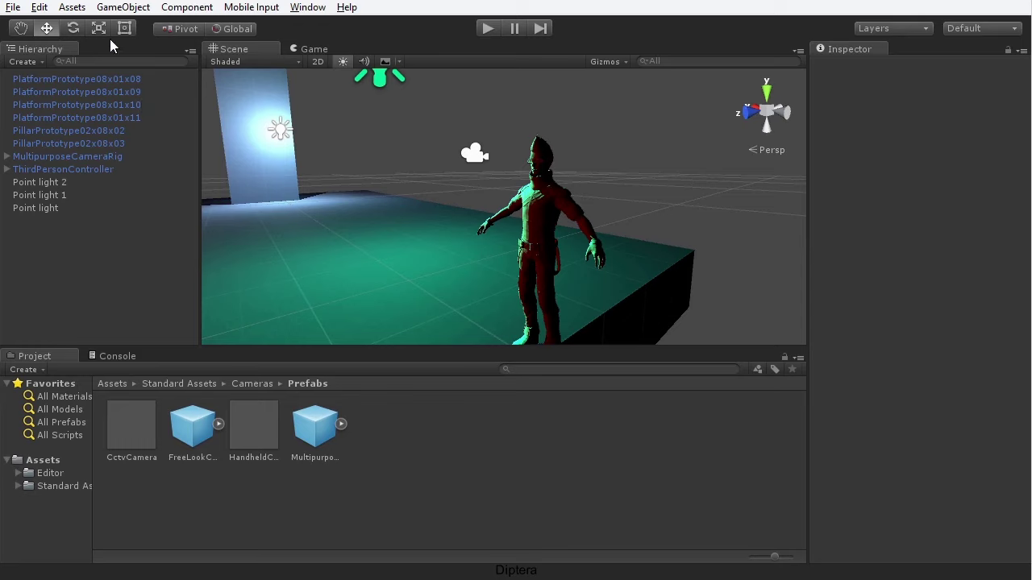
# - Create an empty game object and set its position to X 0, Y 0, Z 0
pyautogui.click(123, 8)
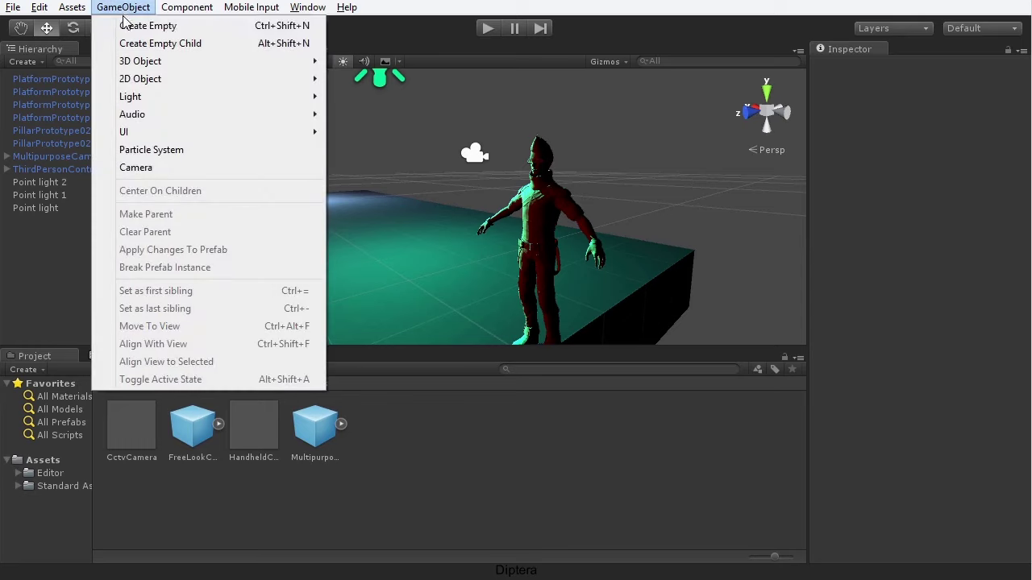
pyautogui.click(295, 26)
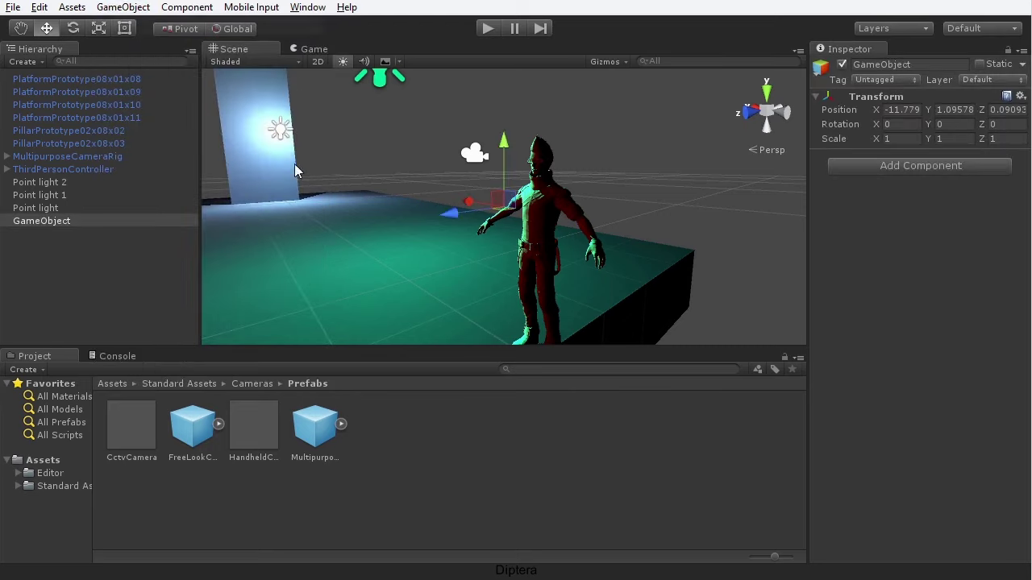
pyautogui.click(915, 110)
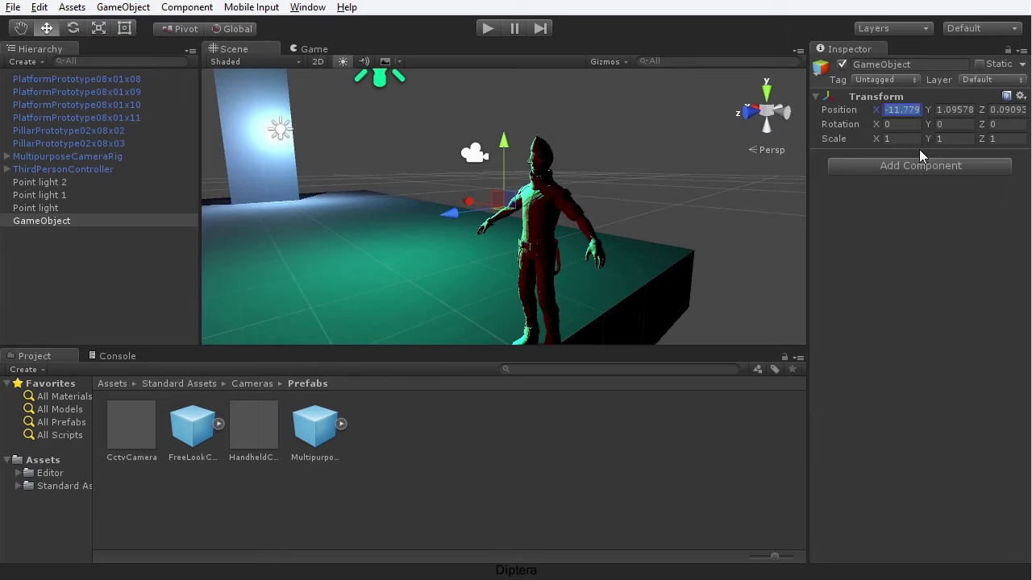
pyautogui.write('0')
pyautogui.press('Tab')
pyautogui.write('0')
pyautogui.press('Tab')
pyautogui.write('0')
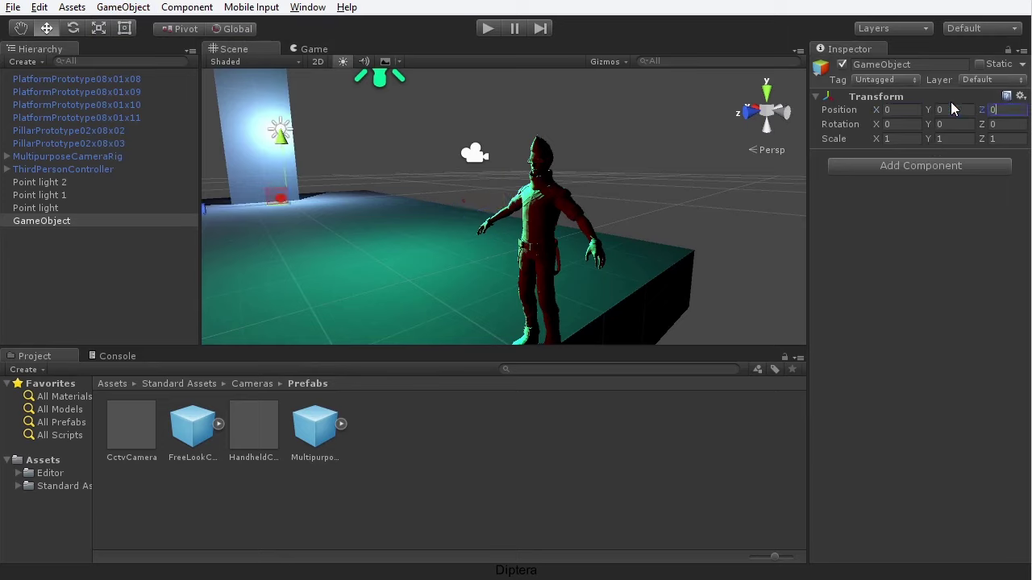
# - Rename the empty game object as LightProbes
pyautogui.click(901, 65)
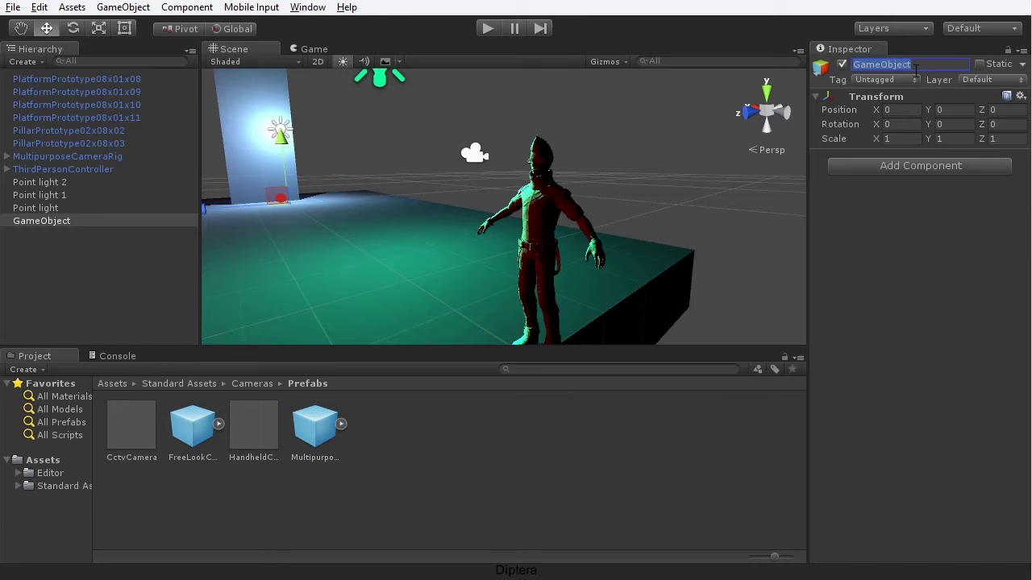
pyautogui.write('LightProbes')
pyautogui.press('Return')
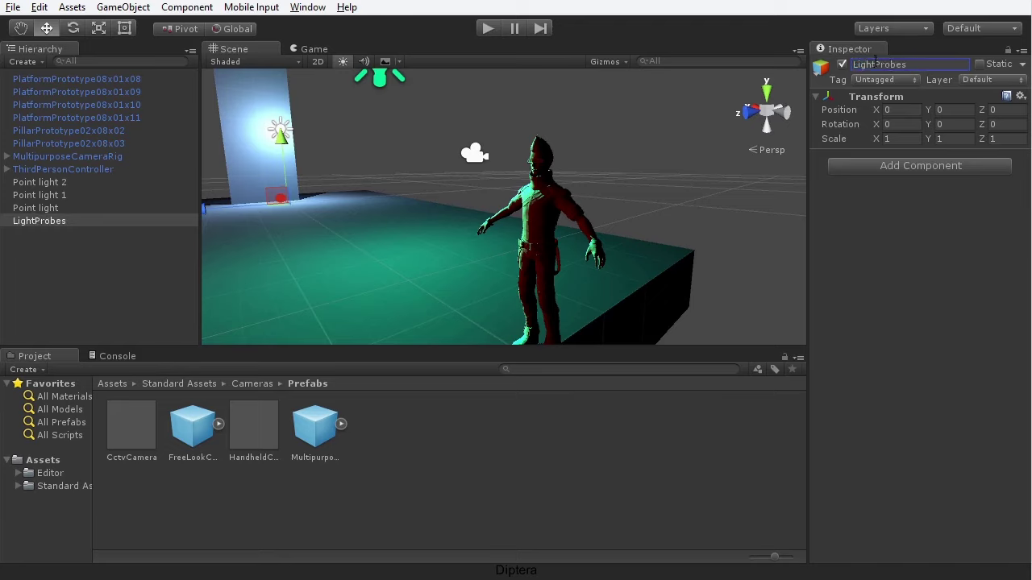
# - Add a Light Probe Group component to the LightProbes object
pyautogui.click(63, 224)
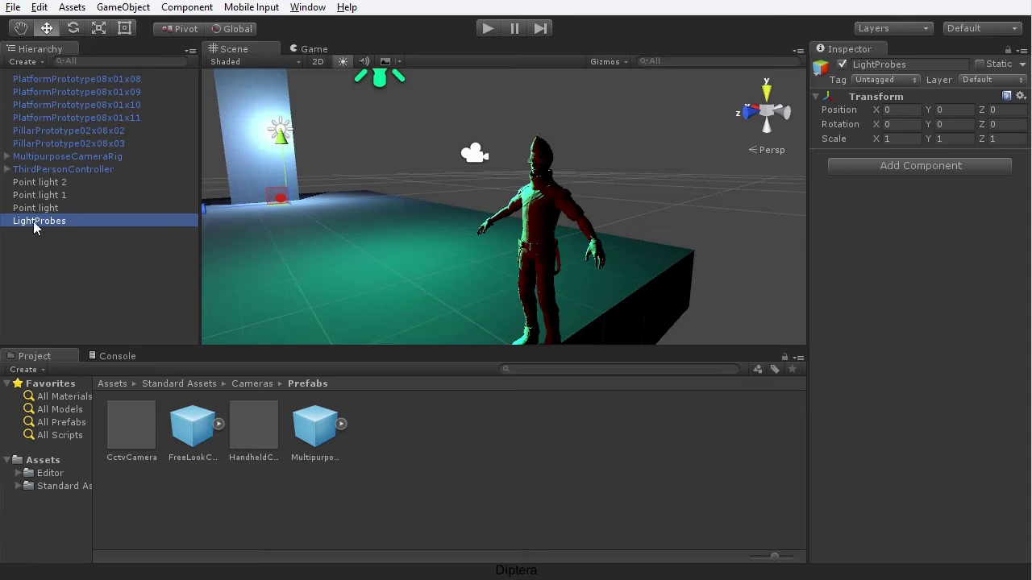
pyautogui.click(187, 7)
pyautogui.moveTo(185, 153)
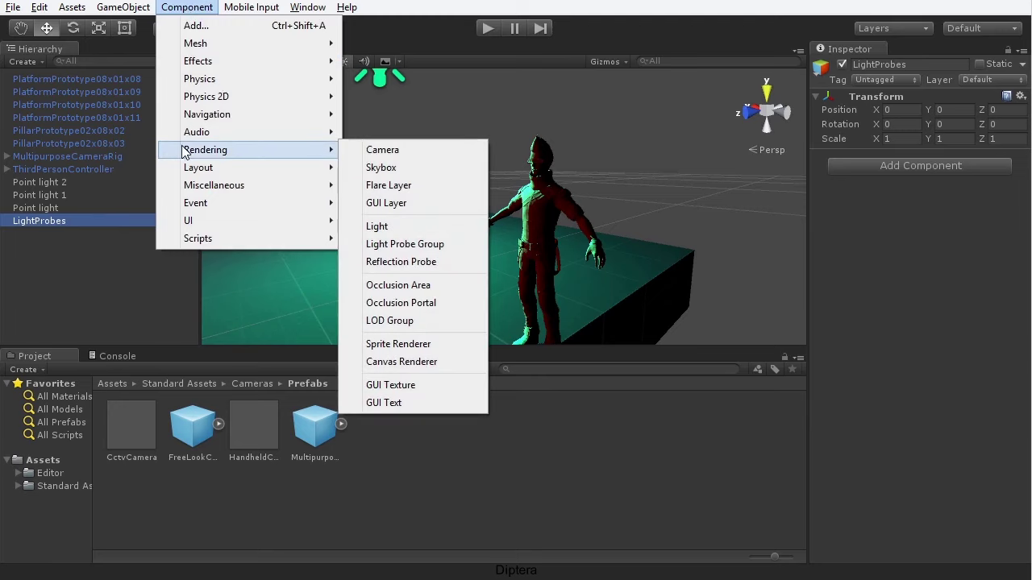
pyautogui.click(458, 245)
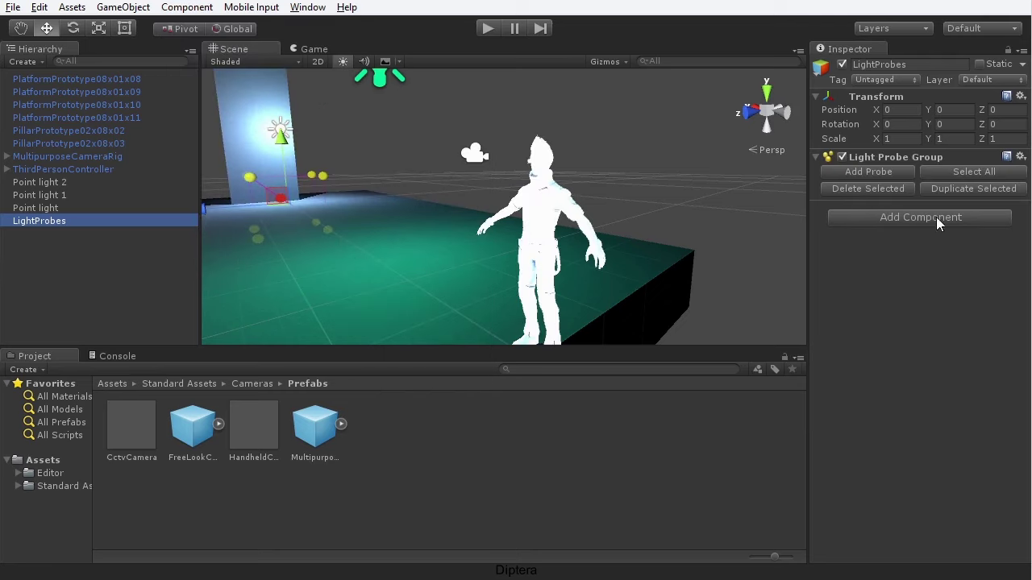
# - Move the upper light probe at X -1, Y 1, Z -1 along the X axis to about X -11.77, near the character
pyautogui.moveTo(432, 193); pyautogui.dragTo(624, 239, button='middle')
pyautogui.moveTo(369, 238)
pyautogui.mouseDown(button='middle')
pyautogui.moveTo(578, 299)
pyautogui.moveTo(625, 302)
pyautogui.mouseUp(button='middle')
pyautogui.moveTo(316, 258)
pyautogui.keyDown('alt'); pyautogui.mouseDown()
pyautogui.moveTo(371, 293)
pyautogui.moveTo(414, 226)
pyautogui.moveTo(576, 235)
pyautogui.moveTo(670, 207)
pyautogui.moveTo(411, 197)
pyautogui.moveTo(547, 239)
pyautogui.mouseUp(); pyautogui.keyUp('alt')
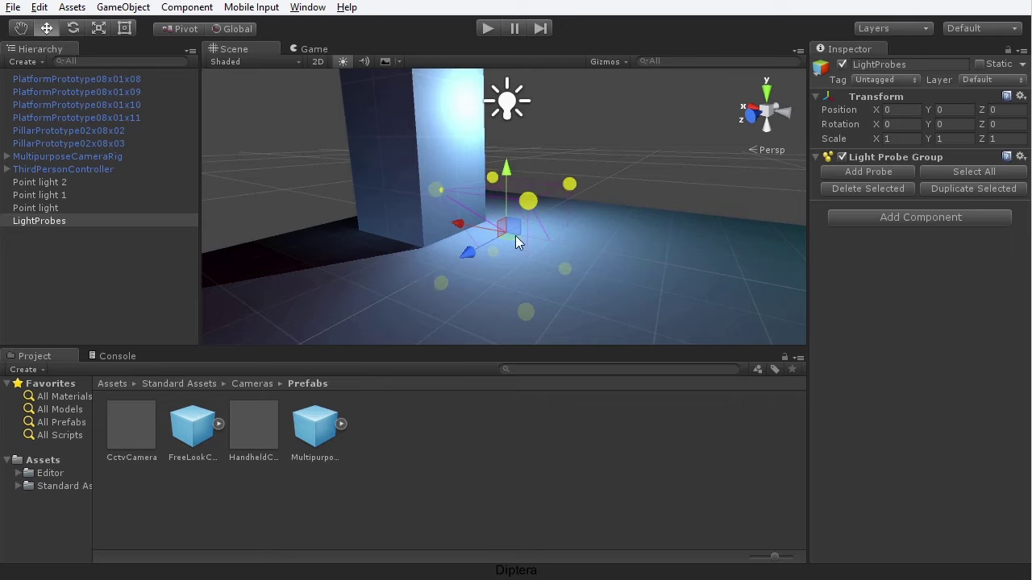
pyautogui.keyDown('alt'); pyautogui.moveTo(556, 239); pyautogui.dragTo(517, 187); pyautogui.keyUp('alt')
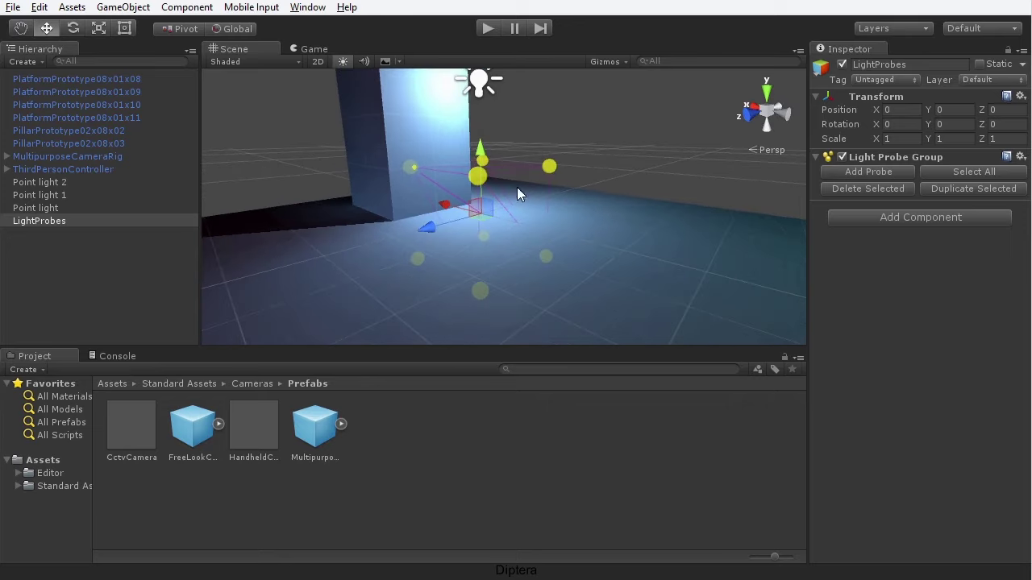
pyautogui.click(548, 168)
pyautogui.scroll(-5, 566, 235)
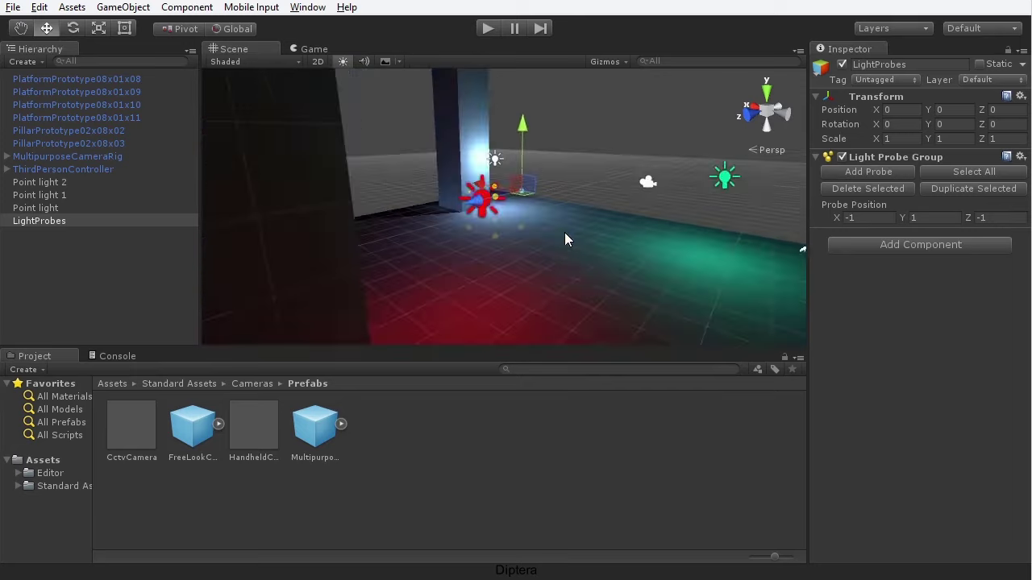
pyautogui.keyDown('alt'); pyautogui.moveTo(566, 236); pyautogui.dragTo(633, 286); pyautogui.keyUp('alt')
pyautogui.moveTo(633, 242); pyautogui.dragTo(498, 233, button='middle')
pyautogui.moveTo(387, 153); pyautogui.dragTo(449, 176)
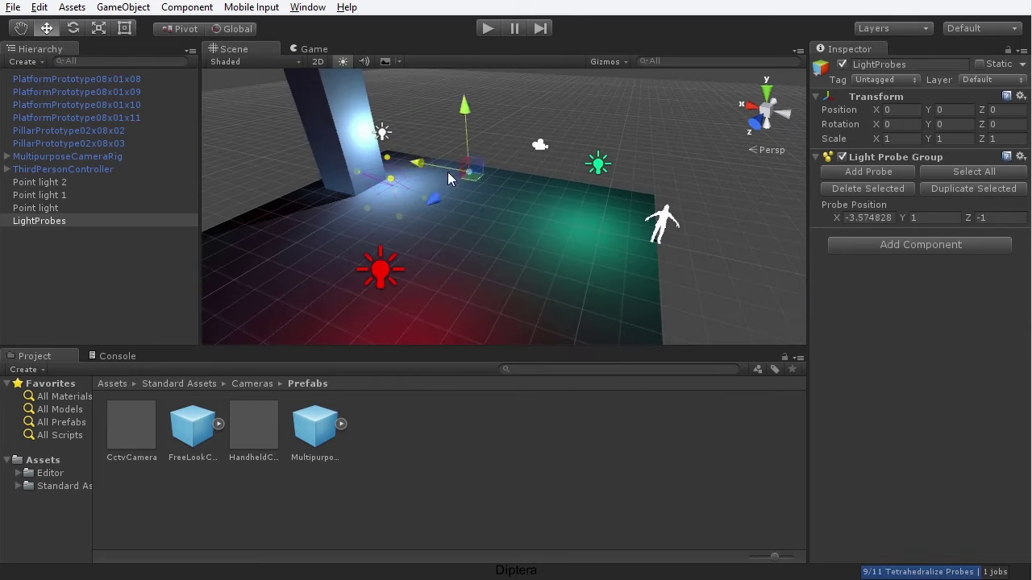
pyautogui.moveTo(571, 198); pyautogui.dragTo(552, 191)
pyautogui.moveTo(566, 240); pyautogui.dragTo(550, 244, button='middle')
pyautogui.keyDown('alt'); pyautogui.moveTo(550, 243); pyautogui.dragTo(521, 198); pyautogui.keyUp('alt')
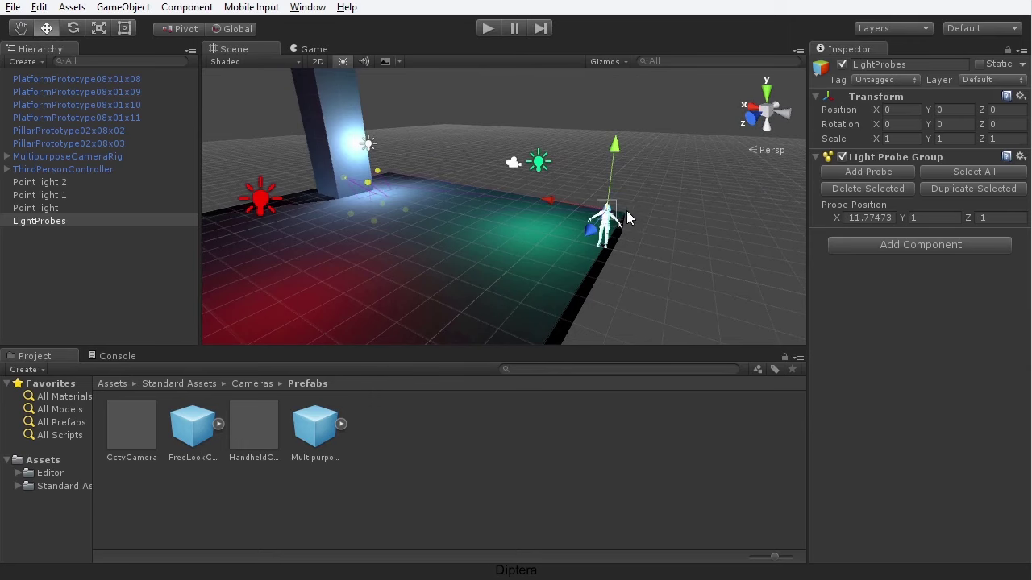
# - Fine-tune the moved light probe's position at the platform corner beyond the character in a maximized Scene view
pyautogui.hotkey('shift', 'space')
pyautogui.keyDown('alt'); pyautogui.moveTo(654, 266); pyautogui.dragTo(615, 303); pyautogui.keyUp('alt')
pyautogui.scroll(8, 524, 354)
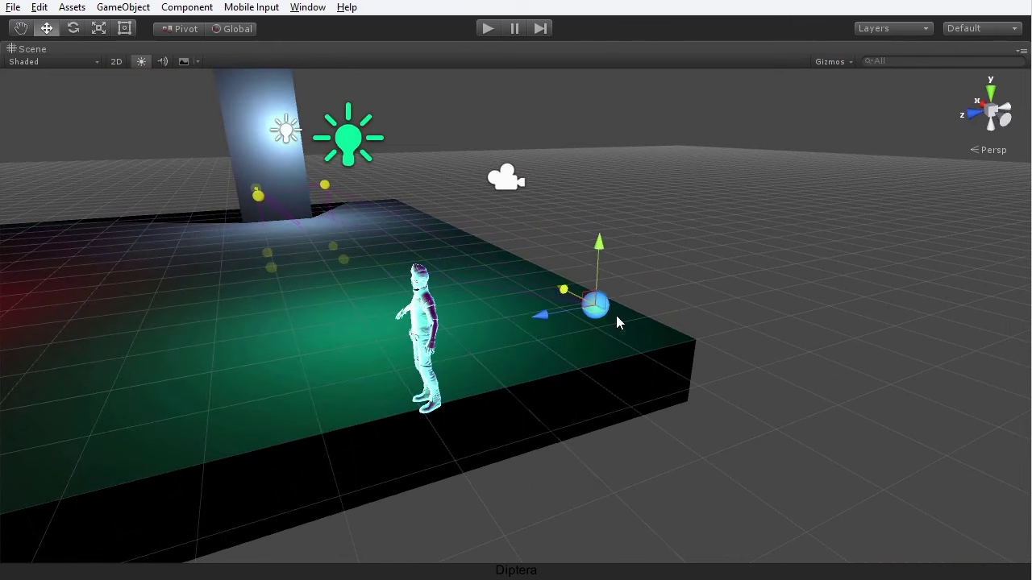
pyautogui.keyDown('alt'); pyautogui.moveTo(472, 386); pyautogui.dragTo(685, 387); pyautogui.keyUp('alt')
pyautogui.moveTo(528, 276); pyautogui.dragTo(592, 279)
# - Move a second upper light probe outward past the white-lit pillar to its nearby platform corner and raise it
pyautogui.keyDown('alt'); pyautogui.moveTo(663, 318); pyautogui.dragTo(407, 377); pyautogui.keyUp('alt')
pyautogui.moveTo(363, 242); pyautogui.dragTo(718, 344, button='middle')
pyautogui.keyDown('alt'); pyautogui.moveTo(717, 343); pyautogui.dragTo(189, 346); pyautogui.keyUp('alt')
pyautogui.click(479, 192)
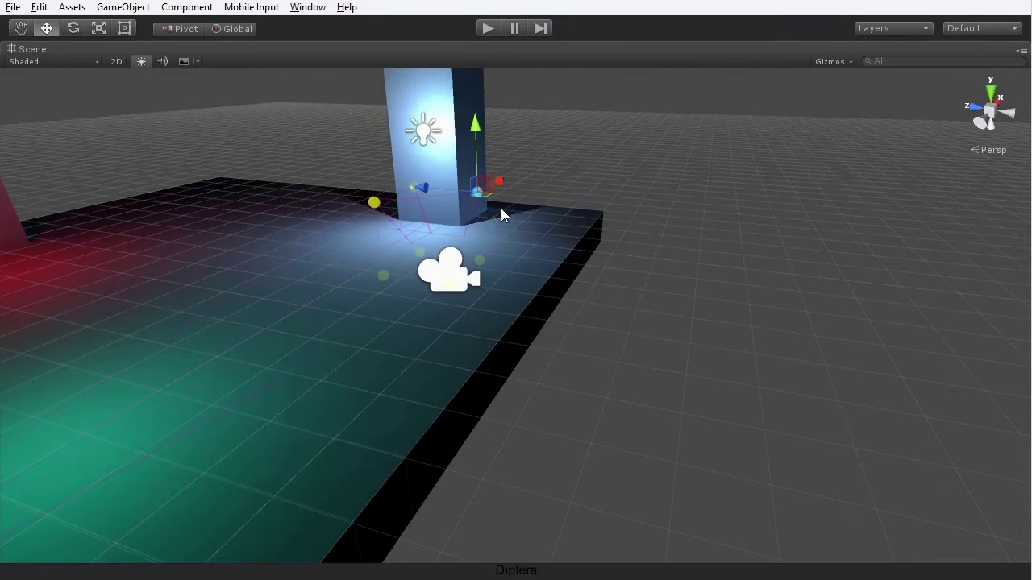
pyautogui.press('f')
pyautogui.keyDown('alt'); pyautogui.moveTo(608, 310); pyautogui.dragTo(476, 219); pyautogui.keyUp('alt')
pyautogui.moveTo(512, 252); pyautogui.dragTo(764, 184)
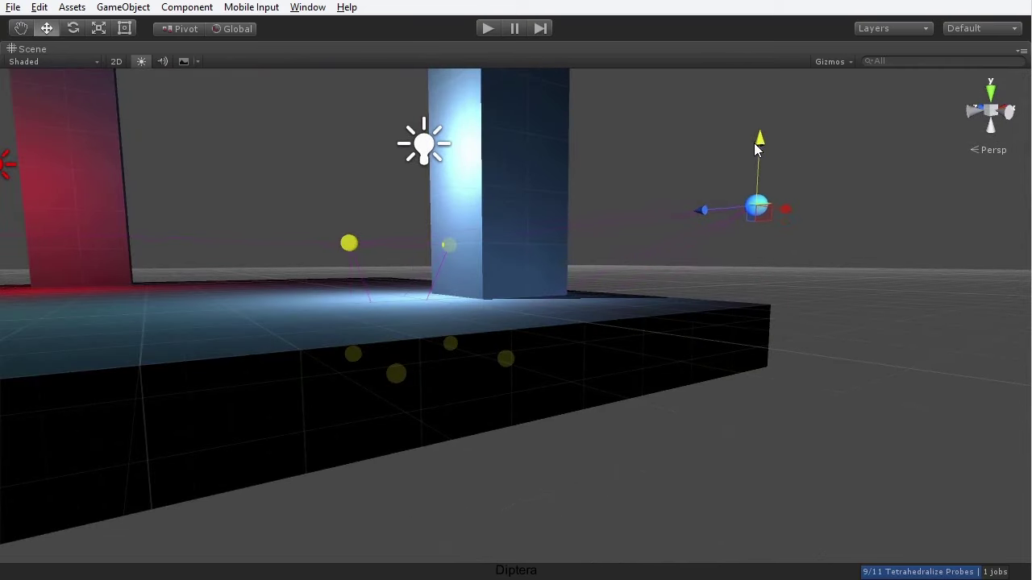
# - Move a third upper light probe from the white-lit pillar to the dark platform corner, undoing the accidental platform selection
pyautogui.keyDown('alt'); pyautogui.moveTo(607, 219); pyautogui.dragTo(525, 299); pyautogui.keyUp('alt')
pyautogui.click(459, 215)
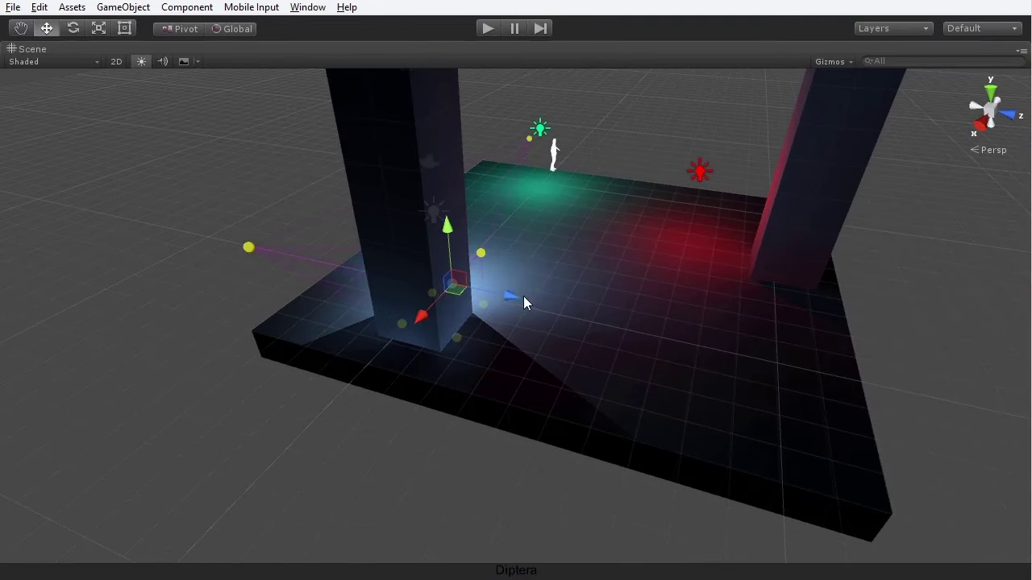
pyautogui.moveTo(623, 338); pyautogui.dragTo(697, 323)
pyautogui.click(664, 305)
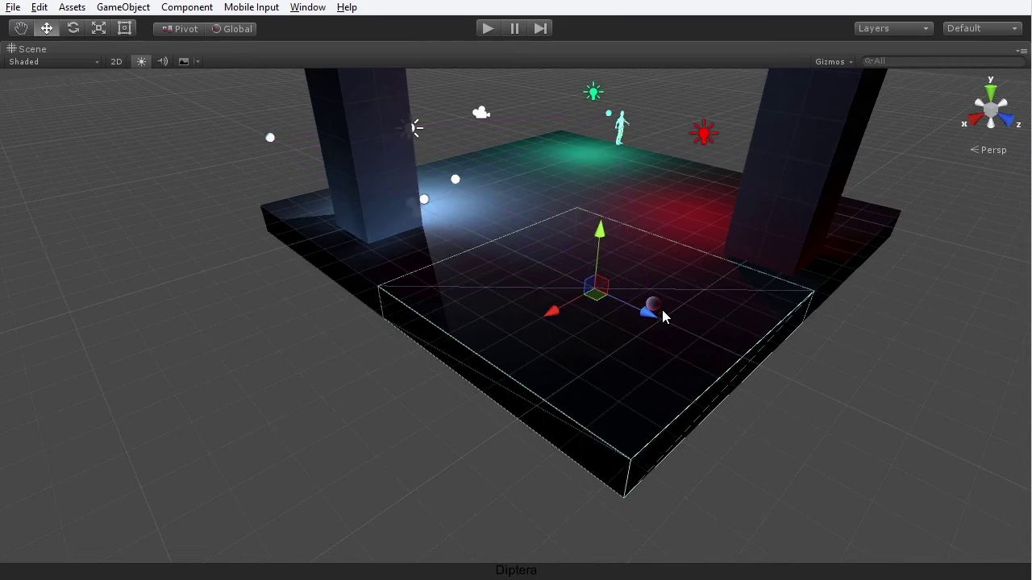
pyautogui.hotkey('ctrl', 'z')
pyautogui.click(654, 304)
pyautogui.moveTo(703, 327); pyautogui.dragTo(722, 337)
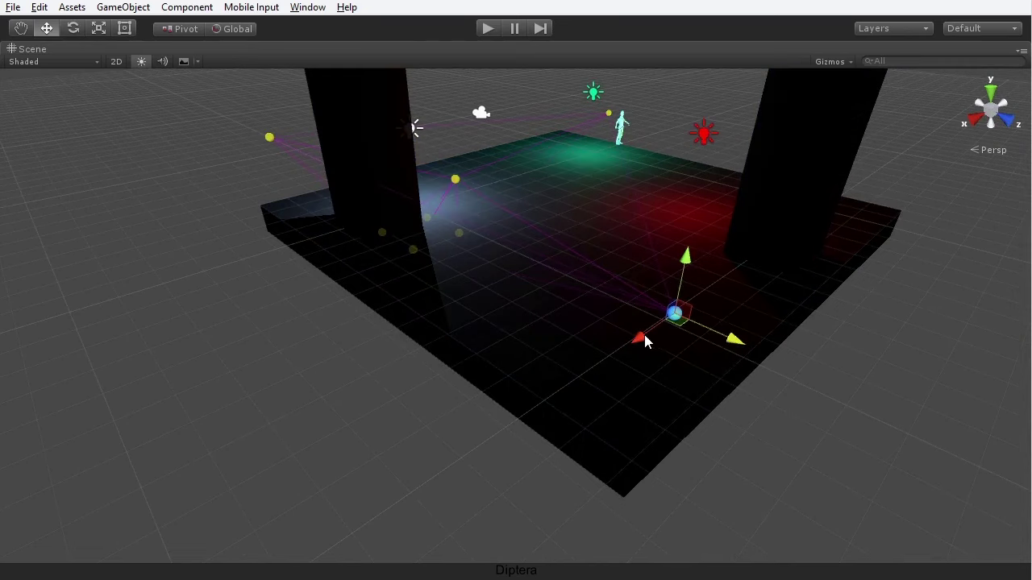
pyautogui.moveTo(640, 335); pyautogui.dragTo(587, 373)
pyautogui.moveTo(672, 376); pyautogui.dragTo(556, 302)
# - Move the remaining upper light probe from the white-lit pillar across the platform toward the red-lit pillar
pyautogui.click(566, 252)
pyautogui.keyDown('alt'); pyautogui.moveTo(577, 351); pyautogui.dragTo(560, 335); pyautogui.keyUp('alt')
pyautogui.moveTo(633, 275); pyautogui.dragTo(577, 271)
pyautogui.moveTo(510, 244); pyautogui.dragTo(165, 379)
pyautogui.moveTo(234, 353); pyautogui.dragTo(498, 221)
pyautogui.keyDown('alt'); pyautogui.moveTo(495, 129); pyautogui.dragTo(681, 279); pyautogui.keyUp('alt')
pyautogui.press('w')
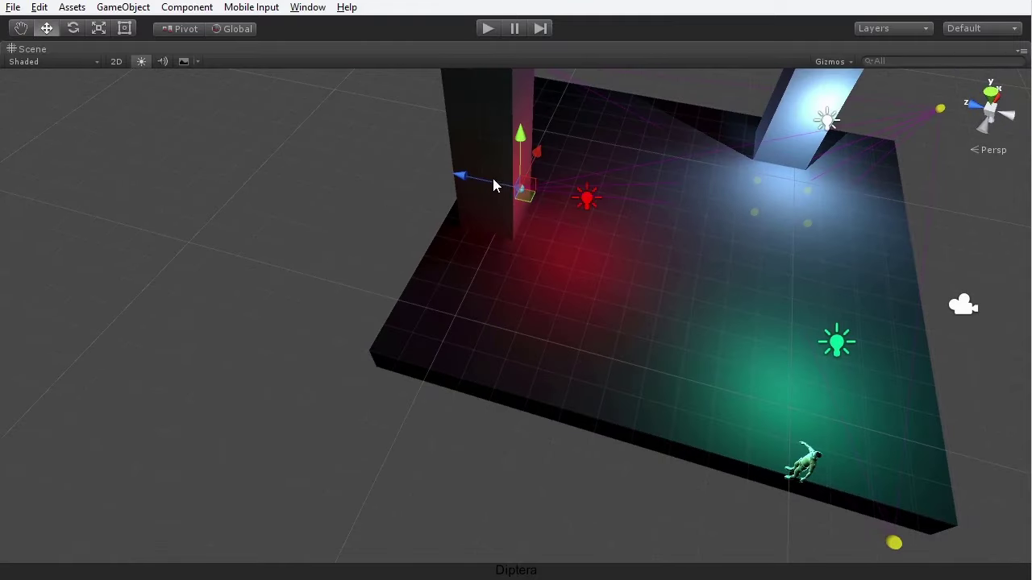
# - Reselect the light probe near the red-lit pillar and raise it above the platform surface
pyautogui.click(519, 189)
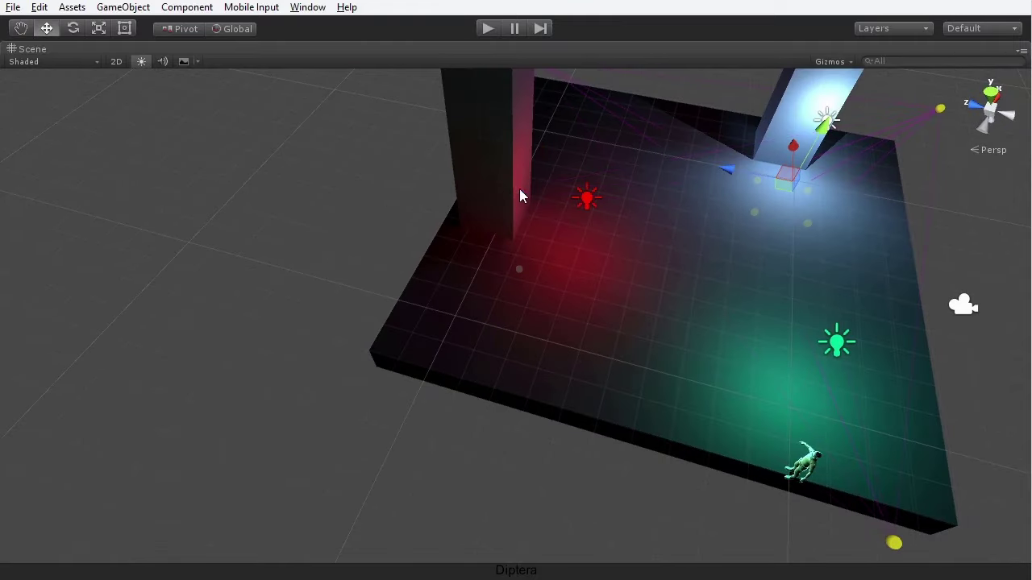
pyautogui.click(524, 270)
pyautogui.keyDown('alt'); pyautogui.moveTo(556, 279); pyautogui.dragTo(548, 418); pyautogui.keyUp('alt')
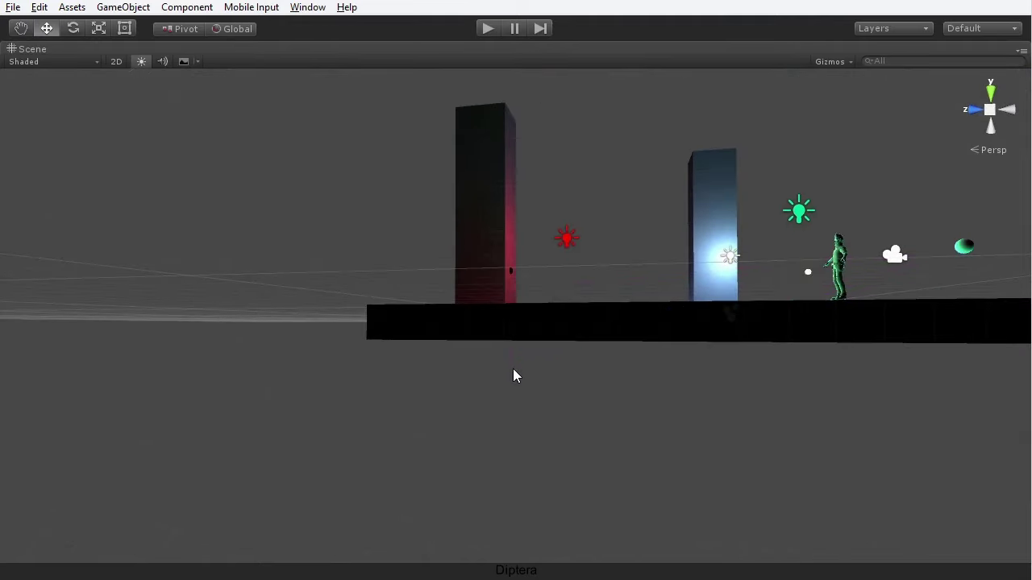
pyautogui.click(509, 375)
pyautogui.moveTo(511, 308); pyautogui.dragTo(512, 213)
# - Shift the light probe horizontally beside the red-lit pillar and raise it slightly
pyautogui.keyDown('alt'); pyautogui.moveTo(592, 291); pyautogui.dragTo(121, 379); pyautogui.keyUp('alt')
pyautogui.moveTo(684, 275); pyautogui.dragTo(571, 274)
pyautogui.keyDown('alt'); pyautogui.moveTo(621, 367); pyautogui.dragTo(1012, 349); pyautogui.keyUp('alt')
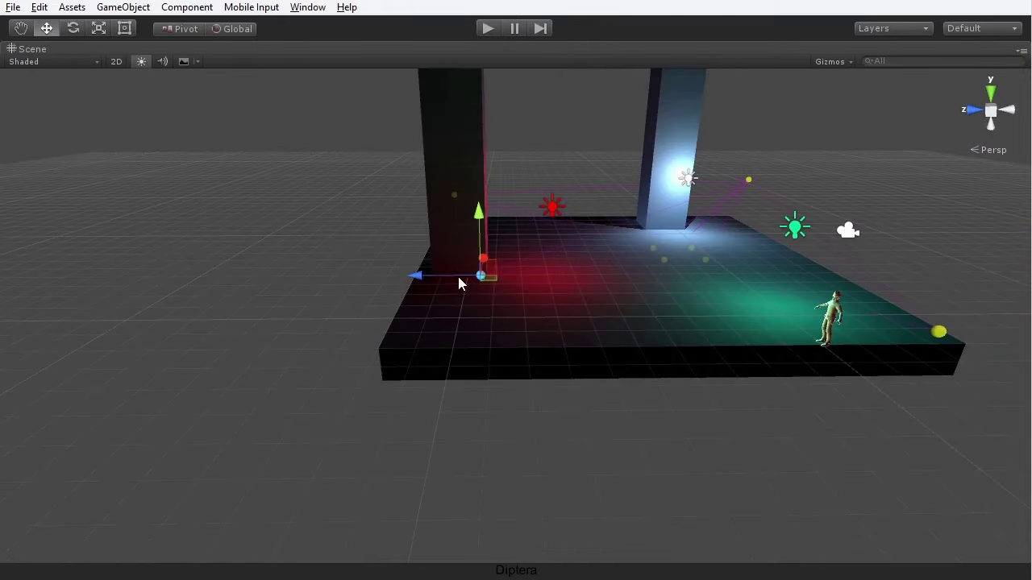
pyautogui.moveTo(433, 273); pyautogui.dragTo(463, 273)
pyautogui.keyDown('alt'); pyautogui.moveTo(524, 337); pyautogui.dragTo(500, 297); pyautogui.keyUp('alt')
pyautogui.moveTo(521, 211); pyautogui.dragTo(521, 189)
pyautogui.keyDown('alt'); pyautogui.moveTo(740, 243); pyautogui.dragTo(568, 343); pyautogui.keyUp('alt')
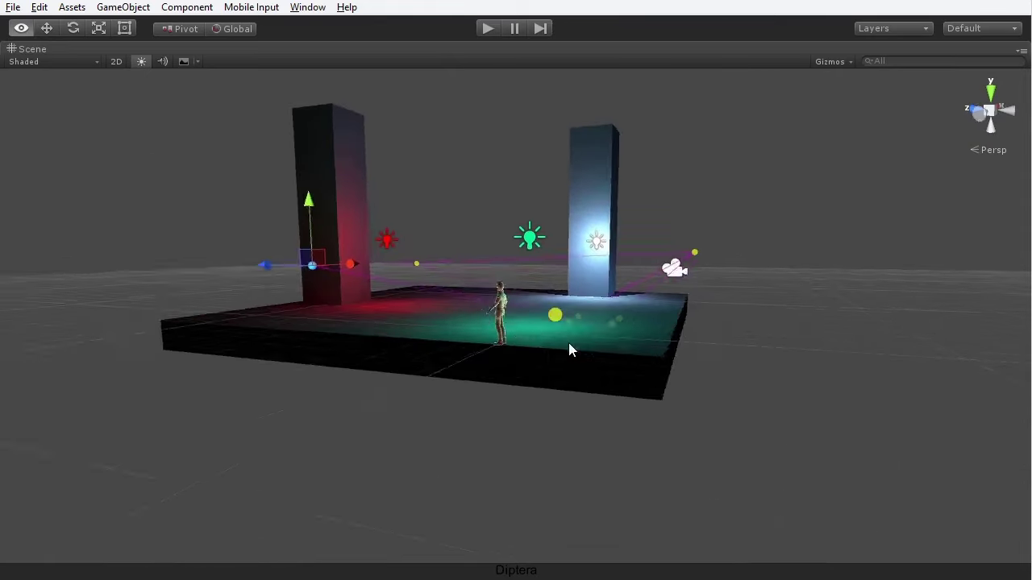
# - Adjust the selected lower light probe near the white-lit pillar and select a neighbouring lower probe from beneath the platform
pyautogui.scroll(4, 604, 367)
pyautogui.scroll(3, 611, 369)
pyautogui.keyDown('alt'); pyautogui.moveTo(524, 377); pyautogui.dragTo(323, 423, button='middle'); pyautogui.keyUp('alt')
pyautogui.keyDown('alt'); pyautogui.moveTo(563, 399); pyautogui.dragTo(642, 289); pyautogui.keyUp('alt')
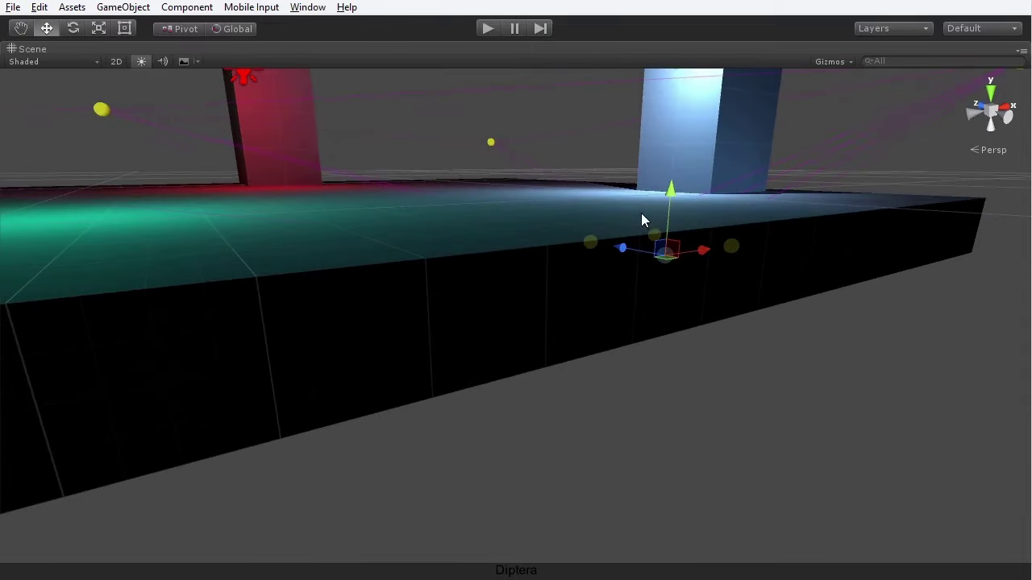
pyautogui.moveTo(673, 185); pyautogui.dragTo(774, 369)
pyautogui.click(832, 404)
pyautogui.keyDown('alt'); pyautogui.moveTo(835, 434); pyautogui.dragTo(662, 415); pyautogui.keyUp('alt')
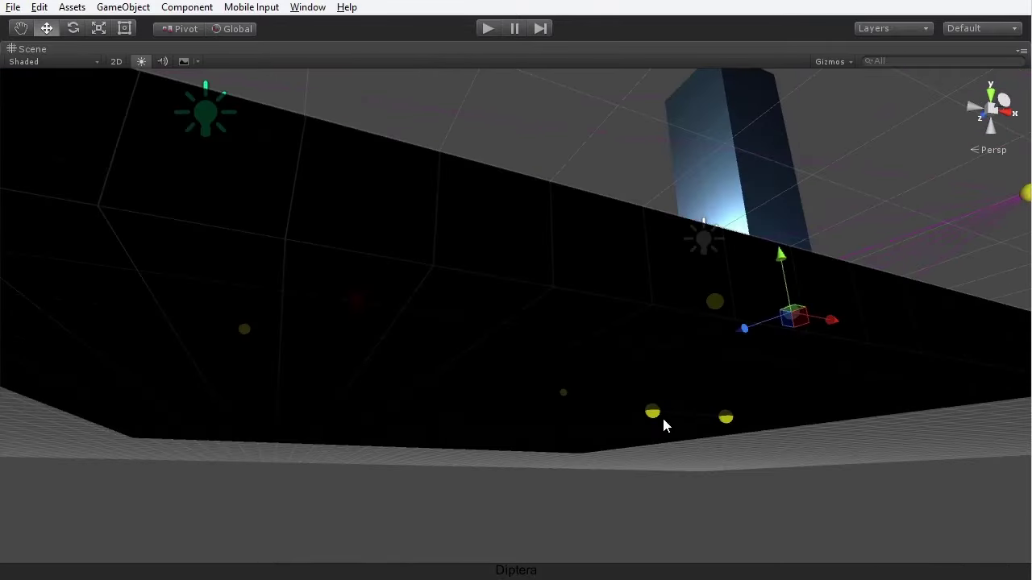
# - Raise two more lower light probes near the white-lit pillar up from the underside of the platform
pyautogui.moveTo(654, 374); pyautogui.dragTo(638, 242)
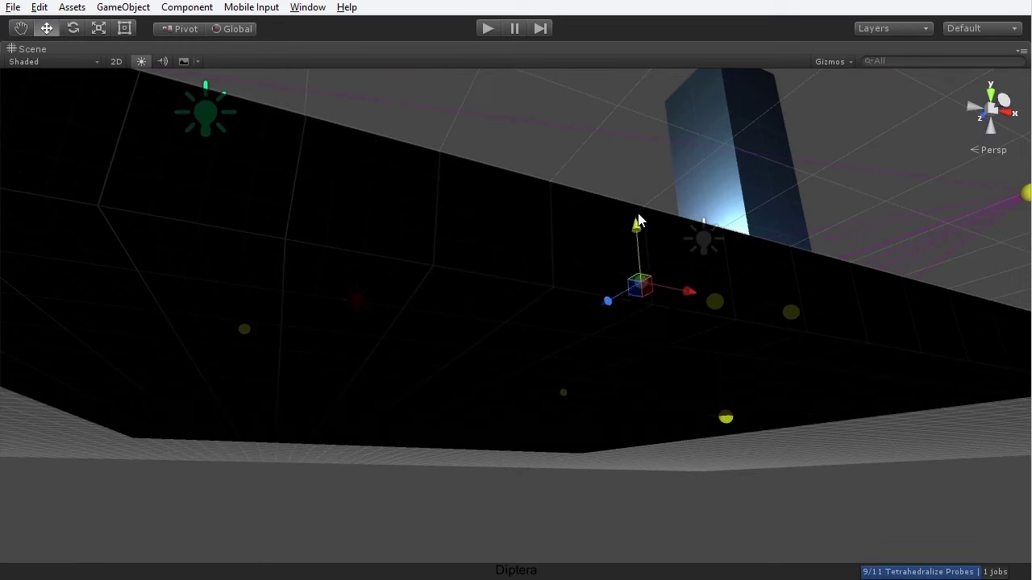
pyautogui.click(725, 418)
pyautogui.moveTo(717, 359); pyautogui.dragTo(703, 151)
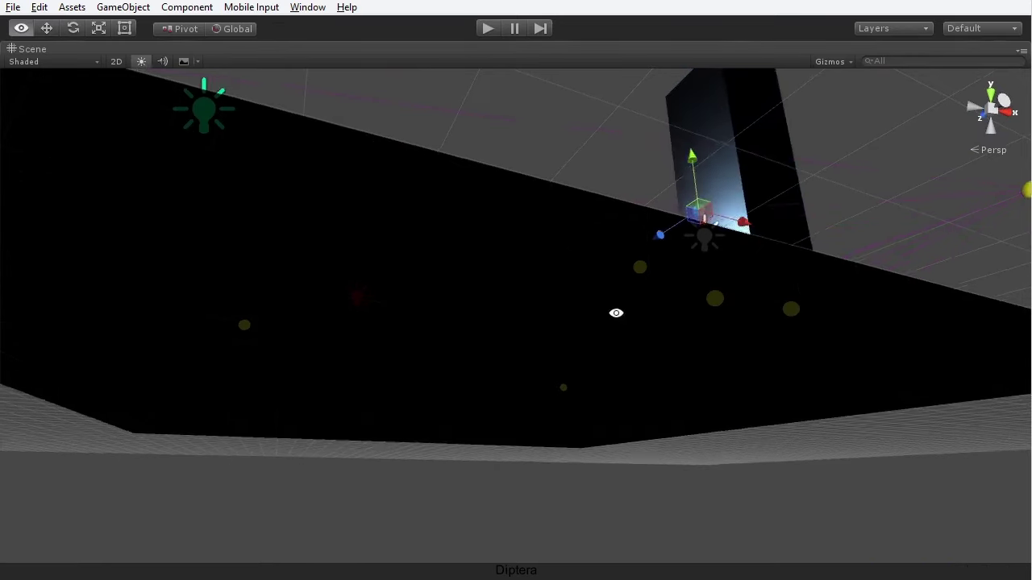
# - Shift the raised light probe sideways near the white-lit pillar and lower it toward the platform surface
pyautogui.keyDown('alt'); pyautogui.moveTo(615, 312); pyautogui.dragTo(700, 457); pyautogui.keyUp('alt')
pyautogui.scroll(-5, 597, 383)
pyautogui.keyDown('alt'); pyautogui.moveTo(598, 384); pyautogui.dragTo(546, 424); pyautogui.keyUp('alt')
pyautogui.scroll(3, 628, 417)
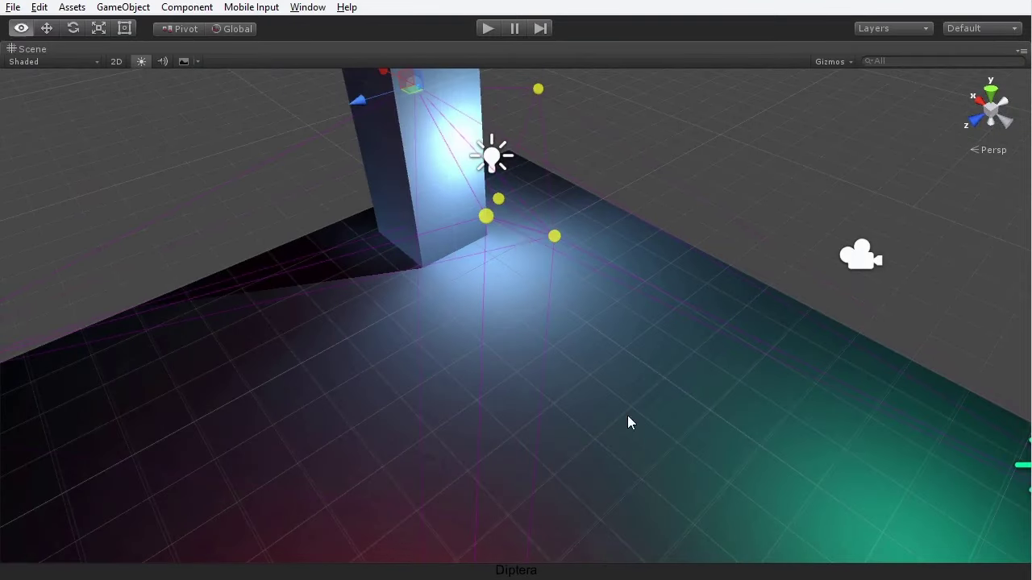
pyautogui.scroll(-4, 506, 282)
pyautogui.keyDown('alt'); pyautogui.moveTo(573, 374); pyautogui.dragTo(420, 280); pyautogui.keyUp('alt')
pyautogui.moveTo(478, 176); pyautogui.dragTo(405, 172)
pyautogui.moveTo(388, 111); pyautogui.dragTo(390, 146)
# - Reselect the light probe beside the white-lit pillar and shift it horizontally along the pillar
pyautogui.keyDown('alt'); pyautogui.moveTo(604, 242); pyautogui.dragTo(283, 352); pyautogui.keyUp('alt')
pyautogui.keyDown('alt'); pyautogui.moveTo(541, 169); pyautogui.dragTo(657, 234); pyautogui.keyUp('alt')
pyautogui.click(425, 174)
pyautogui.moveTo(388, 175); pyautogui.dragTo(483, 184)
pyautogui.keyDown('alt'); pyautogui.moveTo(564, 262); pyautogui.dragTo(576, 305); pyautogui.keyUp('alt')
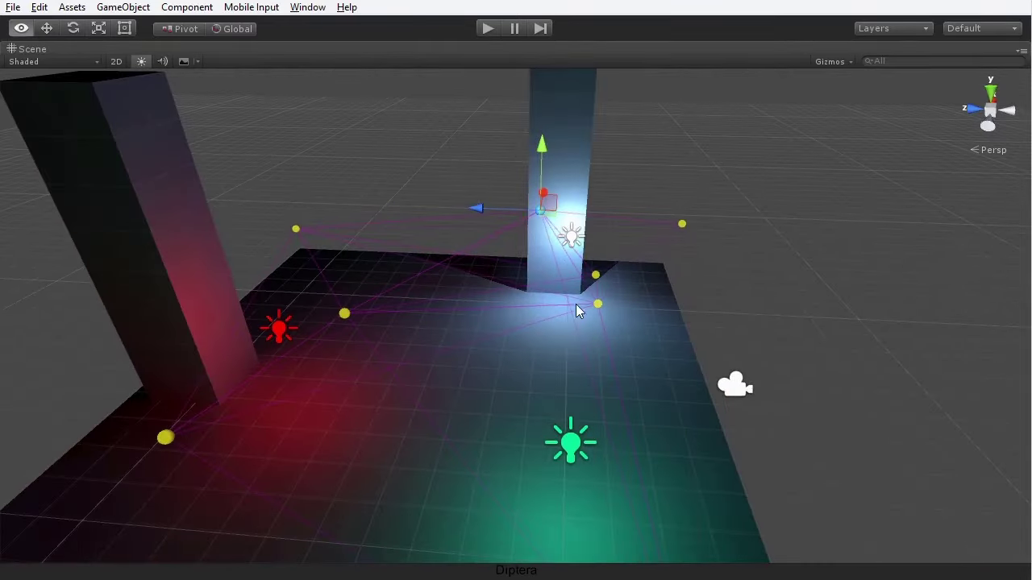
pyautogui.moveTo(498, 200); pyautogui.dragTo(456, 201)
pyautogui.hotkey('ctrl', 'z')
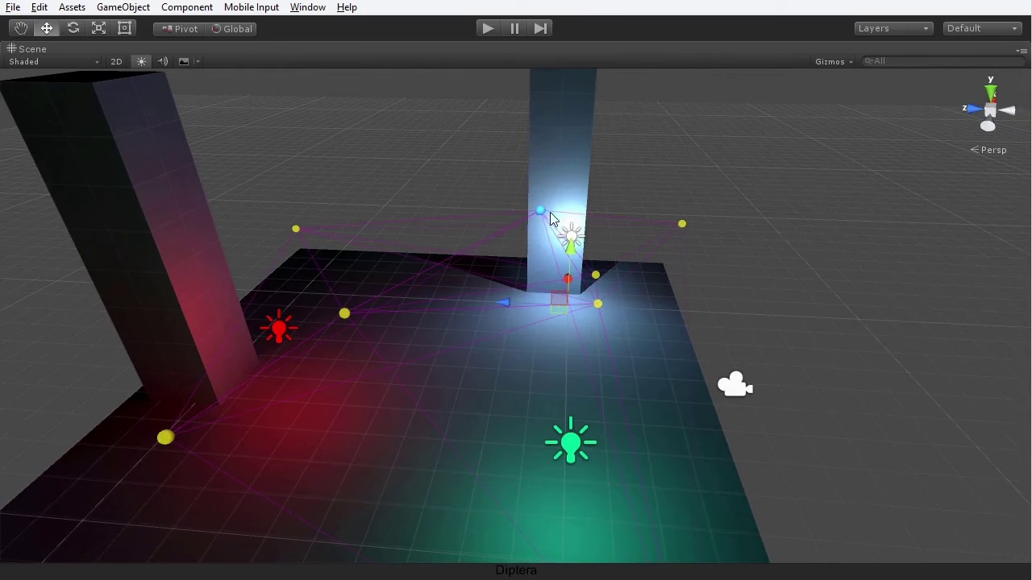
pyautogui.click(543, 219)
pyautogui.hotkey('ctrl', 'z')
# - Move the light probe from the white-lit pillar out over the open platform and lower it
pyautogui.keyDown('alt'); pyautogui.moveTo(638, 276); pyautogui.dragTo(403, 314); pyautogui.keyUp('alt')
pyautogui.click(500, 209)
pyautogui.keyDown('alt'); pyautogui.moveTo(460, 286); pyautogui.dragTo(641, 343); pyautogui.keyUp('alt')
pyautogui.moveTo(492, 234); pyautogui.dragTo(370, 195)
pyautogui.moveTo(420, 172); pyautogui.dragTo(421, 220)
# - Bring the character into close view and restore the full editor layout from the maximized Scene view
pyautogui.moveTo(562, 315); pyautogui.dragTo(498, 240, button='middle')
pyautogui.keyDown('alt'); pyautogui.moveTo(498, 240); pyautogui.dragTo(732, 343); pyautogui.keyUp('alt')
pyautogui.scroll(5, 526, 279)
pyautogui.scroll(3, 465, 262)
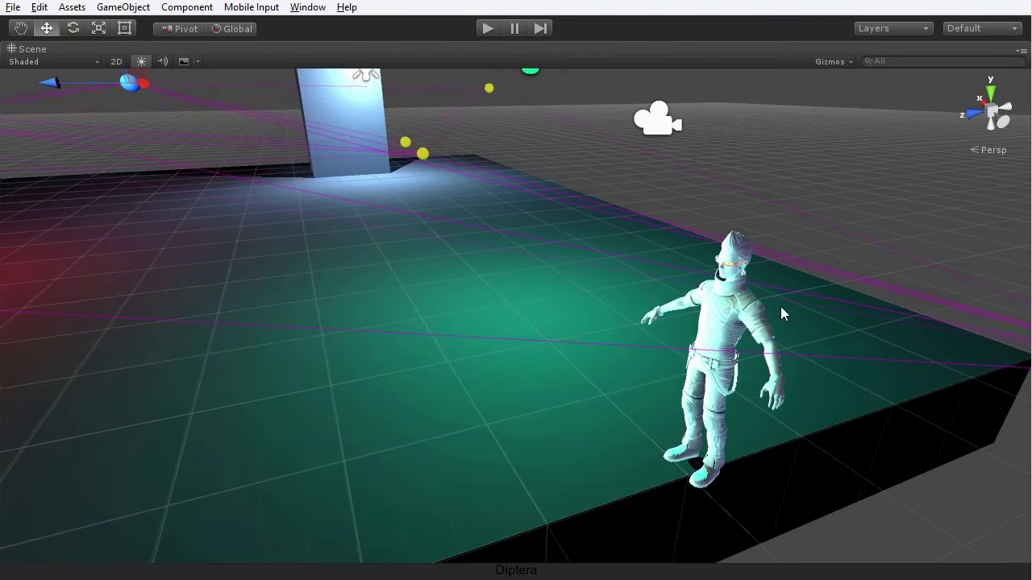
pyautogui.keyDown('alt'); pyautogui.moveTo(748, 365); pyautogui.dragTo(597, 270); pyautogui.keyUp('alt')
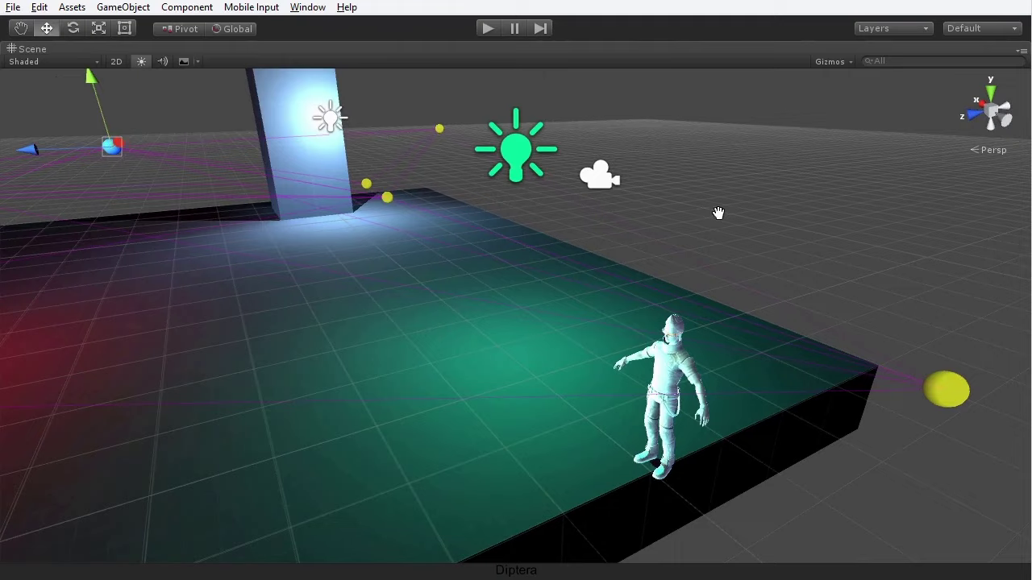
pyautogui.hotkey('shift', 'space')
pyautogui.keyDown('alt'); pyautogui.moveTo(528, 234); pyautogui.dragTo(588, 228); pyautogui.keyUp('alt')
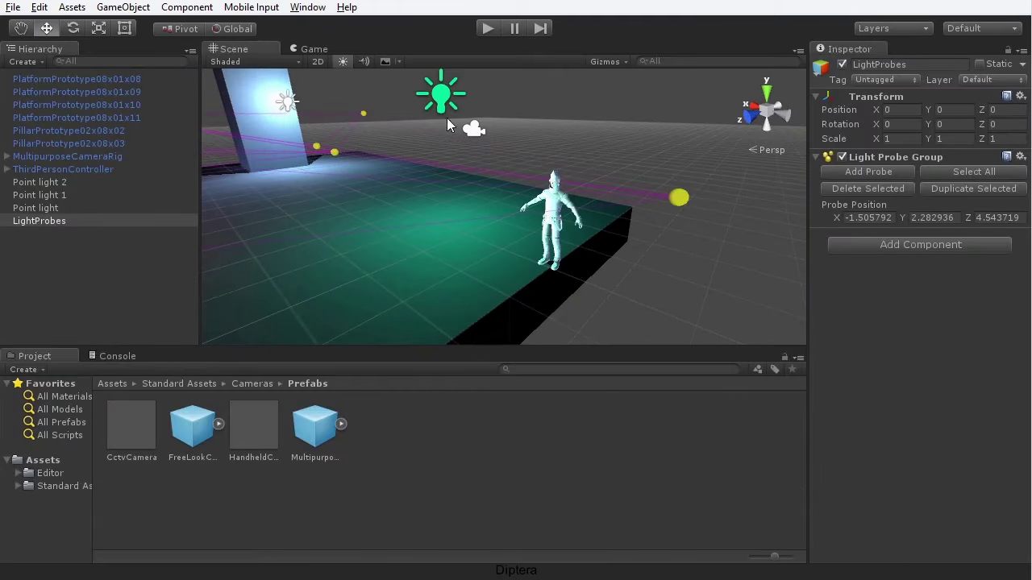
pyautogui.click(642, 207)
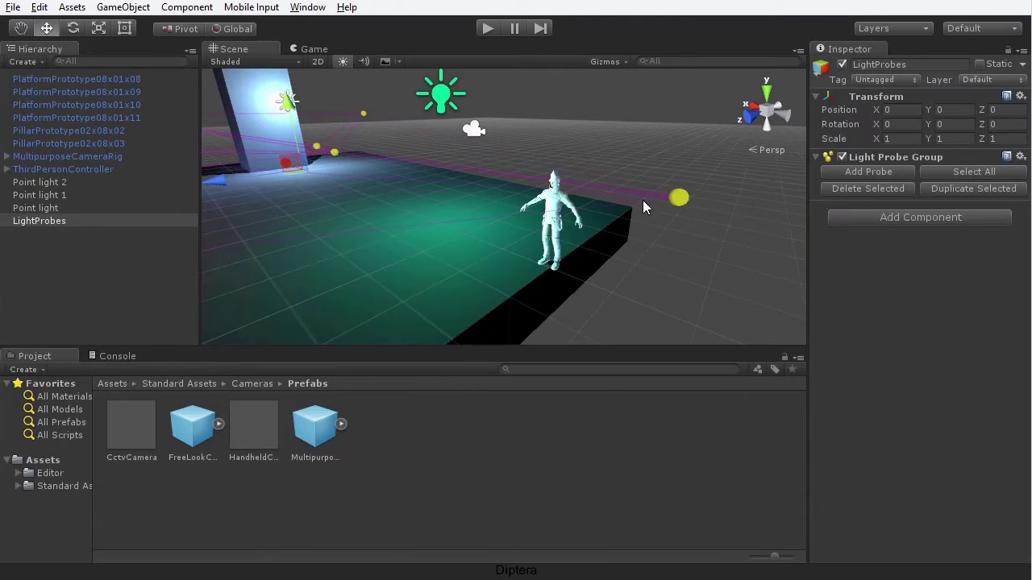
# - Set the Bounce Intensity of the green Point light 1 to 1.8
pyautogui.click(440, 105)
pyautogui.moveTo(641, 293)
pyautogui.mouseDown(button='middle')
pyautogui.moveTo(562, 299)
pyautogui.moveTo(645, 284)
pyautogui.mouseUp(button='middle')
pyautogui.scroll(4, 545, 300)
pyautogui.moveTo(945, 252); pyautogui.dragTo(928, 255)
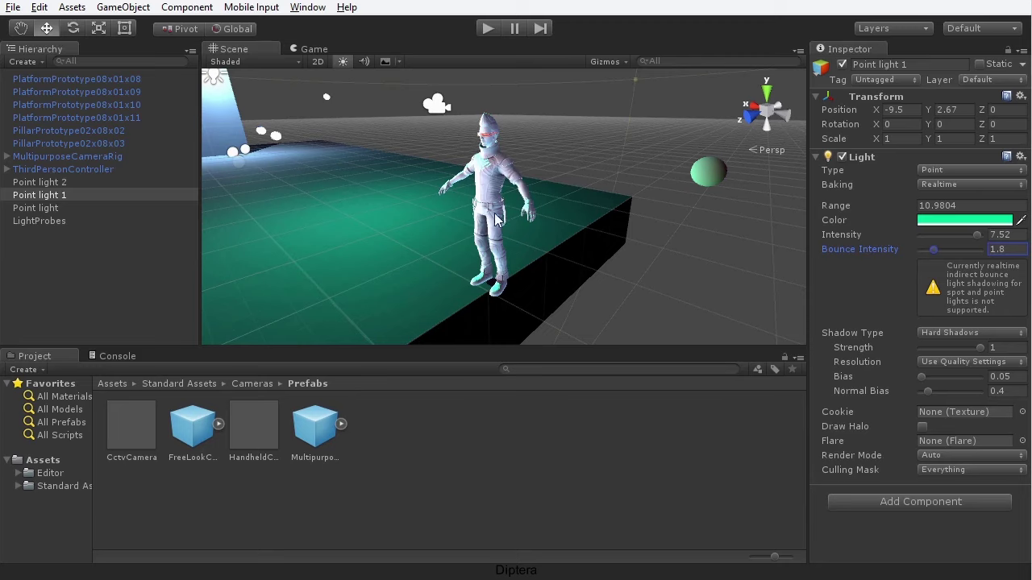
pyautogui.keyDown('alt'); pyautogui.moveTo(516, 260); pyautogui.dragTo(569, 266); pyautogui.keyUp('alt')
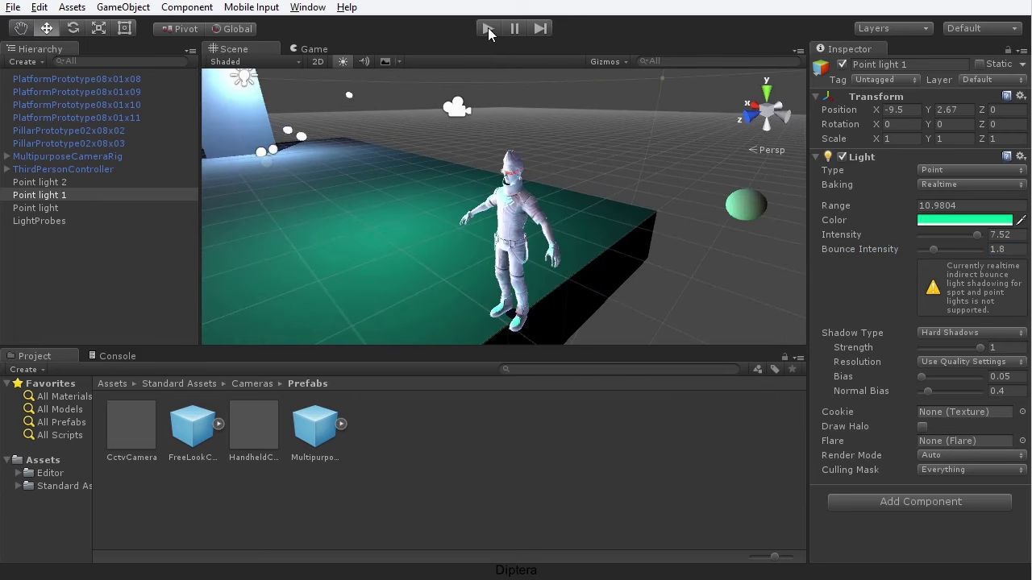
# - Playtest the scene by running the character past the red and green lights to check its lighting, and stop the game
pyautogui.click(488, 27)
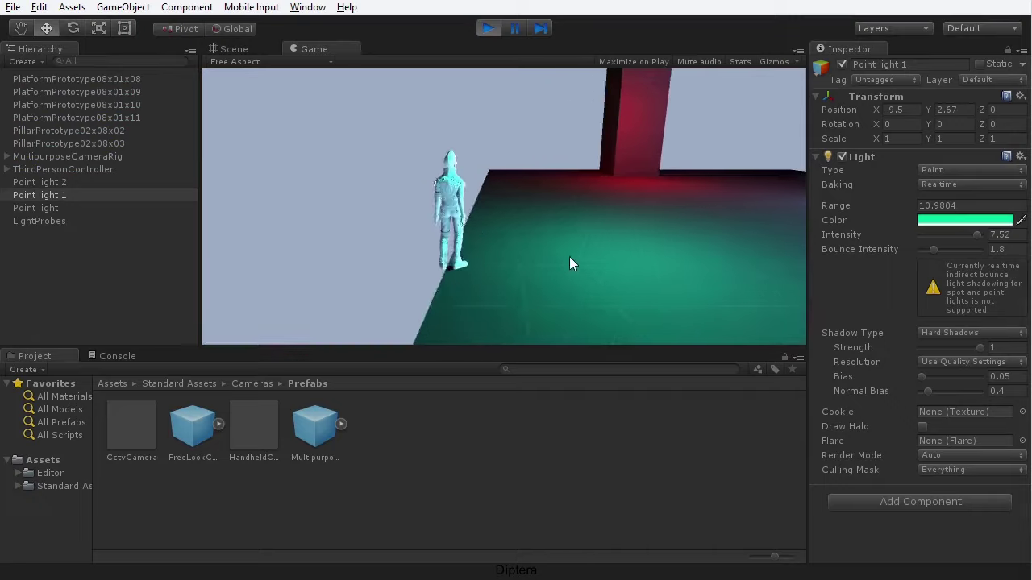
pyautogui.press('d')
pyautogui.press('w')
pyautogui.press('a')
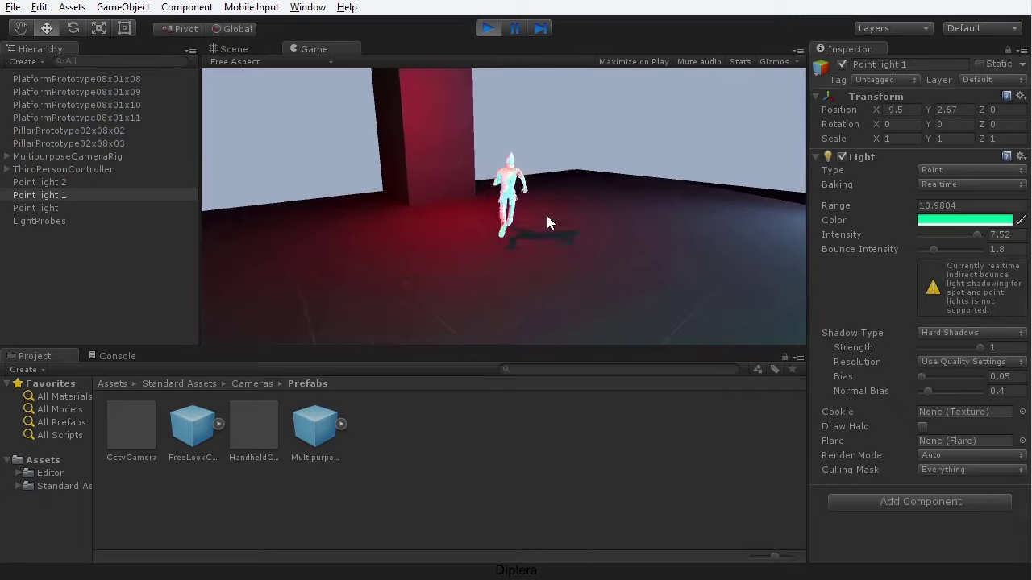
pyautogui.press('d')
pyautogui.press('d')
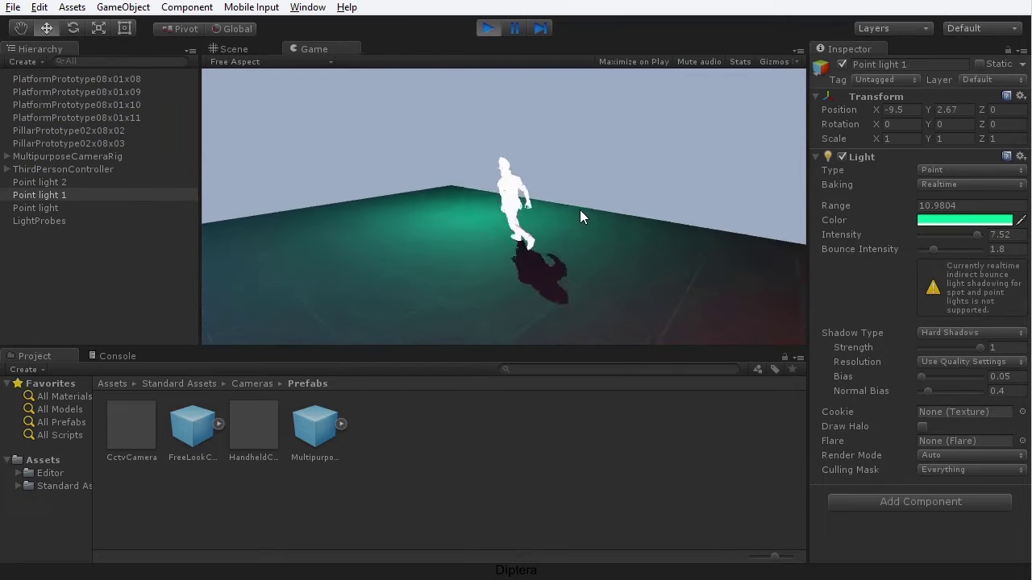
pyautogui.press('a')
pyautogui.click(488, 28)
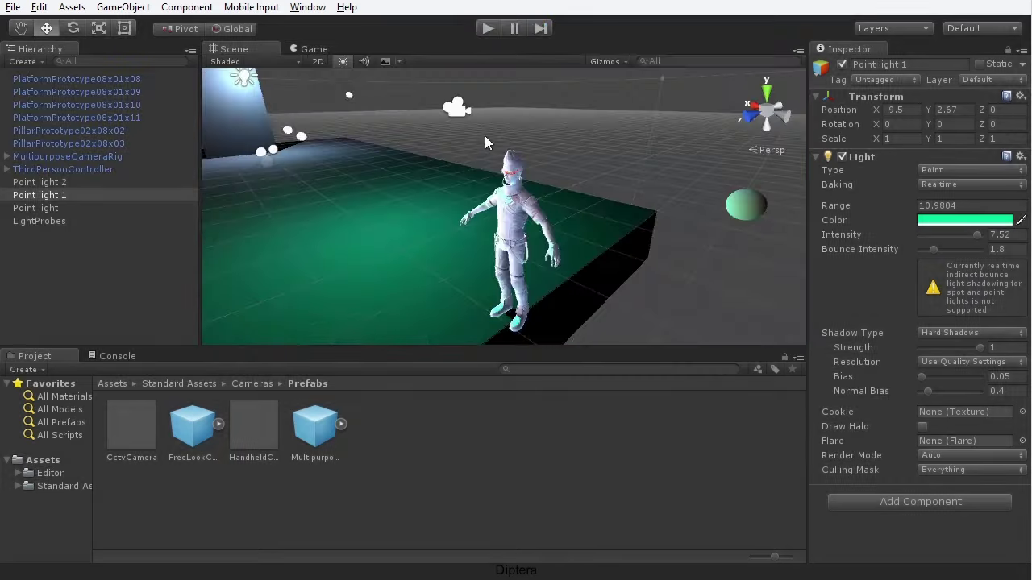
# - Set the Bounce Intensity of the white Point light beside the pillar to 1.9
pyautogui.moveTo(318, 151); pyautogui.dragTo(407, 165, button='right')
pyautogui.click(410, 165)
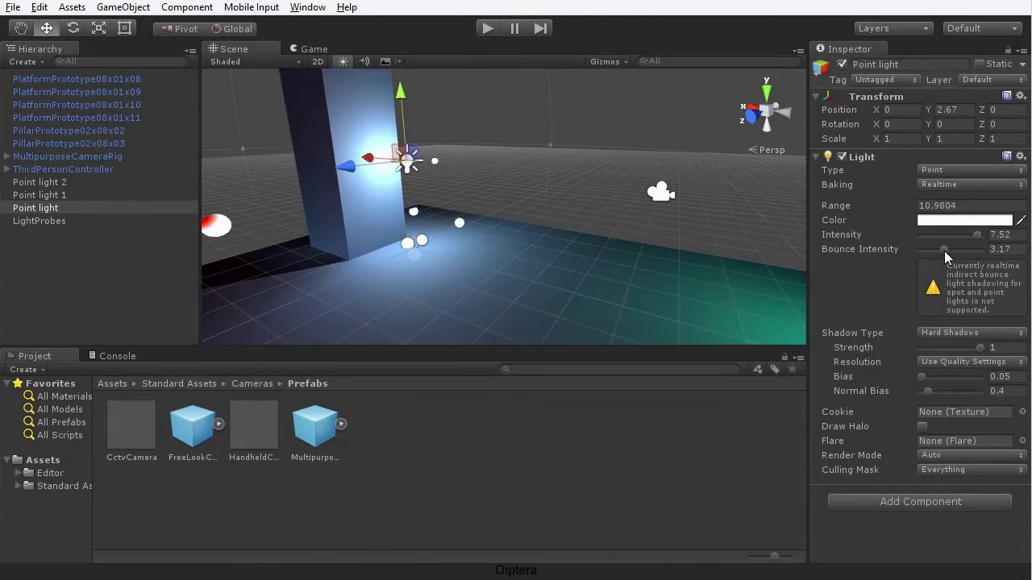
pyautogui.moveTo(945, 250); pyautogui.dragTo(935, 251)
pyautogui.scroll(-5, 531, 266)
pyautogui.keyDown('alt'); pyautogui.moveTo(531, 266); pyautogui.dragTo(428, 273); pyautogui.keyUp('alt')
pyautogui.keyDown('alt'); pyautogui.moveTo(616, 264); pyautogui.dragTo(608, 210); pyautogui.keyUp('alt')
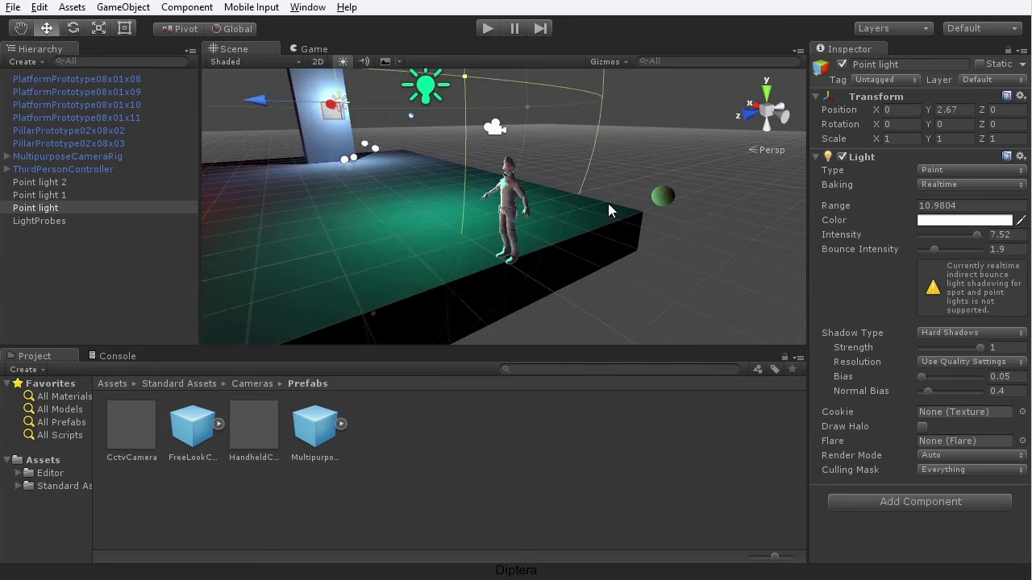
# - Reselect LightProbes and move the probe above the open platform toward the green light, to X -6.748765, Z 1.48954
pyautogui.keyDown('alt'); pyautogui.moveTo(416, 202); pyautogui.dragTo(425, 196); pyautogui.keyUp('alt')
pyautogui.keyDown('alt'); pyautogui.moveTo(331, 199); pyautogui.dragTo(466, 196); pyautogui.keyUp('alt')
pyautogui.click(435, 157)
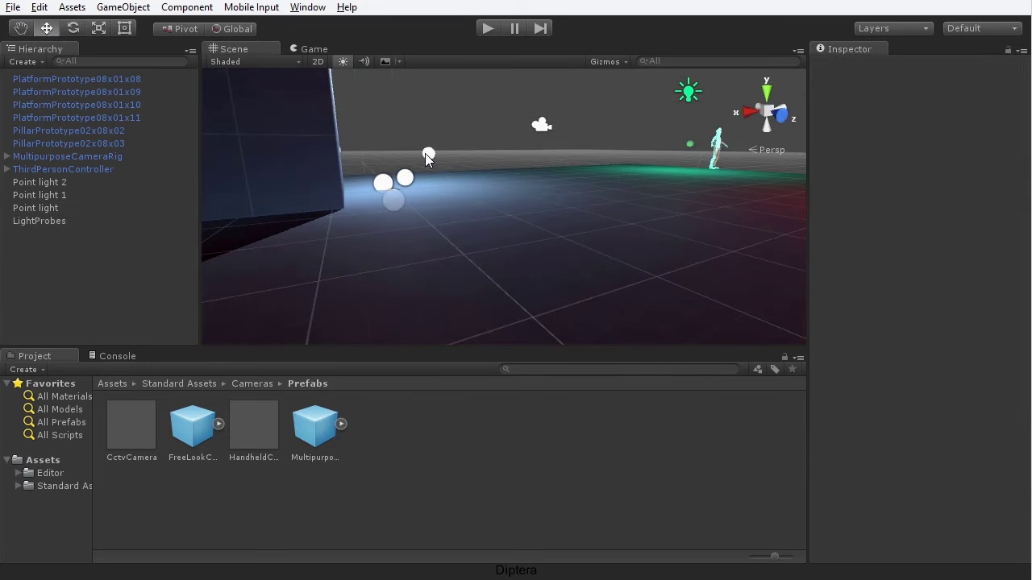
pyautogui.click(105, 221)
pyautogui.keyDown('alt'); pyautogui.moveTo(363, 244); pyautogui.dragTo(675, 205); pyautogui.keyUp('alt')
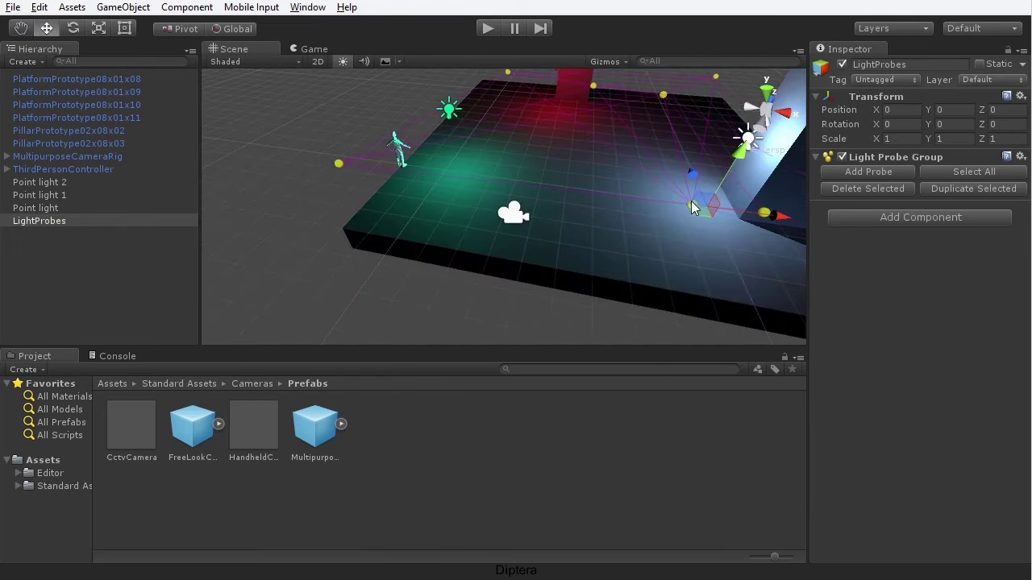
pyautogui.keyDown('alt'); pyautogui.moveTo(343, 165); pyautogui.dragTo(513, 253); pyautogui.keyUp('alt')
pyautogui.click(614, 176)
pyautogui.keyDown('alt'); pyautogui.moveTo(677, 238); pyautogui.dragTo(450, 158); pyautogui.keyUp('alt')
pyautogui.moveTo(572, 140); pyautogui.dragTo(598, 136)
pyautogui.keyDown('alt'); pyautogui.moveTo(642, 242); pyautogui.dragTo(554, 166); pyautogui.keyUp('alt')
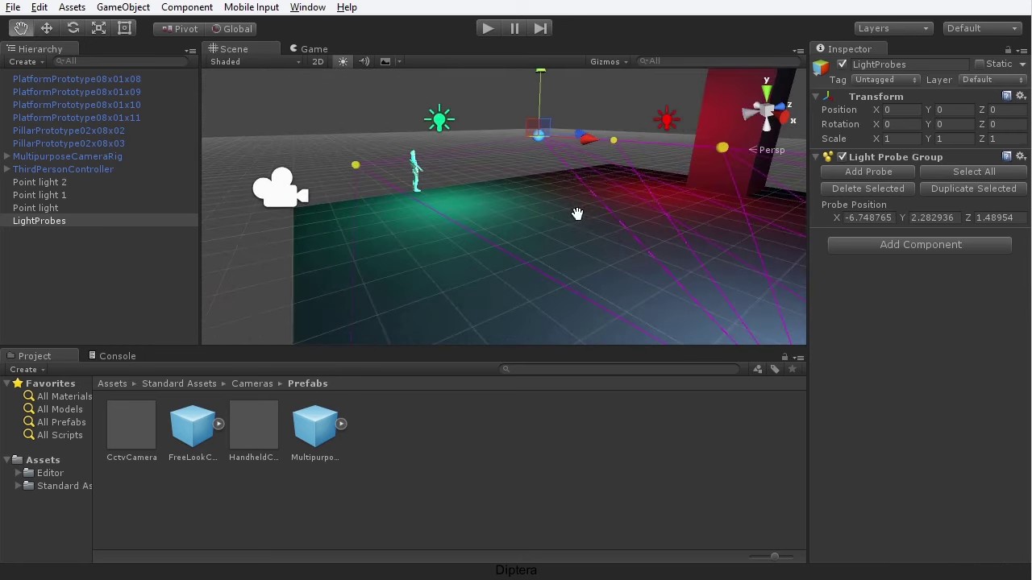
# - Add a light probe to the group and place it near the green light at X -8.118114, Y 0.6282222, Z -3.247727
pyautogui.keyDown('alt'); pyautogui.moveTo(578, 214); pyautogui.dragTo(488, 236); pyautogui.keyUp('alt')
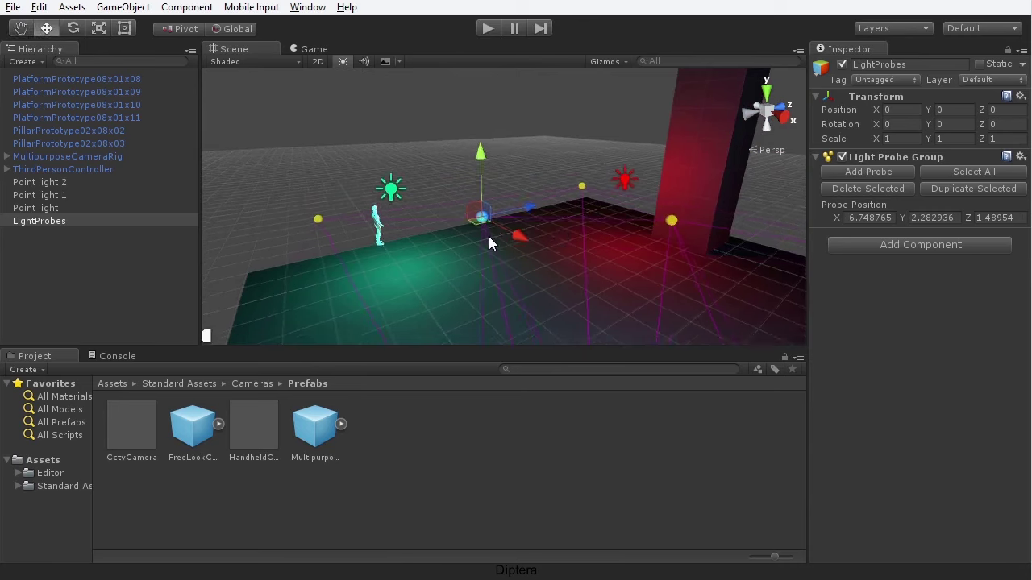
pyautogui.click(878, 172)
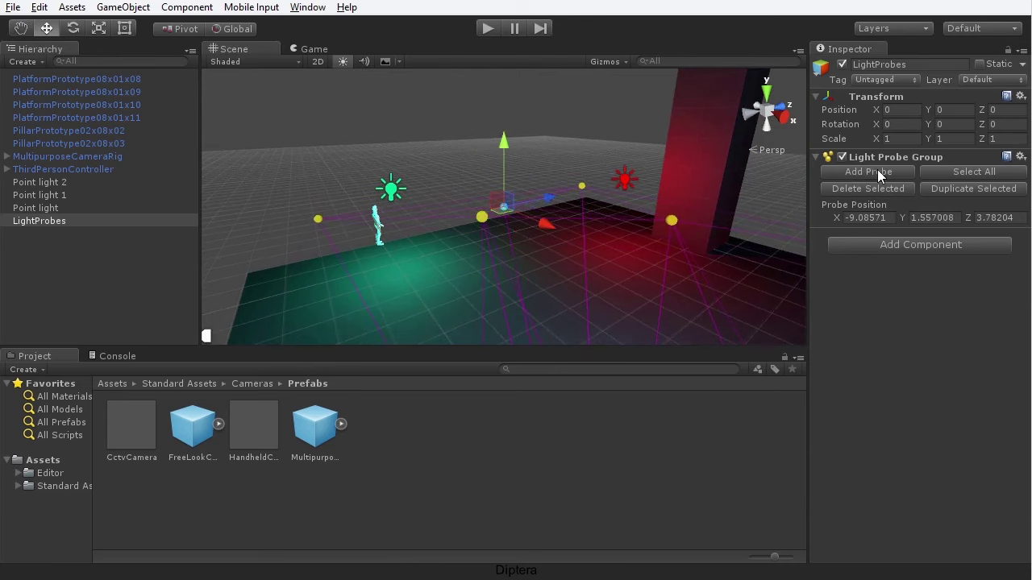
pyautogui.keyDown('alt'); pyautogui.moveTo(537, 295); pyautogui.dragTo(516, 295); pyautogui.keyUp('alt')
pyautogui.moveTo(608, 235); pyautogui.dragTo(656, 236)
pyautogui.moveTo(608, 175); pyautogui.dragTo(607, 223)
# - Examine up close how the light probes tint the character at the platform edge
pyautogui.keyDown('alt'); pyautogui.moveTo(424, 271); pyautogui.dragTo(503, 248, button='middle'); pyautogui.keyUp('alt')
pyautogui.keyDown('alt'); pyautogui.moveTo(503, 248); pyautogui.dragTo(690, 278); pyautogui.keyUp('alt')
pyautogui.scroll(3, 543, 276)
pyautogui.moveTo(592, 262)
pyautogui.mouseDown(button='middle')
pyautogui.moveTo(544, 276)
pyautogui.moveTo(598, 252)
pyautogui.mouseUp(button='middle')
pyautogui.scroll(-1, 522, 270)
pyautogui.keyDown('alt'); pyautogui.moveTo(598, 252); pyautogui.dragTo(584, 282); pyautogui.keyUp('alt')
pyautogui.scroll(-3, 585, 278)
pyautogui.scroll(4, 587, 270)
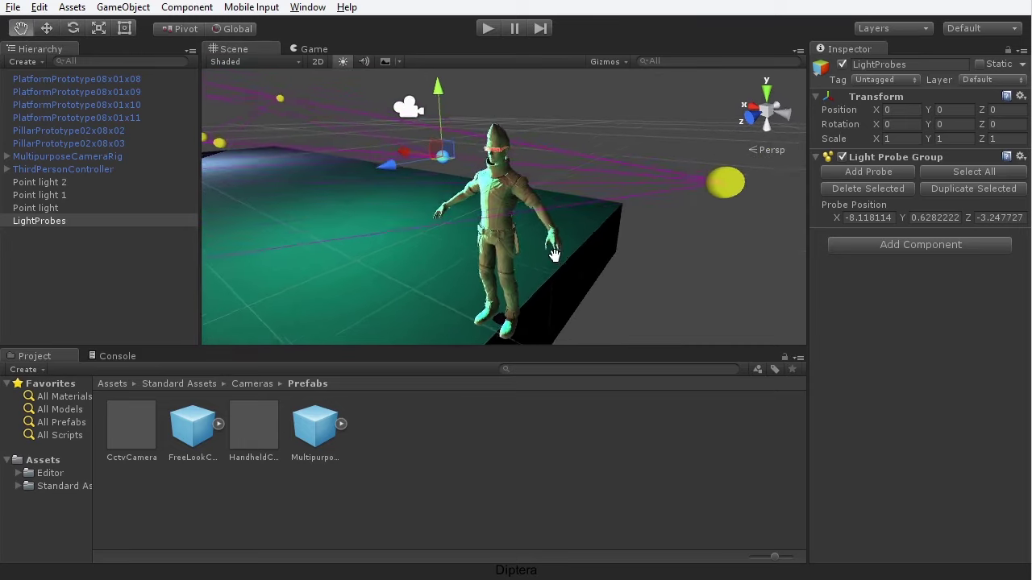
pyautogui.scroll(-2, 592, 257)
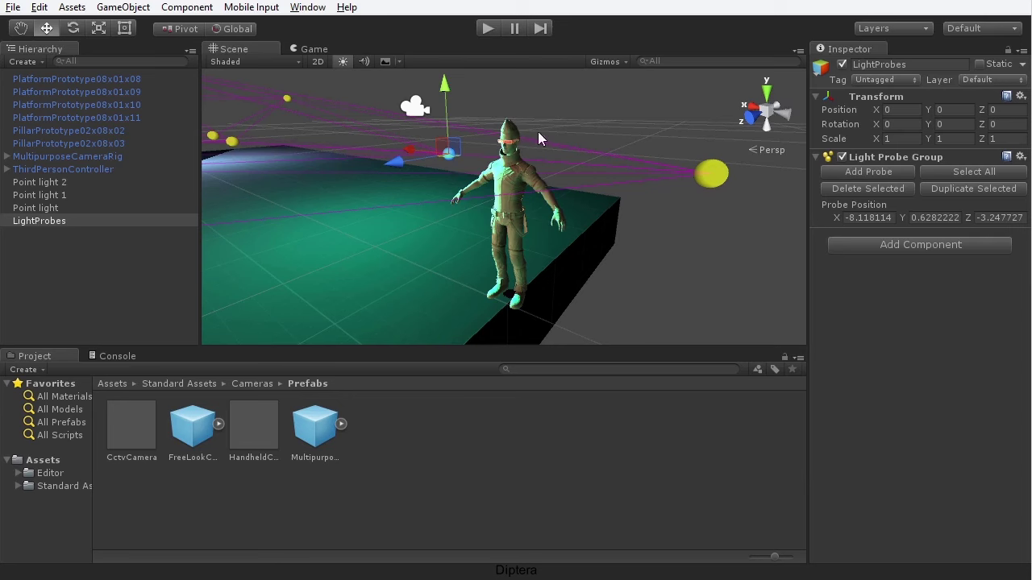
# - Frame the ThirdPersonController and inspect the Use Light Probes setting on EthanBody's Skinned Mesh Renderer
pyautogui.click(508, 181)
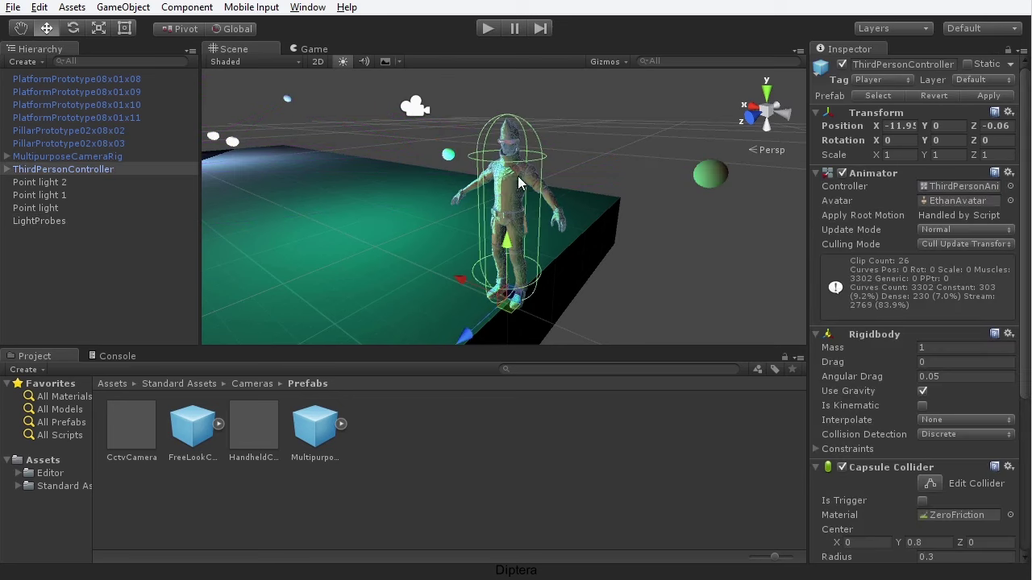
pyautogui.press('f')
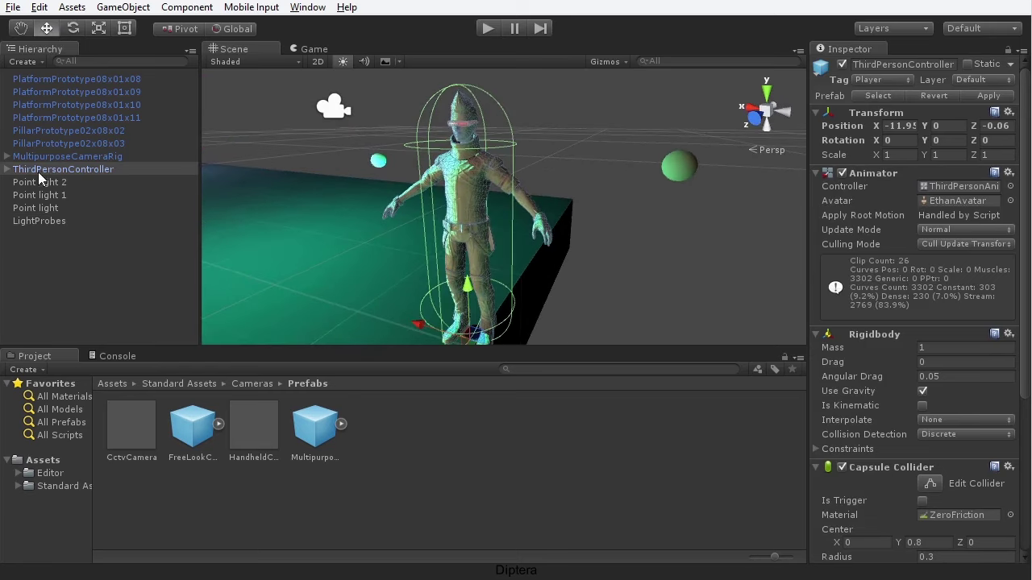
pyautogui.click(6, 172)
pyautogui.click(6, 171)
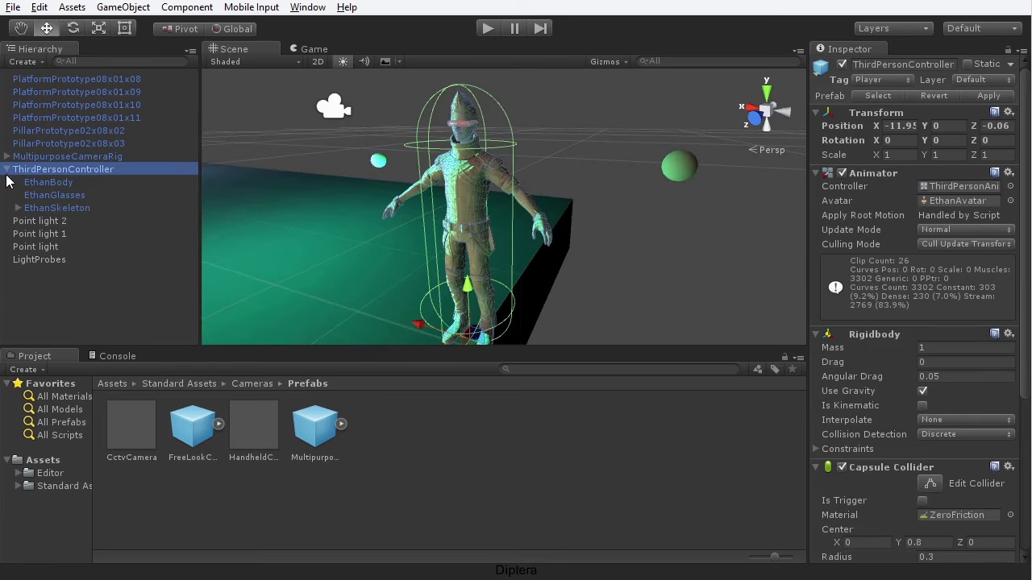
pyautogui.click(69, 183)
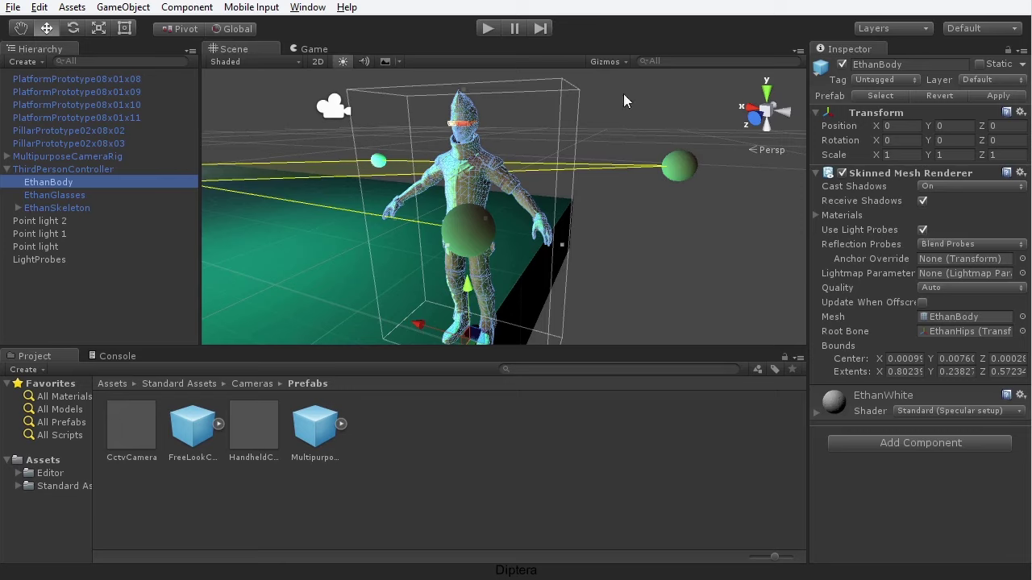
# - Playtest in the Game view, running the character from the green light toward the red-lit pillar to check its lighting
pyautogui.click(314, 49)
pyautogui.click(488, 28)
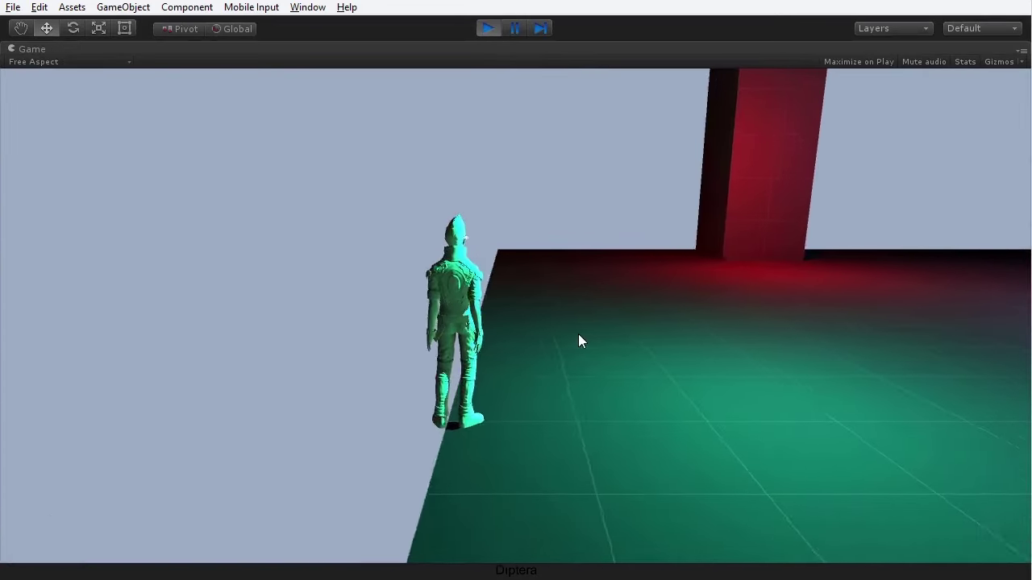
pyautogui.press('w')
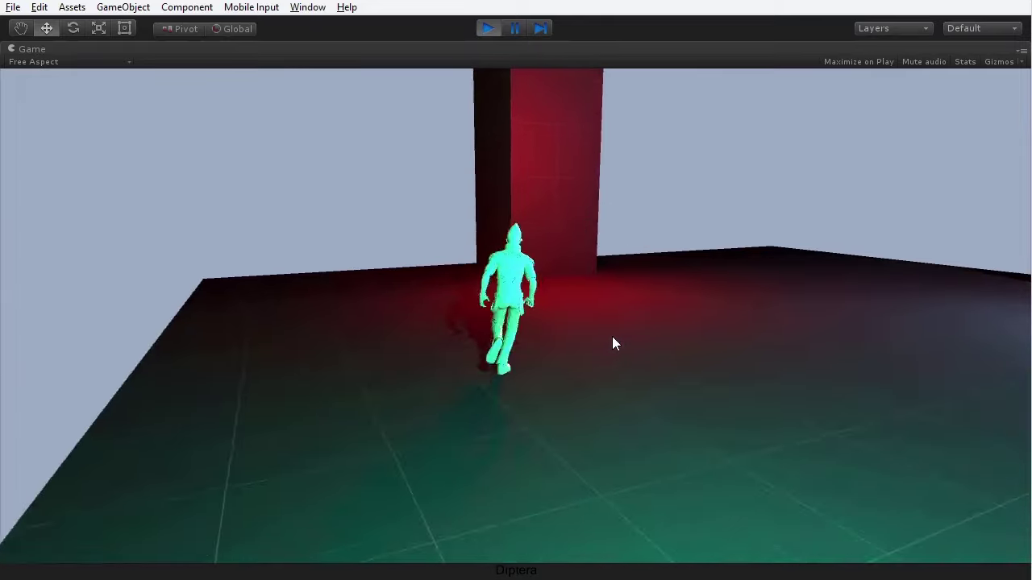
pyautogui.press('d')
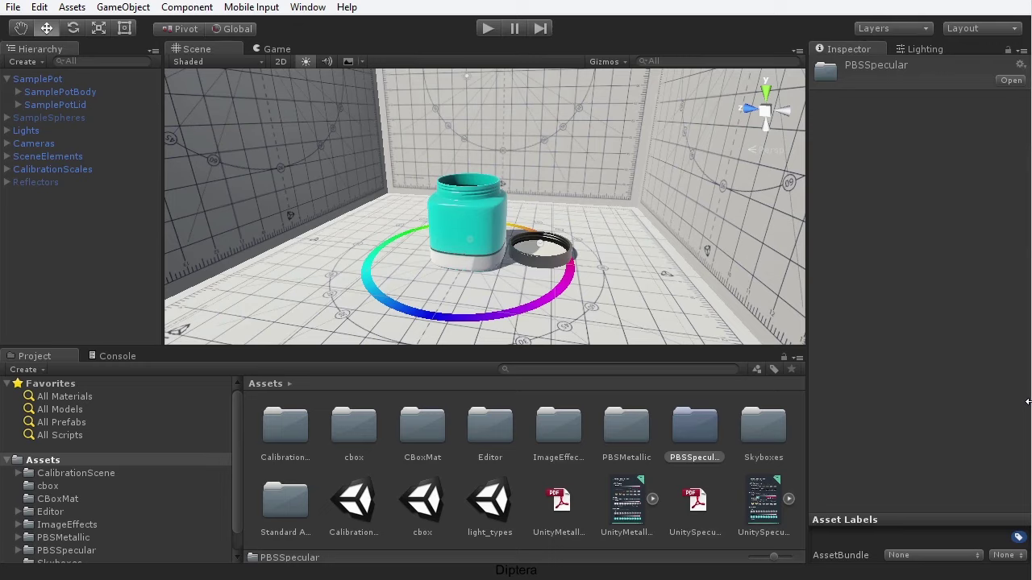
pyautogui.keyDown('alt'); pyautogui.moveTo(460, 241); pyautogui.dragTo(564, 266); pyautogui.keyUp('alt')
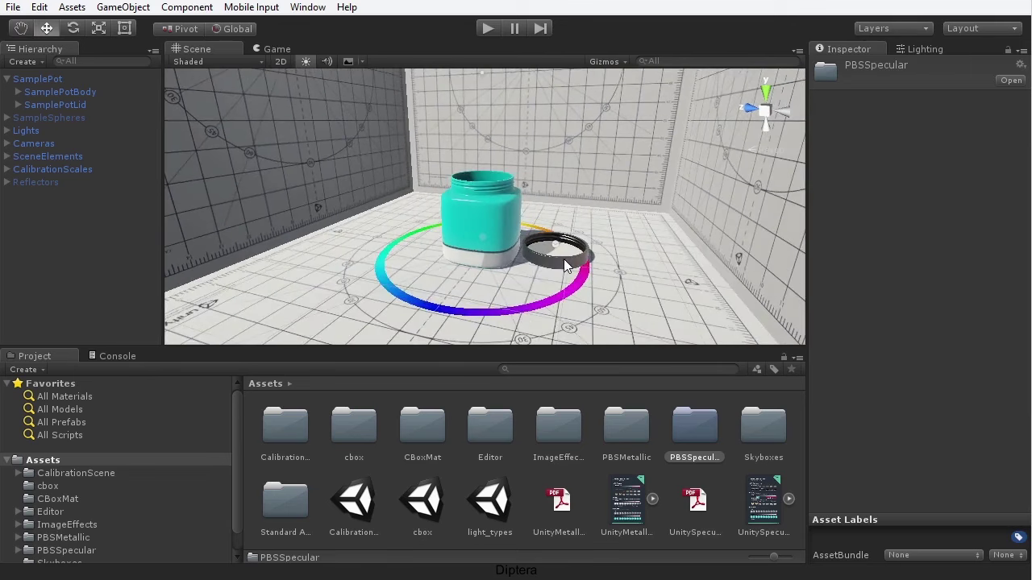
pyautogui.scroll(5, 564, 259)
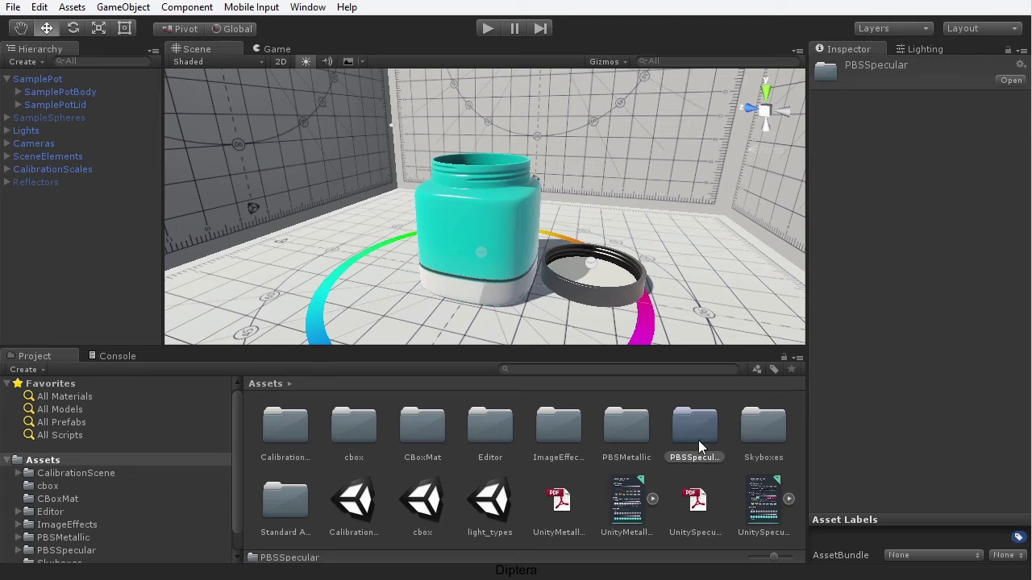
# - Open the PBSSpecular materials folder and inspect which shader the Mud material uses
pyautogui.click(611, 464)
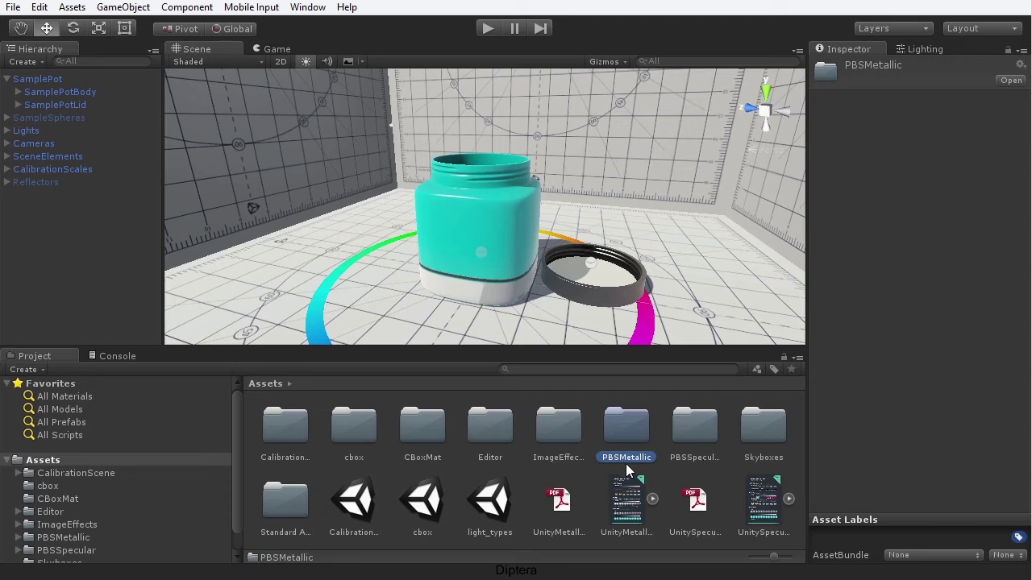
pyautogui.doubleClick(689, 428)
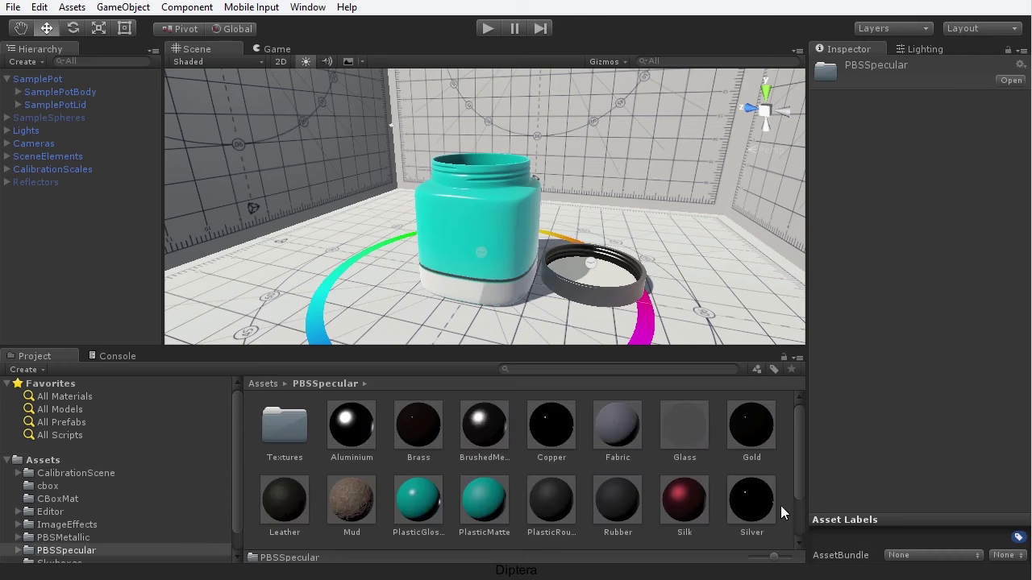
pyautogui.moveTo(794, 472); pyautogui.dragTo(804, 450)
pyautogui.click(350, 503)
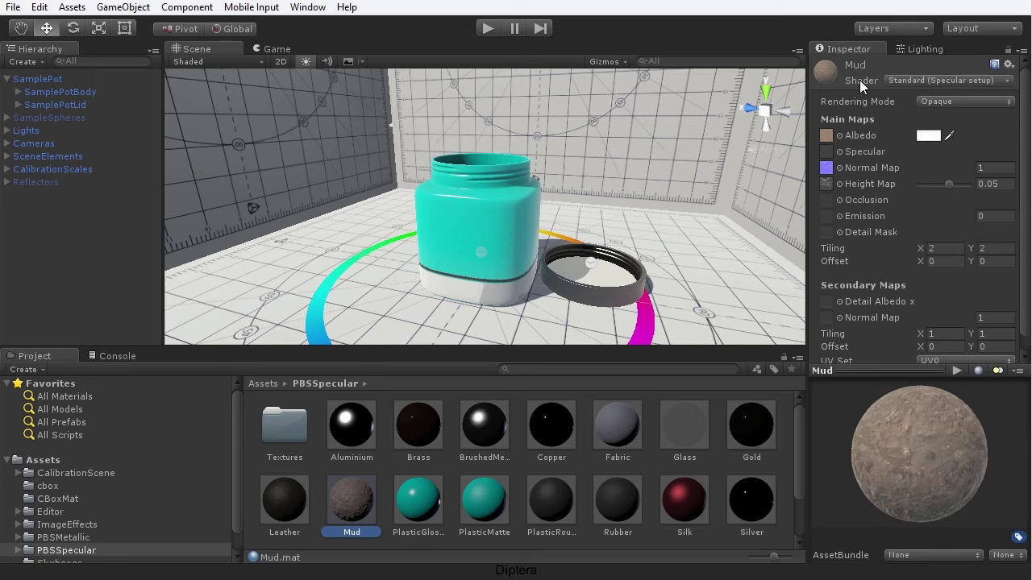
pyautogui.click(916, 80)
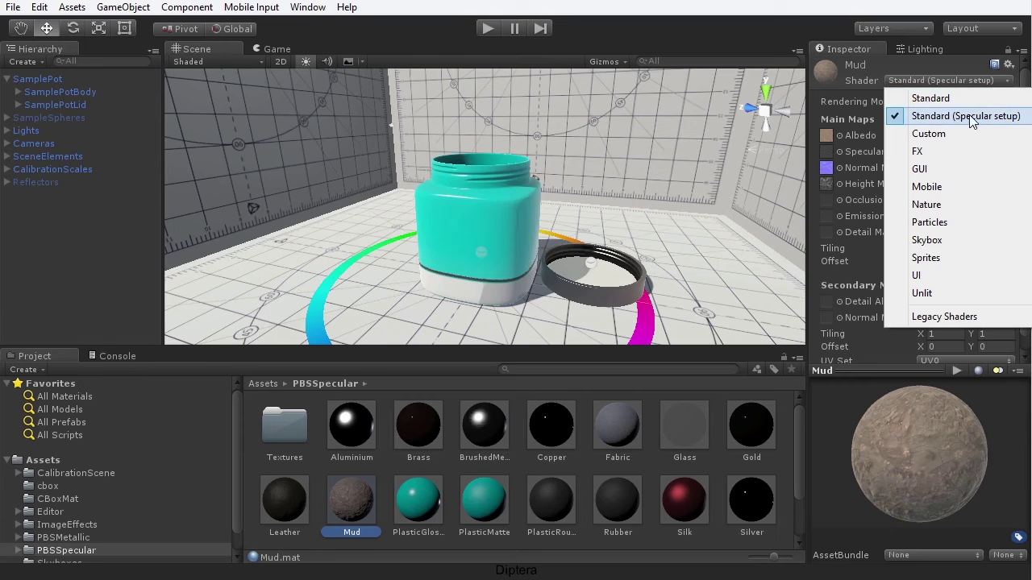
pyautogui.click(772, 8)
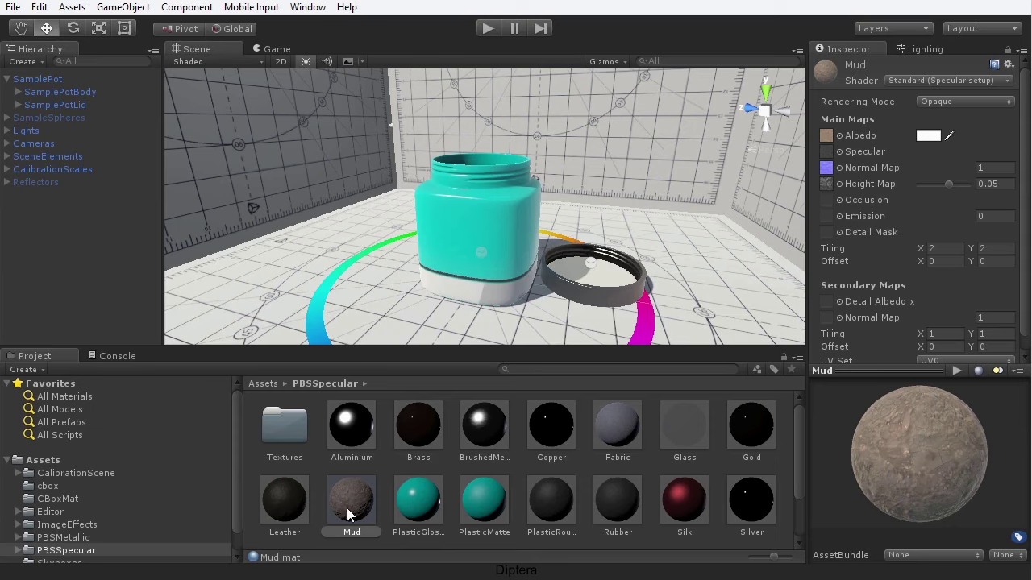
# - Apply the Mud material to the sample pot's body and examine its surface up close
pyautogui.moveTo(347, 508); pyautogui.dragTo(476, 232)
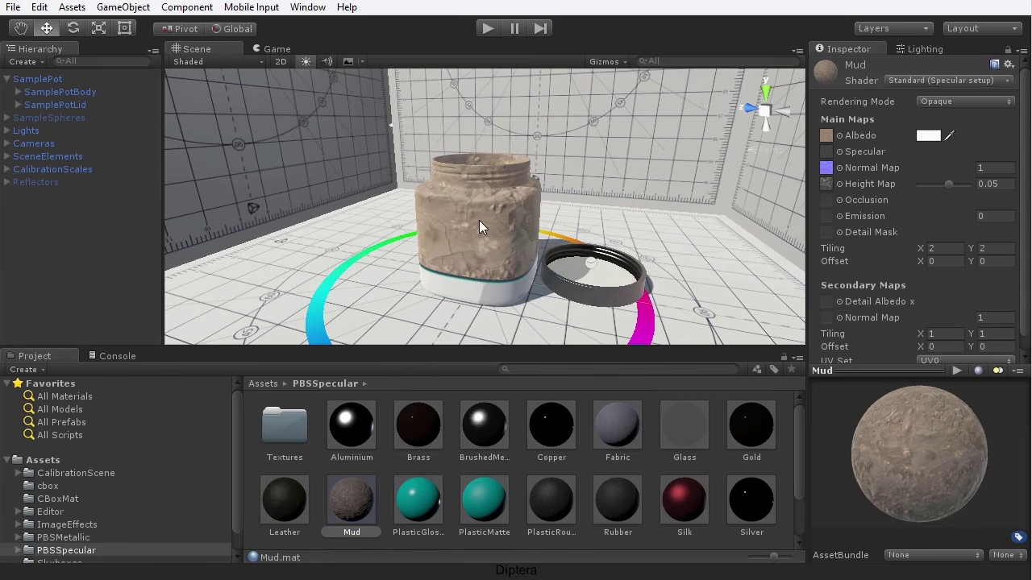
pyautogui.keyDown('alt'); pyautogui.moveTo(431, 221); pyautogui.dragTo(478, 311); pyautogui.keyUp('alt')
pyautogui.click(548, 221)
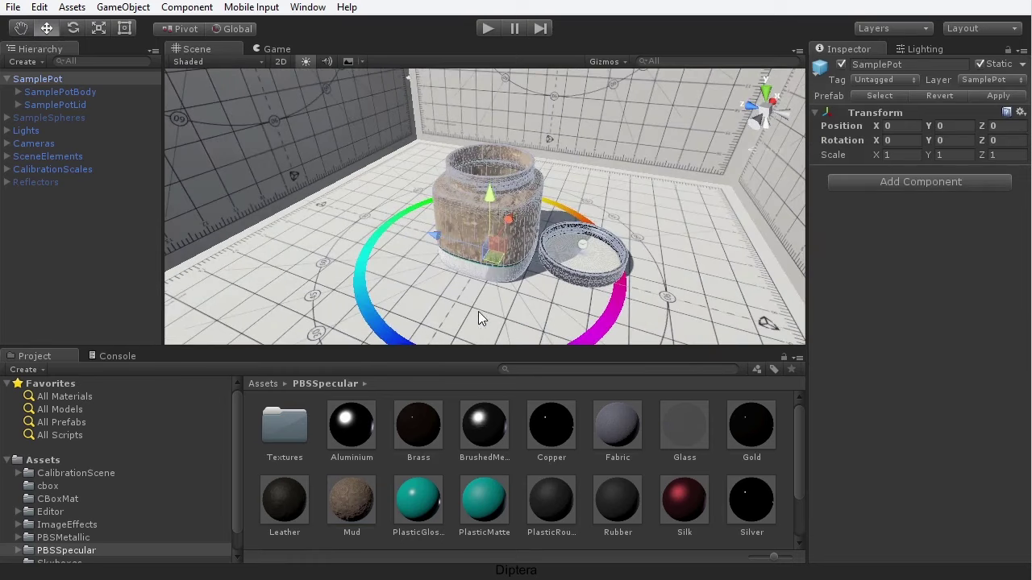
pyautogui.click(525, 155)
pyautogui.keyDown('alt'); pyautogui.moveTo(525, 155); pyautogui.dragTo(499, 193); pyautogui.keyUp('alt')
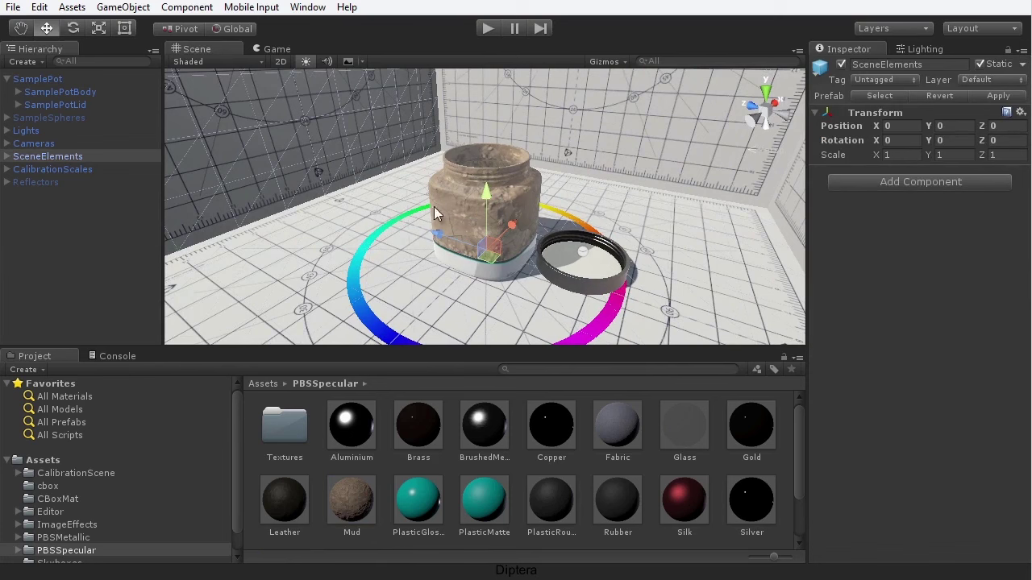
pyautogui.scroll(4, 486, 263)
pyautogui.keyDown('alt'); pyautogui.moveTo(546, 279); pyautogui.dragTo(507, 246); pyautogui.keyUp('alt')
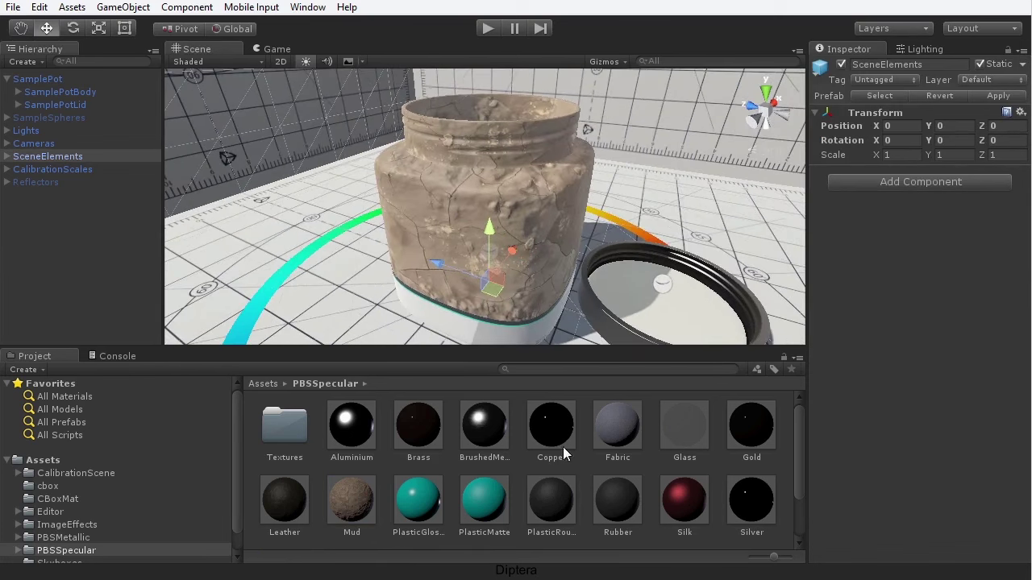
# - Try the Silk, Silver, Fabric, Brass and Gold materials on the pot's body in turn, ending with Tarp
pyautogui.moveTo(685, 504); pyautogui.dragTo(491, 188)
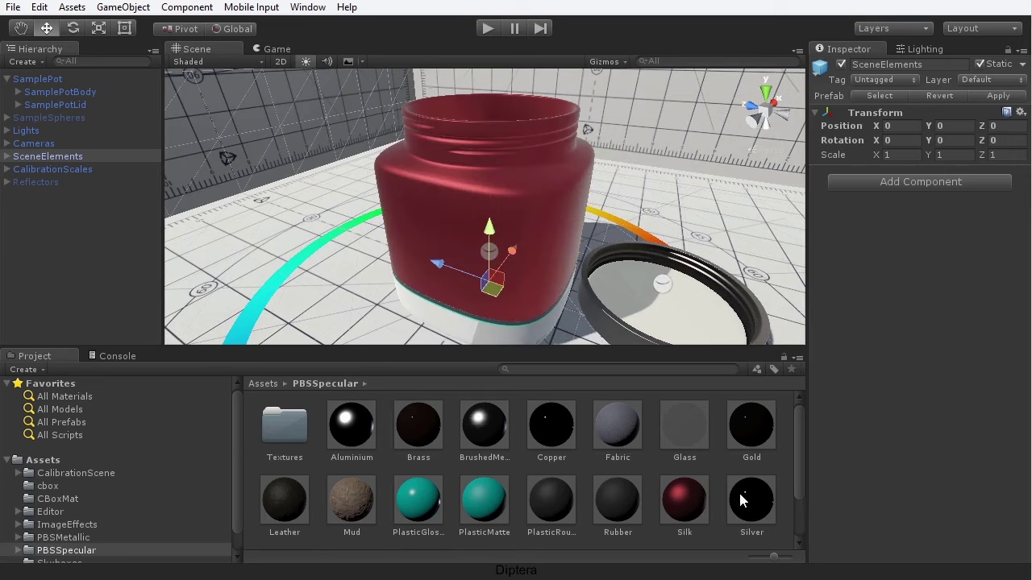
pyautogui.moveTo(751, 504); pyautogui.dragTo(673, 303)
pyautogui.moveTo(494, 174); pyautogui.dragTo(494, 174)
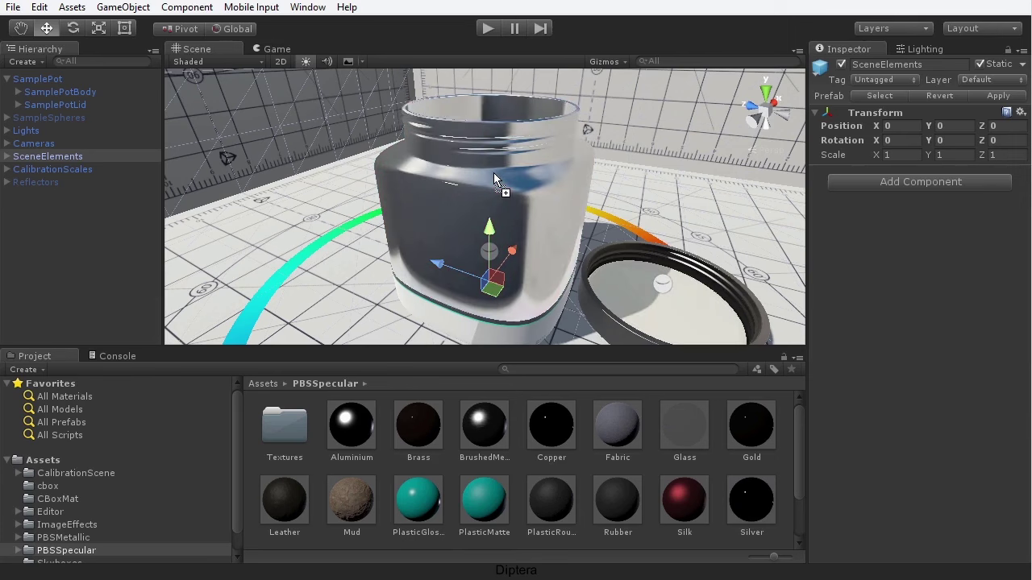
pyautogui.moveTo(604, 433); pyautogui.dragTo(490, 171)
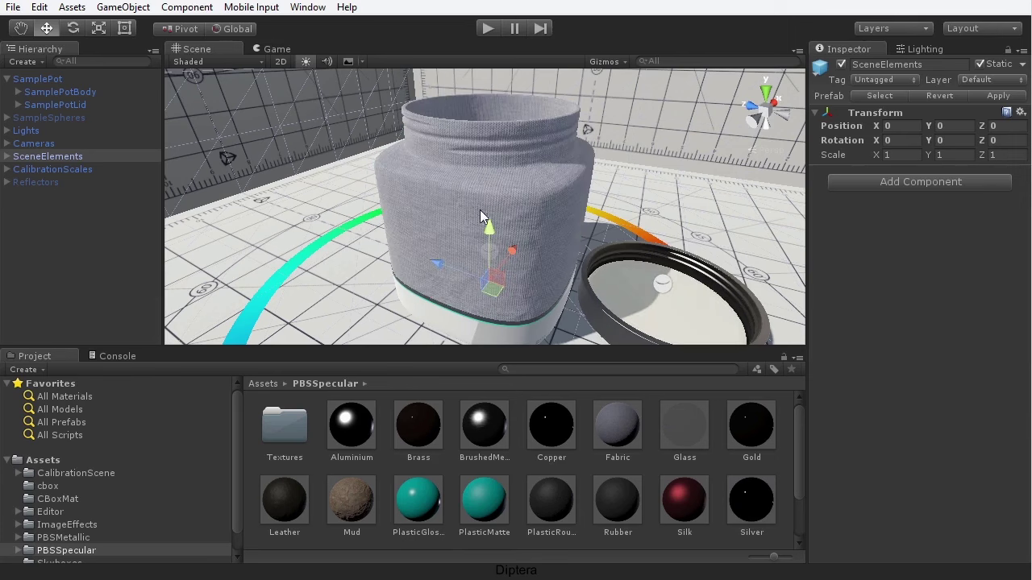
pyautogui.moveTo(440, 412); pyautogui.dragTo(475, 203)
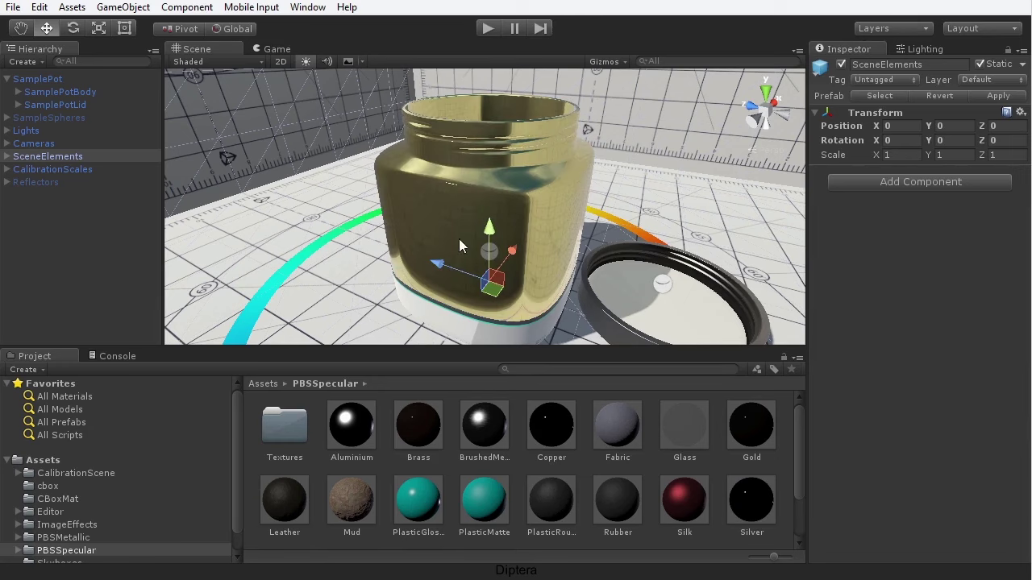
pyautogui.click(768, 423)
pyautogui.moveTo(767, 422); pyautogui.dragTo(505, 208)
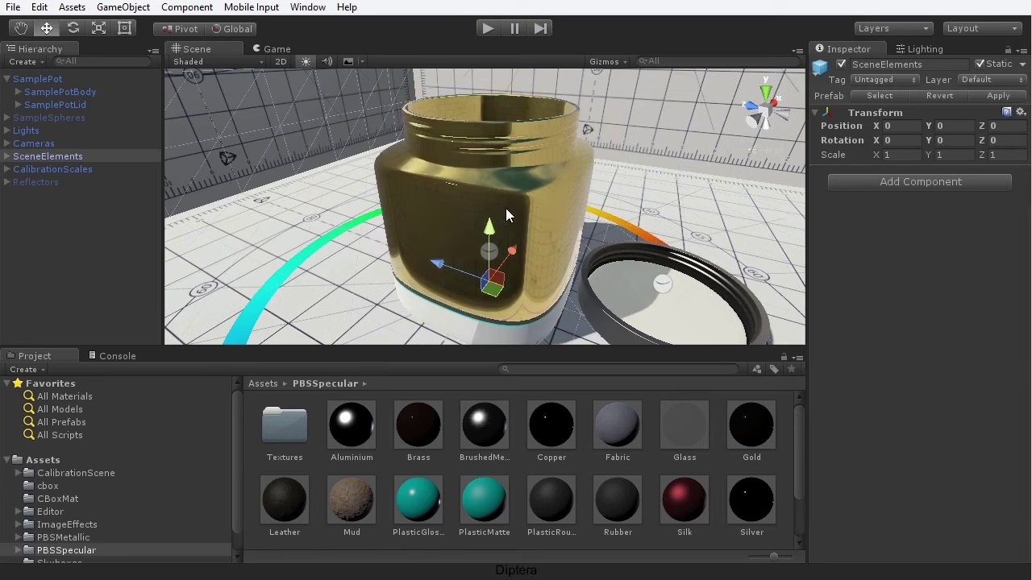
pyautogui.scroll(-2, 799, 484)
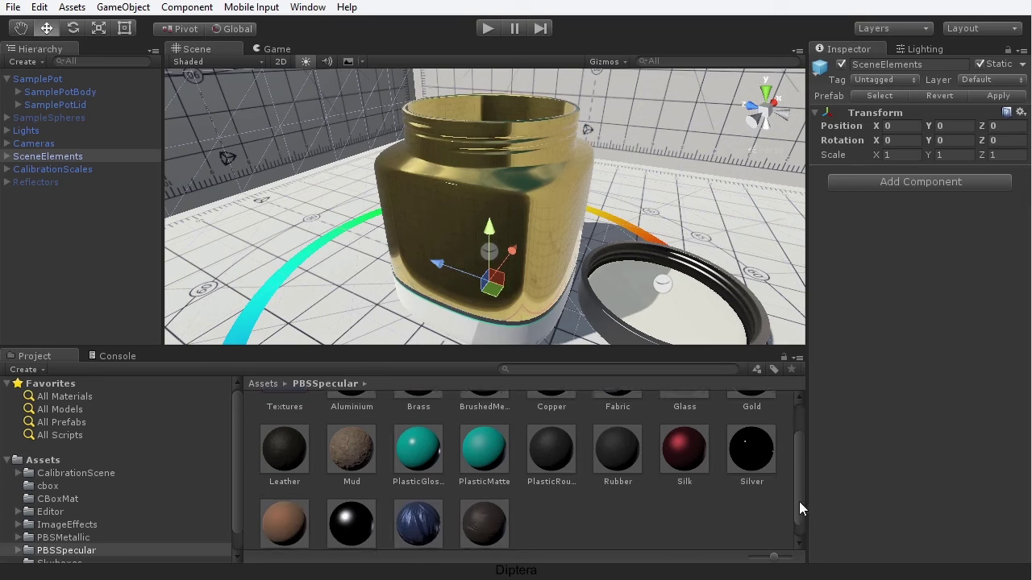
pyautogui.moveTo(418, 507); pyautogui.dragTo(584, 185)
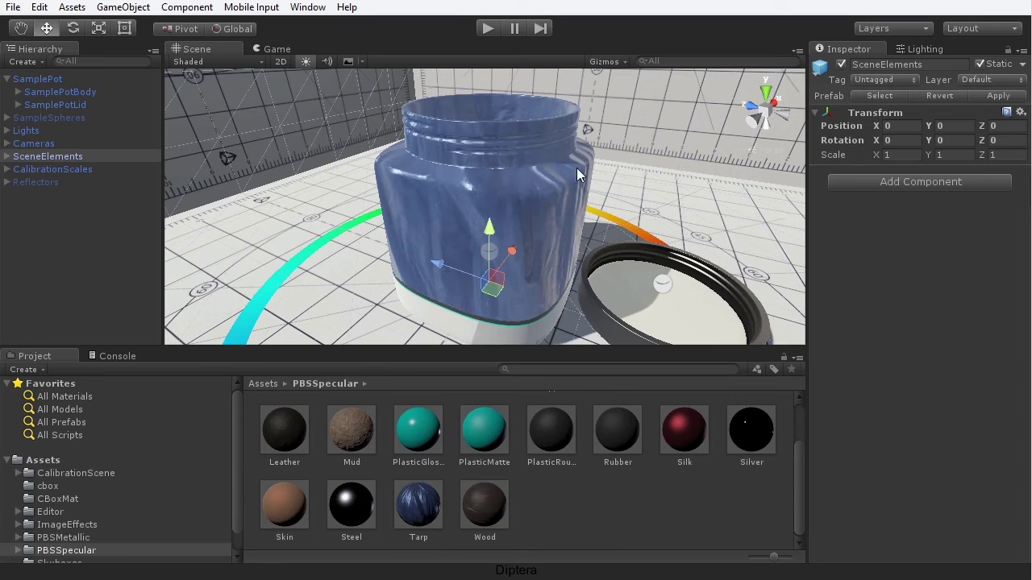
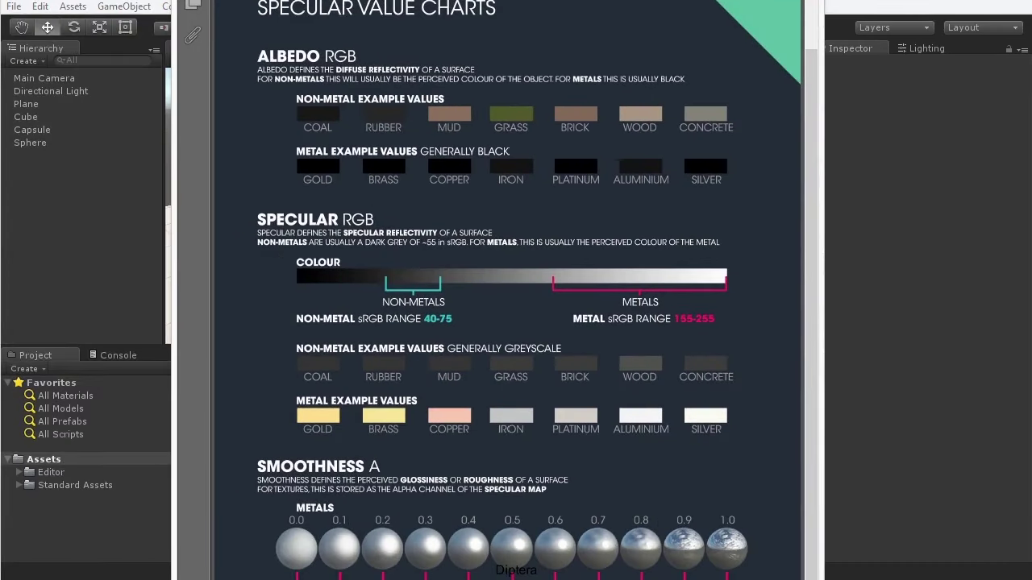
# - Read the albedo, specular and smoothness charts in UnitySpecularChart.pdf in Adobe Reader, and return to the Unity scene
pyautogui.moveTo(469, 0)
pyautogui.mouseDown()
pyautogui.moveTo(470, 126)
pyautogui.moveTo(486, 7)
pyautogui.mouseUp()
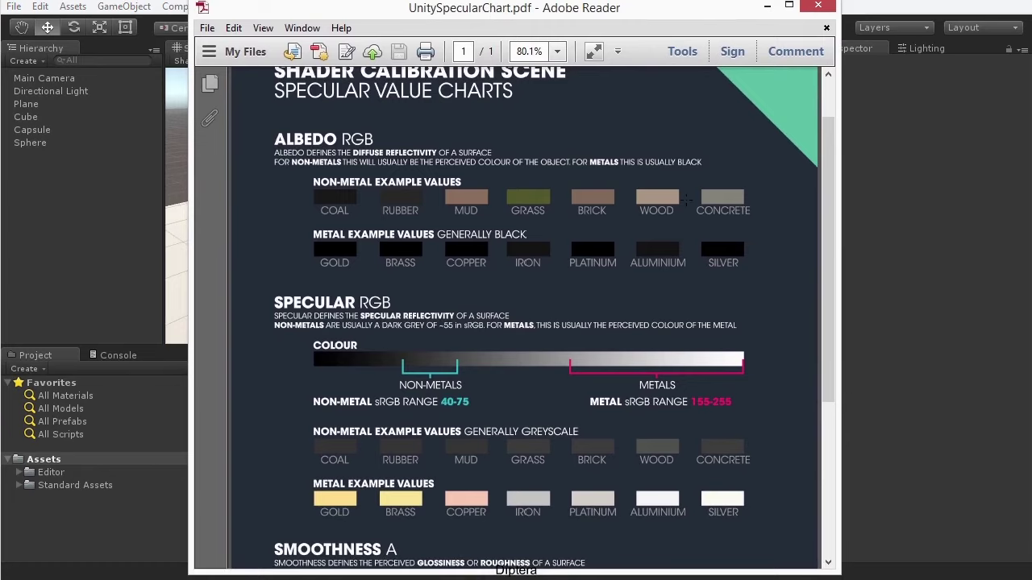
pyautogui.moveTo(826, 173); pyautogui.dragTo(825, 142)
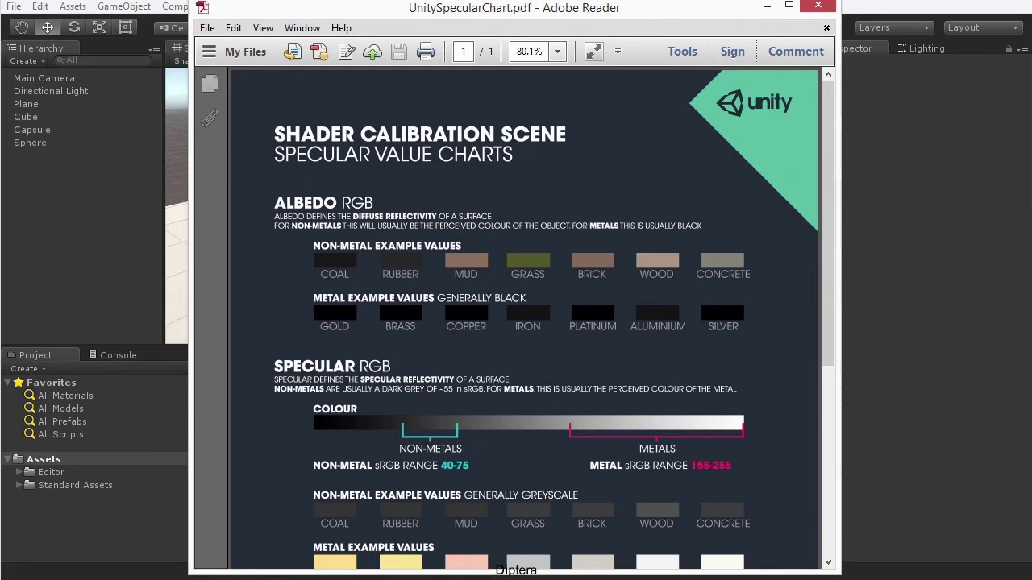
pyautogui.moveTo(830, 356); pyautogui.dragTo(835, 516)
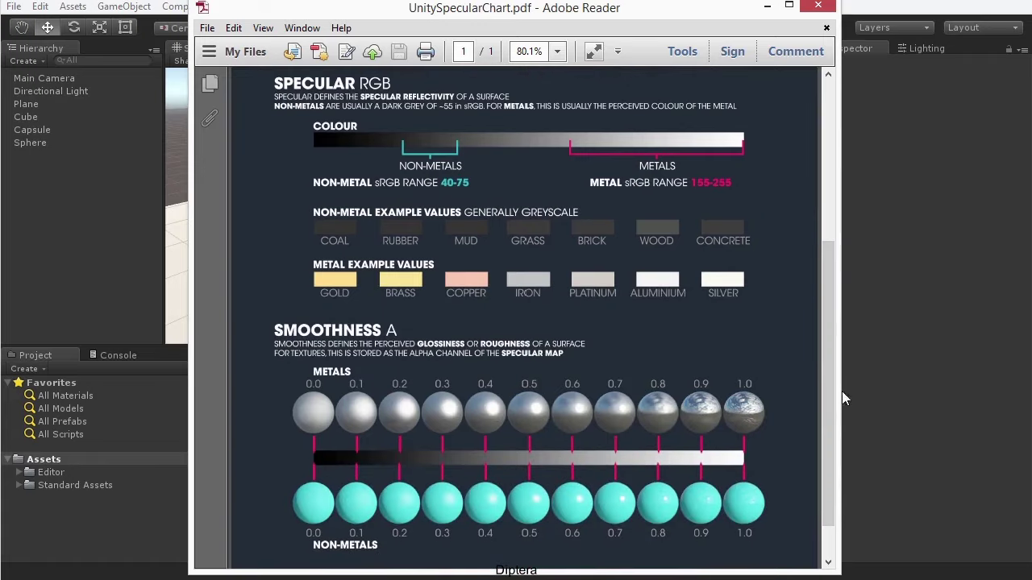
pyautogui.moveTo(832, 415); pyautogui.dragTo(819, 249)
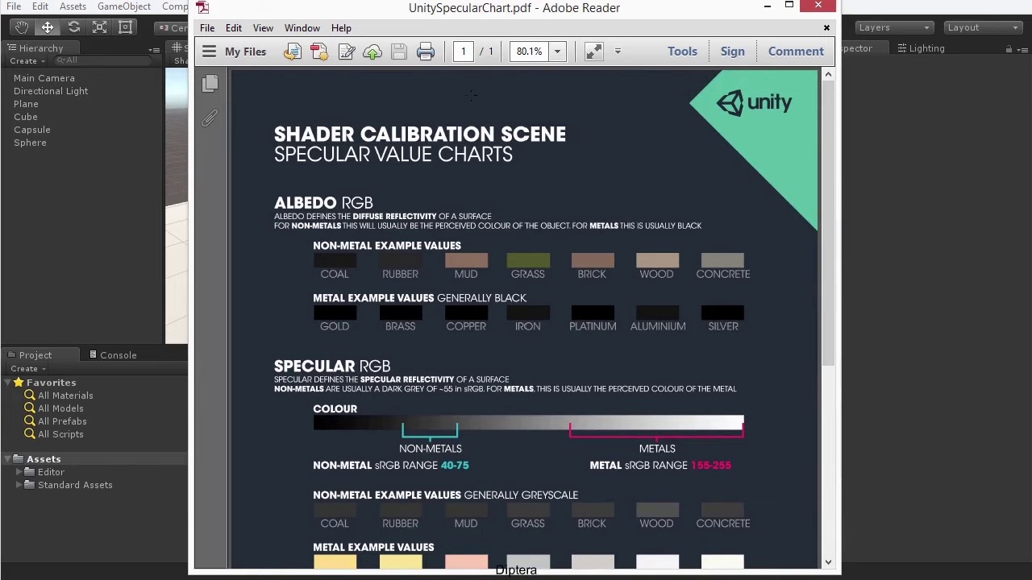
pyautogui.moveTo(543, 12); pyautogui.dragTo(553, 0)
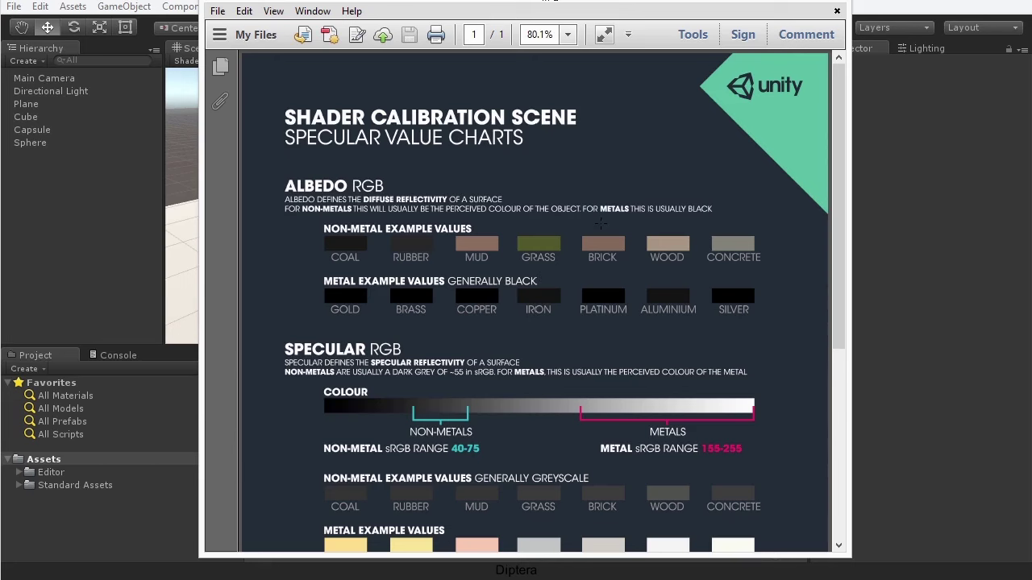
pyautogui.moveTo(681, 1); pyautogui.dragTo(0, 34)
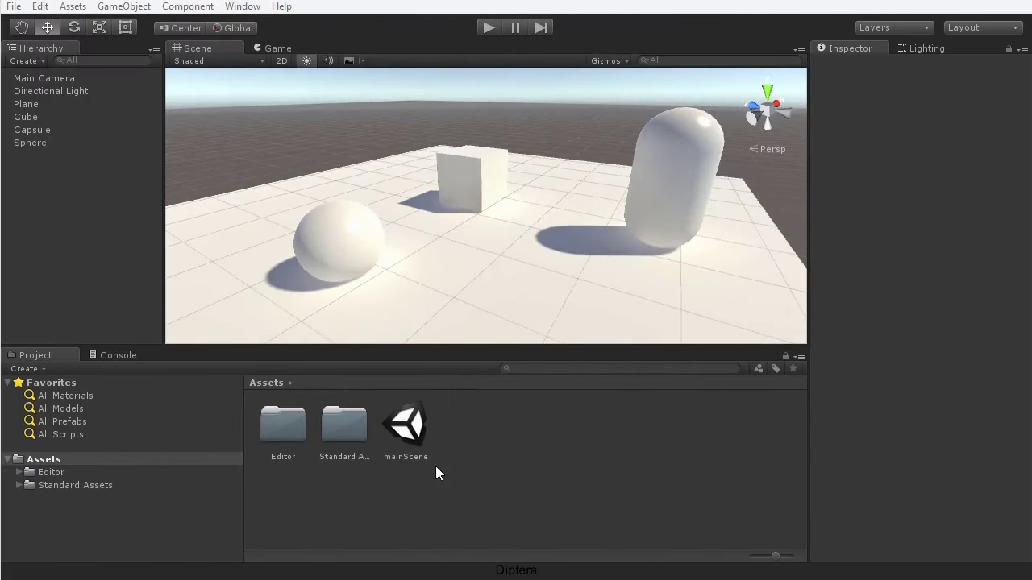
# - Create a new material in the Assets folder and name it mat_Gold
pyautogui.rightClick(484, 430)
pyautogui.moveTo(541, 444)
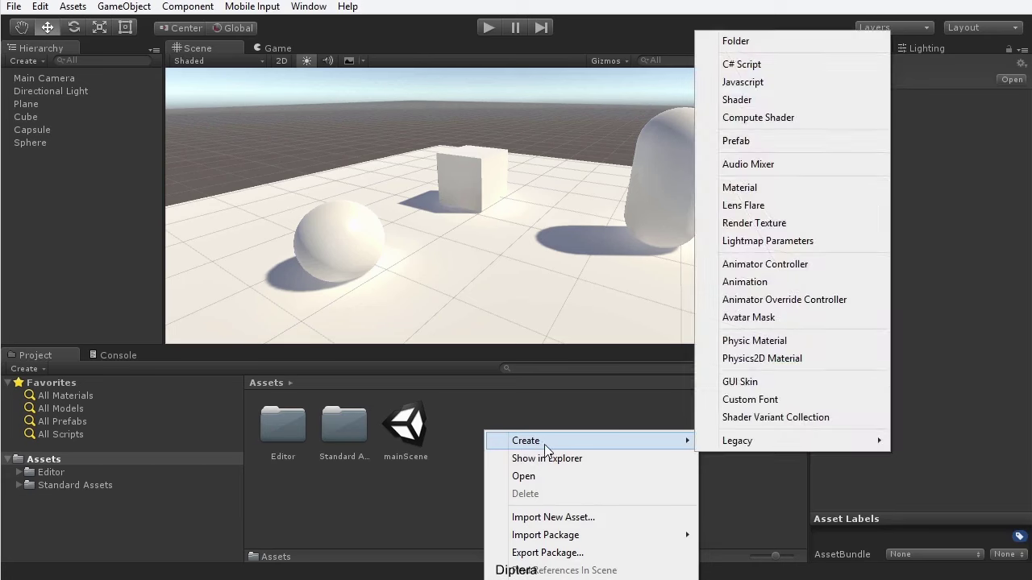
pyautogui.click(732, 187)
pyautogui.write('mat')
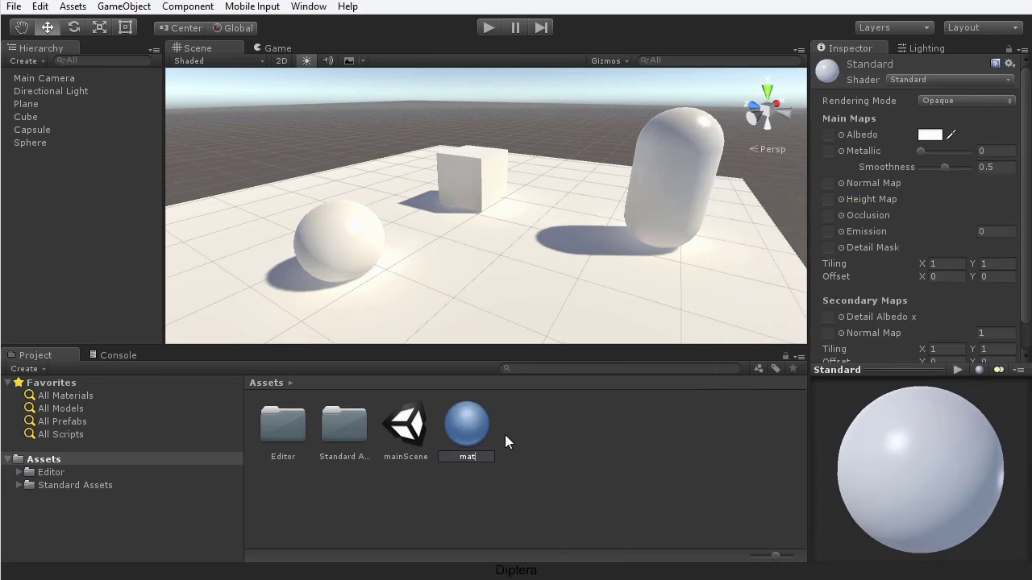
pyautogui.press('Return')
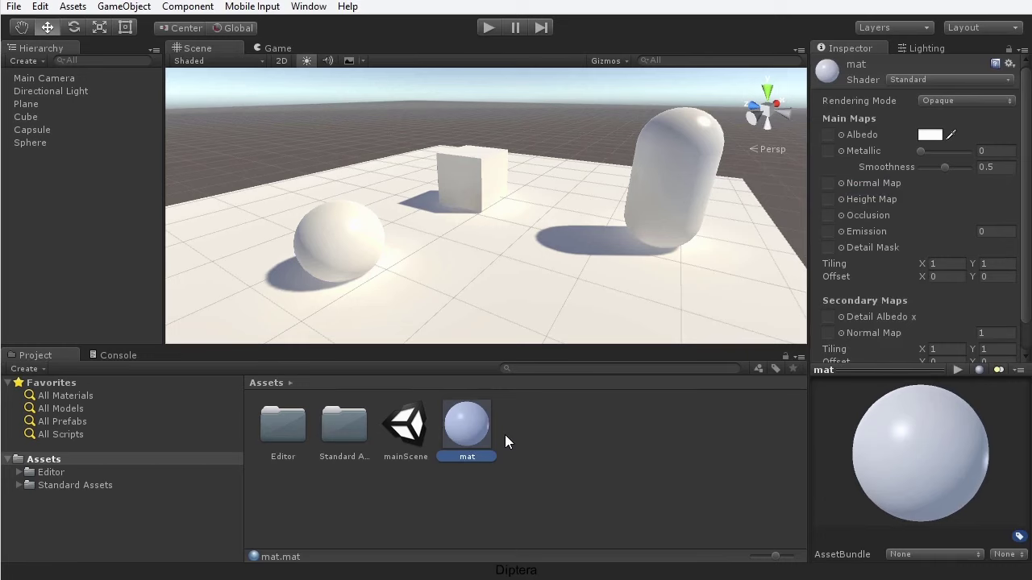
pyautogui.click(477, 457)
pyautogui.write('_Gold')
pyautogui.press('Return')
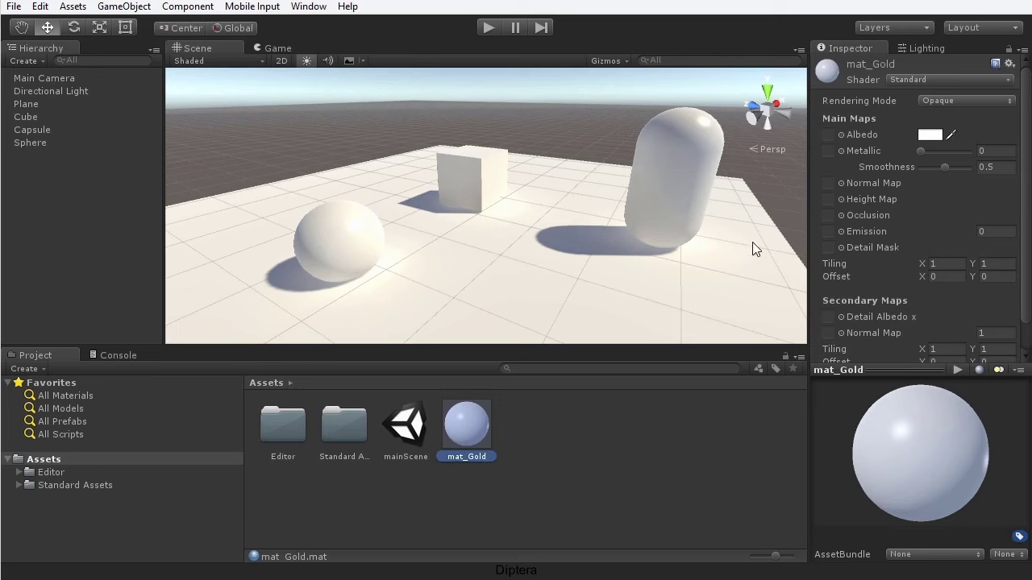
# - Widen the material's property area and switch mat_Gold's shader to Standard (Specular setup)
pyautogui.moveTo(809, 161); pyautogui.dragTo(749, 161)
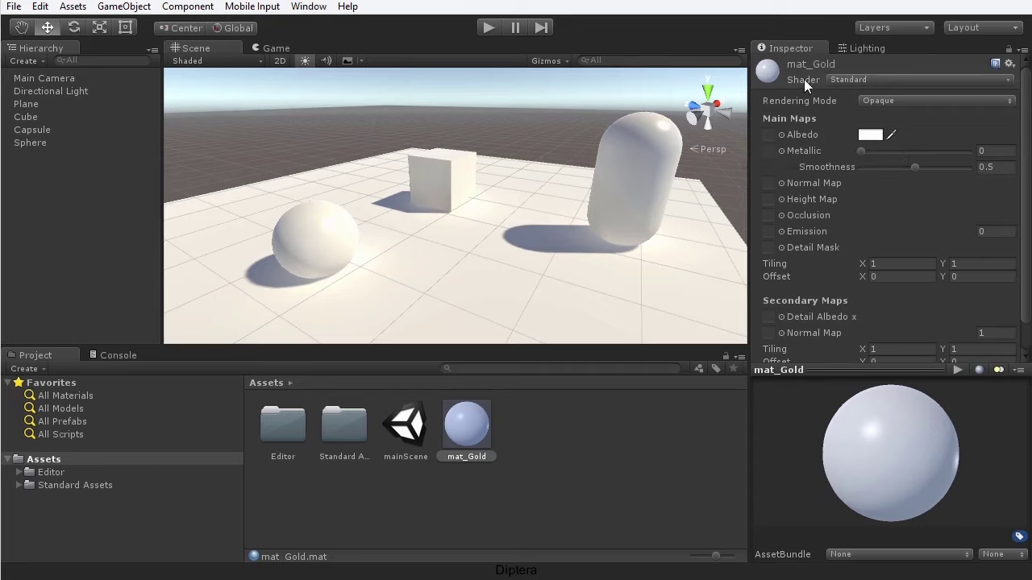
pyautogui.click(866, 81)
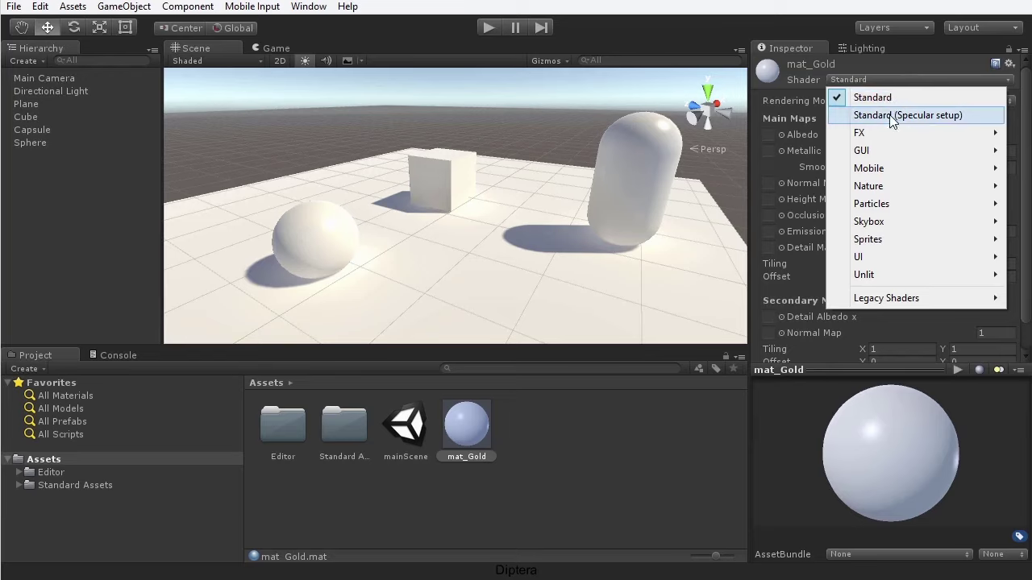
pyautogui.click(921, 114)
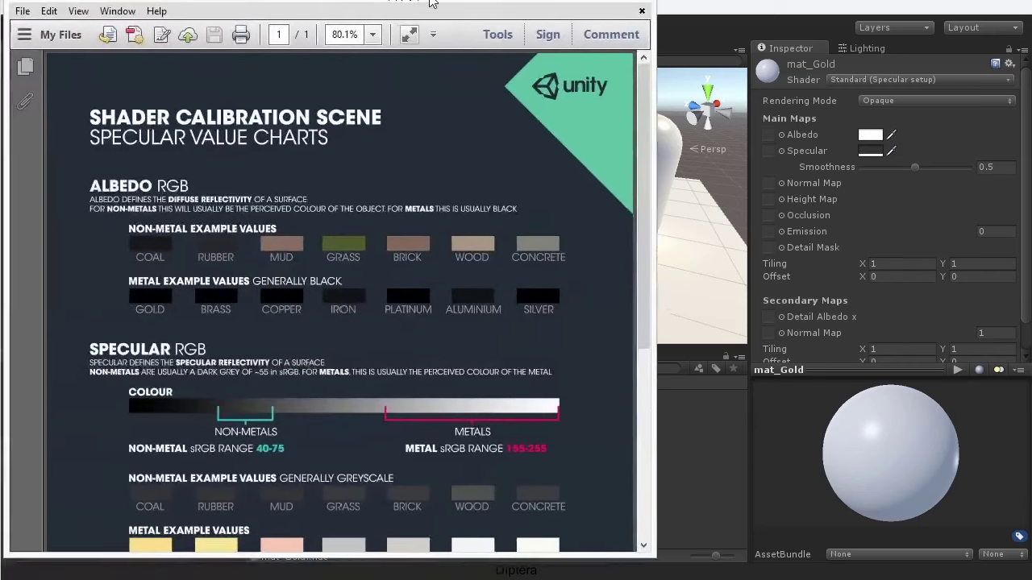
# - Consult the specular chart's metal values, set mat_Gold's Albedo colour to black (RGB 0, 0, 0), and check the material preview
pyautogui.moveTo(429, 2); pyautogui.dragTo(532, 2)
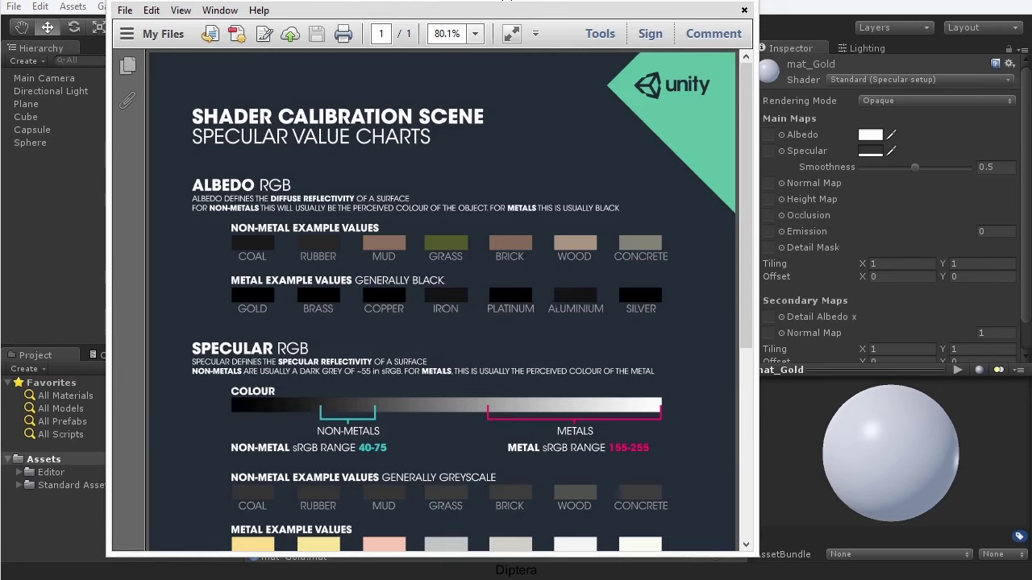
pyautogui.moveTo(609, 3); pyautogui.dragTo(0, 33)
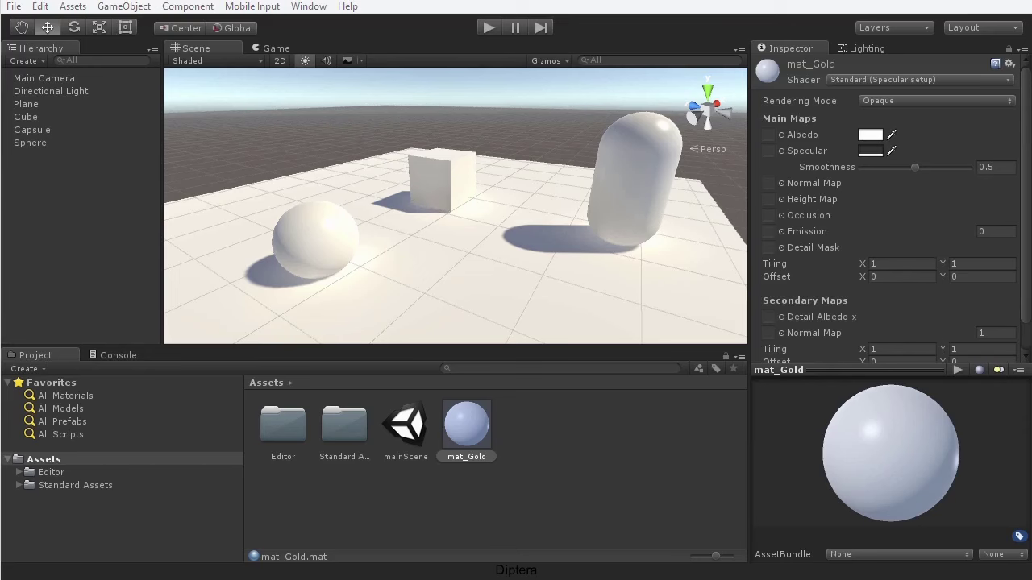
pyautogui.moveTo(0, 46); pyautogui.dragTo(510, 58)
pyautogui.moveTo(525, 136); pyautogui.dragTo(372, 346)
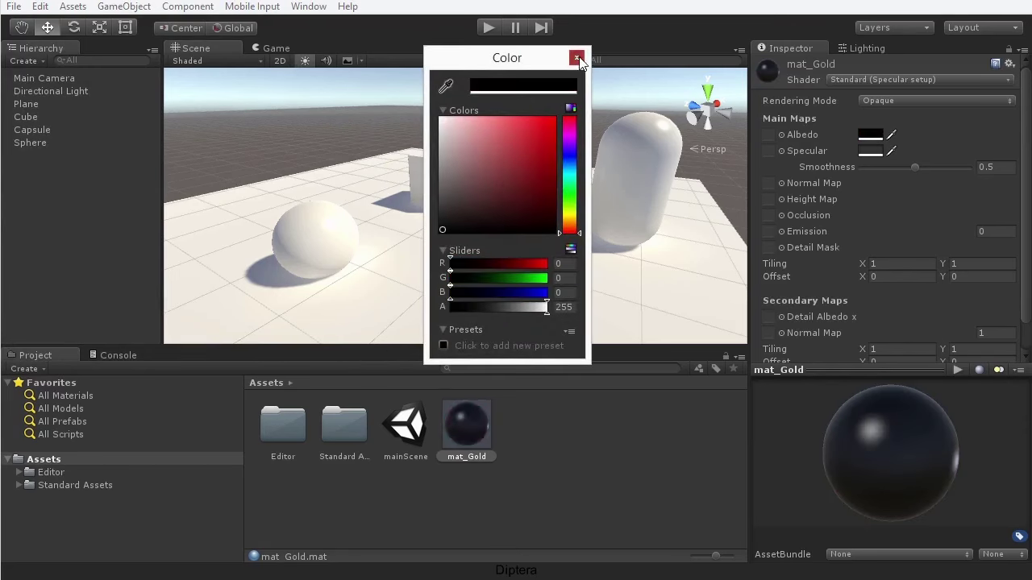
pyautogui.click(576, 58)
pyautogui.moveTo(924, 446); pyautogui.dragTo(913, 475)
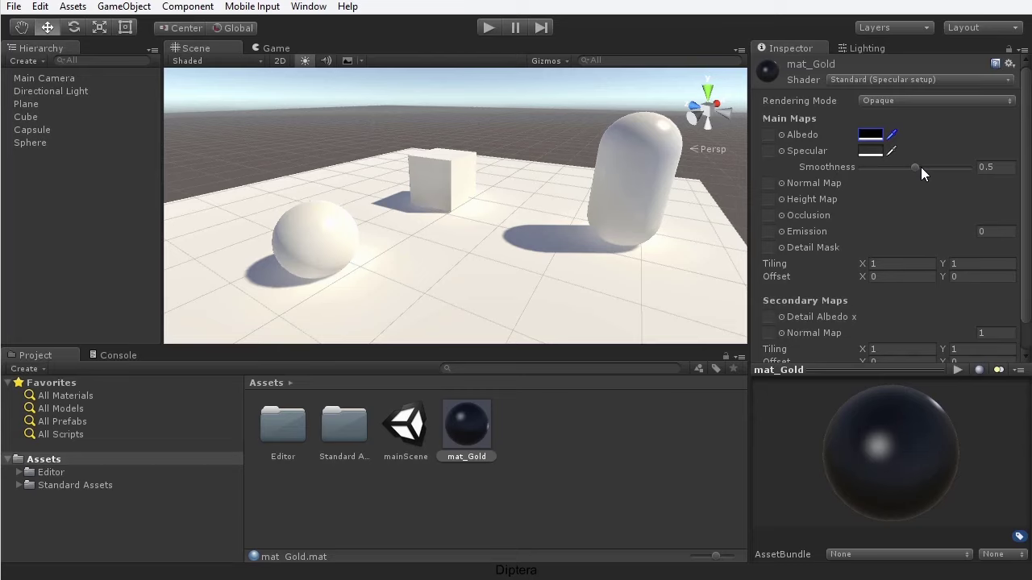
pyautogui.moveTo(903, 460); pyautogui.dragTo(875, 432)
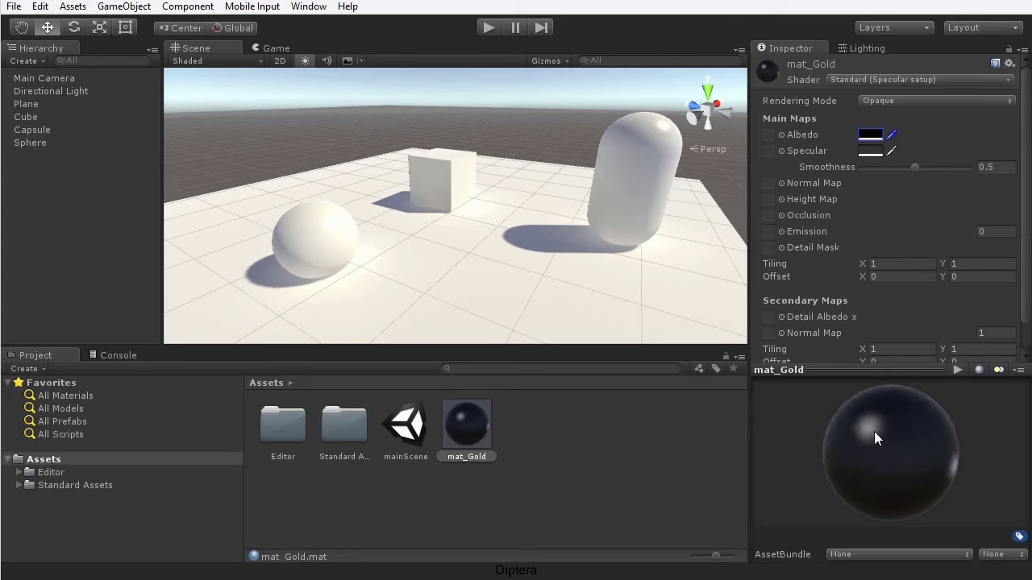
# - Set mat_Gold's Specular colour to pure white (RGB 255, 255, 255)
pyautogui.click(873, 152)
pyautogui.click(443, 123)
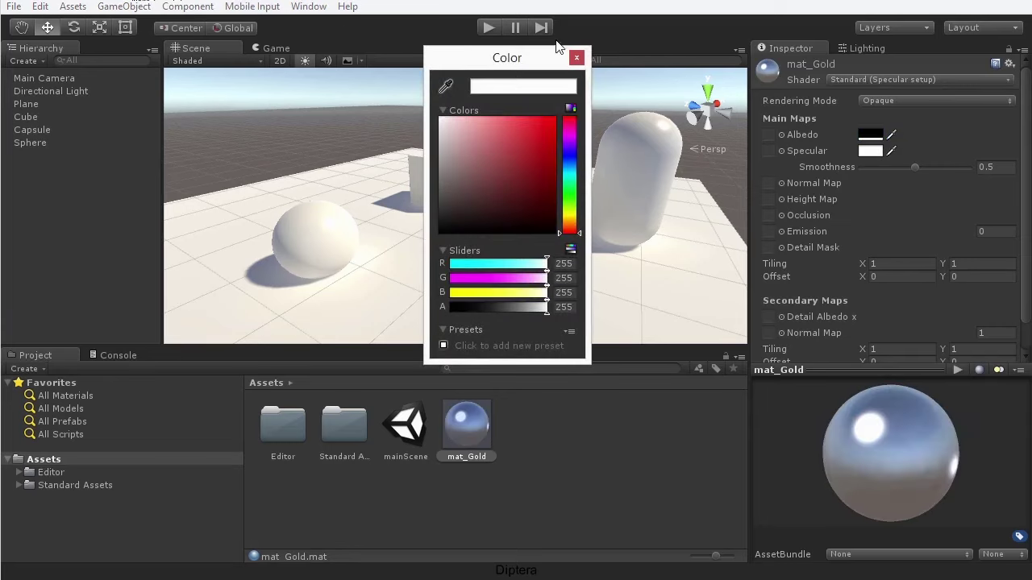
pyautogui.click(576, 57)
# - Try mat_Gold's Smoothness at 1 and 0 in the material preview, and set it back to 1
pyautogui.moveTo(915, 167); pyautogui.dragTo(971, 167)
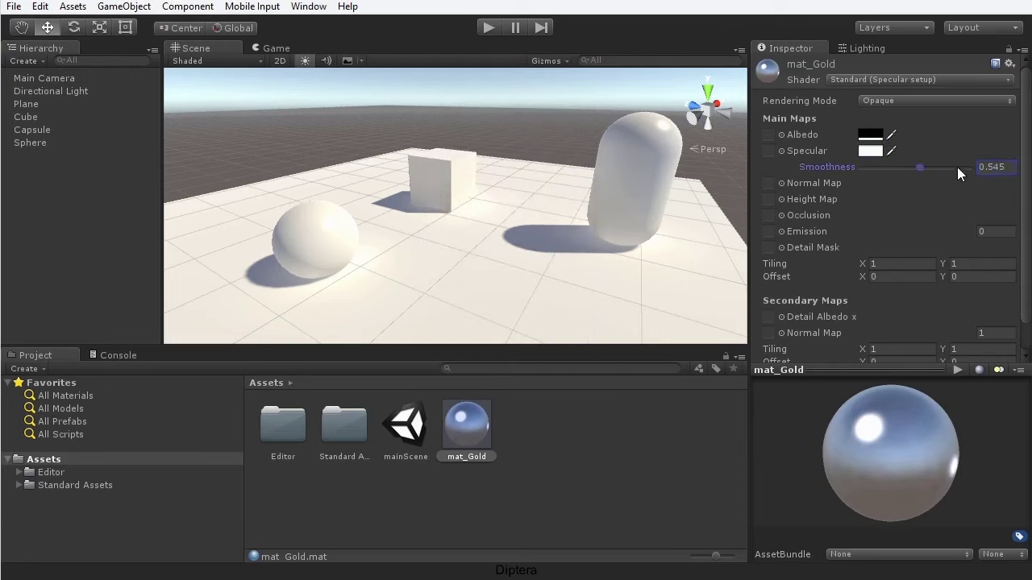
pyautogui.moveTo(921, 495); pyautogui.dragTo(891, 455)
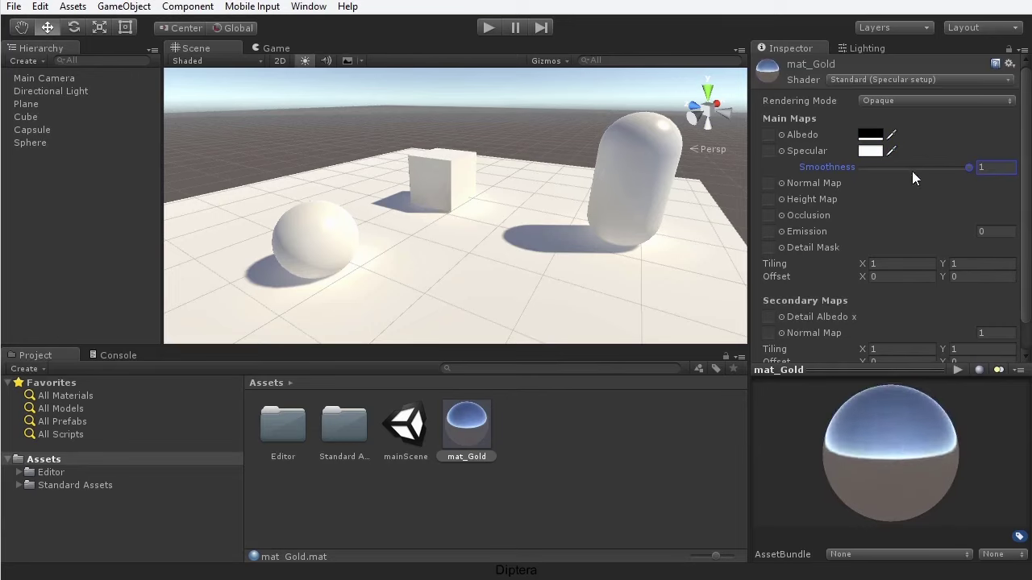
pyautogui.moveTo(964, 164); pyautogui.dragTo(811, 162)
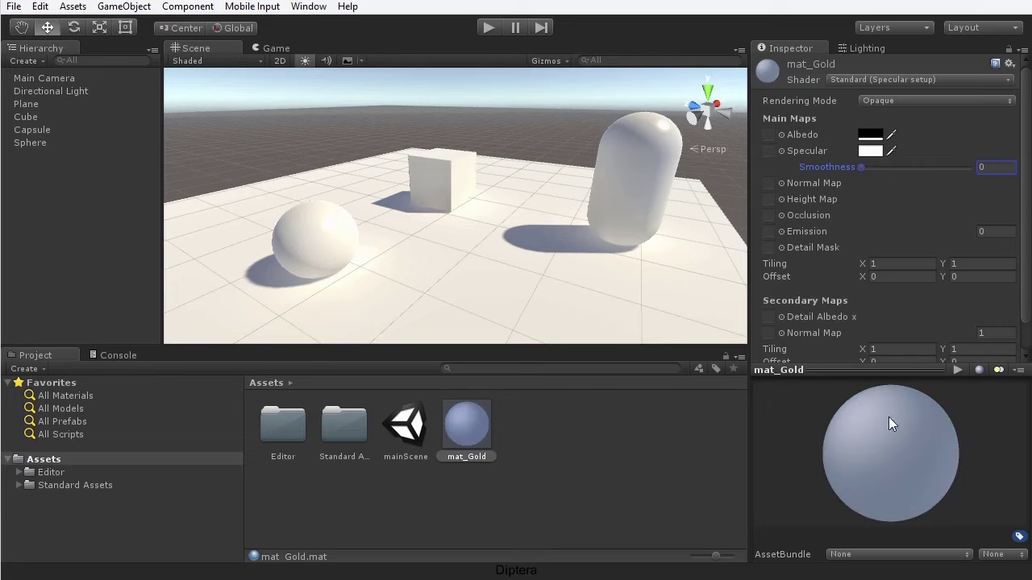
pyautogui.moveTo(871, 164); pyautogui.dragTo(989, 180)
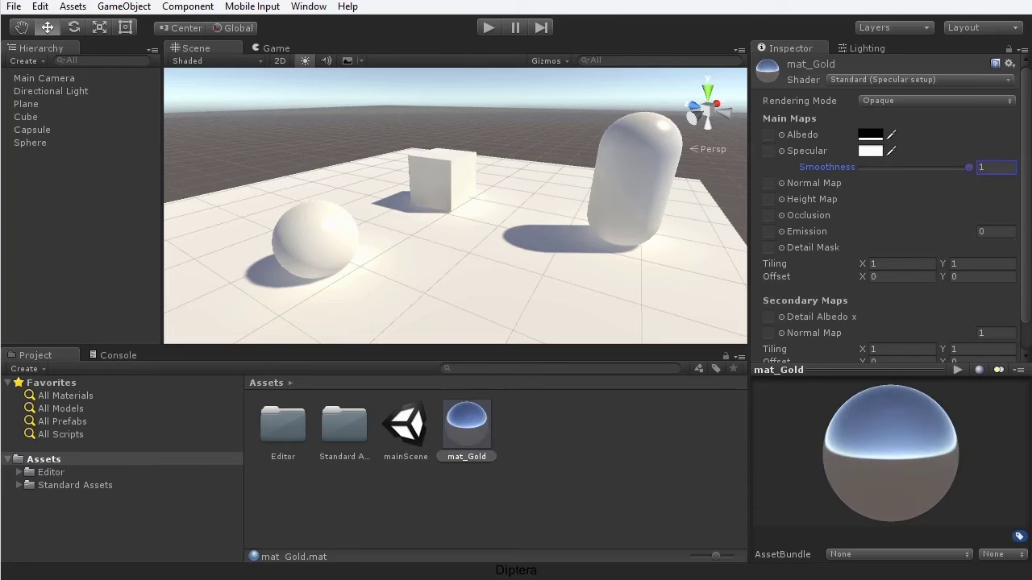
# - Sample the gold swatch from the specular metal examples in Adobe Reader's chart as mat_Gold's Specular colour
pyautogui.moveTo(0, 8); pyautogui.dragTo(507, 0)
pyautogui.moveTo(789, 232); pyautogui.dragTo(794, 351)
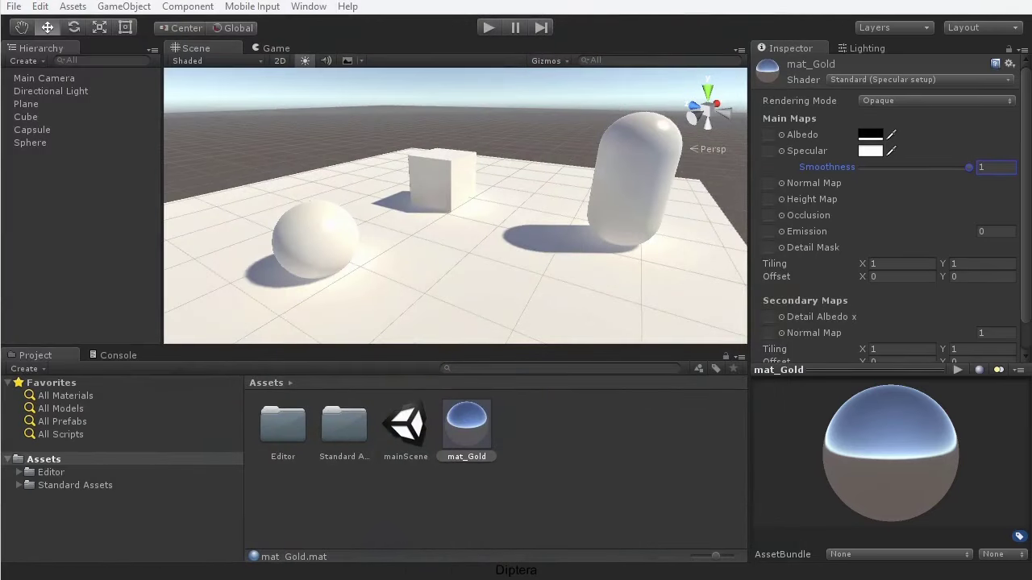
pyautogui.click(892, 150)
pyautogui.click(460, 311)
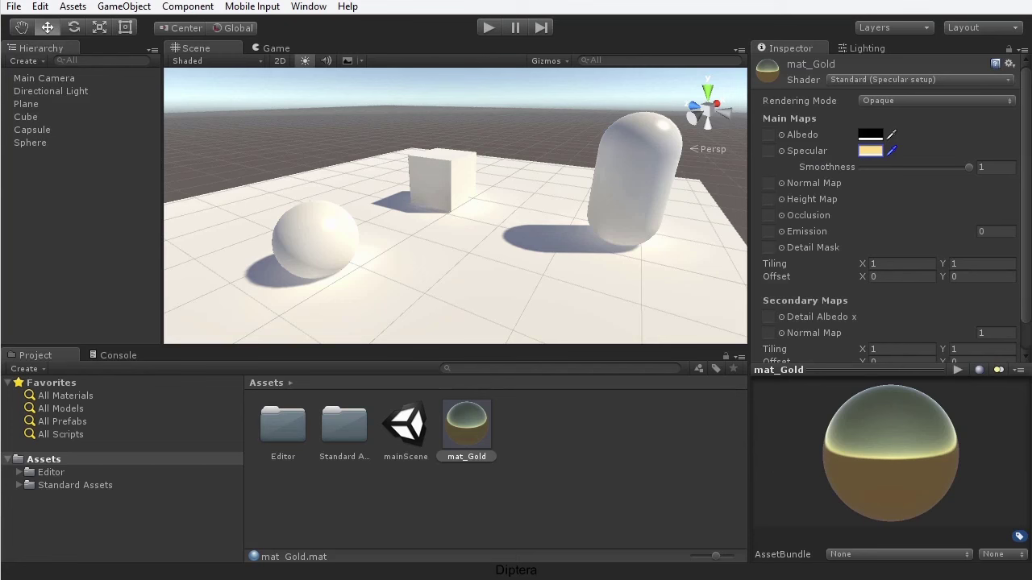
# - Consult the smoothness scale for metals in Adobe Reader, return to Unity, and set mat_Gold's Smoothness to 0.873
pyautogui.moveTo(0, 17); pyautogui.dragTo(577, 1)
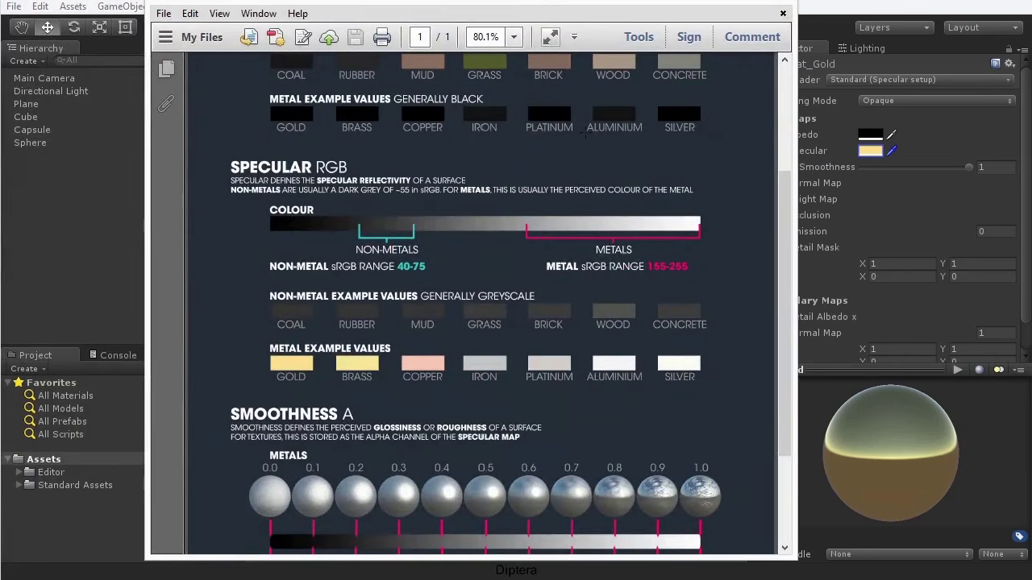
pyautogui.moveTo(789, 223); pyautogui.dragTo(790, 290)
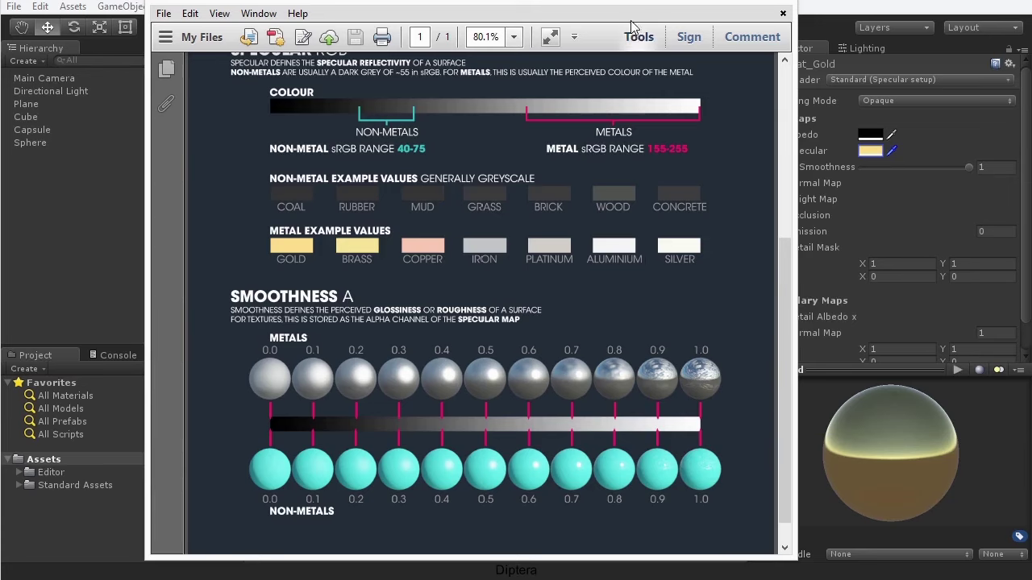
pyautogui.moveTo(665, 6); pyautogui.dragTo(0, 9)
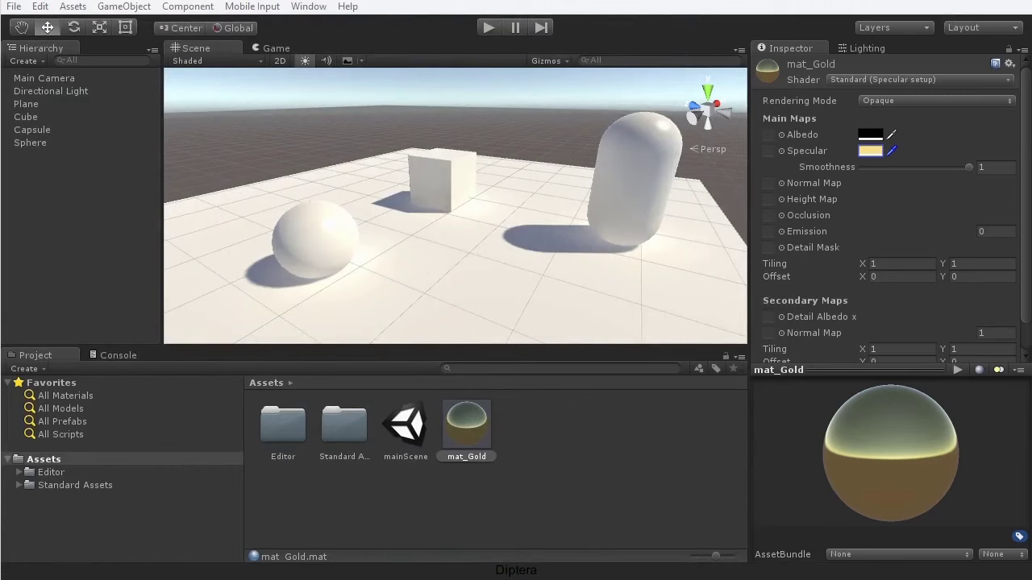
pyautogui.moveTo(968, 167); pyautogui.dragTo(955, 167)
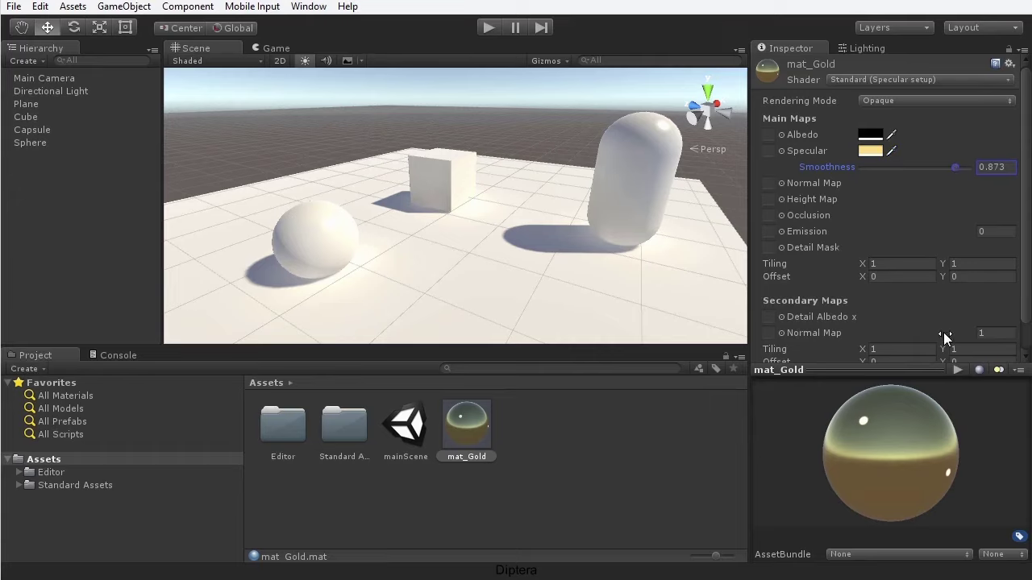
# - Apply the mat_Gold material to the sphere in the scene and check how it looks beside the cube and capsule
pyautogui.moveTo(461, 426); pyautogui.dragTo(306, 238)
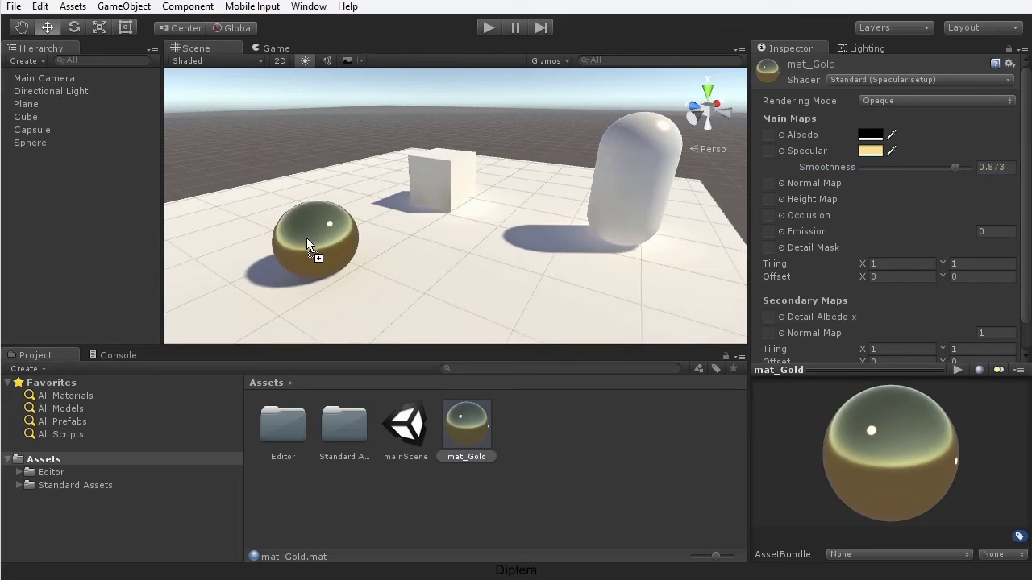
pyautogui.keyDown('alt'); pyautogui.moveTo(360, 246); pyautogui.dragTo(351, 137); pyautogui.keyUp('alt')
pyautogui.click(575, 194)
pyautogui.press('f')
pyautogui.click(349, 132)
pyautogui.keyDown('alt'); pyautogui.moveTo(576, 244); pyautogui.dragTo(629, 239); pyautogui.keyUp('alt')
pyautogui.scroll(-5, 537, 244)
pyautogui.scroll(-2, 536, 244)
pyautogui.moveTo(536, 244); pyautogui.dragTo(507, 219, button='middle')
pyautogui.scroll(5, 527, 295)
pyautogui.scroll(-3, 489, 254)
pyautogui.scroll(-3, 488, 254)
pyautogui.moveTo(489, 254); pyautogui.dragTo(489, 232, button='middle')
pyautogui.scroll(3, 490, 232)
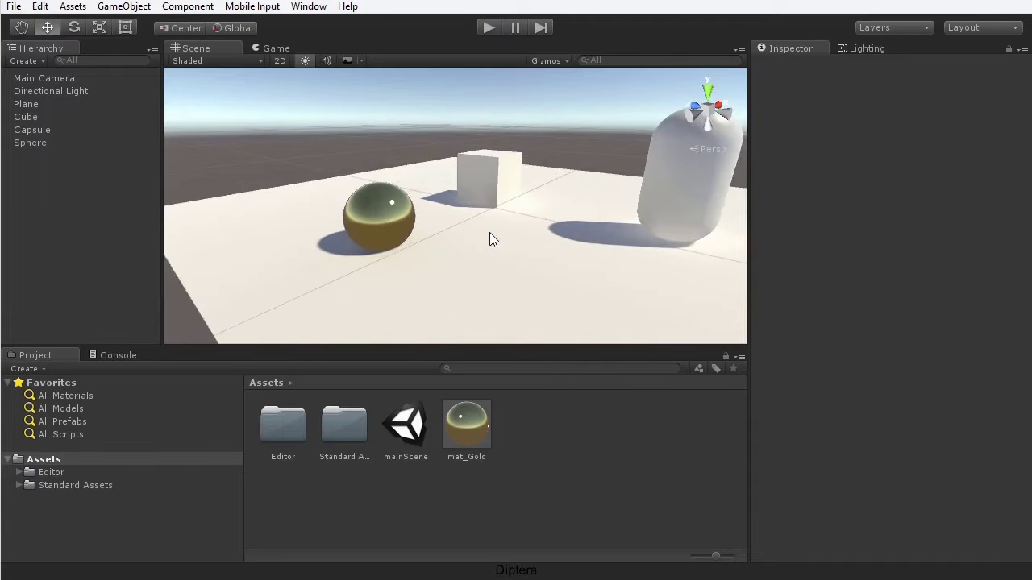
pyautogui.keyDown('alt'); pyautogui.moveTo(489, 233); pyautogui.dragTo(520, 253); pyautogui.keyUp('alt')
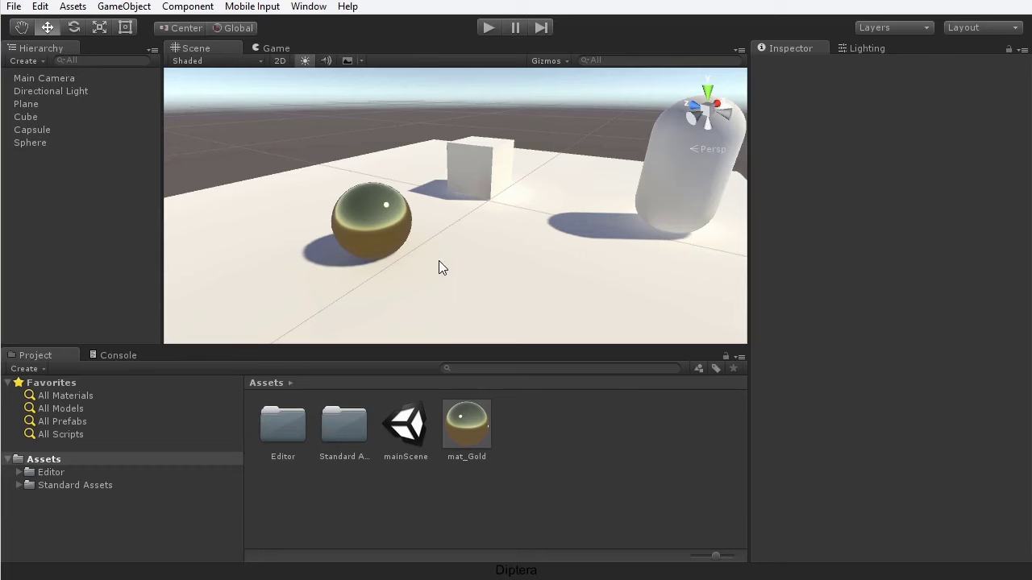
pyautogui.scroll(-5, 440, 267)
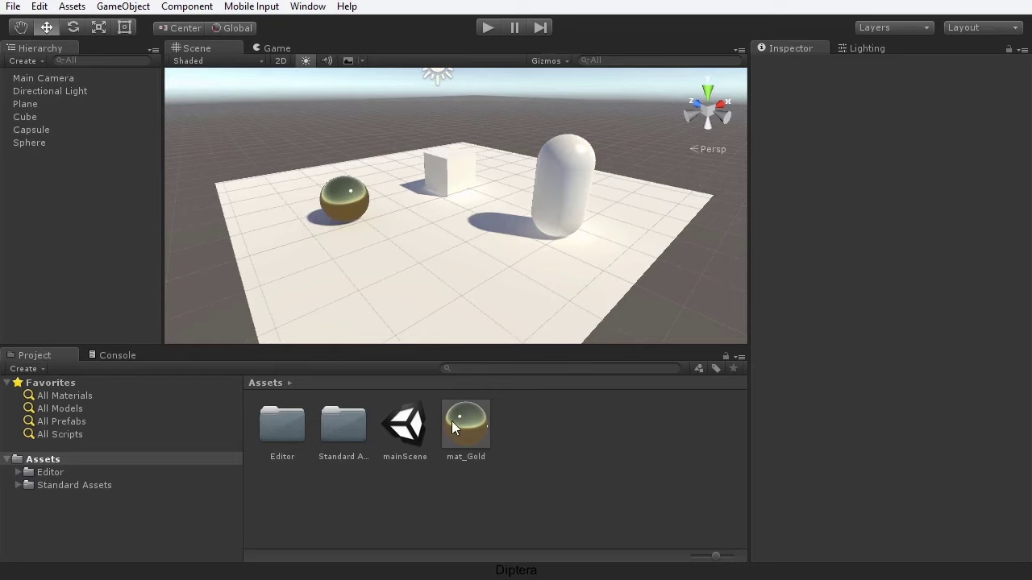
# - Examine the gold sphere's reflections from several sides in a maximised Scene view, and restore the normal layout
pyautogui.click(340, 199)
pyautogui.press('f')
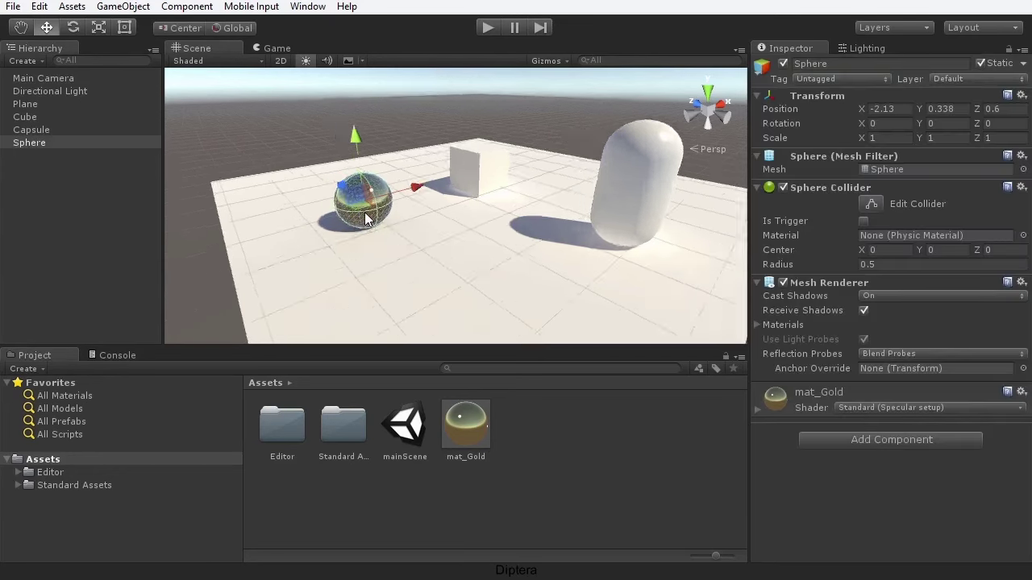
pyautogui.keyDown('alt'); pyautogui.moveTo(579, 259); pyautogui.dragTo(529, 263); pyautogui.keyUp('alt')
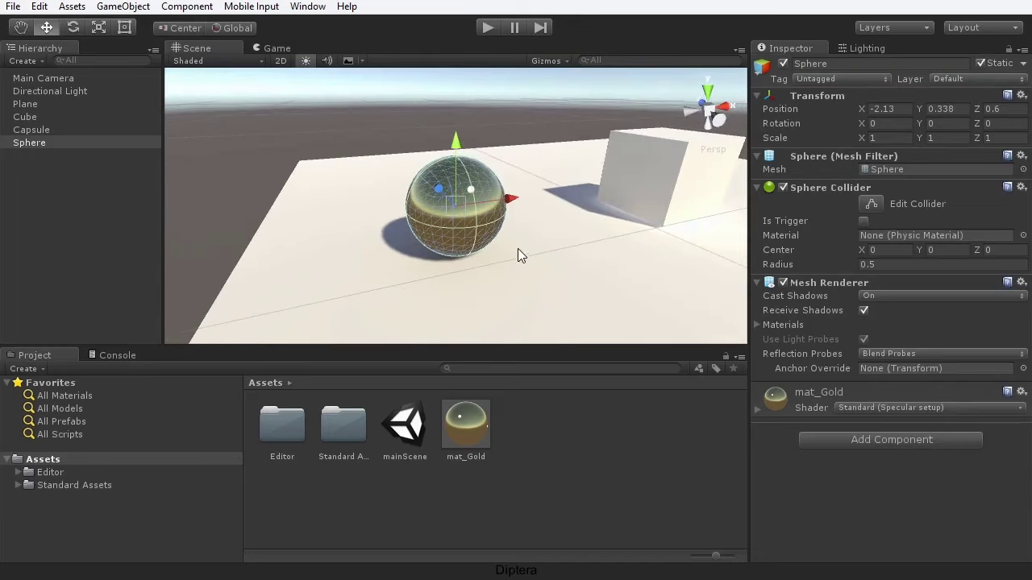
pyautogui.hotkey('shift', 'space')
pyautogui.click(287, 119)
pyautogui.keyDown('alt'); pyautogui.moveTo(679, 388); pyautogui.dragTo(524, 412); pyautogui.keyUp('alt')
pyautogui.scroll(6, 569, 415)
pyautogui.keyDown('alt'); pyautogui.moveTo(626, 396); pyautogui.dragTo(568, 386); pyautogui.keyUp('alt')
pyautogui.scroll(-5, 550, 391)
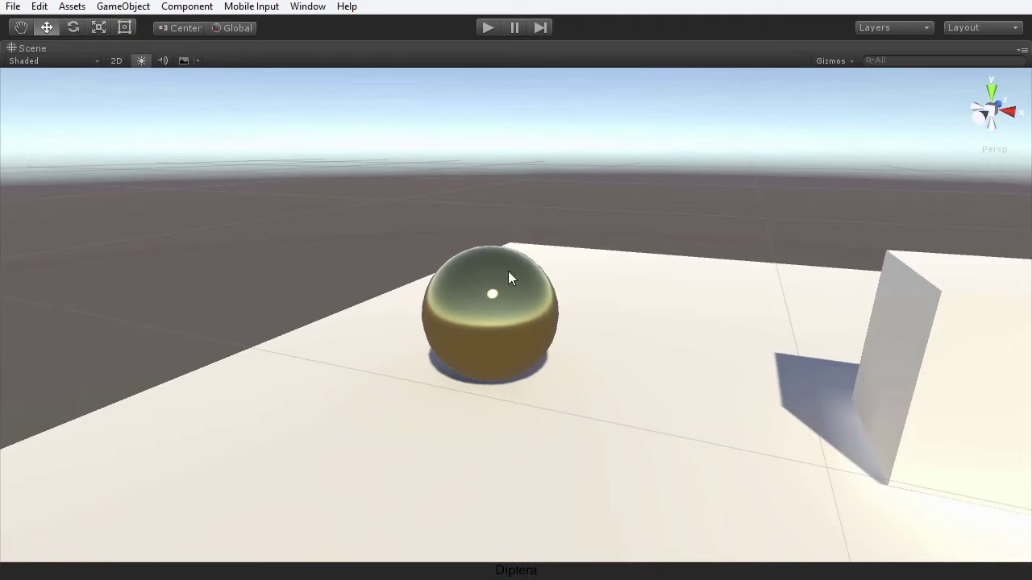
pyautogui.keyDown('alt'); pyautogui.moveTo(523, 350); pyautogui.dragTo(472, 378); pyautogui.keyUp('alt')
pyautogui.scroll(2, 477, 382)
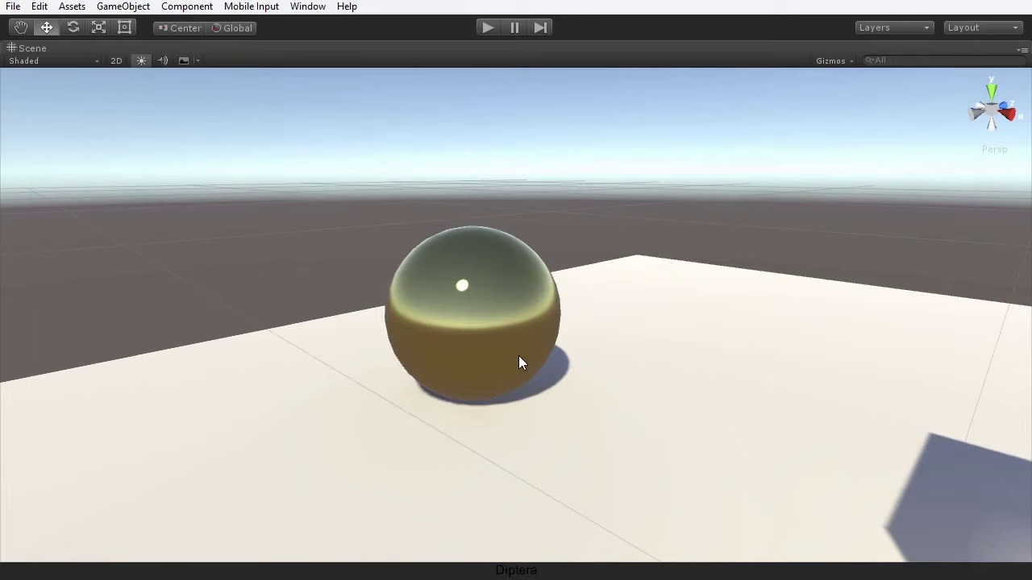
pyautogui.scroll(-2, 508, 362)
pyautogui.keyDown('alt'); pyautogui.moveTo(408, 376); pyautogui.dragTo(691, 357); pyautogui.keyUp('alt')
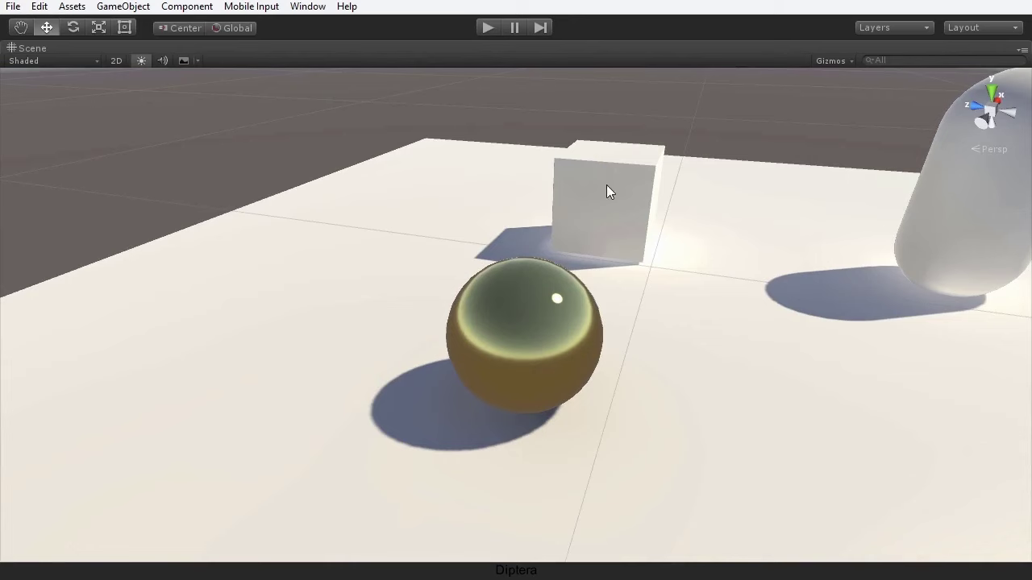
pyautogui.scroll(-8, 616, 217)
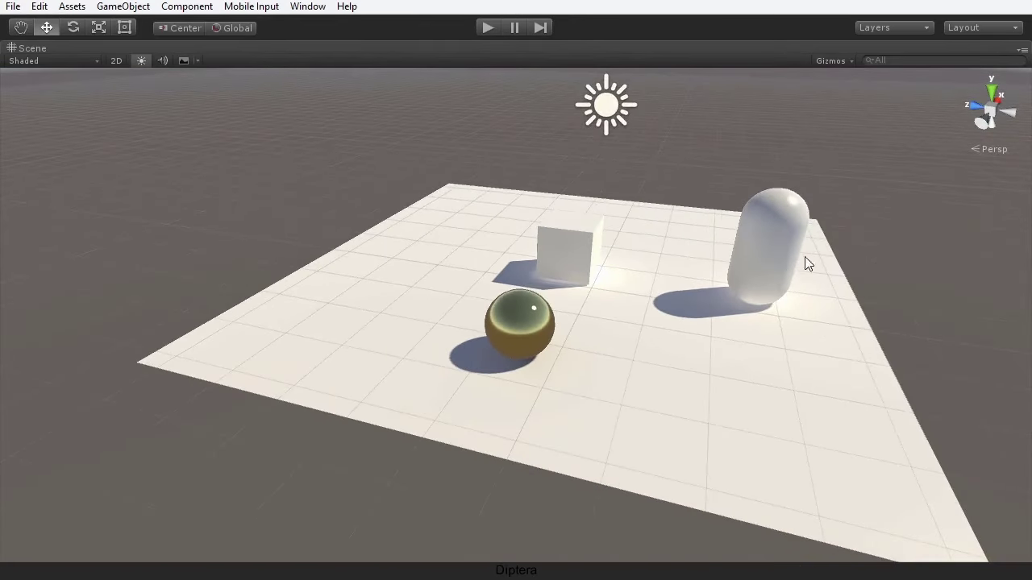
pyautogui.moveTo(782, 308); pyautogui.dragTo(661, 313, button='middle')
pyautogui.keyDown('alt'); pyautogui.moveTo(661, 313); pyautogui.dragTo(497, 331); pyautogui.keyUp('alt')
pyautogui.scroll(6, 496, 330)
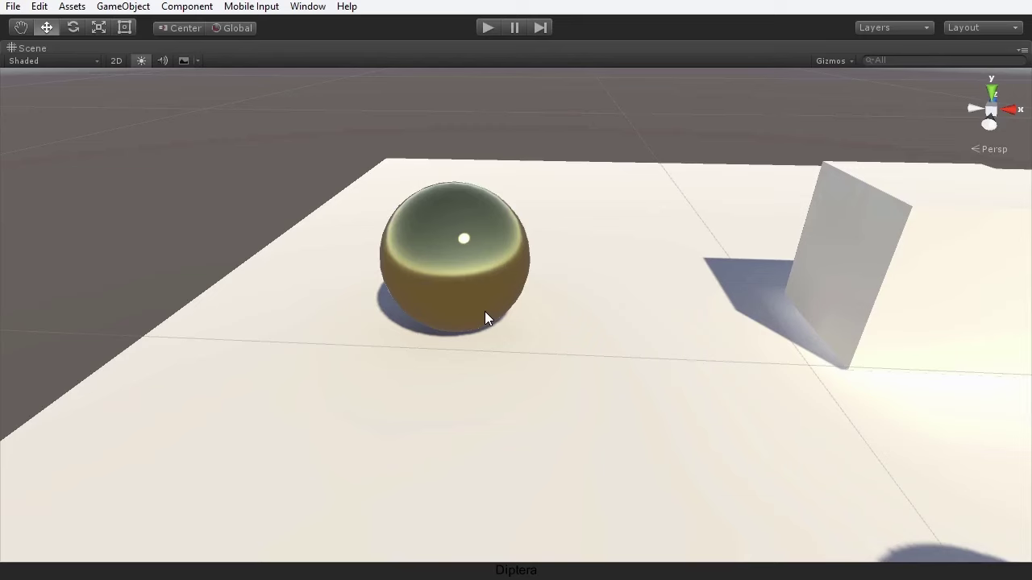
pyautogui.scroll(-3, 494, 320)
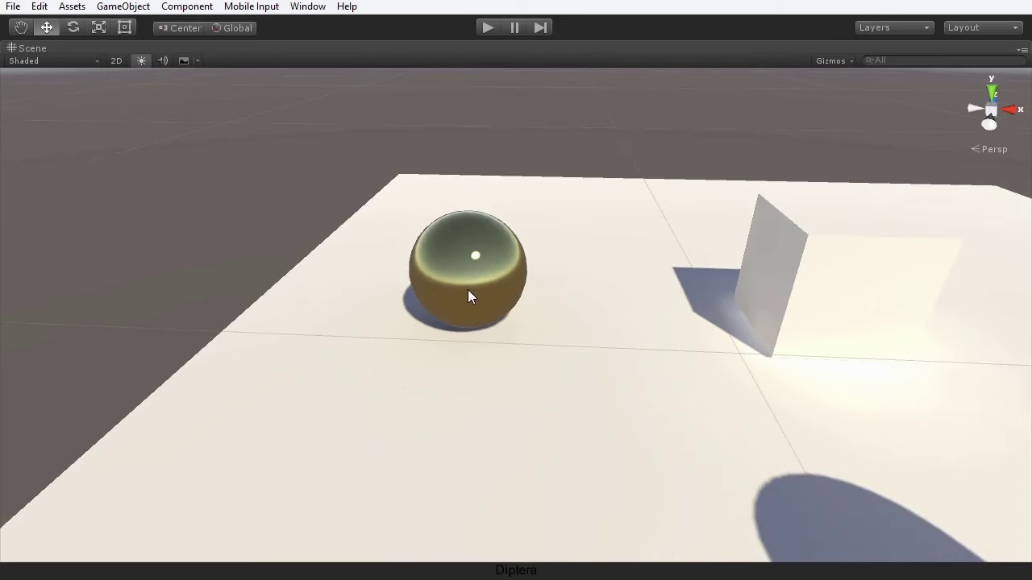
pyautogui.hotkey('shift', 'space')
pyautogui.keyDown('alt'); pyautogui.moveTo(385, 249); pyautogui.dragTo(449, 244); pyautogui.keyUp('alt')
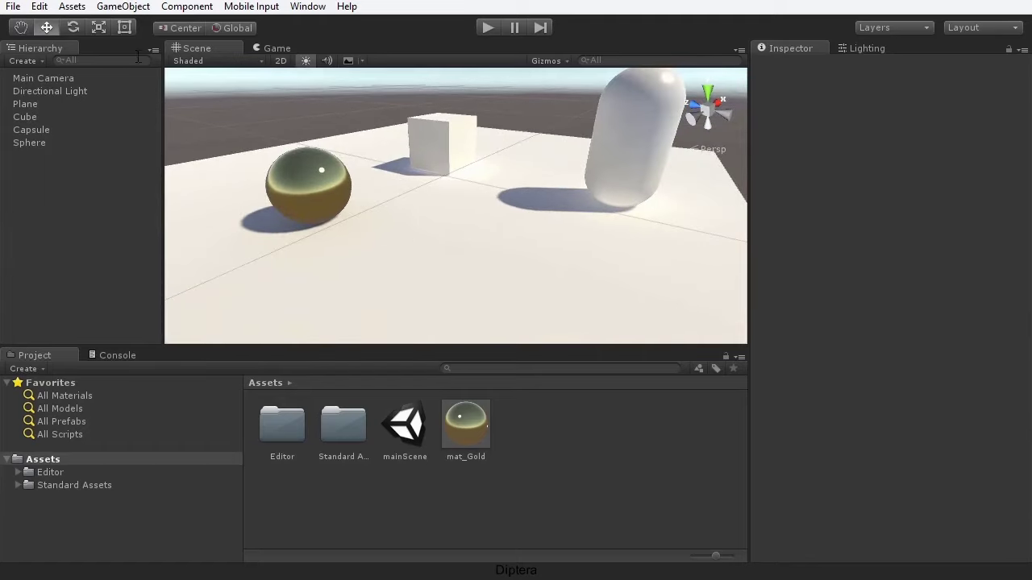
# - Create an empty game object and name it Reflection
pyautogui.click(125, 6)
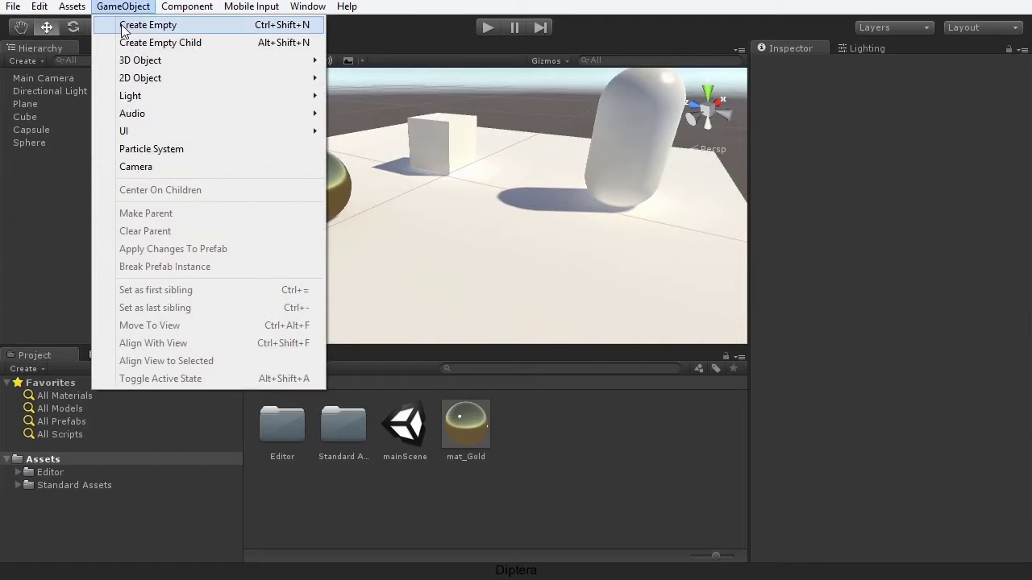
pyautogui.click(314, 29)
pyautogui.click(850, 64)
pyautogui.write('Reflectio')
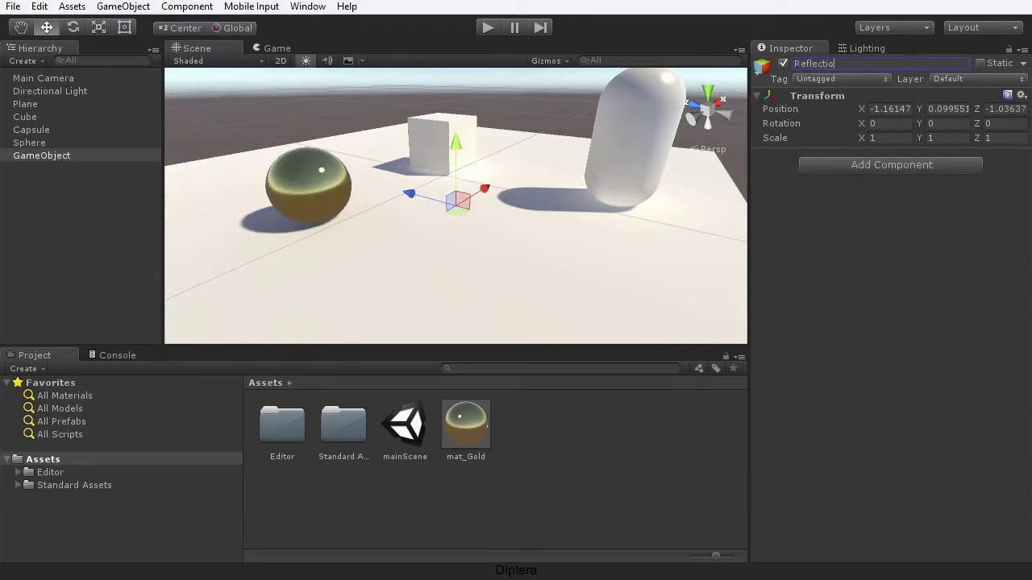
pyautogui.write('n')
pyautogui.press('Return')
# - Set the Reflection object's position to 0, 0, 0
pyautogui.click(903, 111)
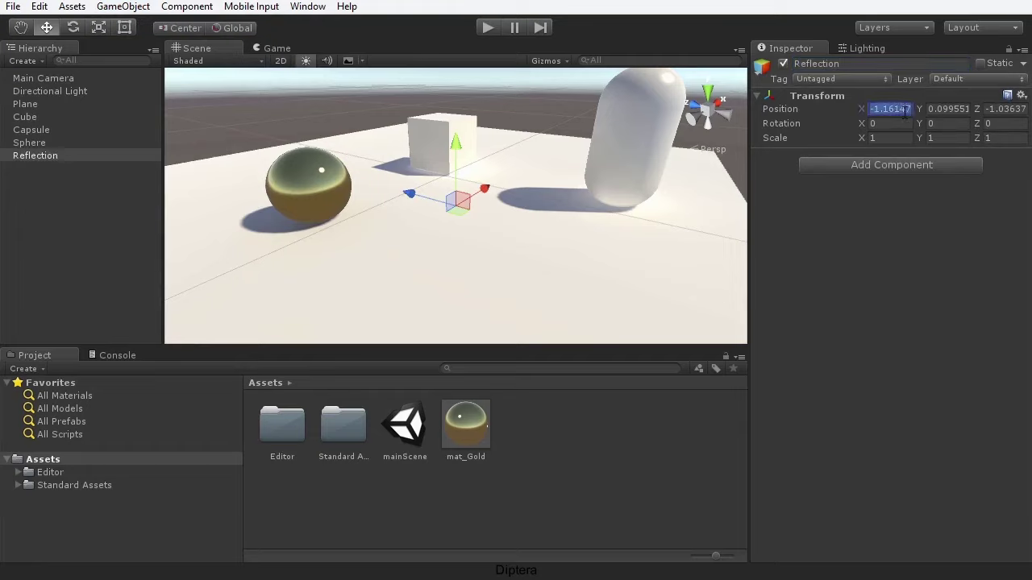
pyautogui.write('0')
pyautogui.press('Tab')
pyautogui.write('0')
pyautogui.press('Tab')
pyautogui.write('0')
pyautogui.keyDown('alt'); pyautogui.moveTo(519, 227); pyautogui.dragTo(531, 266); pyautogui.keyUp('alt')
pyautogui.moveTo(531, 267); pyautogui.dragTo(506, 275, button='middle')
pyautogui.scroll(7, 505, 274)
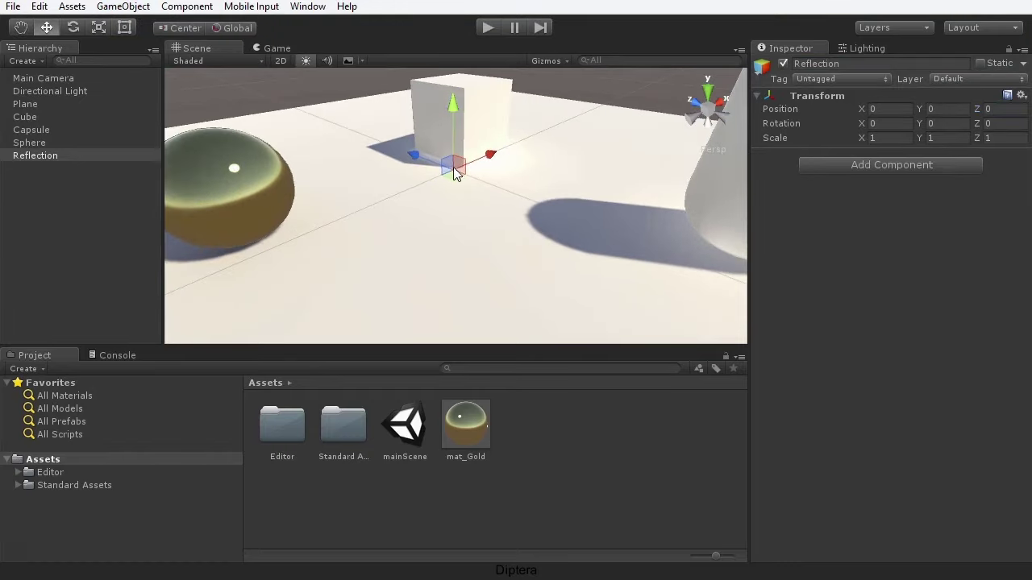
# - Add a Reflection Probe rendering component to the Reflection object
pyautogui.click(24, 156)
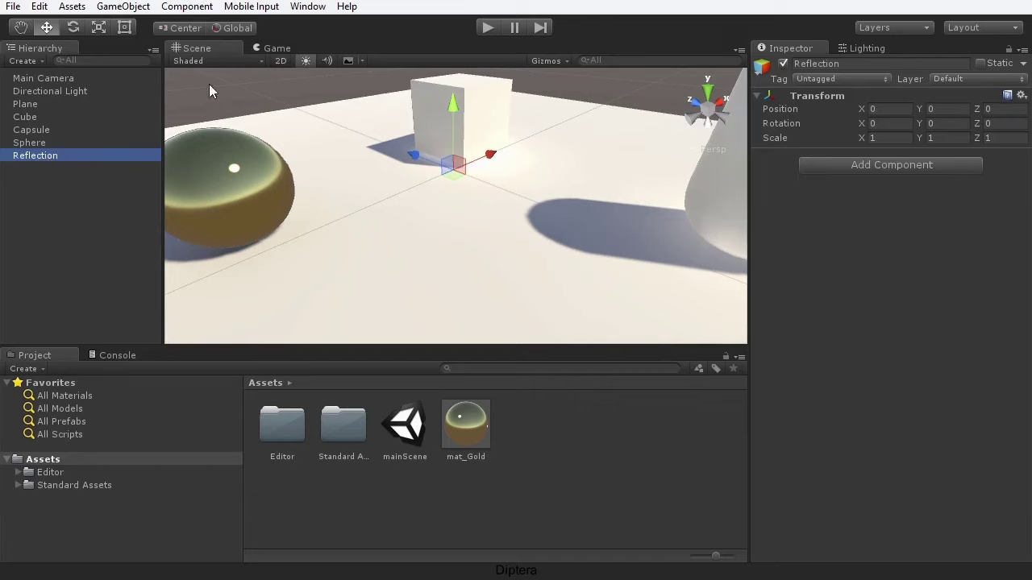
pyautogui.click(186, 7)
pyautogui.moveTo(202, 150)
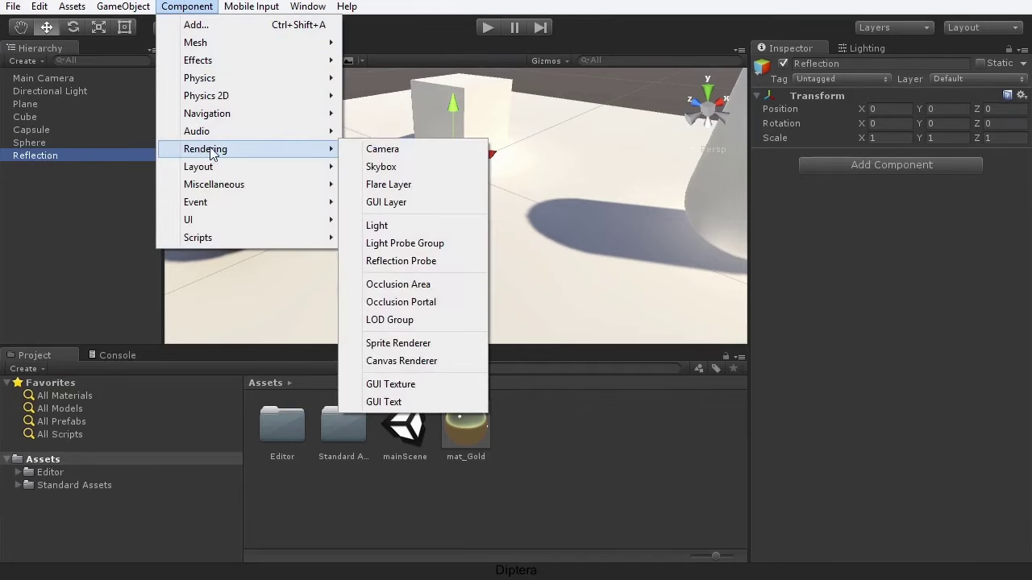
pyautogui.click(442, 266)
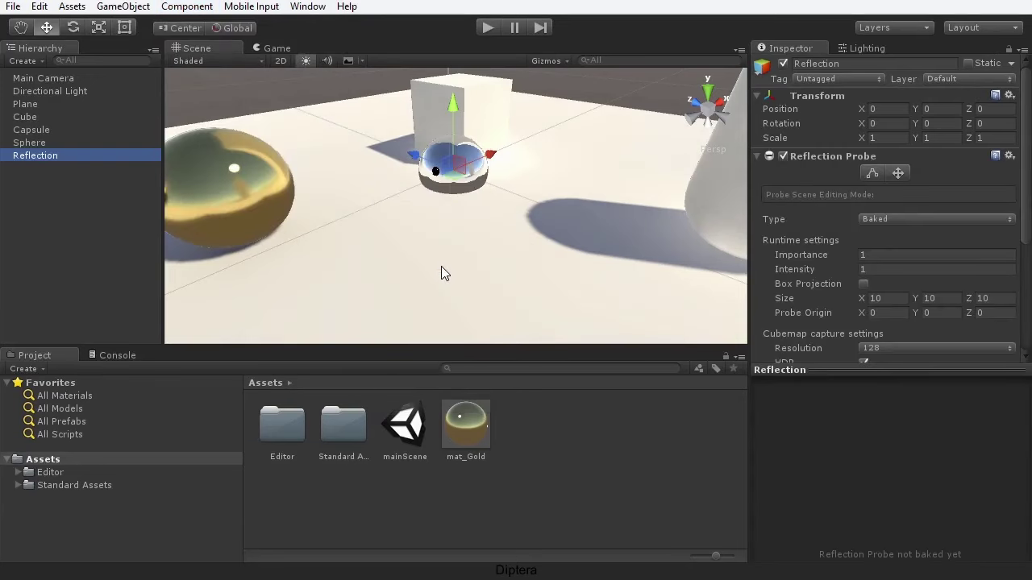
# - Examine the reflection probe, its bounds and the reflections on the gold sphere from several angles
pyautogui.scroll(3, 411, 266)
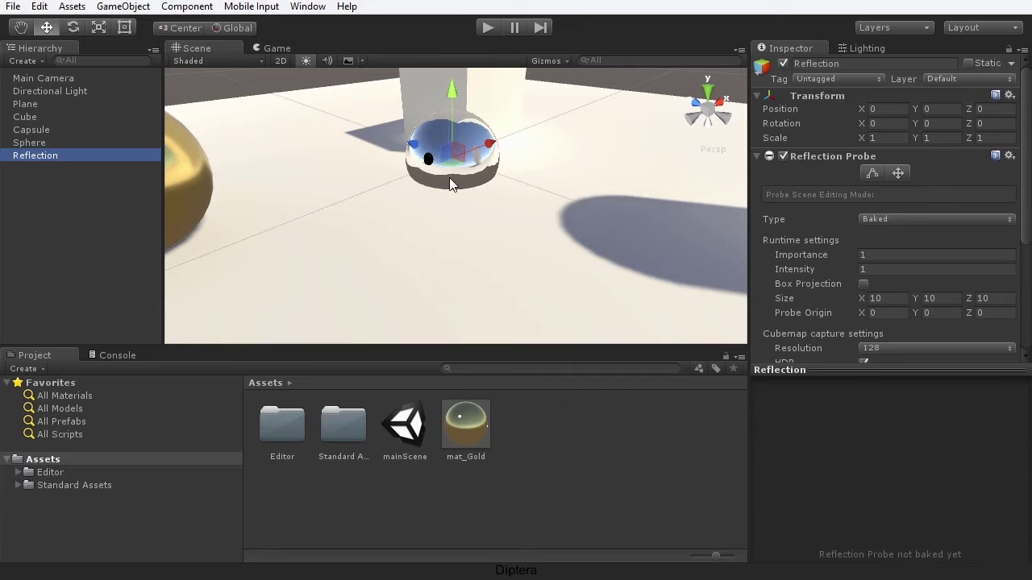
pyautogui.moveTo(470, 209); pyautogui.dragTo(446, 221, button='middle')
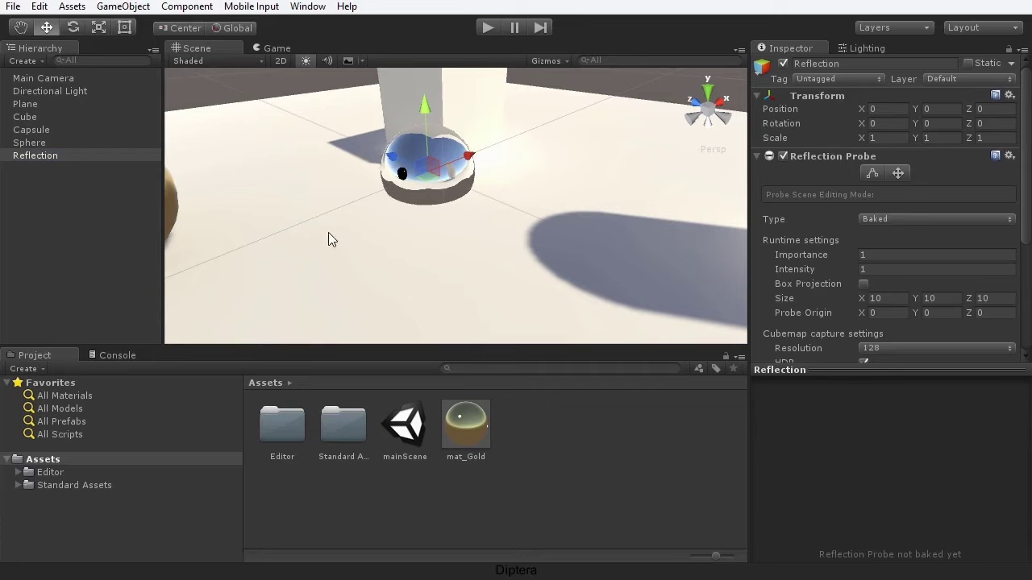
pyautogui.scroll(-3, 332, 232)
pyautogui.moveTo(405, 252); pyautogui.dragTo(493, 253, button='middle')
pyautogui.scroll(1, 498, 253)
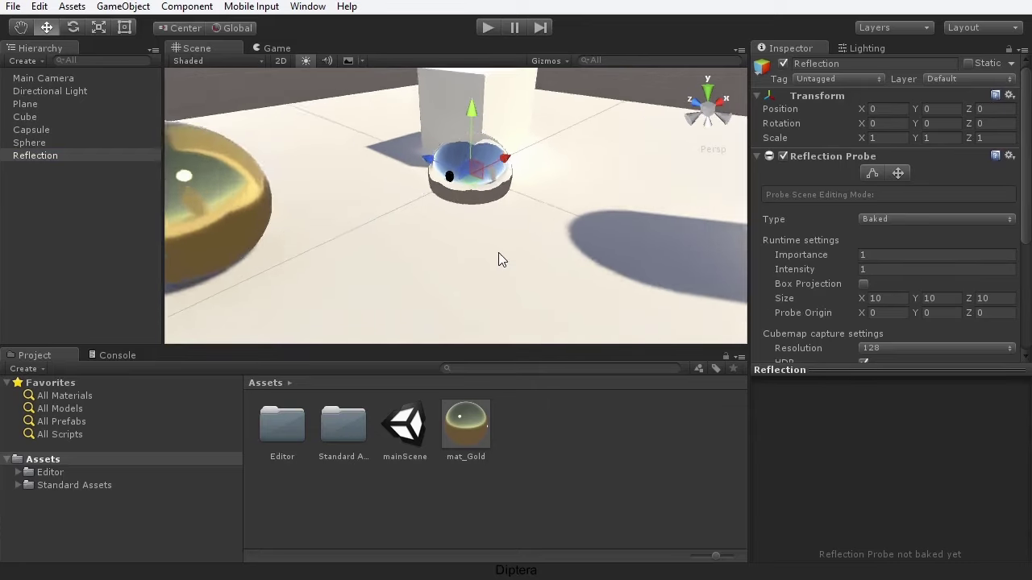
pyautogui.scroll(2, 498, 259)
pyautogui.moveTo(409, 228); pyautogui.dragTo(743, 207, button='middle')
pyautogui.scroll(-3, 406, 209)
pyautogui.keyDown('alt'); pyautogui.moveTo(404, 210); pyautogui.dragTo(426, 177); pyautogui.keyUp('alt')
pyautogui.keyDown('alt'); pyautogui.moveTo(449, 261); pyautogui.dragTo(318, 206); pyautogui.keyUp('alt')
pyautogui.scroll(4, 461, 238)
pyautogui.scroll(-4, 462, 239)
pyautogui.keyDown('alt'); pyautogui.moveTo(472, 251); pyautogui.dragTo(548, 234); pyautogui.keyUp('alt')
pyautogui.moveTo(691, 248)
pyautogui.keyDown('alt'); pyautogui.mouseDown()
pyautogui.moveTo(613, 248)
pyautogui.moveTo(865, 278)
pyautogui.moveTo(690, 250)
pyautogui.mouseUp(); pyautogui.keyUp('alt')
pyautogui.scroll(-10, 571, 219)
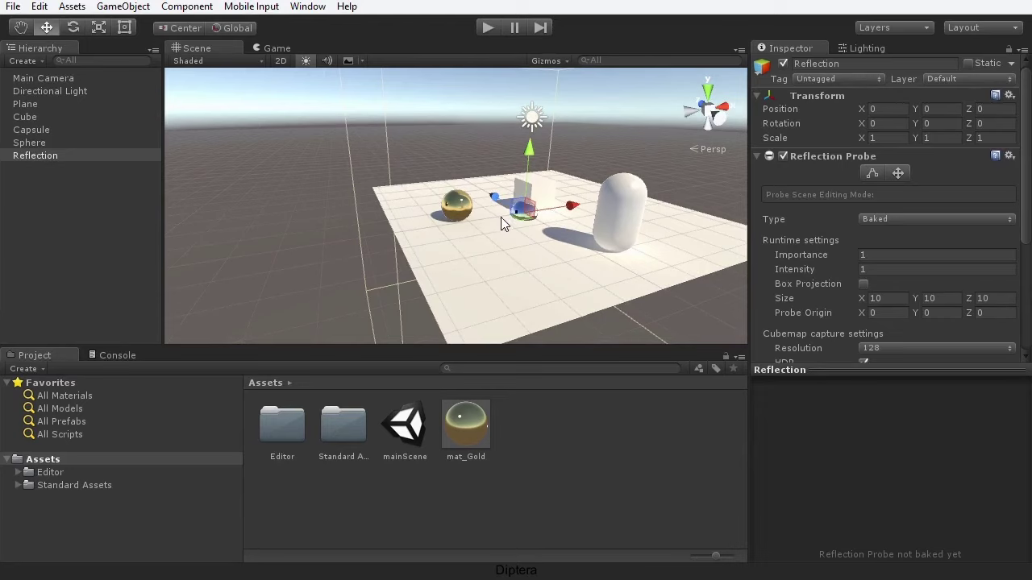
# - Move the gold sphere along X off the plane, outside the reflection probe's bounds, and inspect its reflections
pyautogui.press('f')
pyautogui.keyDown('alt'); pyautogui.moveTo(415, 212); pyautogui.dragTo(611, 245); pyautogui.keyUp('alt')
pyautogui.keyDown('alt'); pyautogui.moveTo(545, 274); pyautogui.dragTo(483, 216); pyautogui.keyUp('alt')
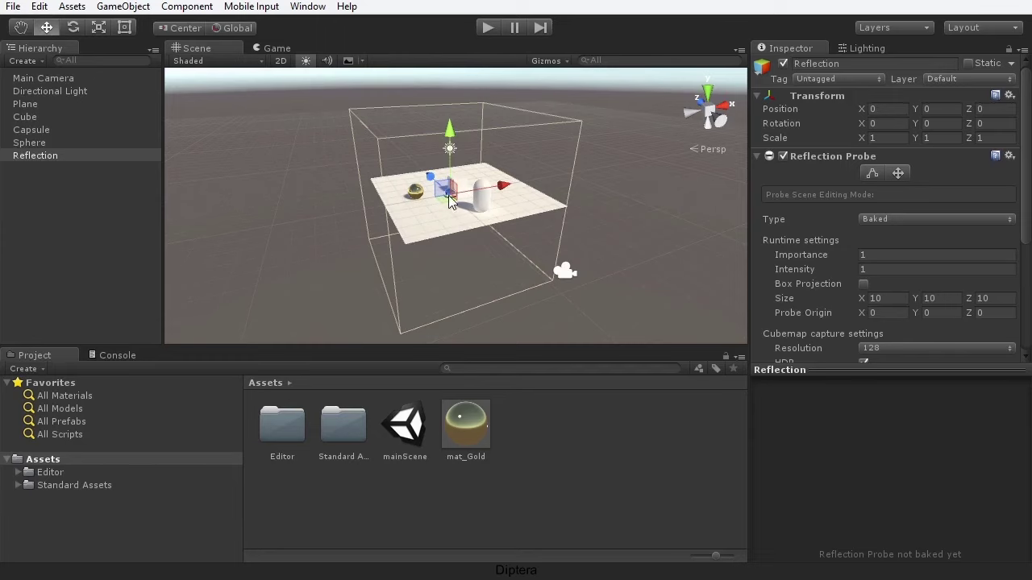
pyautogui.moveTo(458, 206); pyautogui.dragTo(506, 210, button='middle')
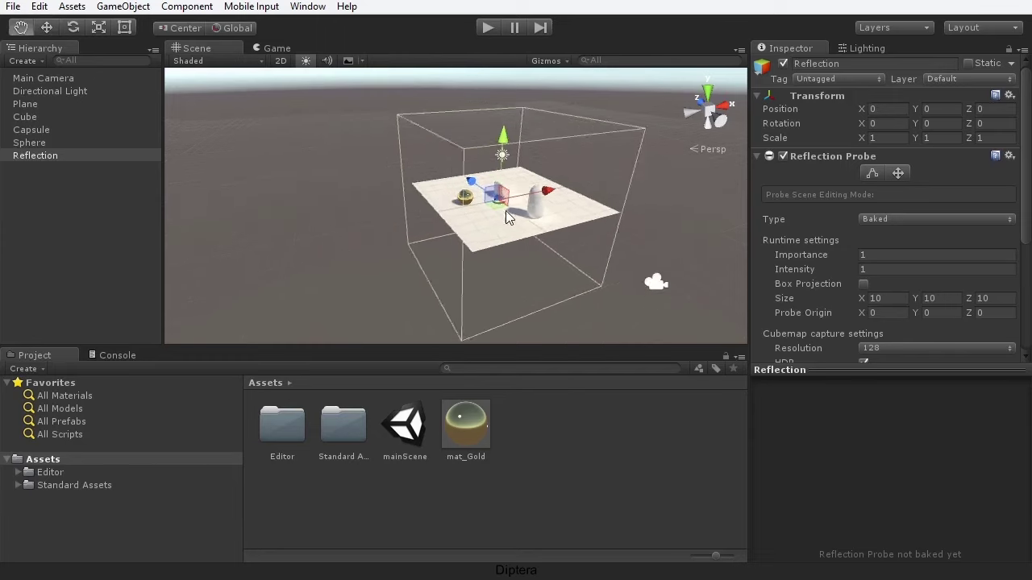
pyautogui.scroll(10, 489, 227)
pyautogui.keyDown('alt'); pyautogui.moveTo(515, 232); pyautogui.dragTo(507, 194); pyautogui.keyUp('alt')
pyautogui.click(522, 190)
pyautogui.moveTo(590, 181); pyautogui.dragTo(309, 173)
pyautogui.moveTo(364, 247); pyautogui.dragTo(439, 255, button='middle')
pyautogui.click(439, 255)
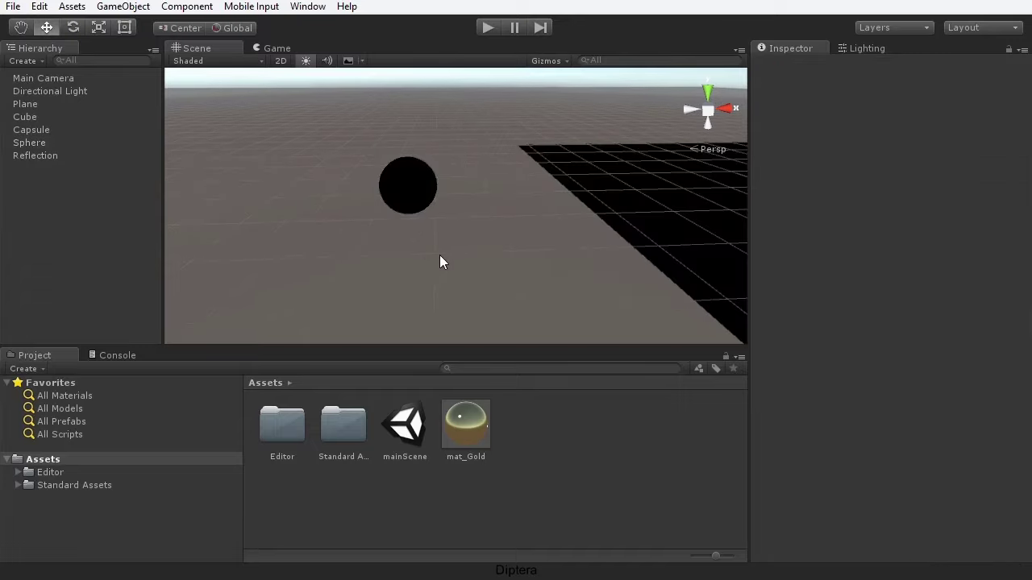
pyautogui.scroll(5, 440, 253)
pyautogui.scroll(-5, 432, 257)
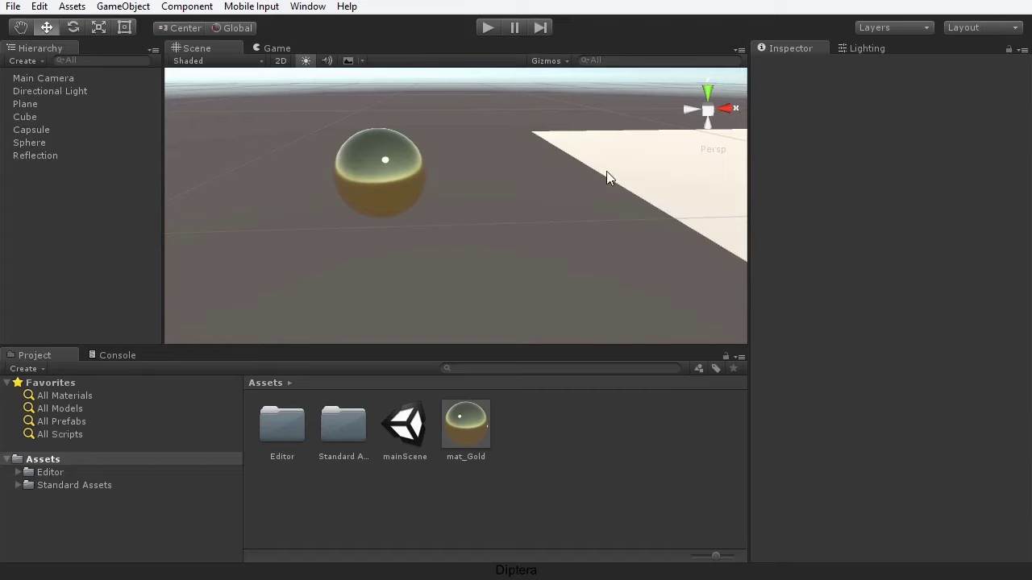
pyautogui.scroll(-5, 488, 215)
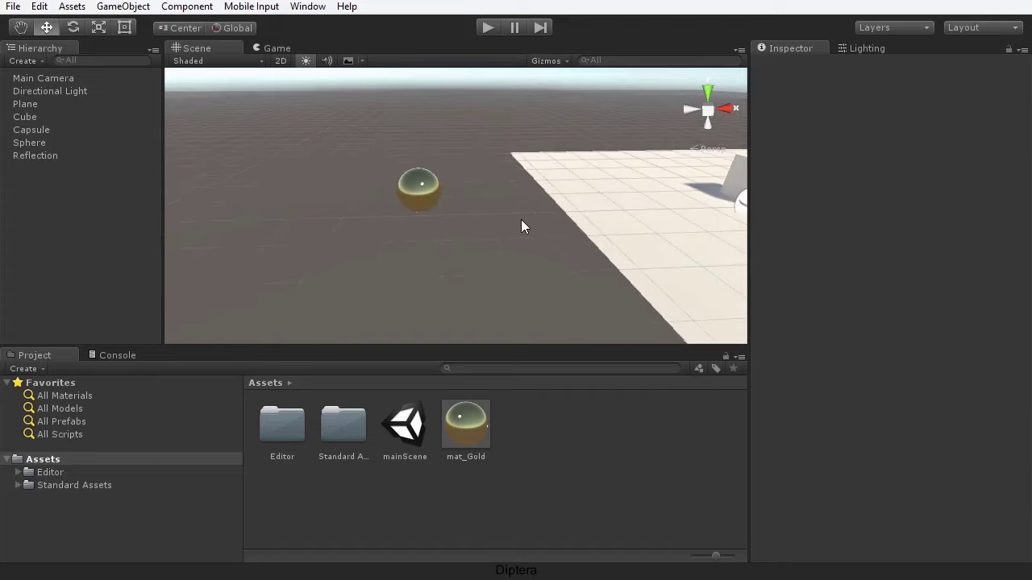
# - Undo the sphere's move off the plane
pyautogui.hotkey('ctrl', 'z')
pyautogui.hotkey('ctrl', 'z')
pyautogui.moveTo(610, 227); pyautogui.dragTo(415, 199, button='middle')
pyautogui.scroll(5, 367, 258)
pyautogui.scroll(2, 415, 200)
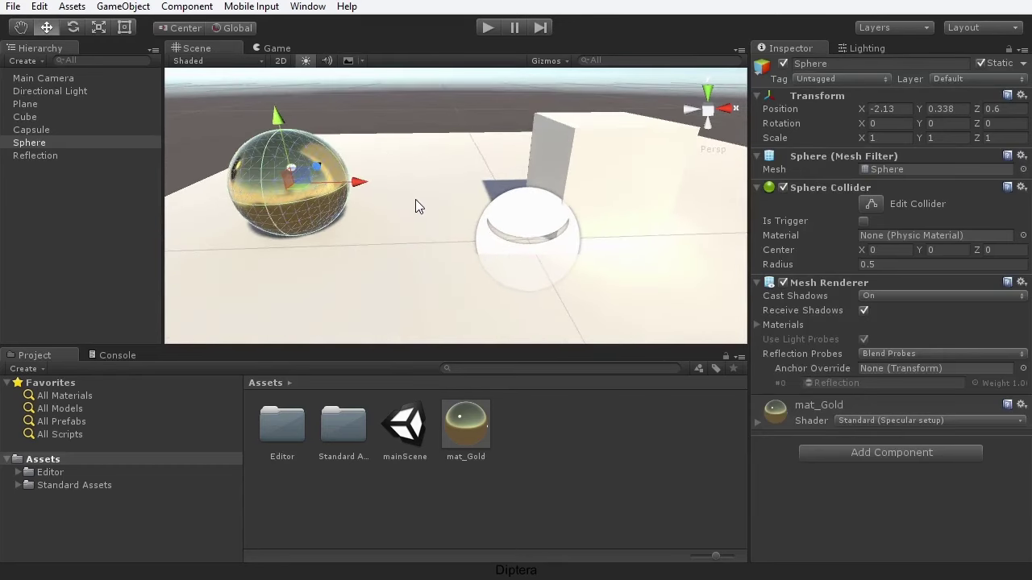
# - Move the Reflection probe object away from the gold sphere, to about X 2.13, Z 1.64
pyautogui.click(36, 156)
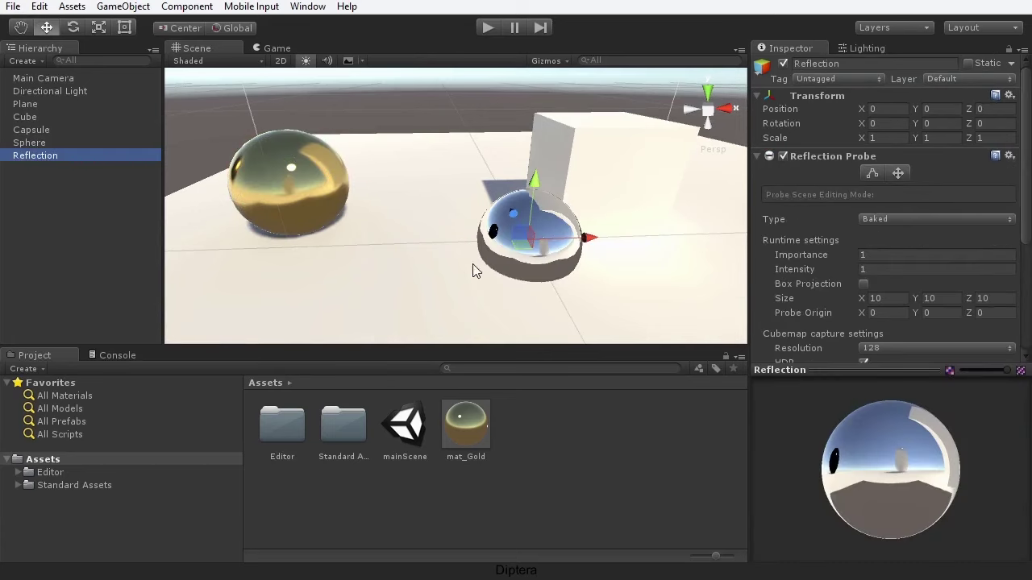
pyautogui.moveTo(588, 239); pyautogui.dragTo(621, 257)
pyautogui.moveTo(532, 242); pyautogui.dragTo(417, 235, button='middle')
pyautogui.moveTo(602, 211); pyautogui.dragTo(546, 117)
pyautogui.moveTo(483, 191); pyautogui.dragTo(610, 163, button='middle')
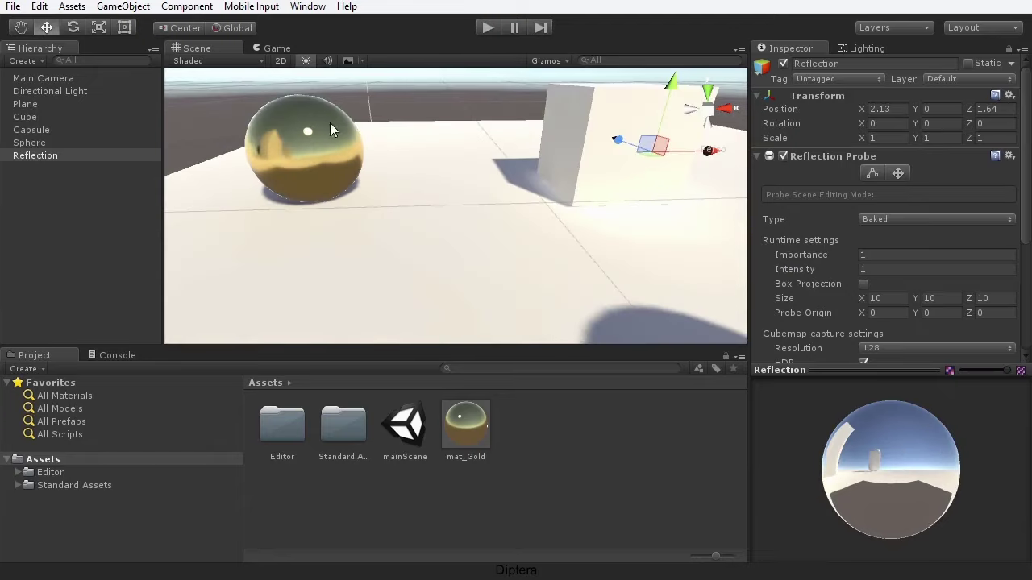
# - Examine the gold sphere's reflections from several angles with the probe placed away from it
pyautogui.keyDown('alt'); pyautogui.moveTo(488, 225); pyautogui.dragTo(251, 230); pyautogui.keyUp('alt')
pyautogui.scroll(-3, 427, 246)
pyautogui.moveTo(428, 246); pyautogui.dragTo(496, 305, button='middle')
pyautogui.scroll(6, 494, 293)
pyautogui.scroll(-4, 495, 293)
pyautogui.keyDown('alt'); pyautogui.moveTo(494, 293); pyautogui.dragTo(322, 272); pyautogui.keyUp('alt')
pyautogui.moveTo(419, 279); pyautogui.dragTo(442, 213, button='middle')
pyautogui.scroll(2, 386, 234)
pyautogui.scroll(-7, 386, 234)
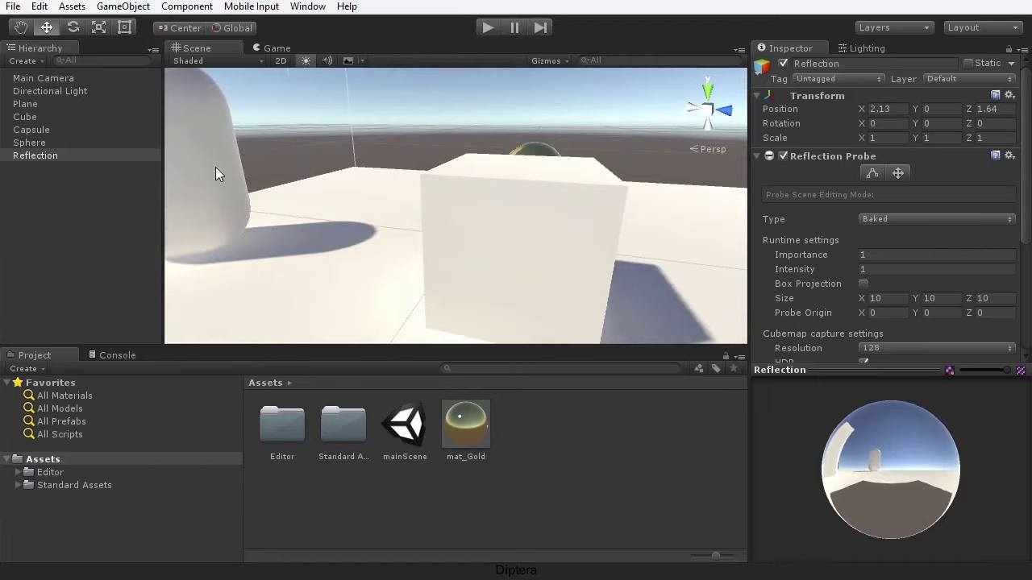
pyautogui.press('f')
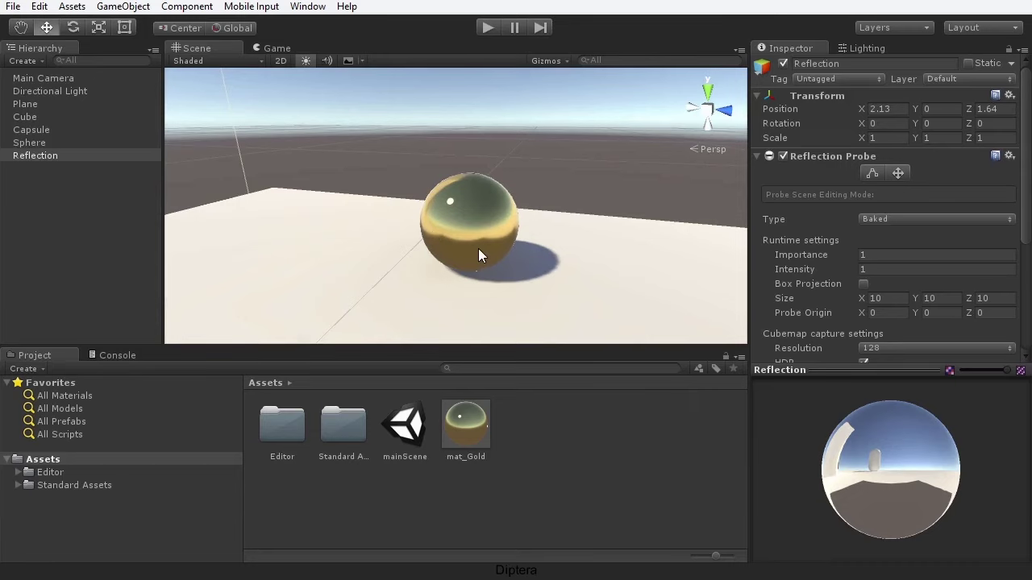
# - Move the Reflection probe along X toward the gold sphere, to about X -2.17
pyautogui.scroll(-5, 478, 249)
pyautogui.scroll(2, 478, 248)
pyautogui.scroll(-4, 478, 249)
pyautogui.keyDown('alt'); pyautogui.moveTo(478, 249); pyautogui.dragTo(447, 251); pyautogui.keyUp('alt')
pyautogui.moveTo(298, 229); pyautogui.dragTo(625, 239)
pyautogui.scroll(-3, 499, 255)
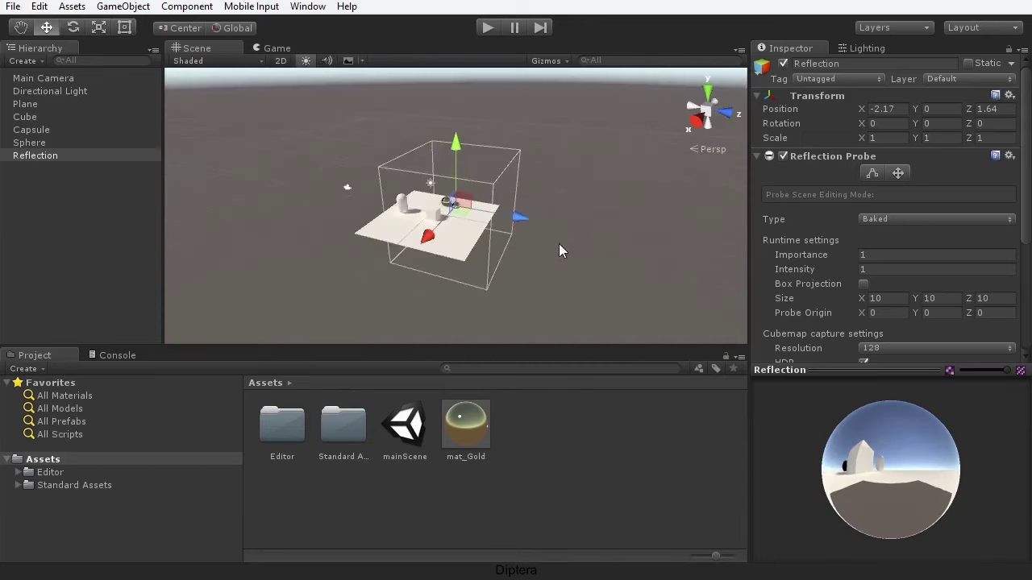
# - Place the Reflection probe inside the gold sphere, at about Y 0.238 and Z 0.59
pyautogui.scroll(10, 509, 264)
pyautogui.keyDown('alt'); pyautogui.moveTo(507, 270); pyautogui.dragTo(581, 378); pyautogui.keyUp('alt')
pyautogui.moveTo(610, 204); pyautogui.dragTo(533, 203)
pyautogui.keyDown('alt'); pyautogui.moveTo(606, 258); pyautogui.dragTo(519, 251); pyautogui.keyUp('alt')
pyautogui.click(458, 241)
pyautogui.click(477, 247)
pyautogui.moveTo(495, 187); pyautogui.dragTo(495, 270)
pyautogui.scroll(5, 492, 266)
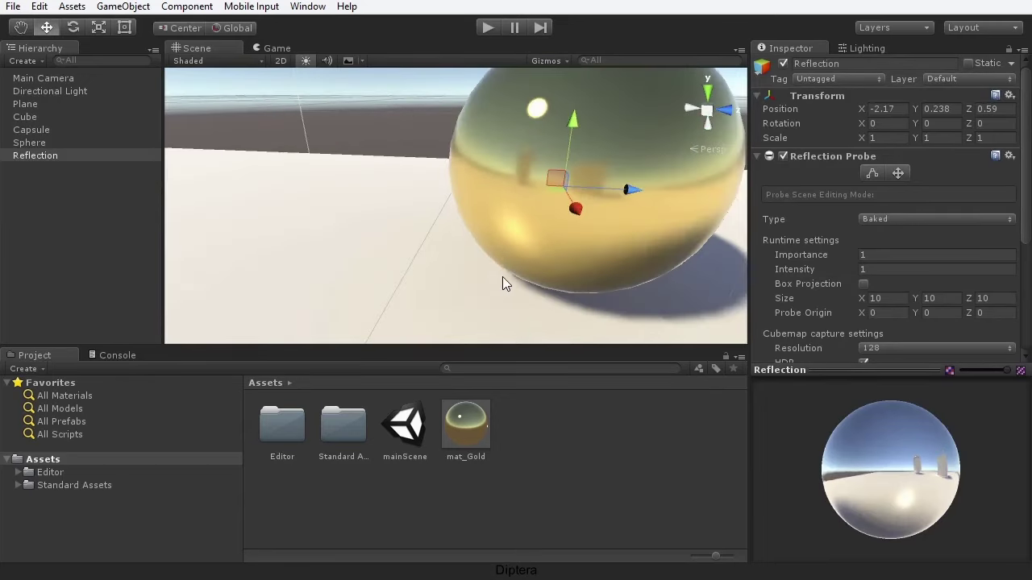
# - Deselect the probe and reduce the 3D gizmo size in the scene view so the probe's ball covers less of the sphere
pyautogui.scroll(-5, 504, 283)
pyautogui.click(597, 167)
pyautogui.keyDown('alt'); pyautogui.moveTo(598, 167); pyautogui.dragTo(537, 233); pyautogui.keyUp('alt')
pyautogui.moveTo(460, 226)
pyautogui.keyDown('alt'); pyautogui.mouseDown()
pyautogui.moveTo(624, 120)
pyautogui.moveTo(529, 196)
pyautogui.mouseUp(); pyautogui.keyUp('alt')
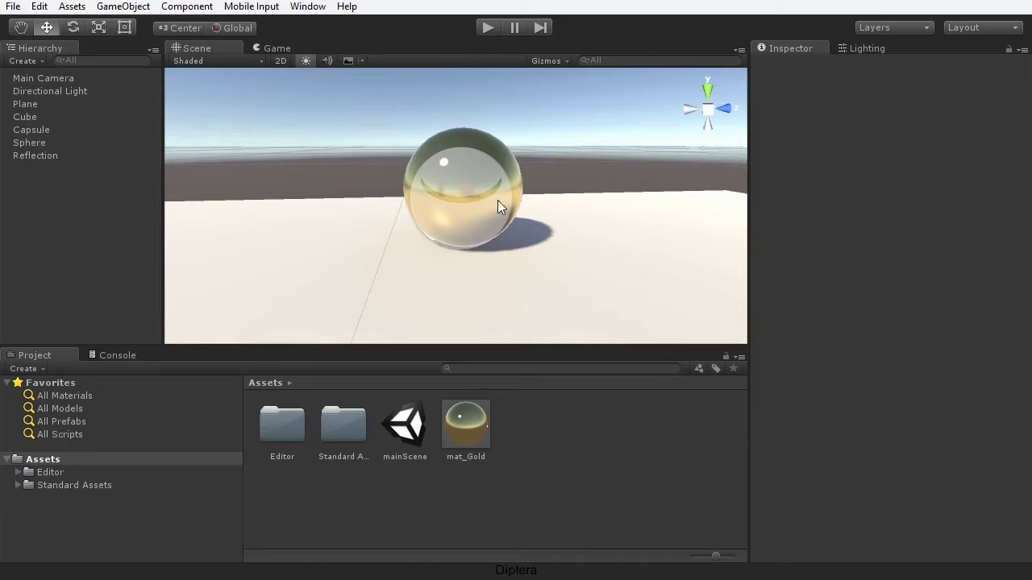
pyautogui.click(545, 61)
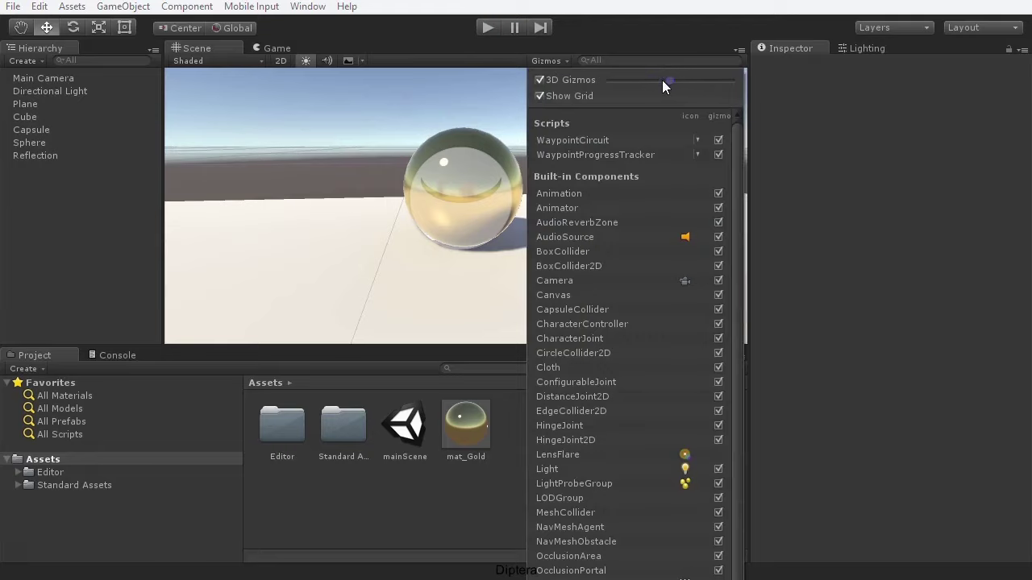
pyautogui.moveTo(662, 81); pyautogui.dragTo(631, 81)
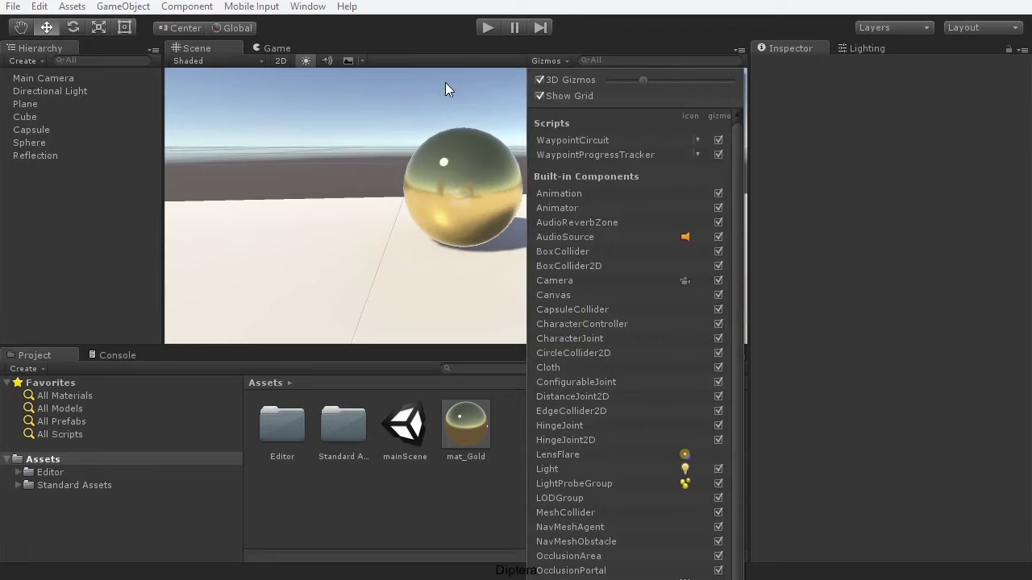
pyautogui.click(420, 113)
# - Move the cube to about Z 2.85 on the plane
pyautogui.scroll(5, 468, 212)
pyautogui.keyDown('alt'); pyautogui.moveTo(473, 218); pyautogui.dragTo(536, 246); pyautogui.keyUp('alt')
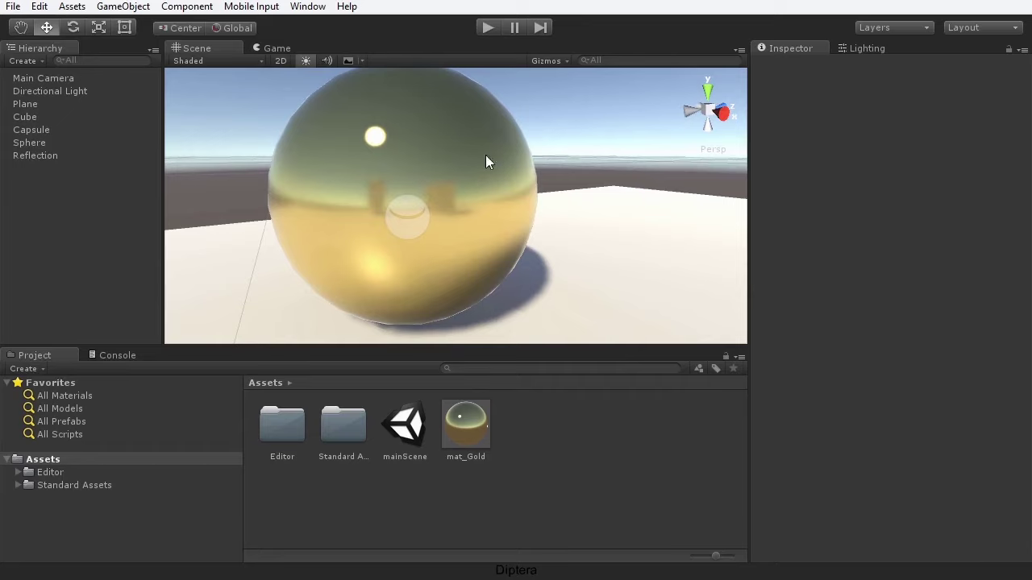
pyautogui.scroll(-8, 446, 227)
pyautogui.keyDown('alt'); pyautogui.moveTo(446, 227); pyautogui.dragTo(355, 145); pyautogui.keyUp('alt')
pyautogui.keyDown('alt'); pyautogui.moveTo(628, 178); pyautogui.dragTo(660, 209); pyautogui.keyUp('alt')
pyautogui.click(522, 258)
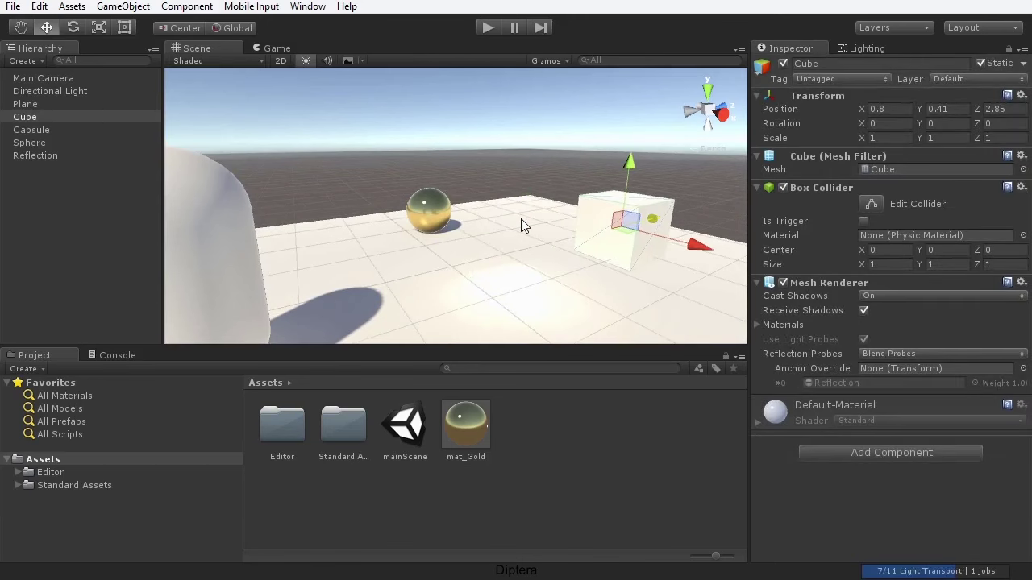
# - Examine the cube's and capsule's reflections on the gold sphere up close and from a wider angle
pyautogui.scroll(6, 494, 268)
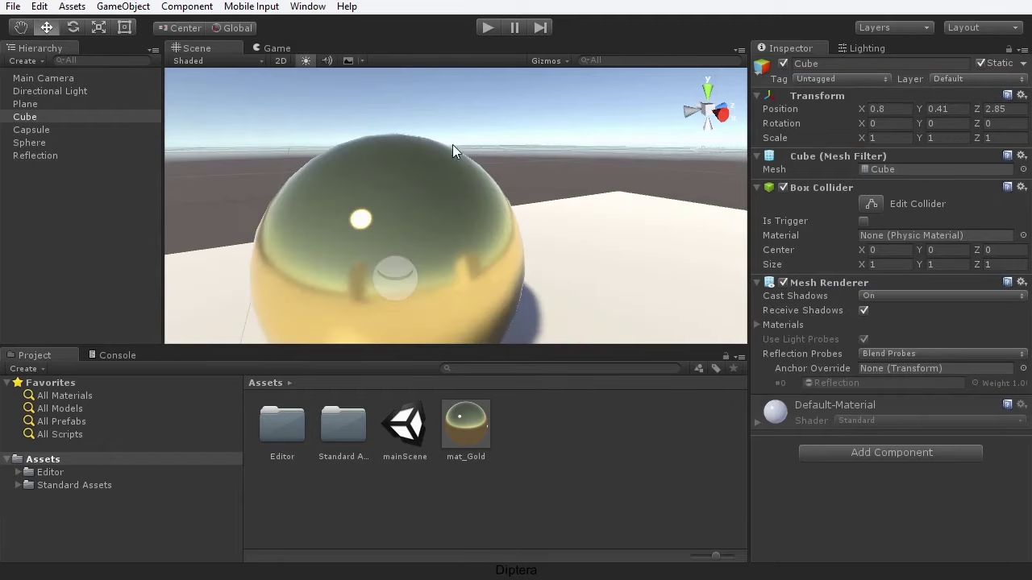
pyautogui.scroll(-8, 516, 278)
pyautogui.keyDown('alt'); pyautogui.moveTo(511, 281); pyautogui.dragTo(797, 298); pyautogui.keyUp('alt')
pyautogui.moveTo(488, 263); pyautogui.dragTo(454, 272, button='middle')
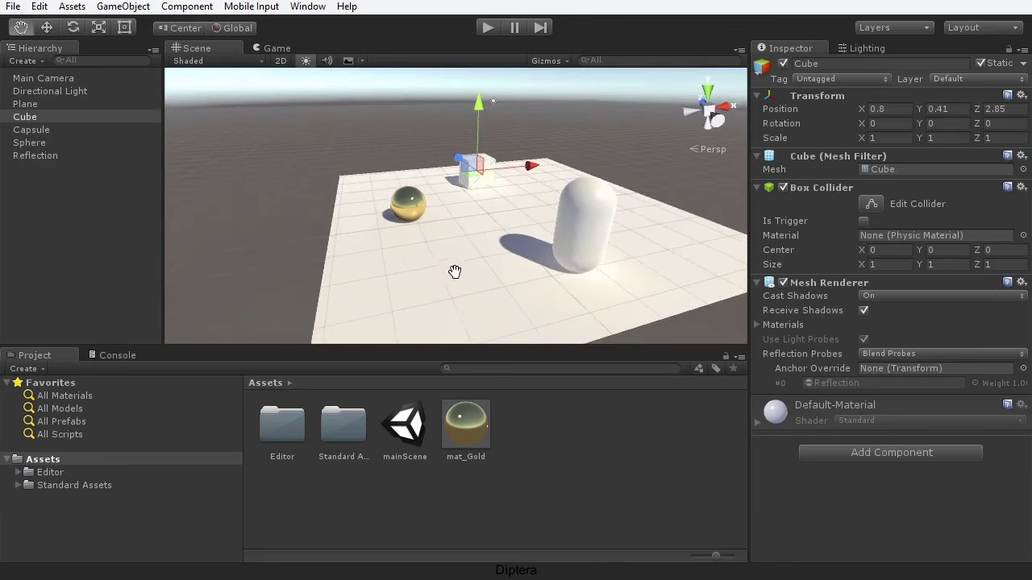
pyautogui.scroll(5, 420, 273)
pyautogui.scroll(6, 419, 273)
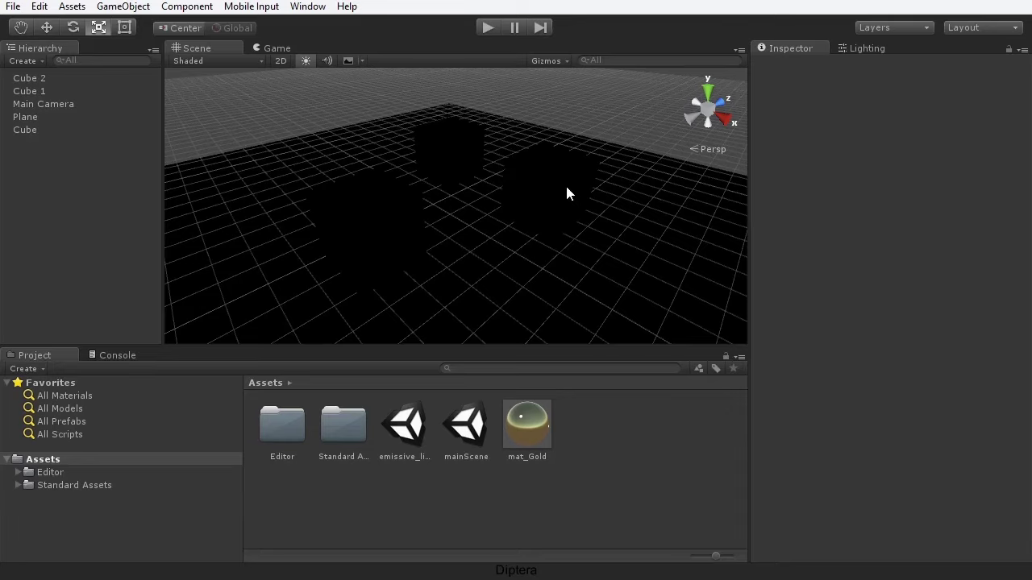
# - Turn off scene lighting in the scene view to inspect the cubes, and review the environment lighting settings
pyautogui.click(307, 62)
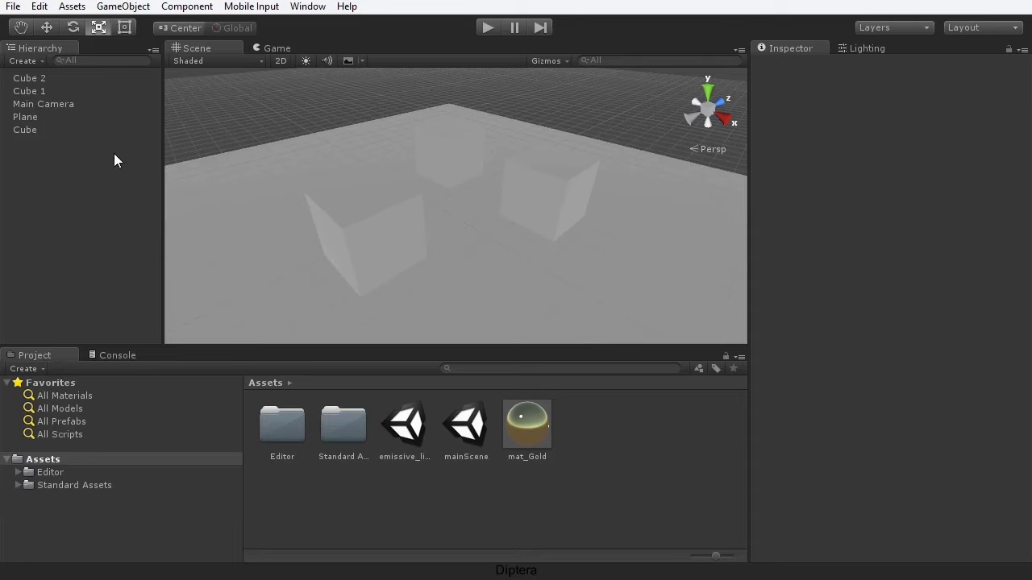
pyautogui.click(857, 50)
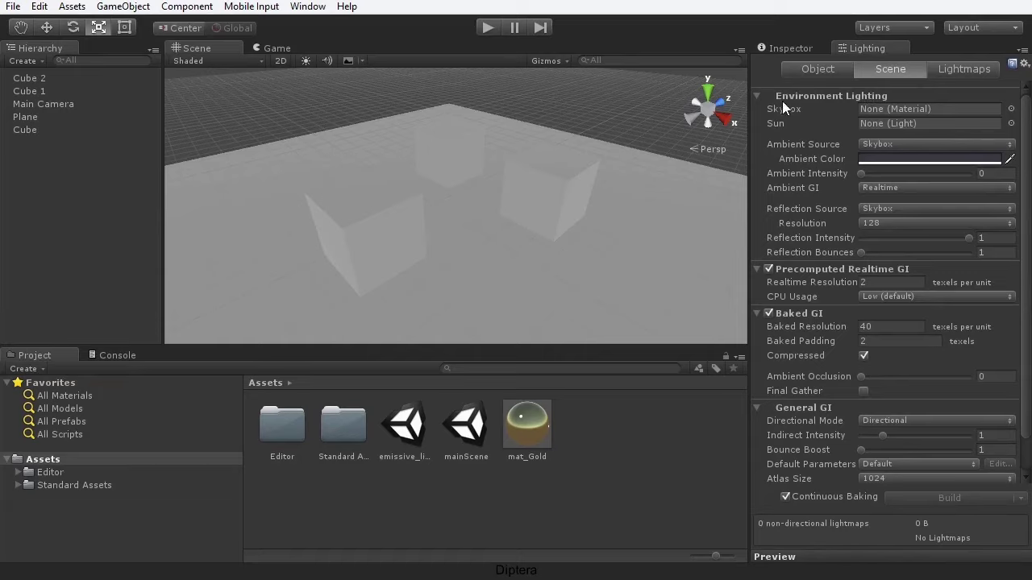
pyautogui.click(813, 70)
pyautogui.click(810, 49)
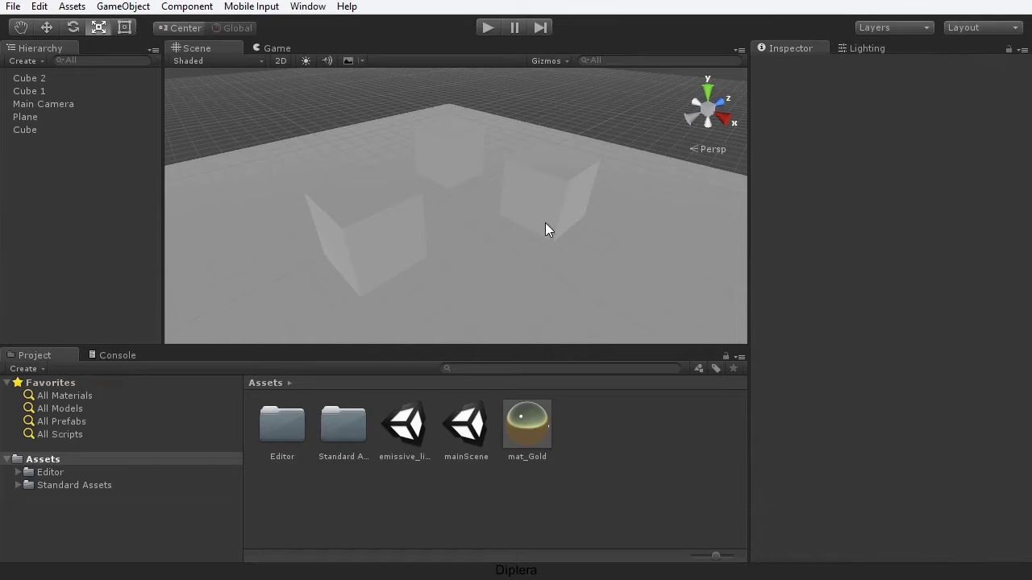
# - Turn scene view lighting back on and check the Static setting of Cube 2
pyautogui.click(305, 61)
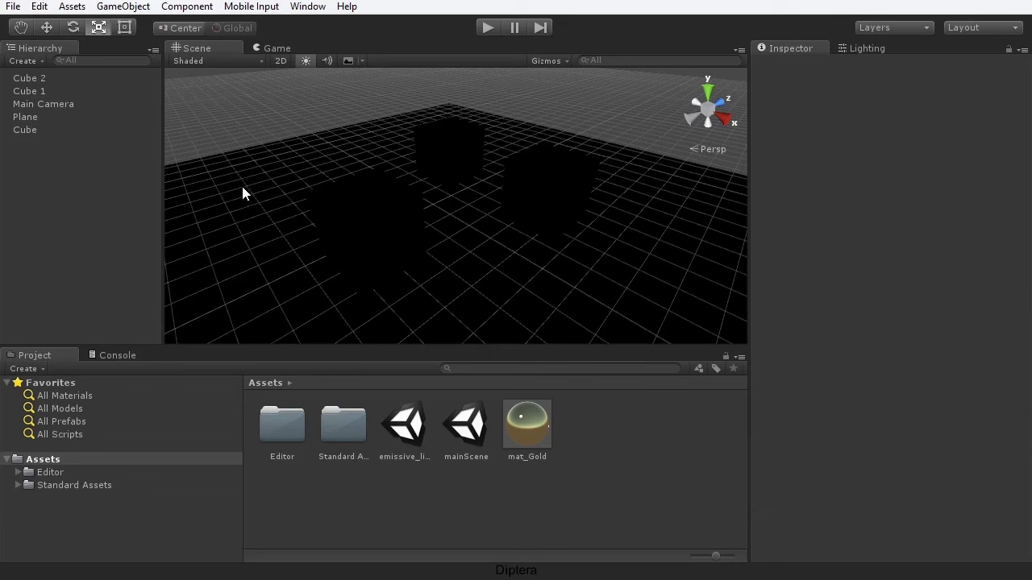
pyautogui.click(73, 80)
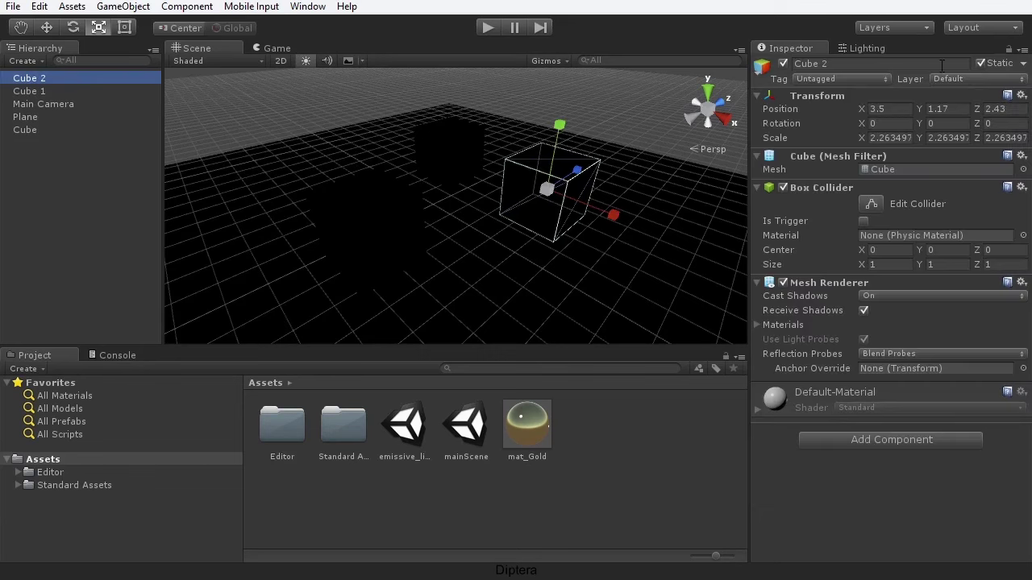
pyautogui.click(645, 100)
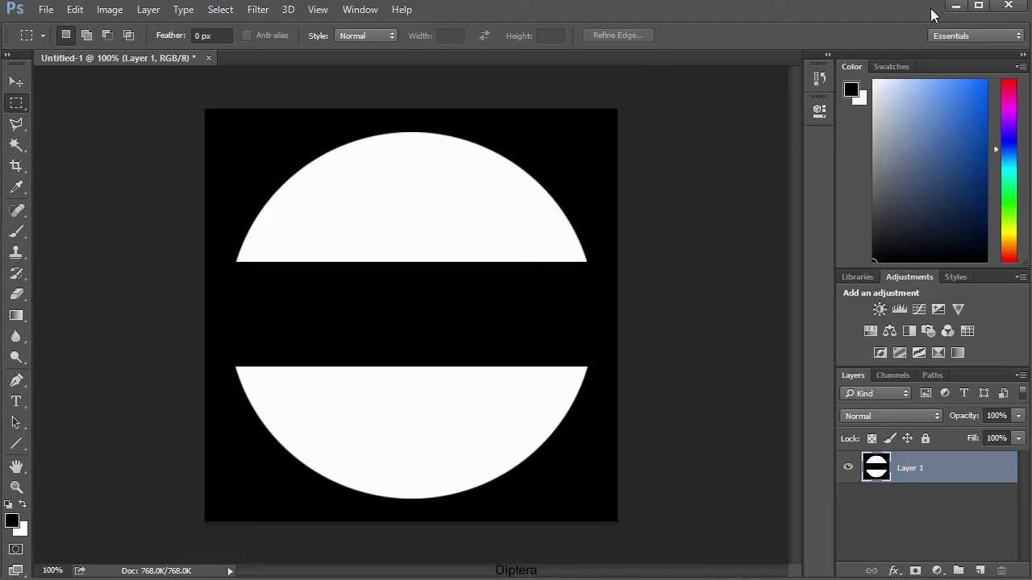
# - Switch from Photoshop back to Unity, import LightPattern.png into the Assets folder and check its import settings
pyautogui.click(955, 9)
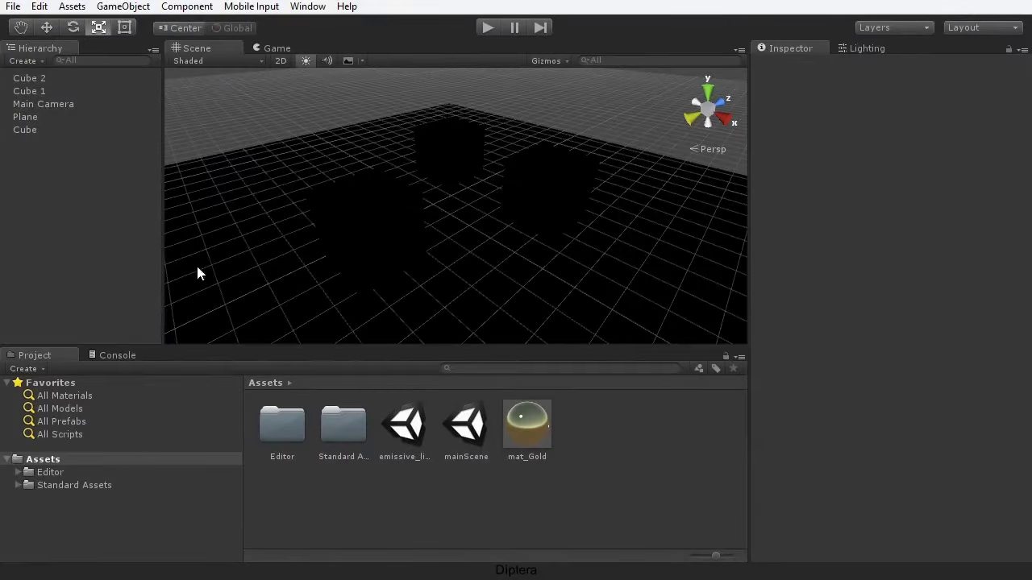
pyautogui.moveTo(1, 282); pyautogui.dragTo(474, 509)
pyautogui.moveTo(585, 419); pyautogui.dragTo(585, 419)
pyautogui.click(472, 428)
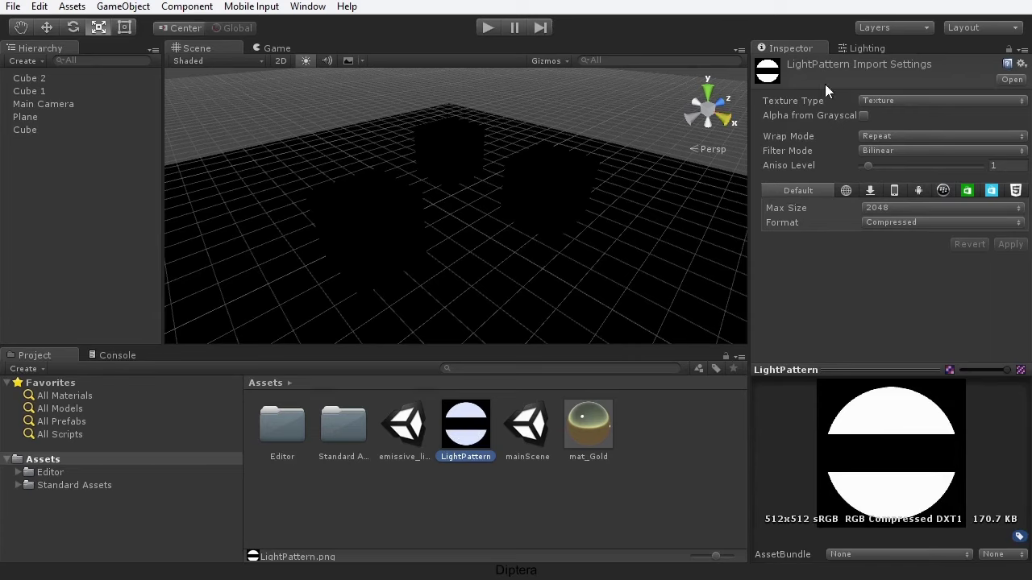
pyautogui.click(428, 500)
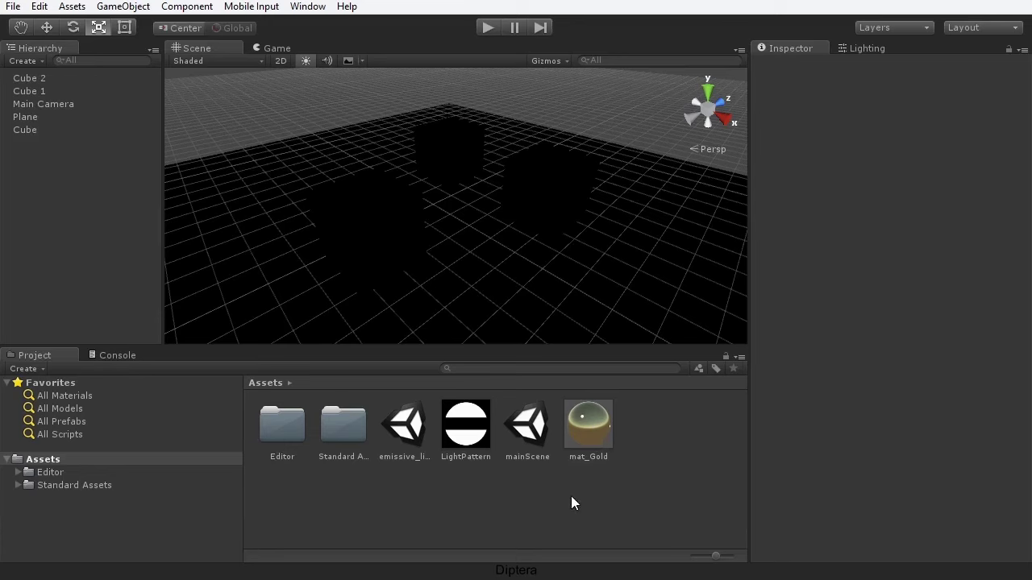
# - Create a material named mat_Light in Assets and set its shader to Standard (Specular setup)
pyautogui.rightClick(409, 496)
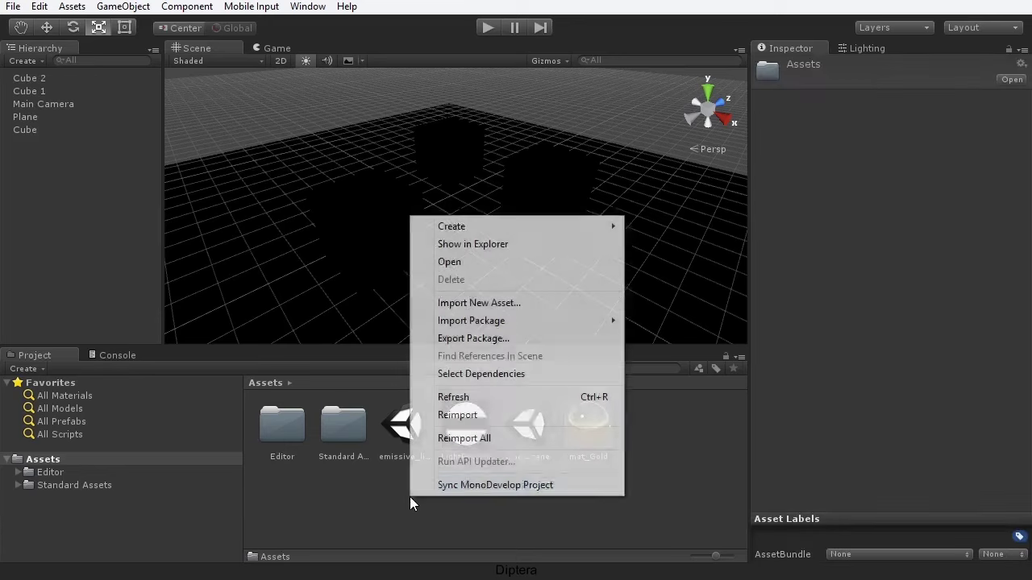
pyautogui.moveTo(460, 229)
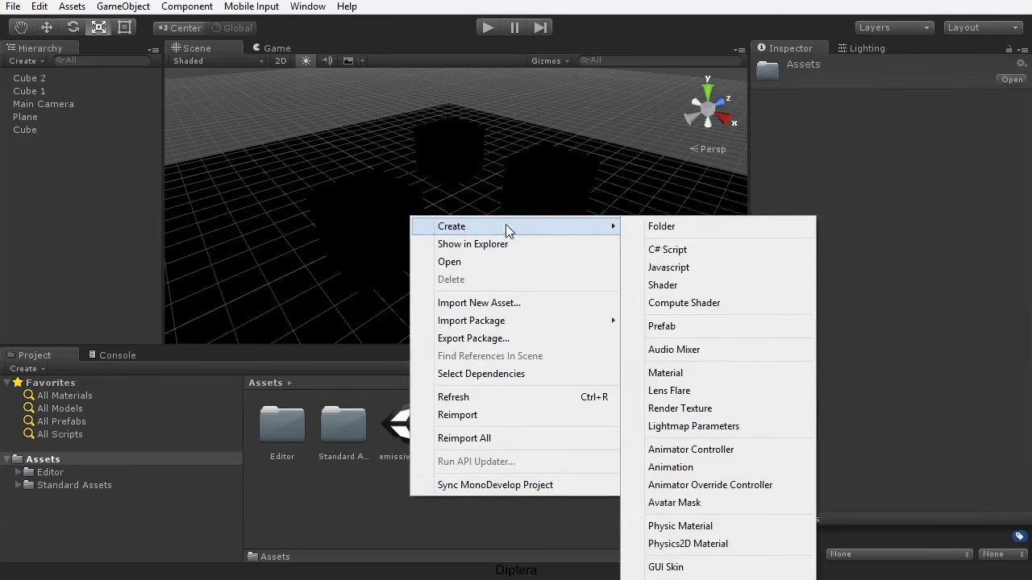
pyautogui.click(664, 374)
pyautogui.write('mat_Light')
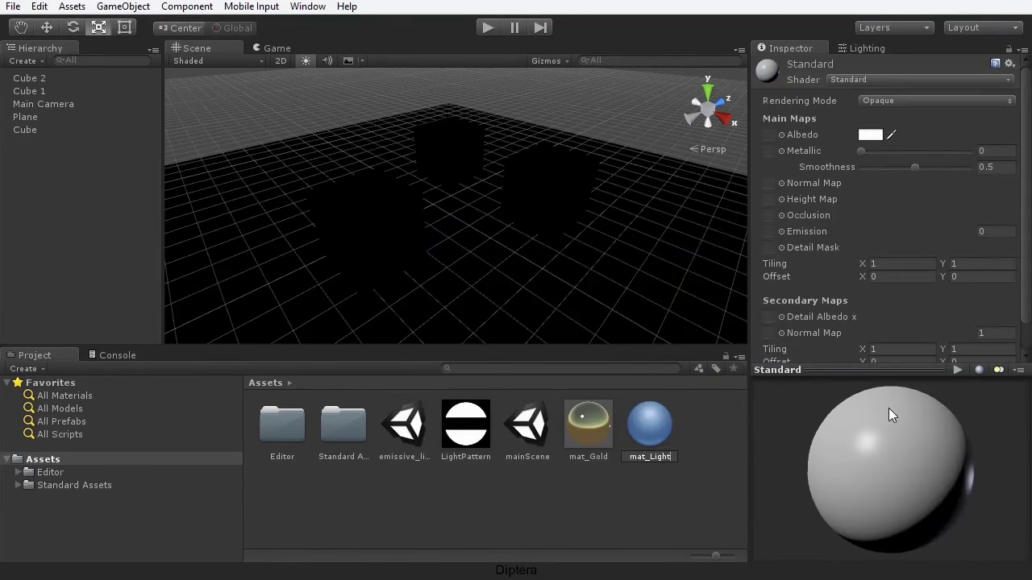
pyautogui.press('Return')
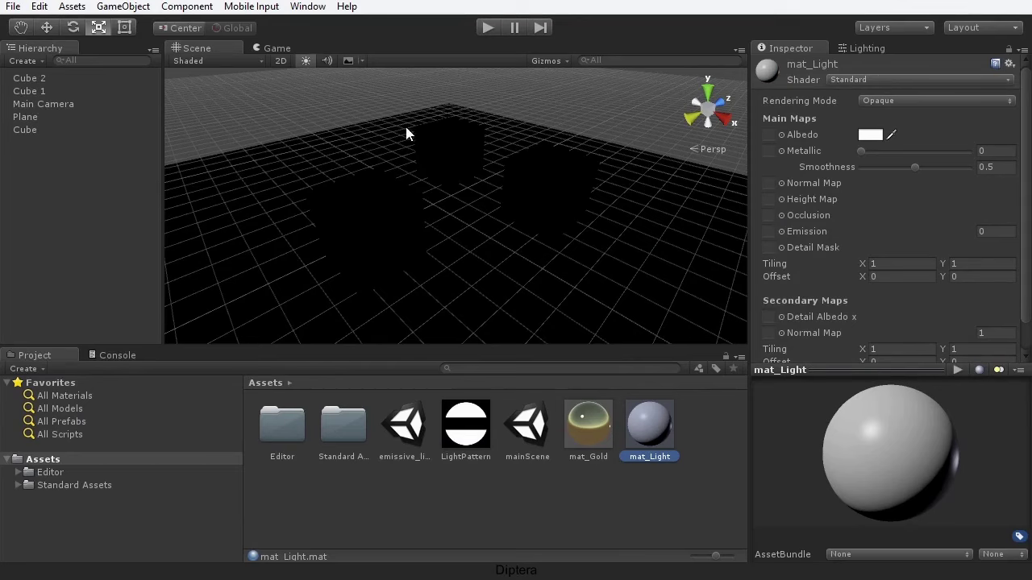
pyautogui.click(852, 78)
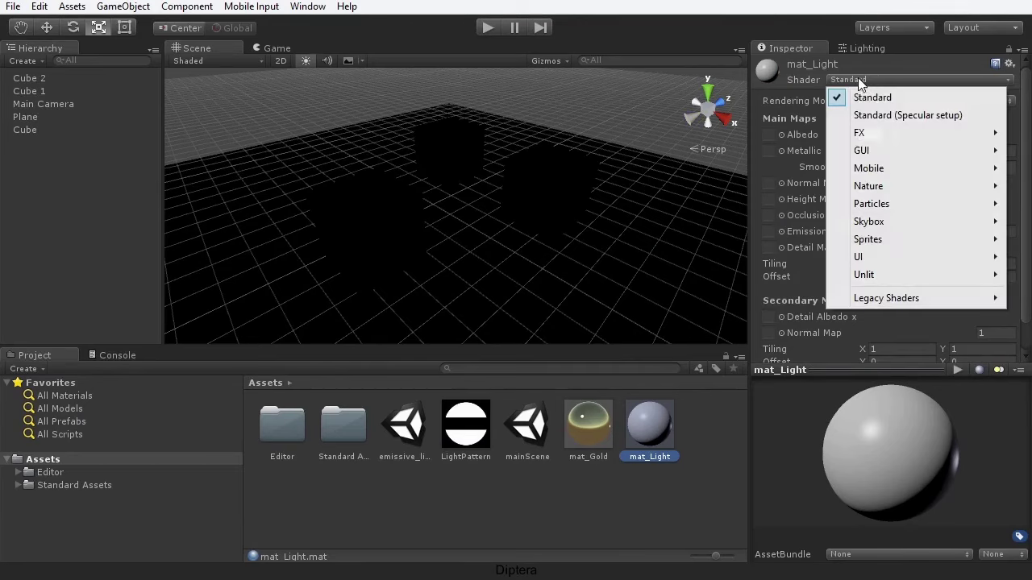
pyautogui.click(905, 115)
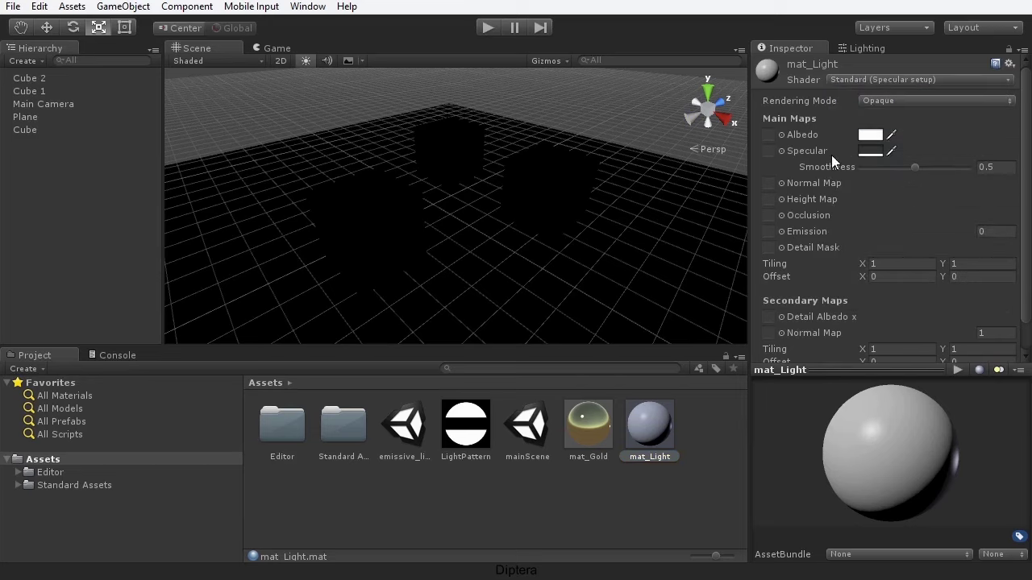
# - Set the specular and albedo colors of mat_Light to black and its smoothness to 0
pyautogui.click(866, 150)
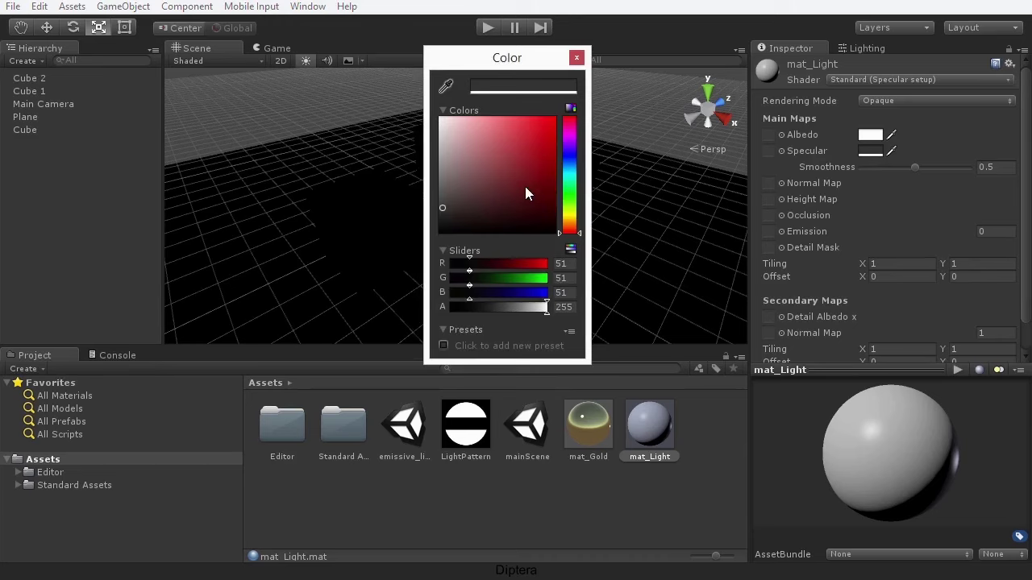
pyautogui.moveTo(525, 194); pyautogui.dragTo(430, 257)
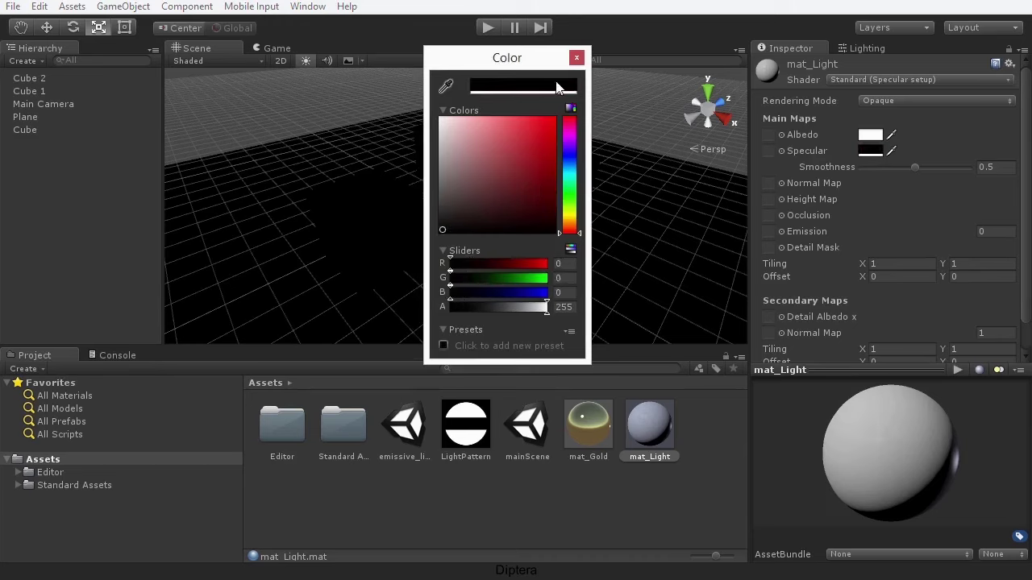
pyautogui.click(576, 59)
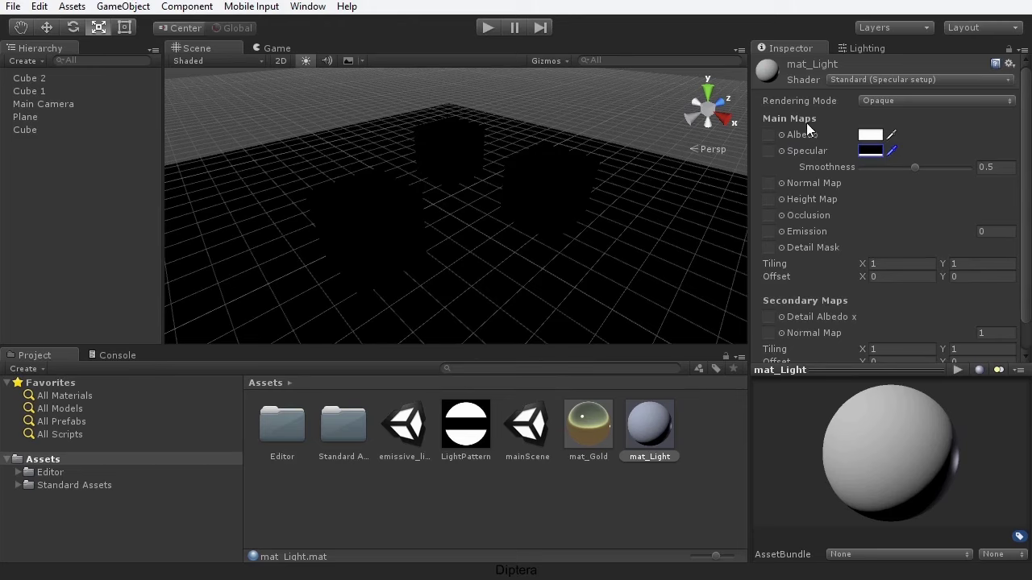
pyautogui.click(869, 135)
pyautogui.click(502, 192)
pyautogui.moveTo(486, 208); pyautogui.dragTo(223, 380)
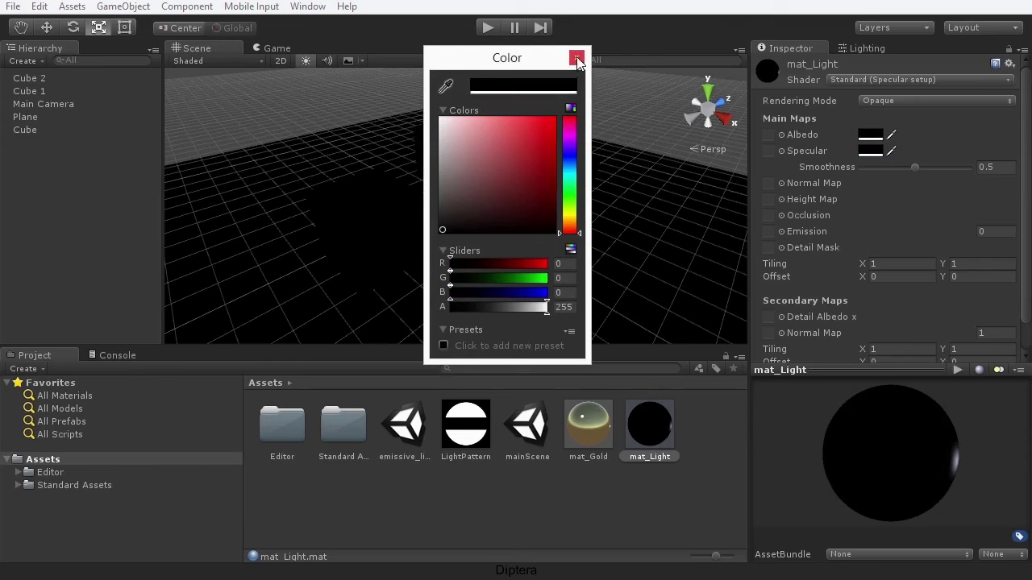
pyautogui.click(576, 58)
pyautogui.moveTo(918, 166); pyautogui.dragTo(809, 166)
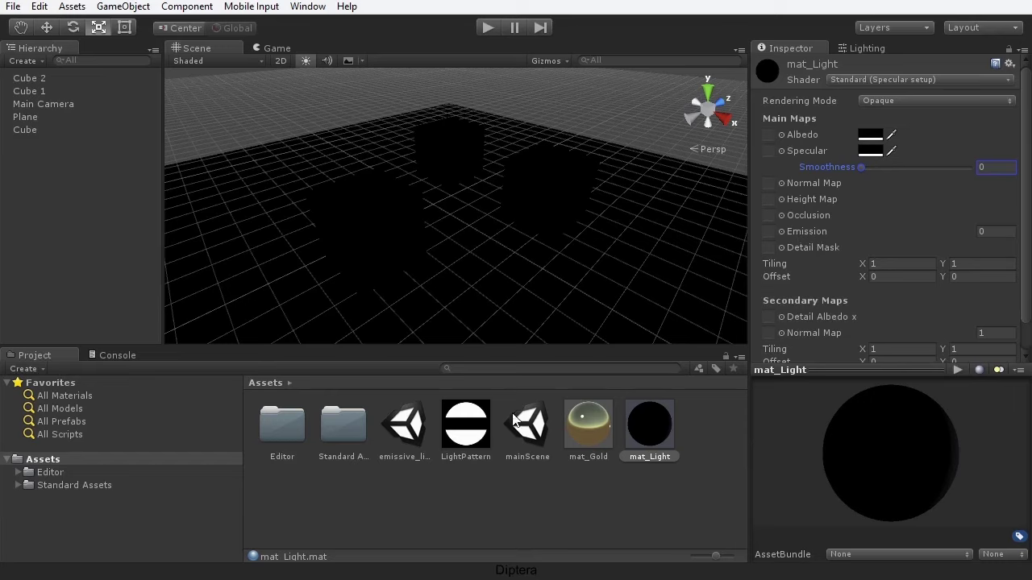
# - Assign the LightPattern texture to the Emission map of mat_Light and preview the texture and the material
pyautogui.moveTo(467, 446); pyautogui.dragTo(555, 334)
pyautogui.moveTo(728, 237); pyautogui.dragTo(768, 232)
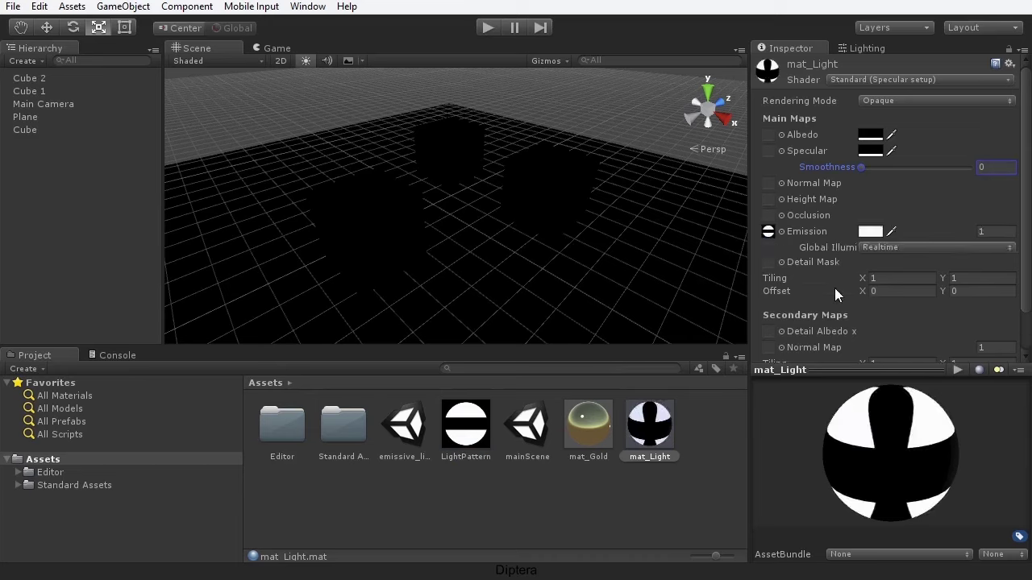
pyautogui.keyDown('ctrl'); pyautogui.click(768, 231); pyautogui.keyUp('ctrl')
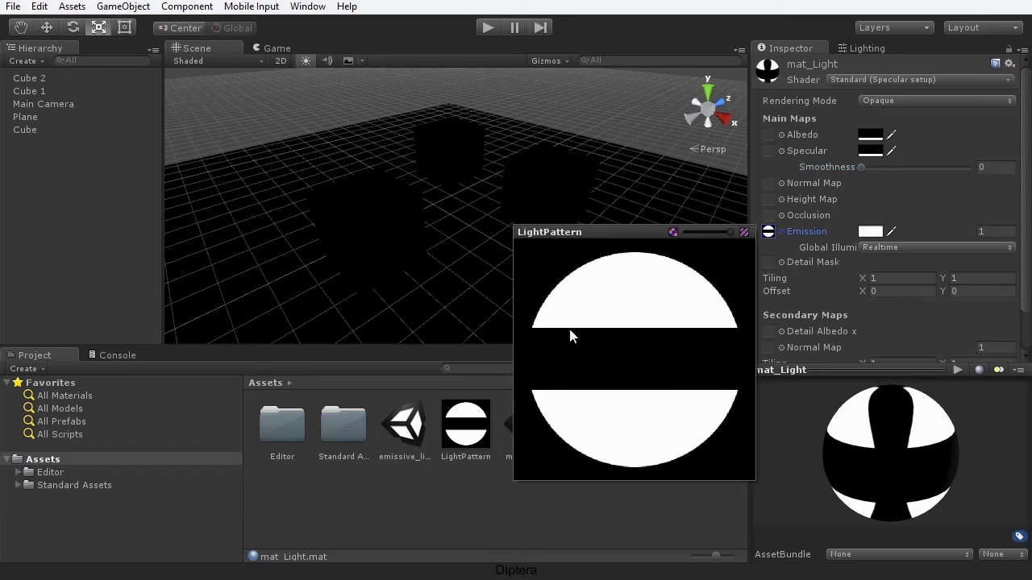
pyautogui.click(712, 506)
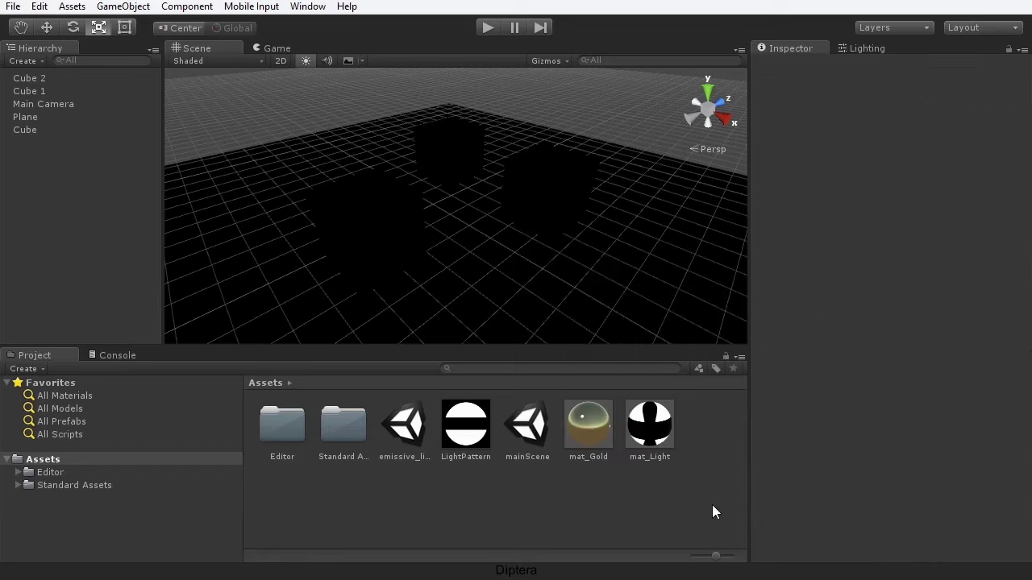
pyautogui.click(653, 427)
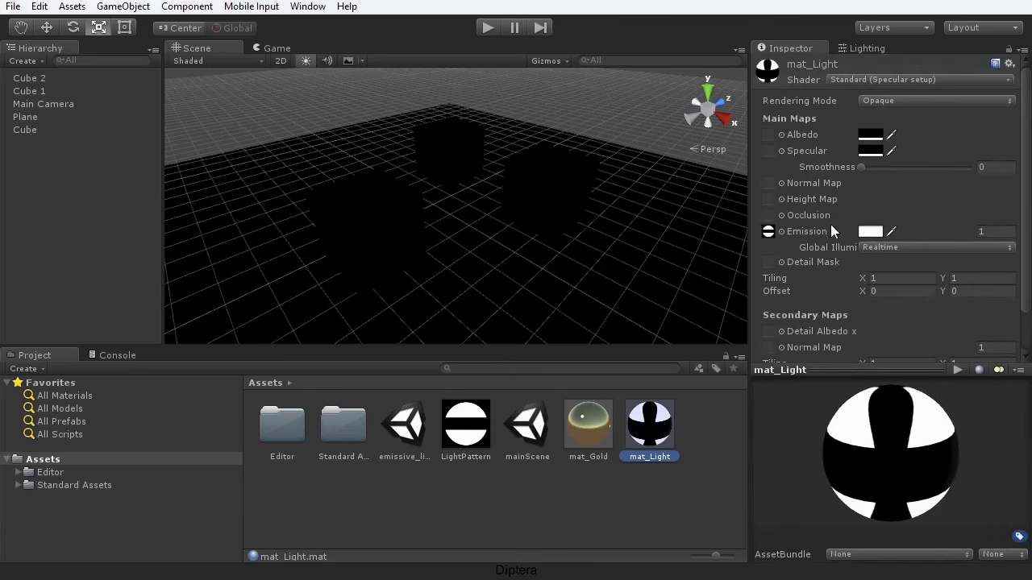
pyautogui.moveTo(850, 423); pyautogui.dragTo(875, 399)
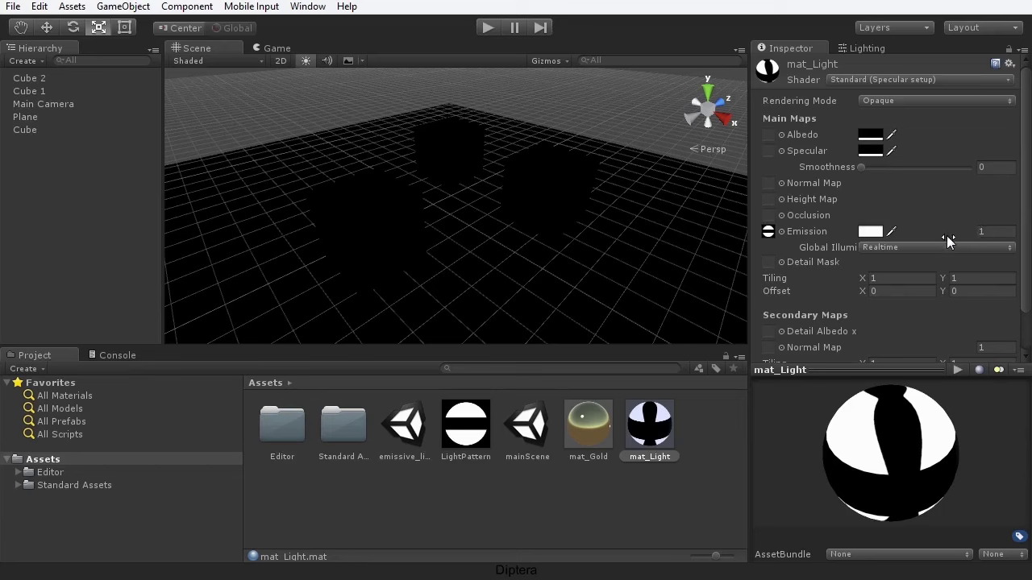
# - Apply the mat_Light material to all three cubes in the scene
pyautogui.moveTo(654, 433); pyautogui.dragTo(541, 194)
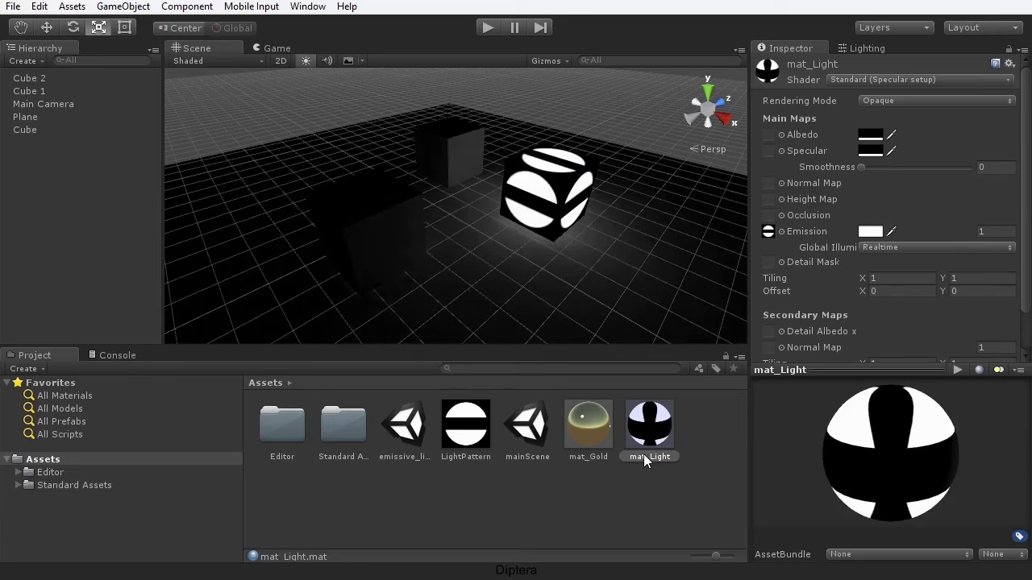
pyautogui.moveTo(654, 440); pyautogui.dragTo(452, 161)
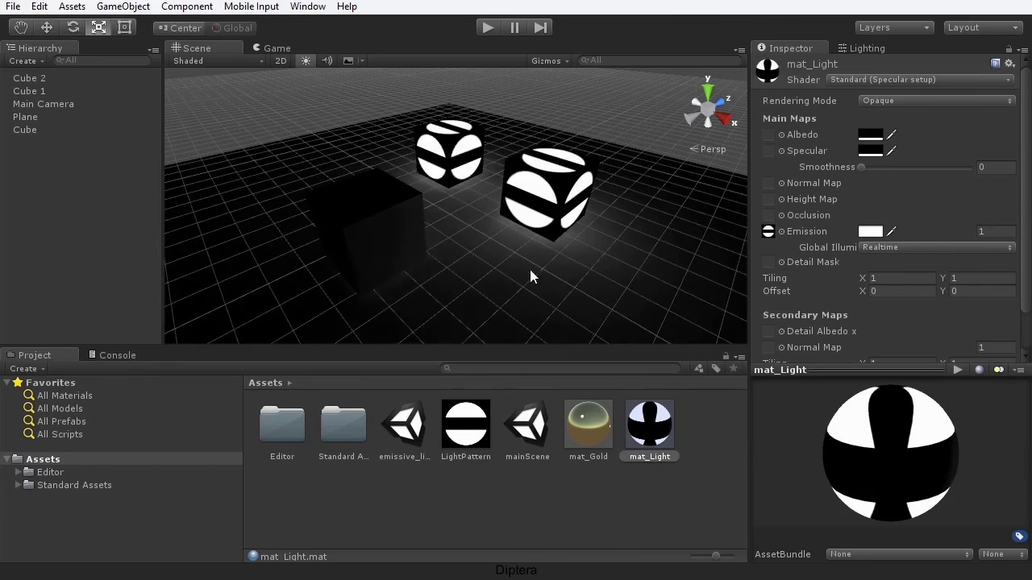
pyautogui.moveTo(648, 435); pyautogui.dragTo(368, 237)
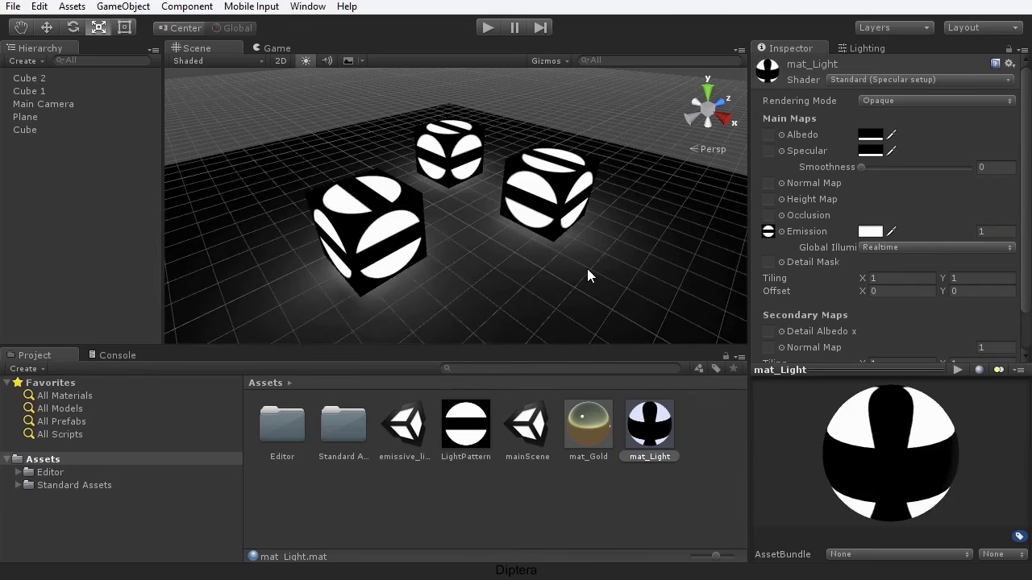
# - Examine up close how the emissive cube faces light the floor, and compare with the material preview
pyautogui.keyDown('alt'); pyautogui.moveTo(523, 263); pyautogui.dragTo(580, 215); pyautogui.keyUp('alt')
pyautogui.scroll(3, 480, 250)
pyautogui.scroll(2, 479, 257)
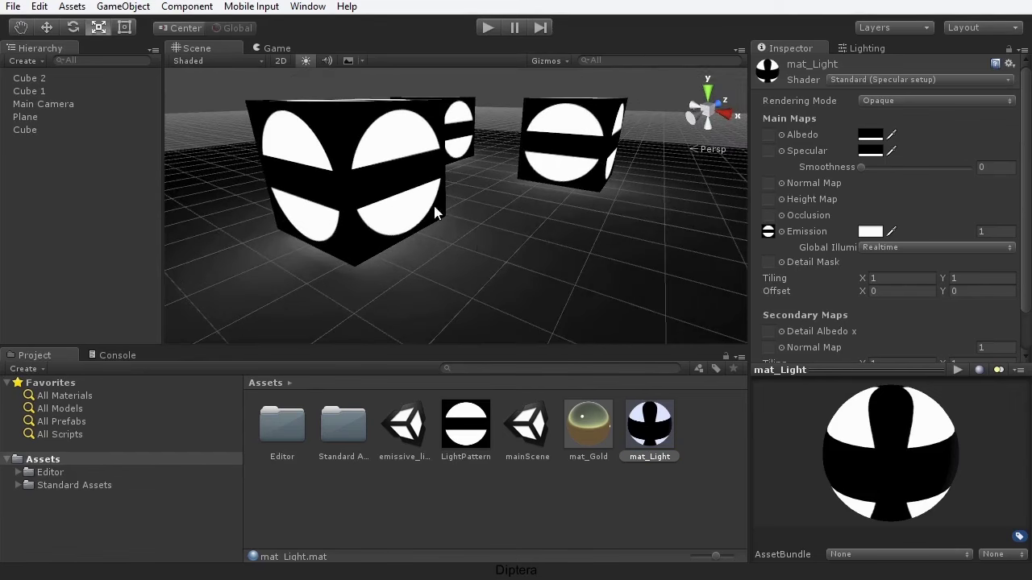
pyautogui.moveTo(577, 141); pyautogui.dragTo(363, 202, button='middle')
pyautogui.scroll(3, 377, 231)
pyautogui.moveTo(344, 240); pyautogui.dragTo(455, 162, button='middle')
pyautogui.scroll(3, 419, 193)
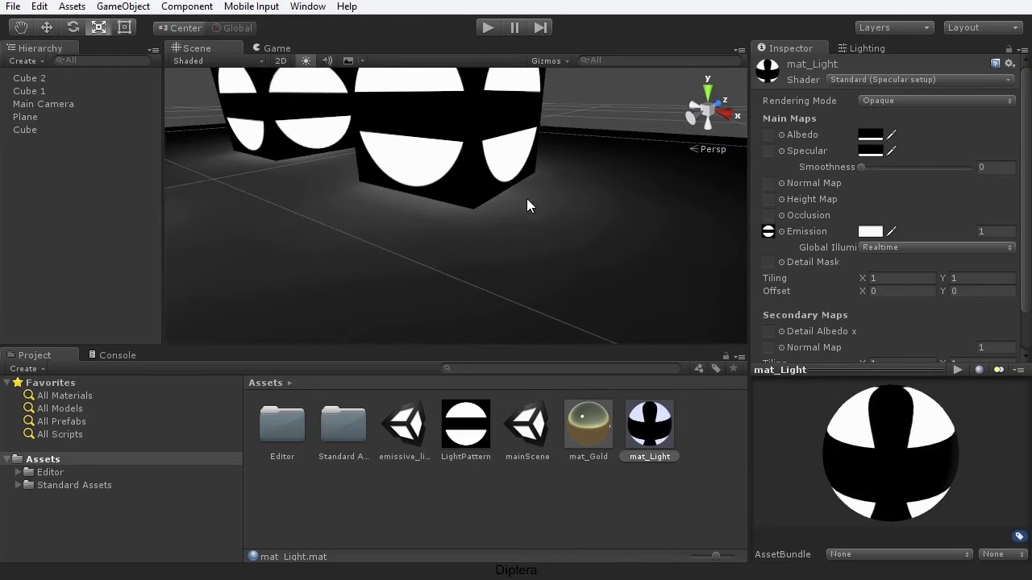
pyautogui.keyDown('alt'); pyautogui.moveTo(547, 202); pyautogui.dragTo(457, 252); pyautogui.keyUp('alt')
pyautogui.scroll(2, 458, 253)
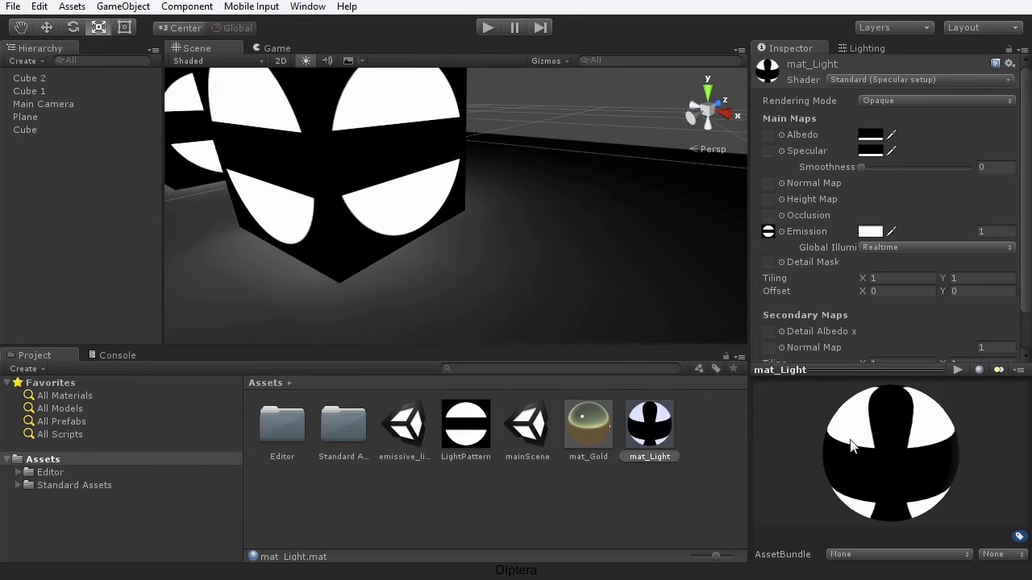
pyautogui.moveTo(854, 470); pyautogui.dragTo(856, 485)
pyautogui.scroll(-4, 395, 242)
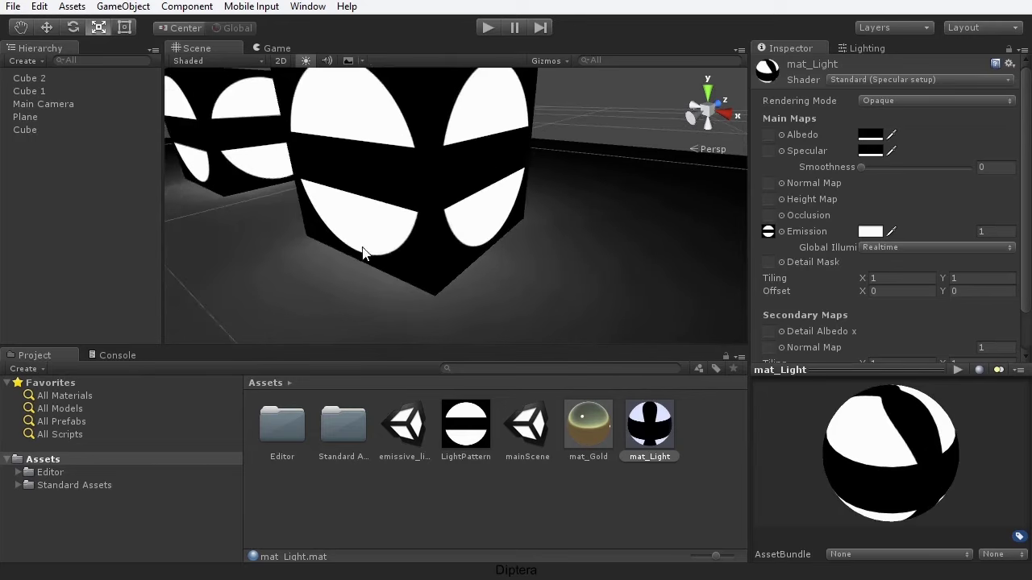
pyautogui.keyDown('alt'); pyautogui.moveTo(336, 261); pyautogui.dragTo(413, 268); pyautogui.keyUp('alt')
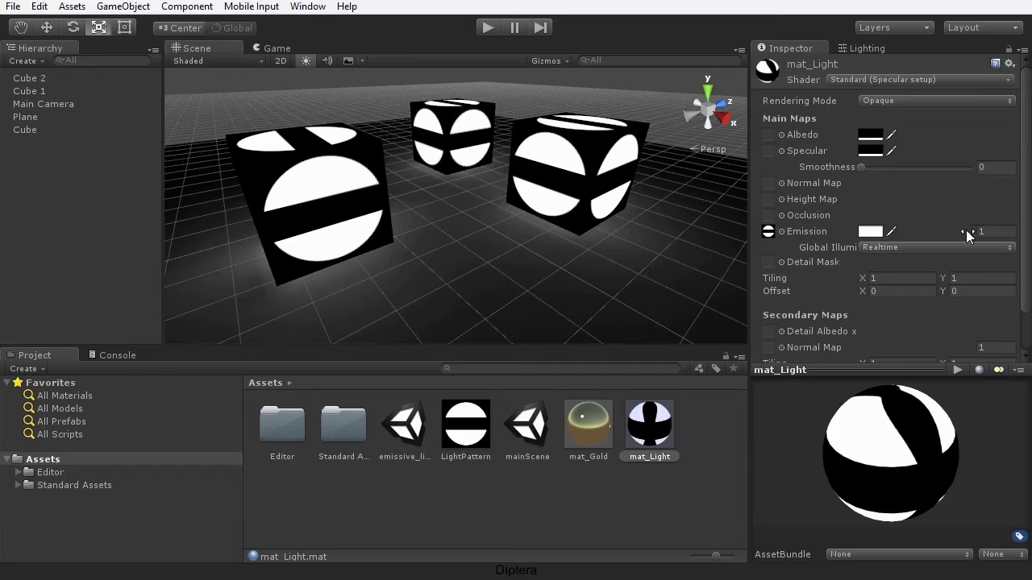
# - Raise the emission intensity of mat_Light to 1.94 and set its emission color to violet-blue, RGB 124, 125, 255
pyautogui.moveTo(966, 227); pyautogui.dragTo(994, 233)
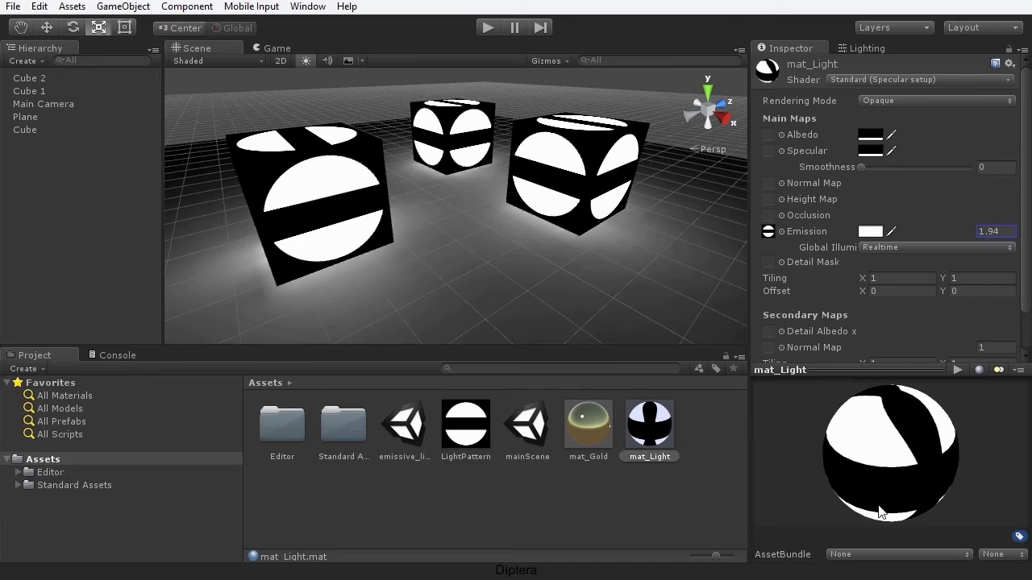
pyautogui.click(869, 232)
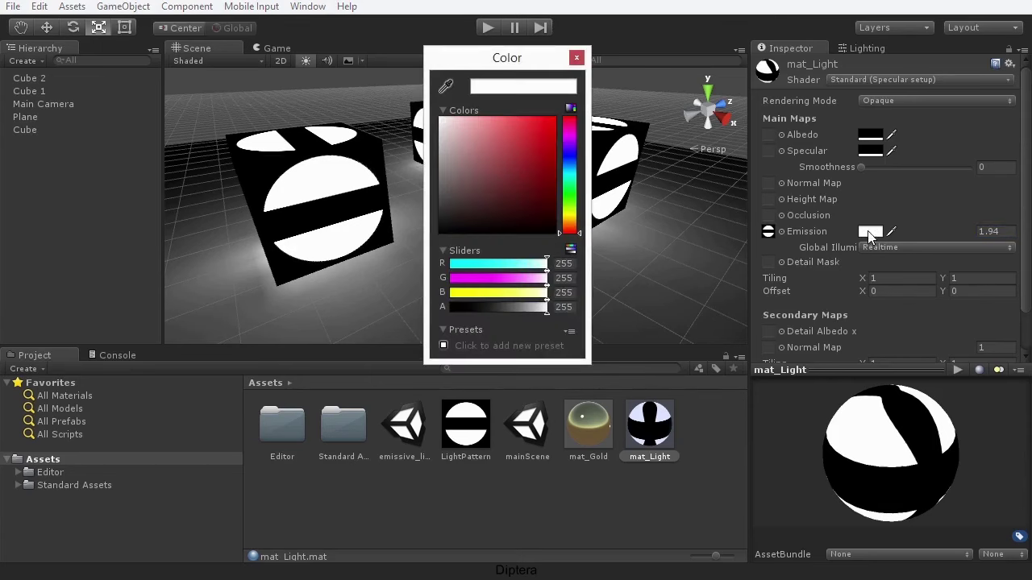
pyautogui.click(569, 156)
pyautogui.moveTo(503, 149); pyautogui.dragTo(498, 120)
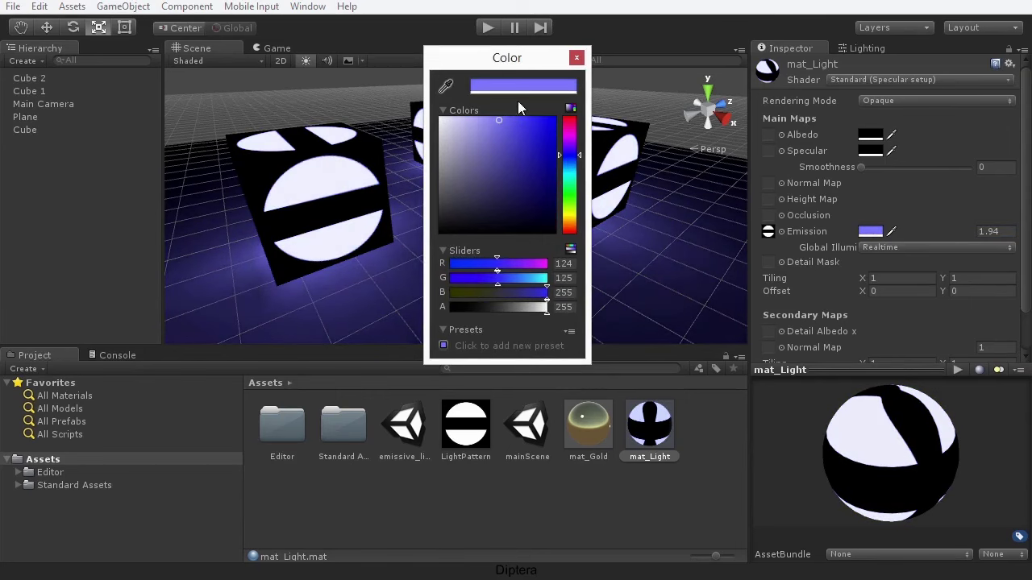
pyautogui.click(577, 58)
# - Increase the emission intensity of mat_Light to 3.15
pyautogui.keyDown('alt'); pyautogui.moveTo(597, 161); pyautogui.dragTo(553, 235); pyautogui.keyUp('alt')
pyautogui.scroll(2, 341, 212)
pyautogui.moveTo(341, 212); pyautogui.dragTo(407, 233, button='middle')
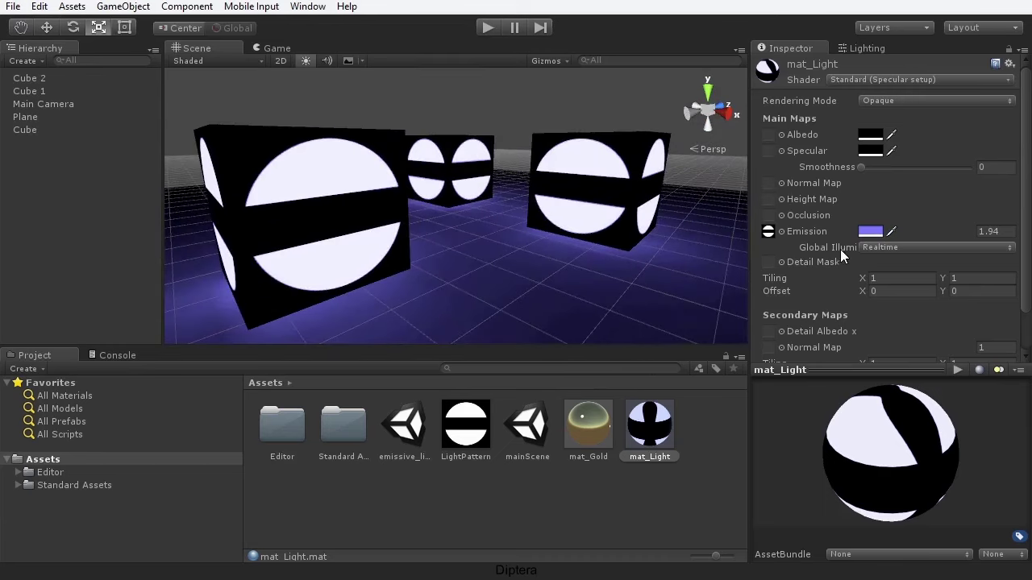
pyautogui.moveTo(968, 231); pyautogui.dragTo(1000, 231)
# - Examine the violet glow on the floor around the three cubes from several angles and distances
pyautogui.moveTo(516, 288); pyautogui.dragTo(538, 231, button='middle')
pyautogui.keyDown('alt'); pyautogui.moveTo(539, 232); pyautogui.dragTo(403, 241); pyautogui.keyUp('alt')
pyautogui.moveTo(404, 242); pyautogui.dragTo(426, 253, button='middle')
pyautogui.scroll(-5, 423, 255)
pyautogui.scroll(5, 422, 255)
pyautogui.keyDown('alt'); pyautogui.moveTo(422, 255); pyautogui.dragTo(575, 299); pyautogui.keyUp('alt')
pyautogui.scroll(-1, 701, 290)
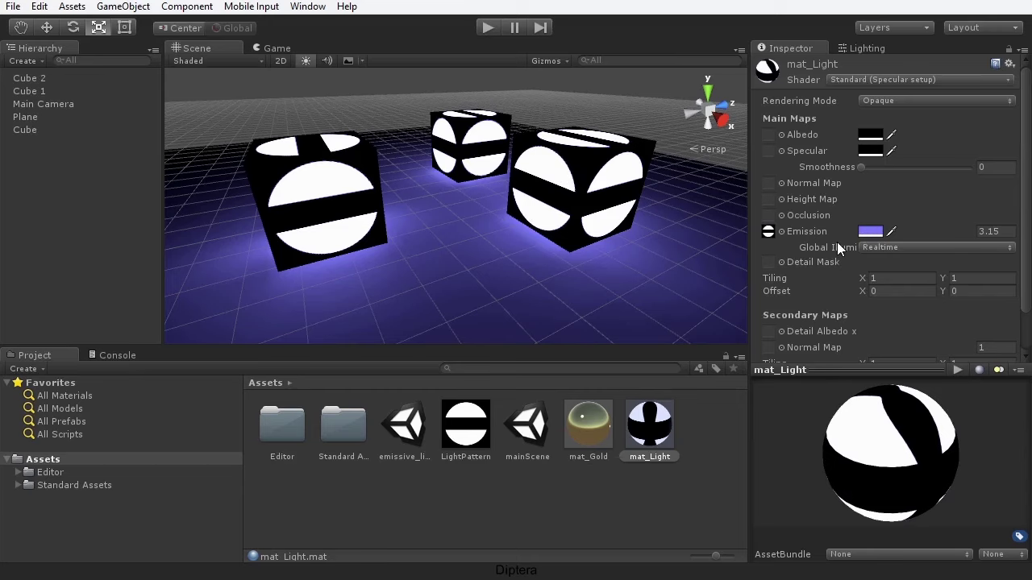
pyautogui.scroll(-5, 534, 260)
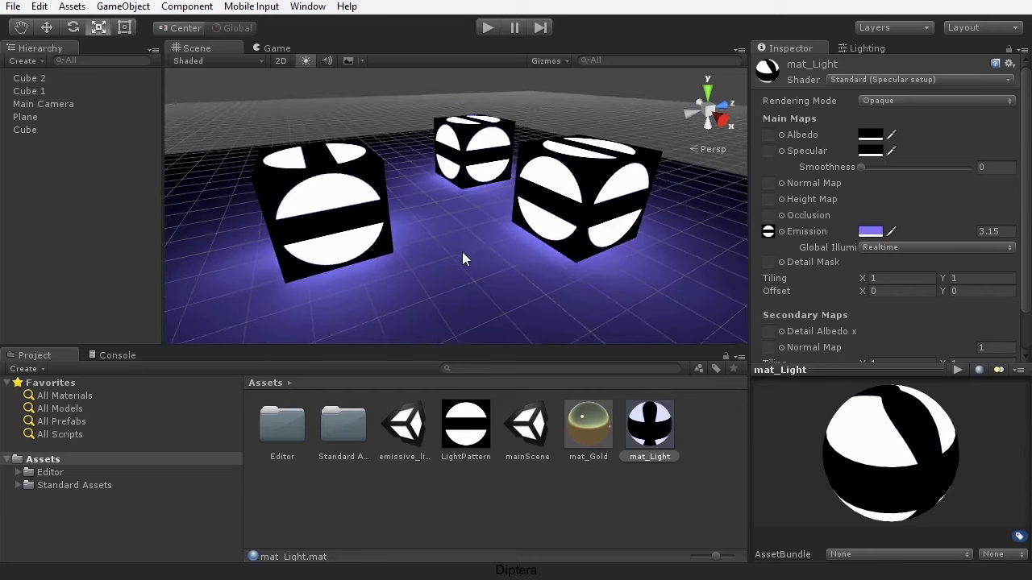
pyautogui.scroll(1, 462, 260)
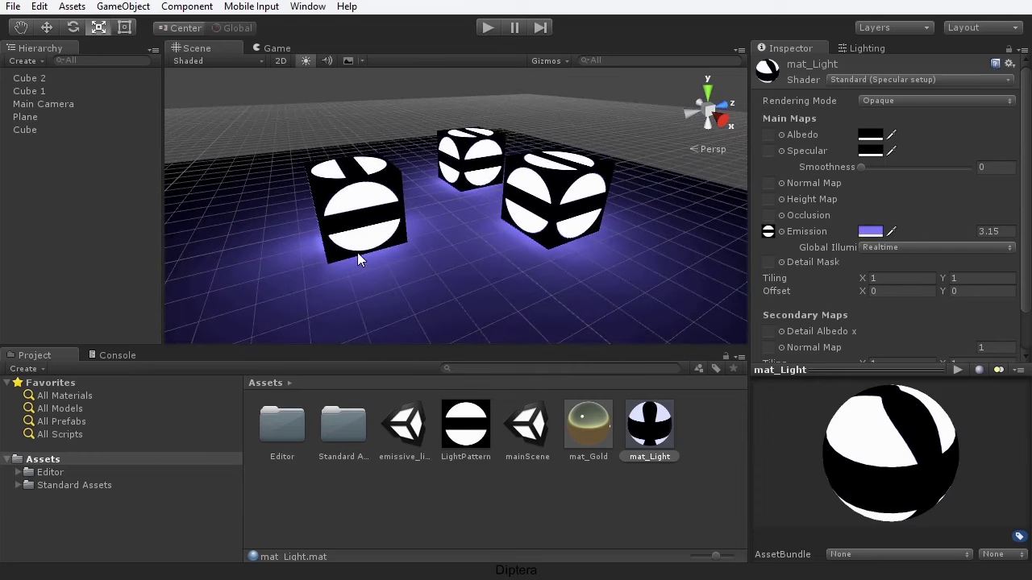
pyautogui.scroll(-1, 492, 254)
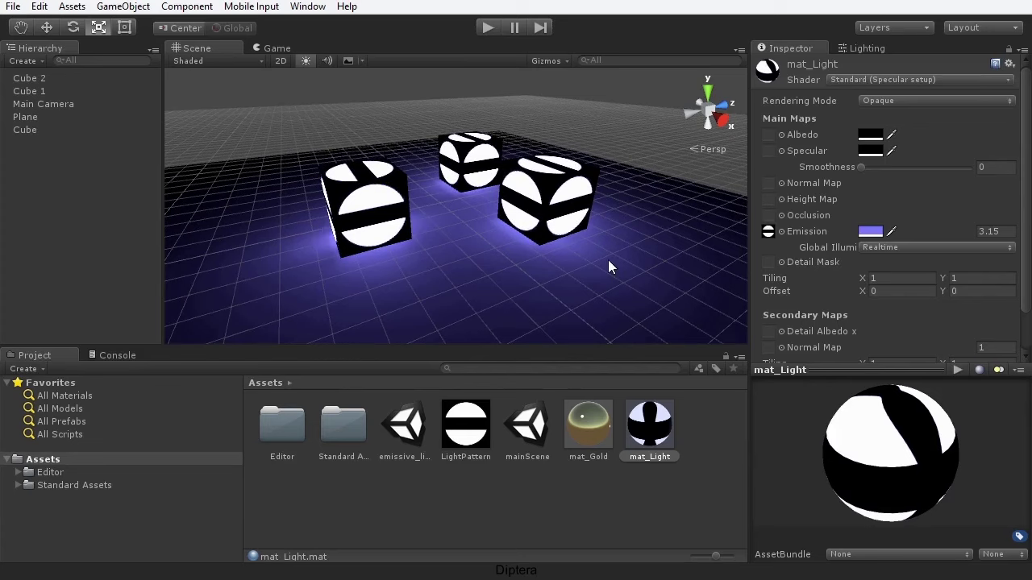
# - Create a new cube between the glowing cubes and scale it uniformly to about 1.54
pyautogui.click(122, 7)
pyautogui.moveTo(141, 63)
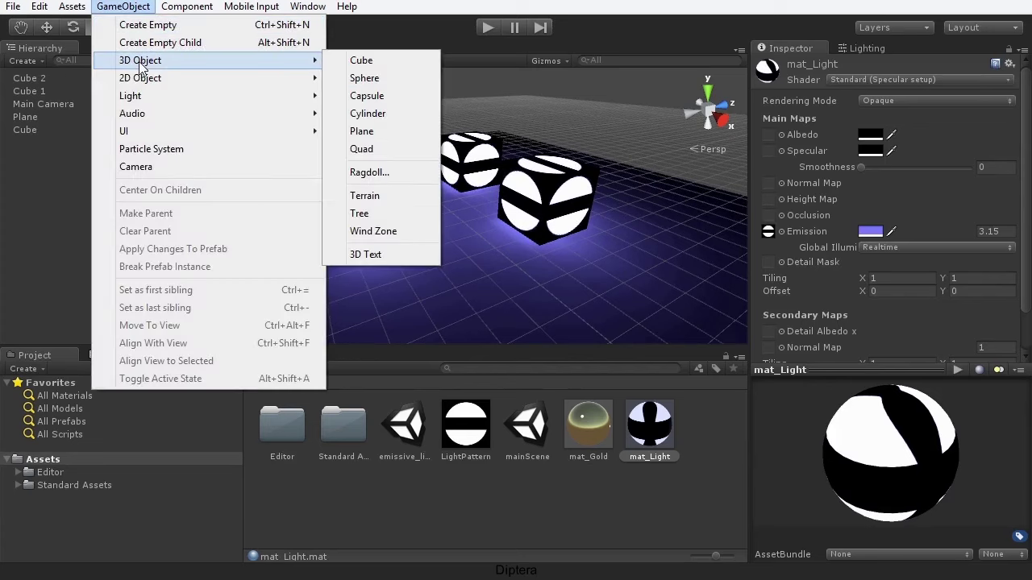
pyautogui.click(379, 64)
pyautogui.scroll(4, 484, 264)
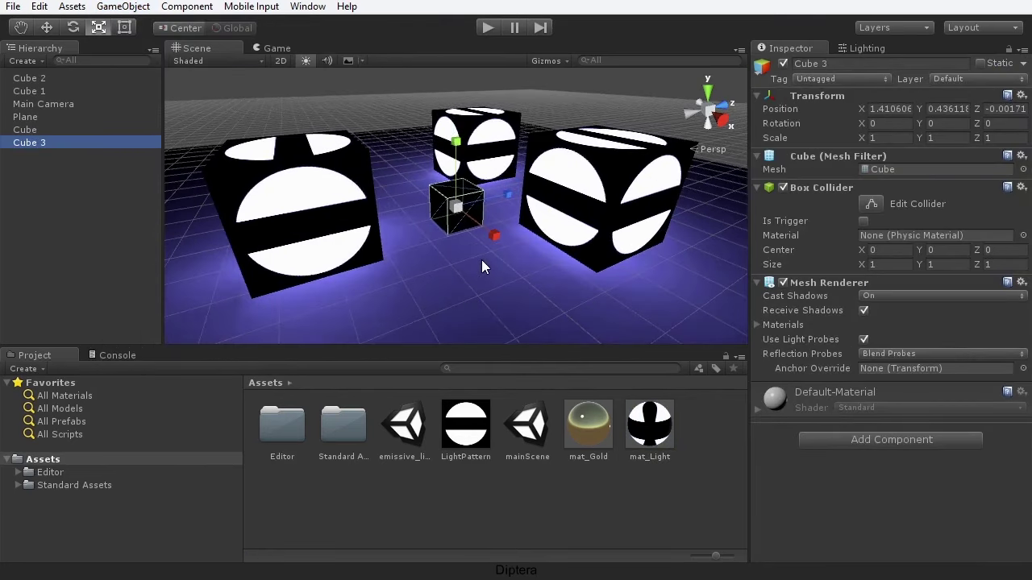
pyautogui.moveTo(456, 205); pyautogui.dragTo(495, 180)
# - Raise the new cube to a height of about 1.57 and move it beside one of the glowing cubes
pyautogui.press('w')
pyautogui.moveTo(450, 153); pyautogui.dragTo(440, 108)
pyautogui.keyDown('alt'); pyautogui.moveTo(553, 209); pyautogui.dragTo(467, 254); pyautogui.keyUp('alt')
pyautogui.keyDown('alt'); pyautogui.moveTo(560, 231); pyautogui.dragTo(637, 242); pyautogui.keyUp('alt')
pyautogui.moveTo(442, 148)
pyautogui.mouseDown()
pyautogui.moveTo(423, 239)
pyautogui.moveTo(417, 169)
pyautogui.moveTo(427, 155)
pyautogui.mouseUp()
pyautogui.scroll(-3, 476, 218)
pyautogui.keyDown('alt'); pyautogui.moveTo(477, 217); pyautogui.dragTo(451, 149); pyautogui.keyUp('alt')
pyautogui.moveTo(522, 200); pyautogui.dragTo(554, 202)
pyautogui.click(639, 89)
pyautogui.keyDown('alt'); pyautogui.moveTo(638, 88); pyautogui.dragTo(357, 241); pyautogui.keyUp('alt')
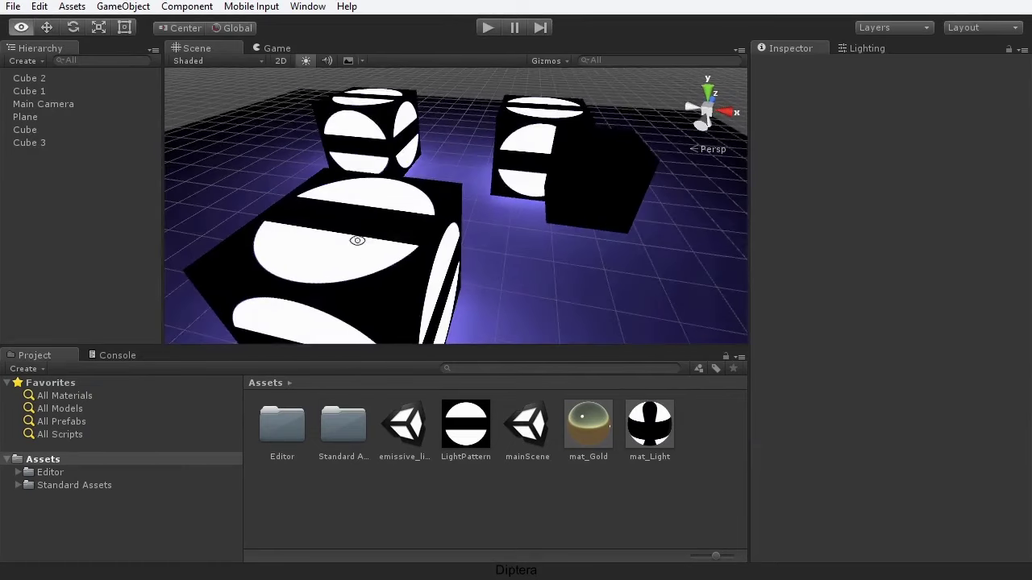
# - Create an empty GameObject at the origin with a reset transform and add a Light Probe Group component to it
pyautogui.click(124, 7)
pyautogui.click(162, 29)
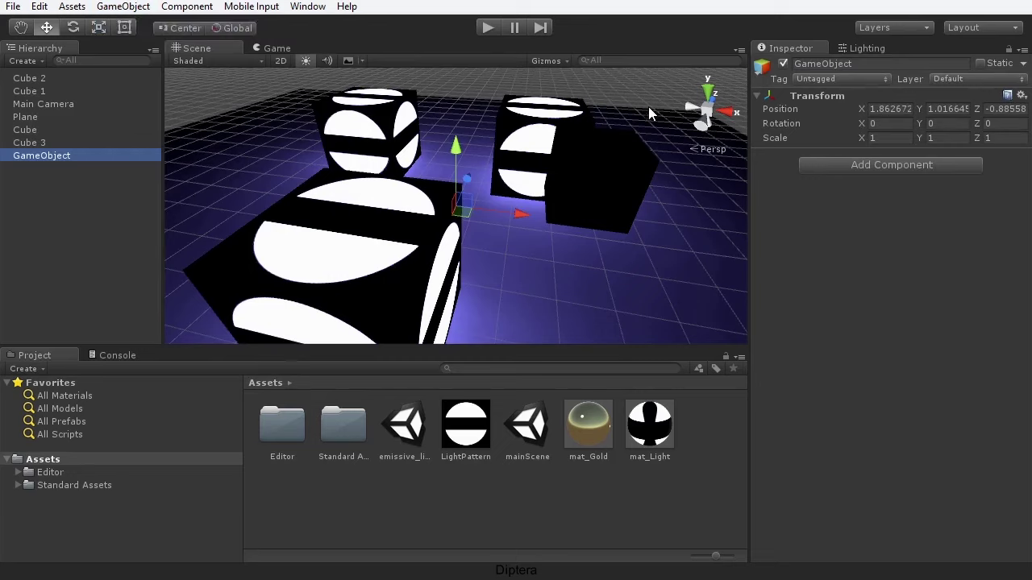
pyautogui.click(1020, 96)
pyautogui.click(1024, 110)
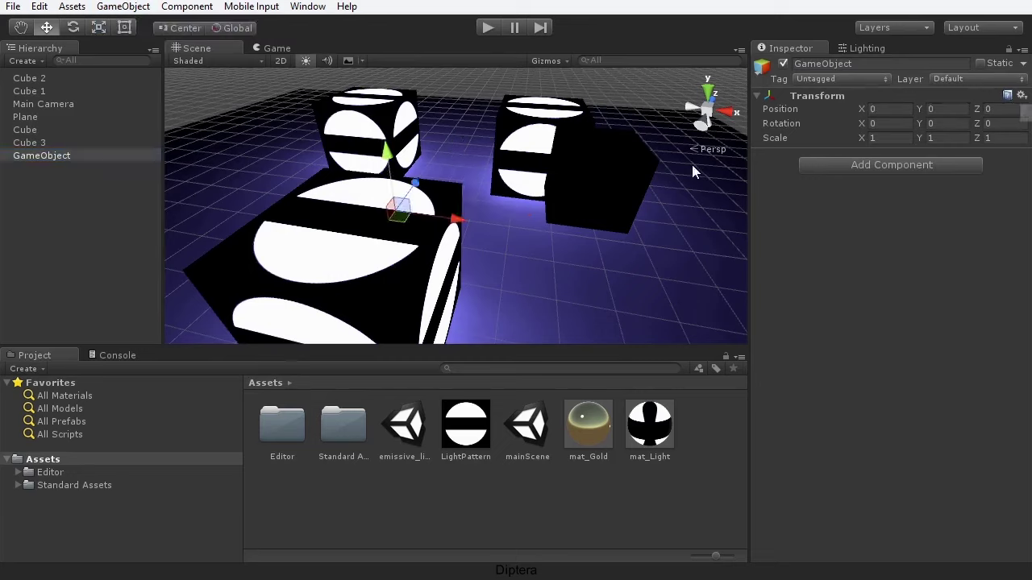
pyautogui.click(183, 12)
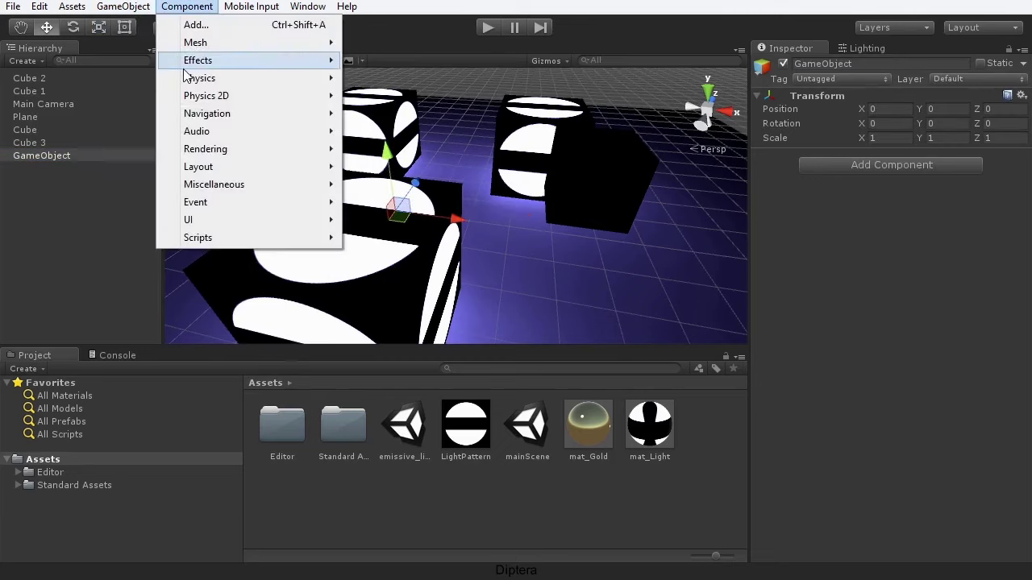
pyautogui.moveTo(193, 155)
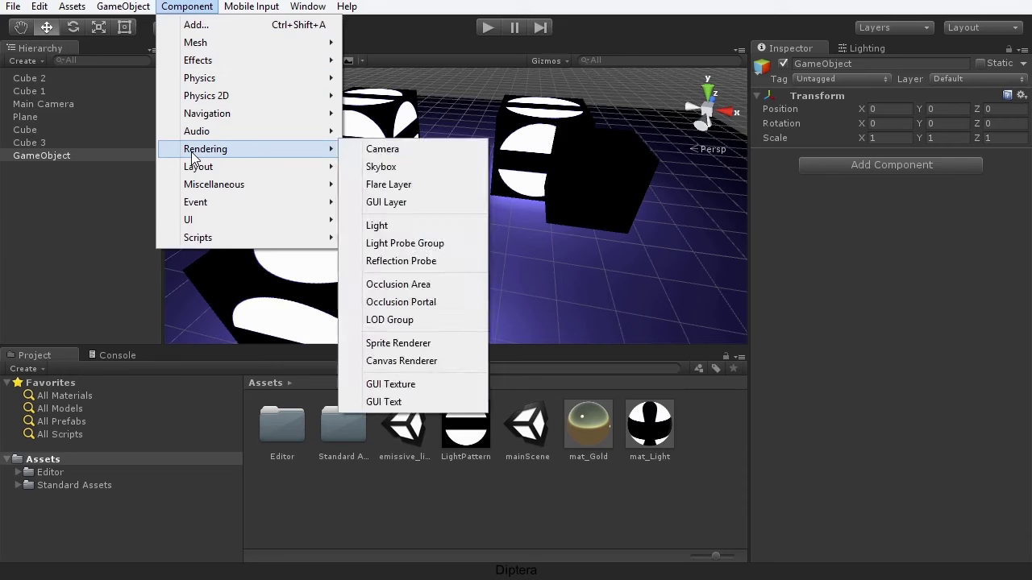
pyautogui.click(413, 244)
# - Select the light probe at position -1, 1, -1 and move it along X to about -0.11
pyautogui.keyDown('alt'); pyautogui.moveTo(585, 195); pyautogui.dragTo(189, 209); pyautogui.keyUp('alt')
pyautogui.keyDown('alt'); pyautogui.moveTo(548, 258); pyautogui.dragTo(89, 222); pyautogui.keyUp('alt')
pyautogui.scroll(5, 537, 234)
pyautogui.keyDown('alt'); pyautogui.moveTo(537, 233); pyautogui.dragTo(609, 247); pyautogui.keyUp('alt')
pyautogui.moveTo(609, 246); pyautogui.dragTo(384, 221, button='middle')
pyautogui.keyDown('alt'); pyautogui.moveTo(384, 220); pyautogui.dragTo(539, 182); pyautogui.keyUp('alt')
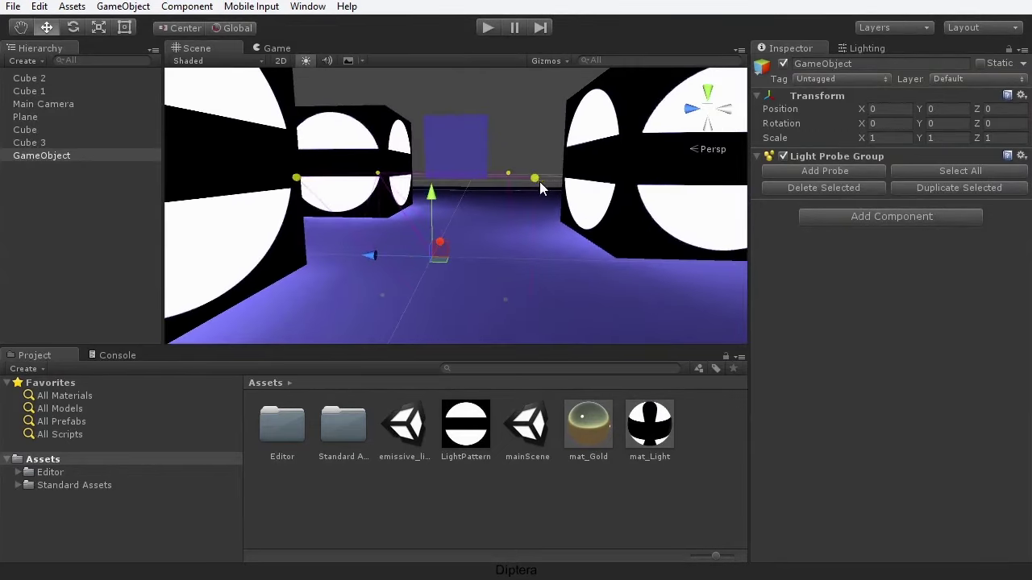
pyautogui.click(535, 176)
pyautogui.click(535, 176)
pyautogui.click(535, 176)
pyautogui.click(535, 177)
pyautogui.keyDown('alt'); pyautogui.moveTo(535, 177); pyautogui.dragTo(584, 235); pyautogui.keyUp('alt')
pyautogui.scroll(3, 560, 207)
pyautogui.keyDown('alt'); pyautogui.moveTo(614, 202); pyautogui.dragTo(559, 192); pyautogui.keyUp('alt')
pyautogui.moveTo(668, 155); pyautogui.dragTo(619, 153, button='middle')
pyautogui.click(529, 138)
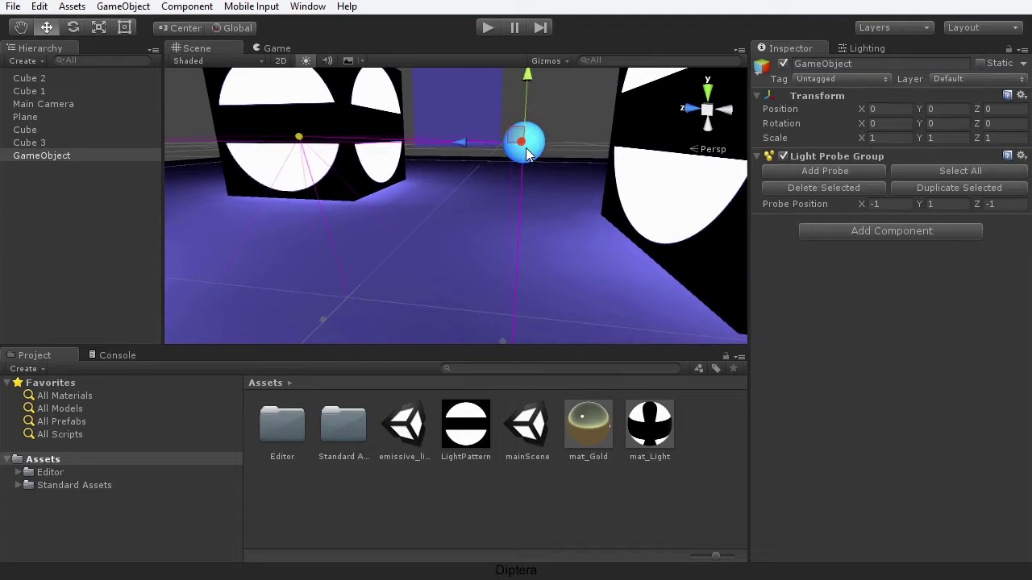
pyautogui.keyDown('alt'); pyautogui.moveTo(529, 138); pyautogui.dragTo(644, 302); pyautogui.keyUp('alt')
pyautogui.moveTo(466, 193); pyautogui.dragTo(476, 182)
# - Move the selected light probe further out along X to about -6.05
pyautogui.scroll(-2, 528, 235)
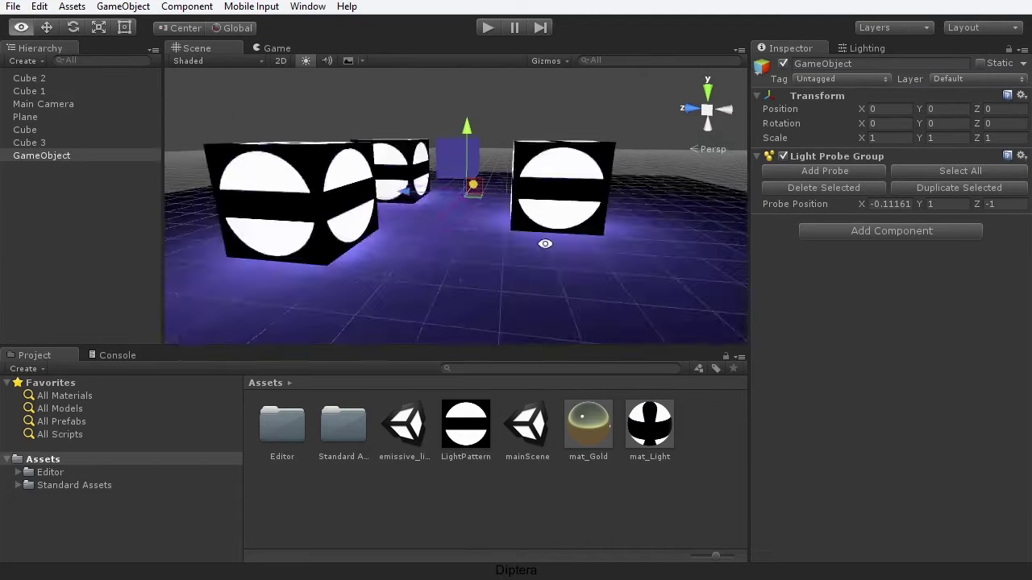
pyautogui.keyDown('alt'); pyautogui.moveTo(545, 244); pyautogui.dragTo(355, 290); pyautogui.keyUp('alt')
pyautogui.moveTo(481, 212); pyautogui.dragTo(431, 194)
pyautogui.moveTo(431, 194); pyautogui.dragTo(390, 209, button='middle')
pyautogui.scroll(4, 552, 240)
pyautogui.scroll(-5, 410, 196)
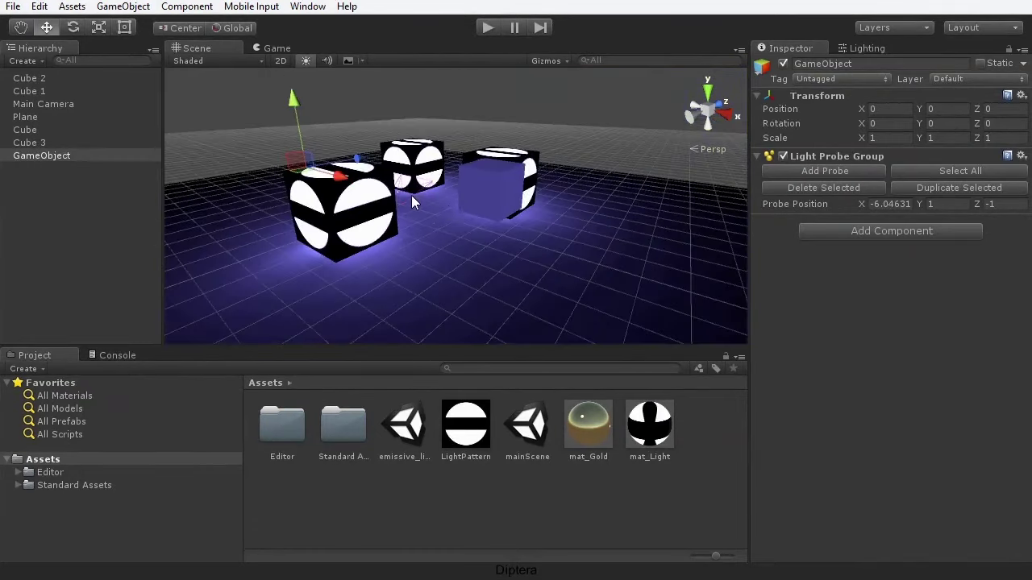
# - Select the unlit-material cube and move it along X between the glowing cubes to X 3.15, checking its light probe shading
pyautogui.press('w')
pyautogui.click(462, 209)
pyautogui.click(489, 208)
pyautogui.keyDown('alt'); pyautogui.moveTo(491, 207); pyautogui.dragTo(436, 353); pyautogui.keyUp('alt')
pyautogui.scroll(5, 596, 231)
pyautogui.moveTo(582, 230); pyautogui.dragTo(507, 170)
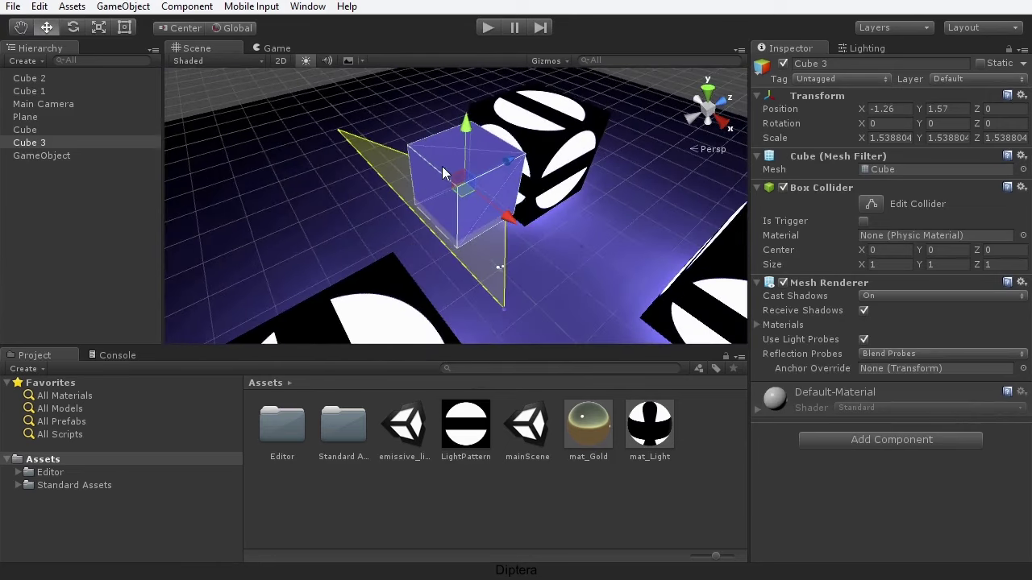
pyautogui.scroll(3, 502, 209)
pyautogui.keyDown('alt'); pyautogui.moveTo(576, 247); pyautogui.dragTo(476, 141); pyautogui.keyUp('alt')
pyautogui.keyDown('alt'); pyautogui.moveTo(518, 185); pyautogui.dragTo(434, 203); pyautogui.keyUp('alt')
pyautogui.keyDown('alt'); pyautogui.moveTo(676, 232); pyautogui.dragTo(498, 225); pyautogui.keyUp('alt')
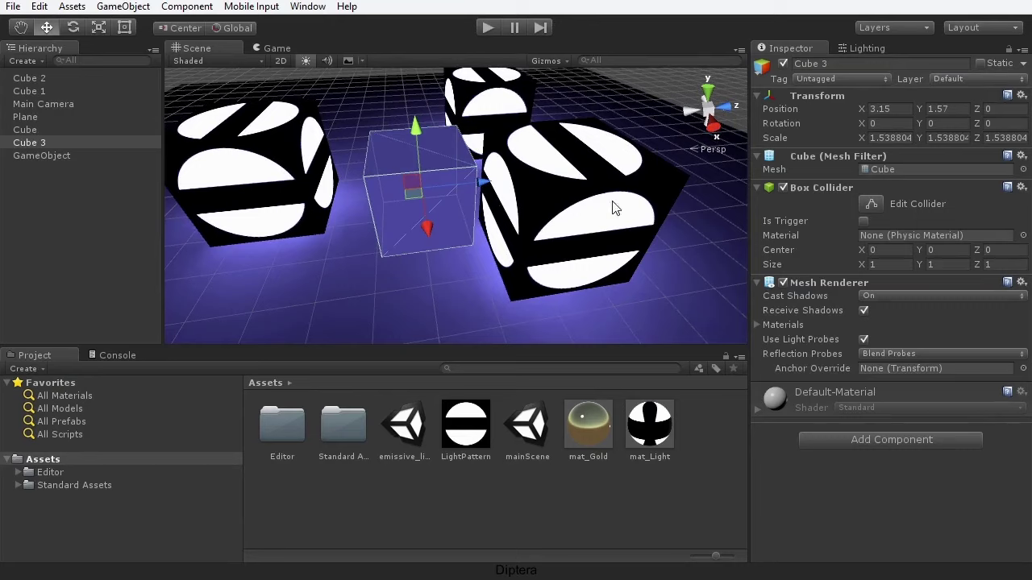